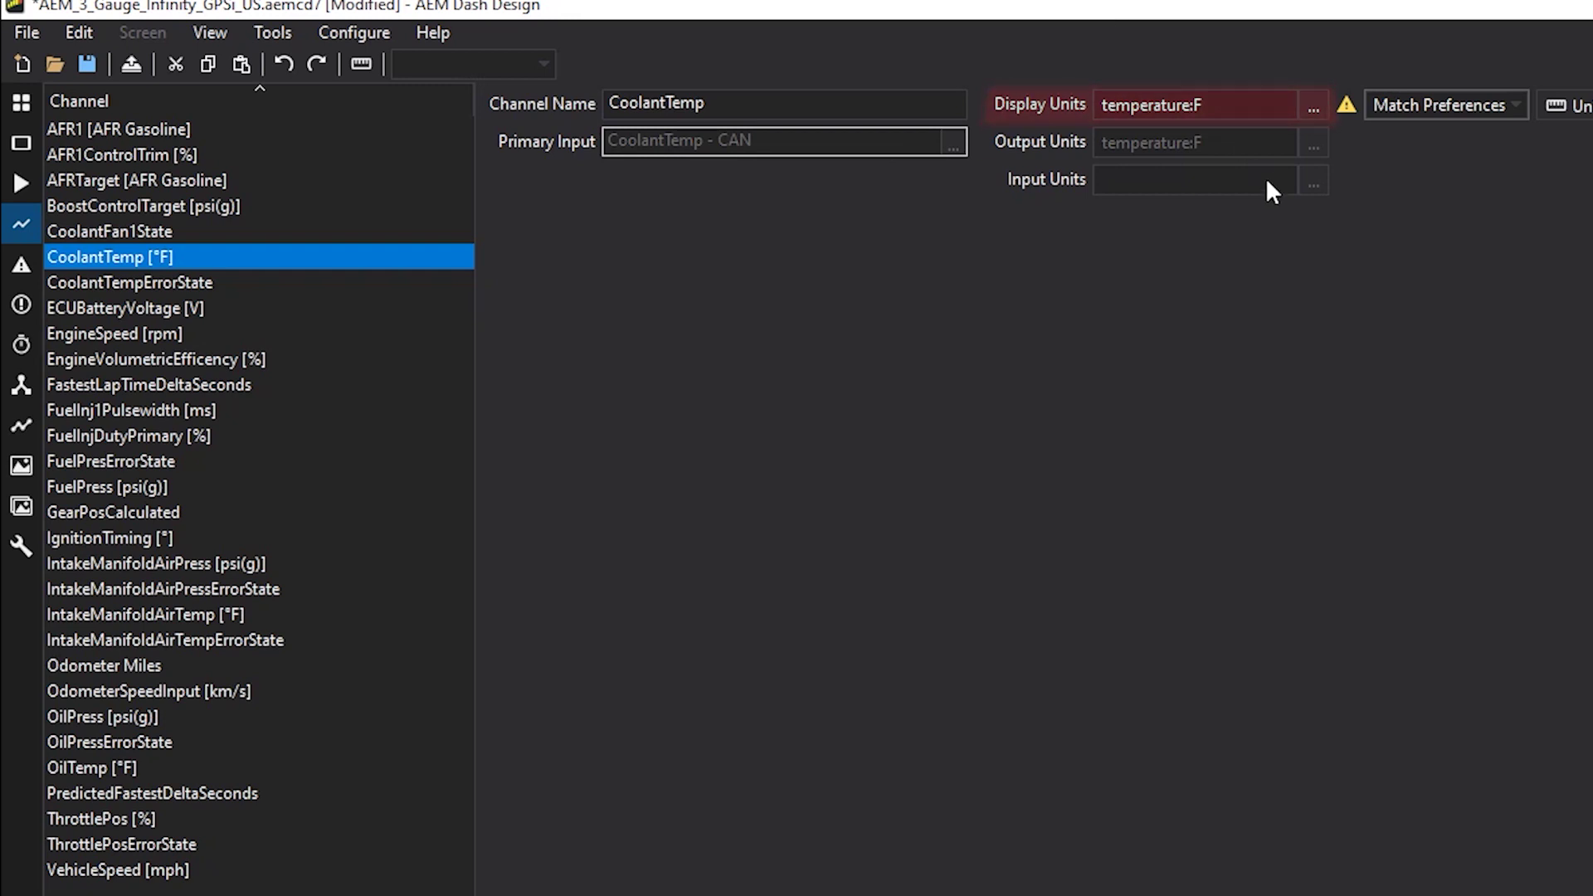
Switch CoolantTemp's display units to Celsius, then bring up AFRTarget's display unit choices.
left_click(1314, 113)
left_click(1183, 50)
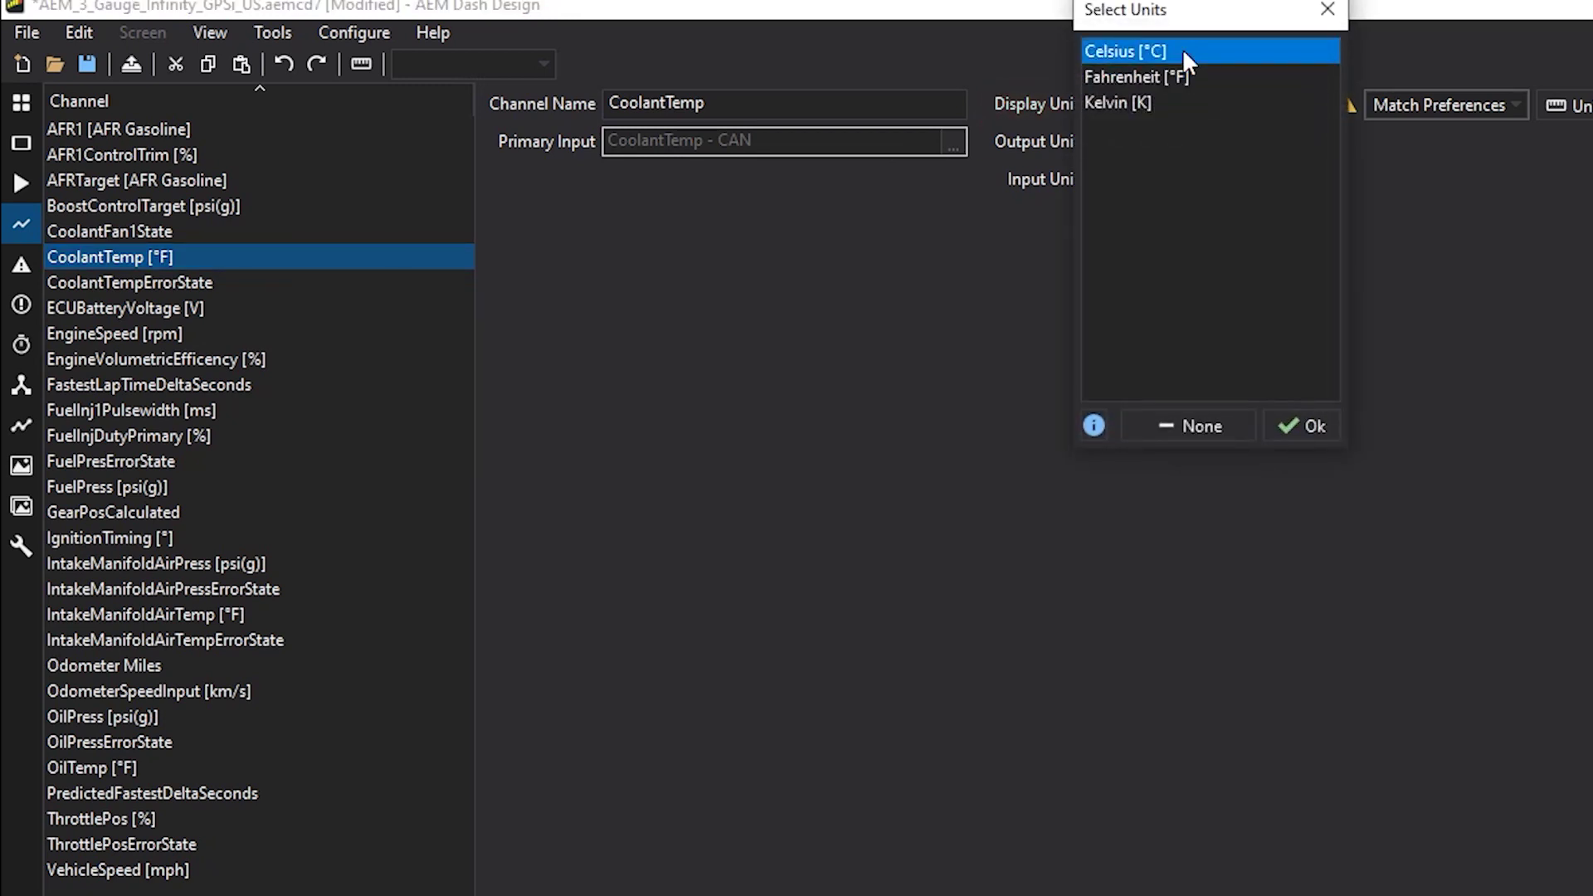
left_click(1306, 435)
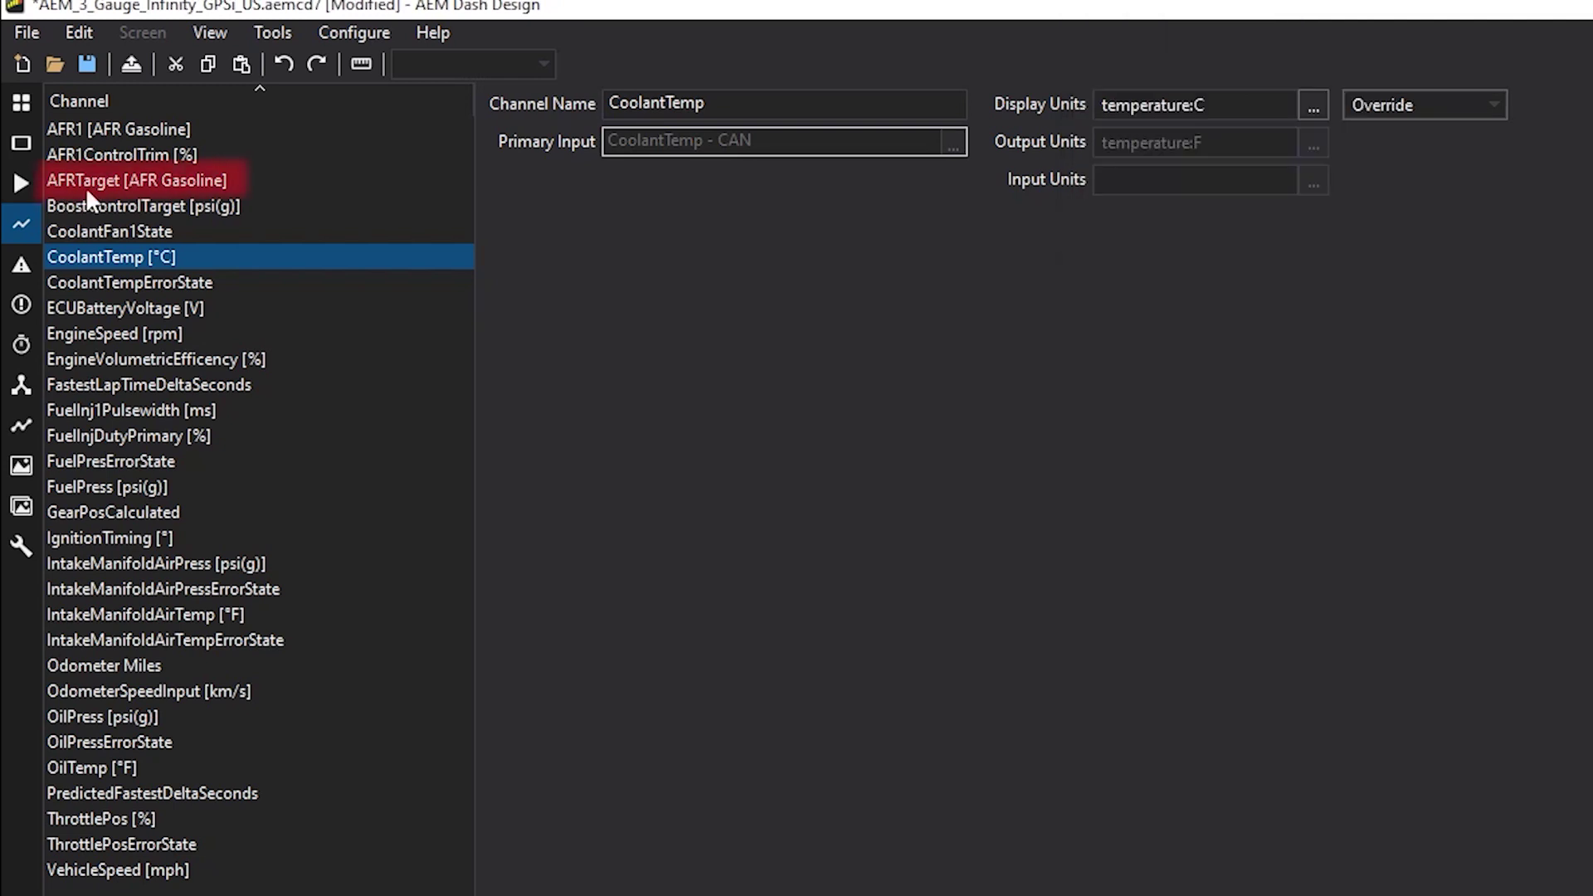
left_click(87, 187)
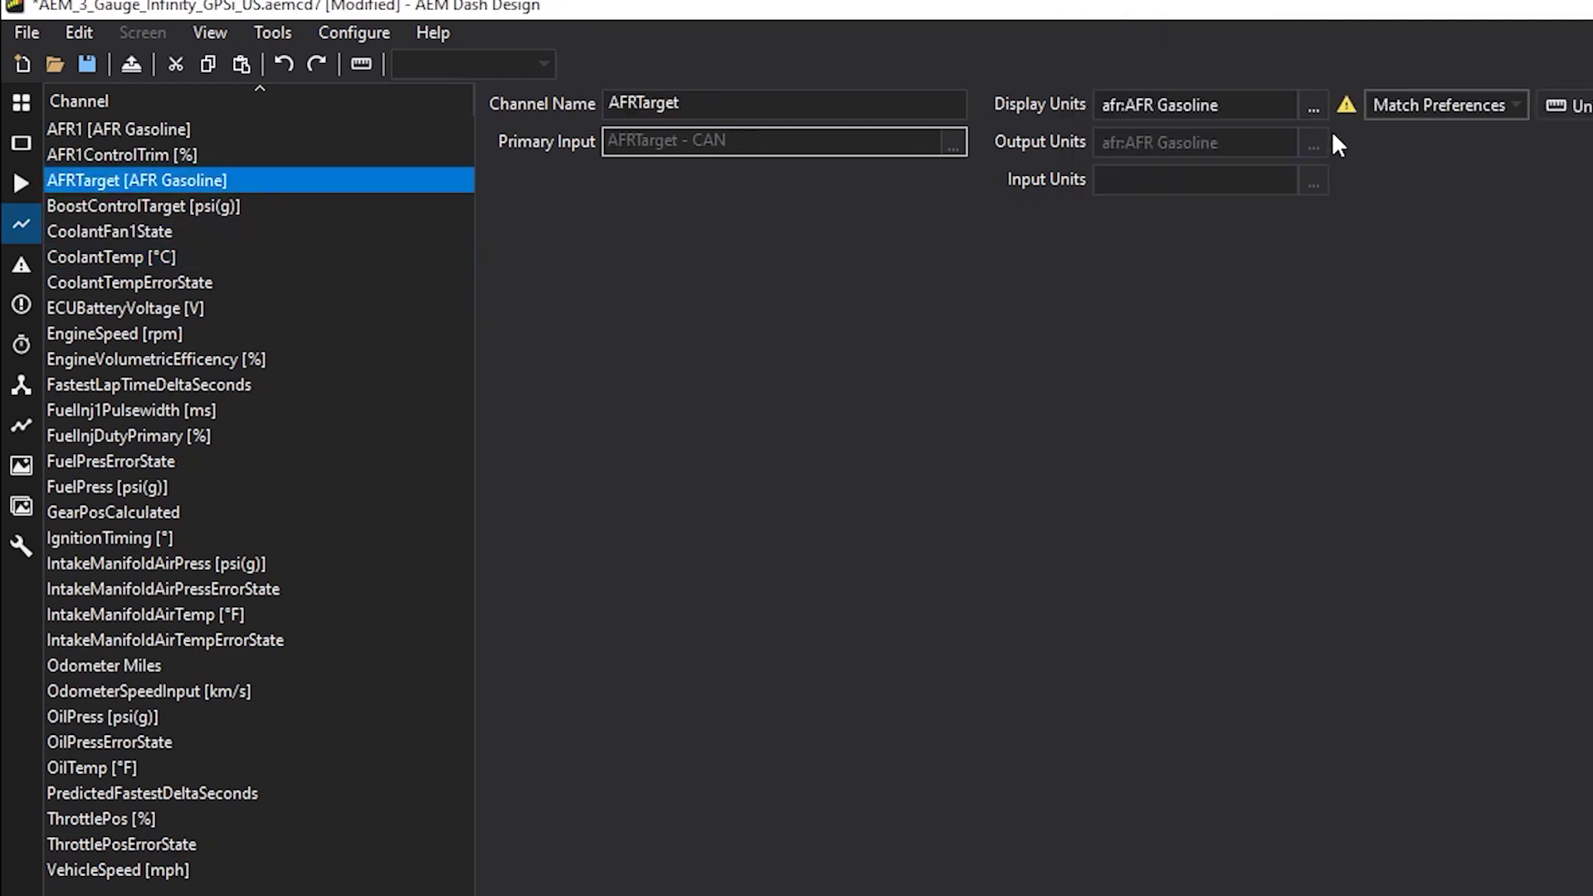
left_click(1313, 108)
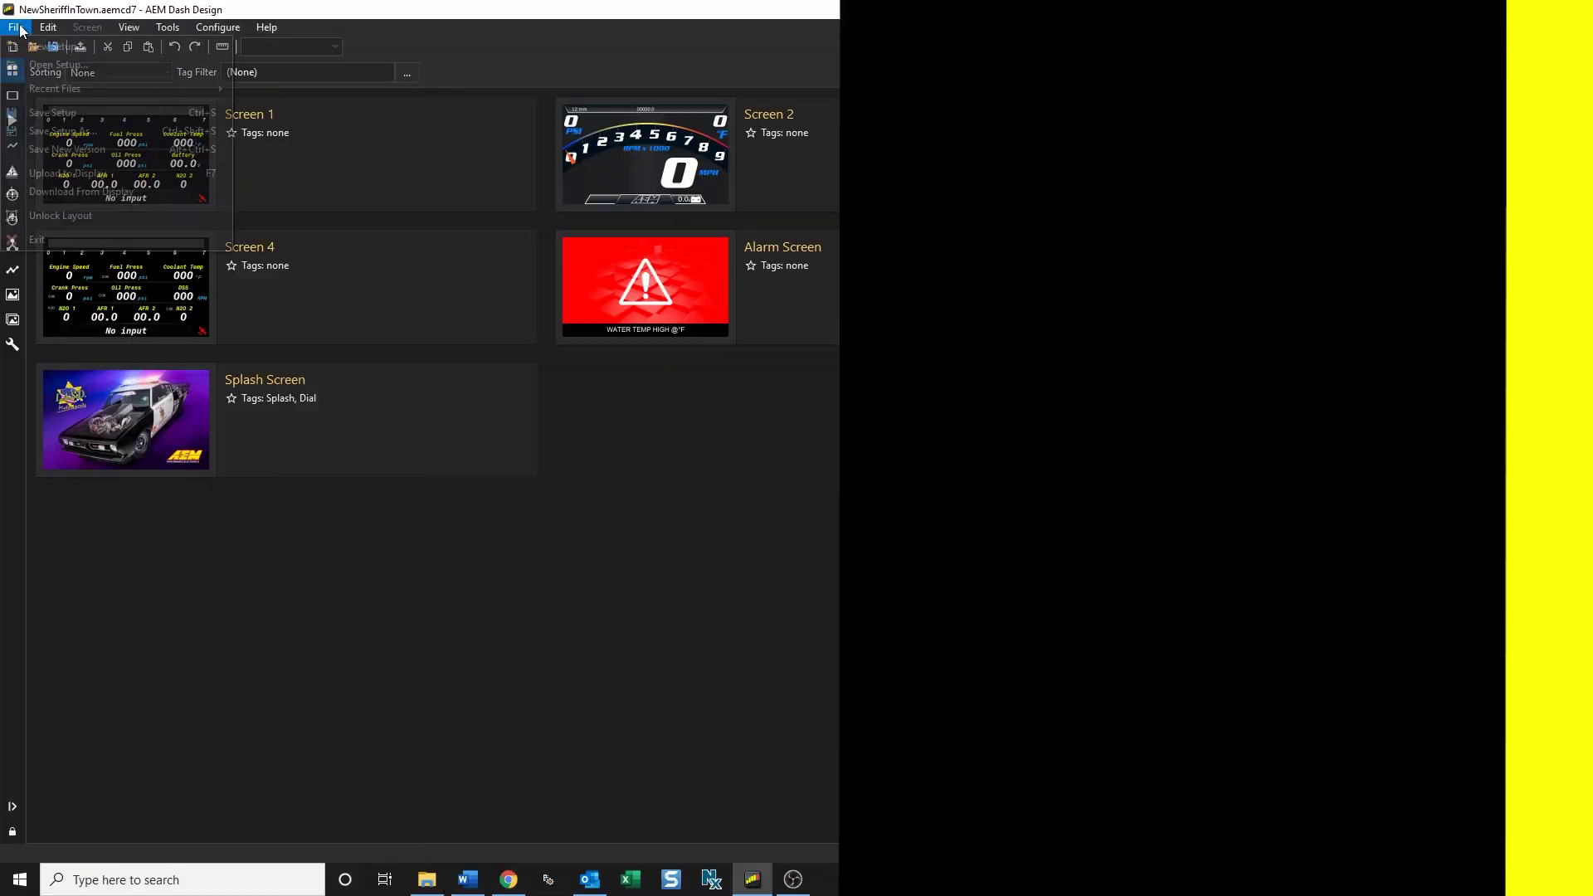
Open the AEM_3_Gauge_Infinity_GPSi_US setup from the App Specific > AEM Infinity folder.
left_click(16, 27)
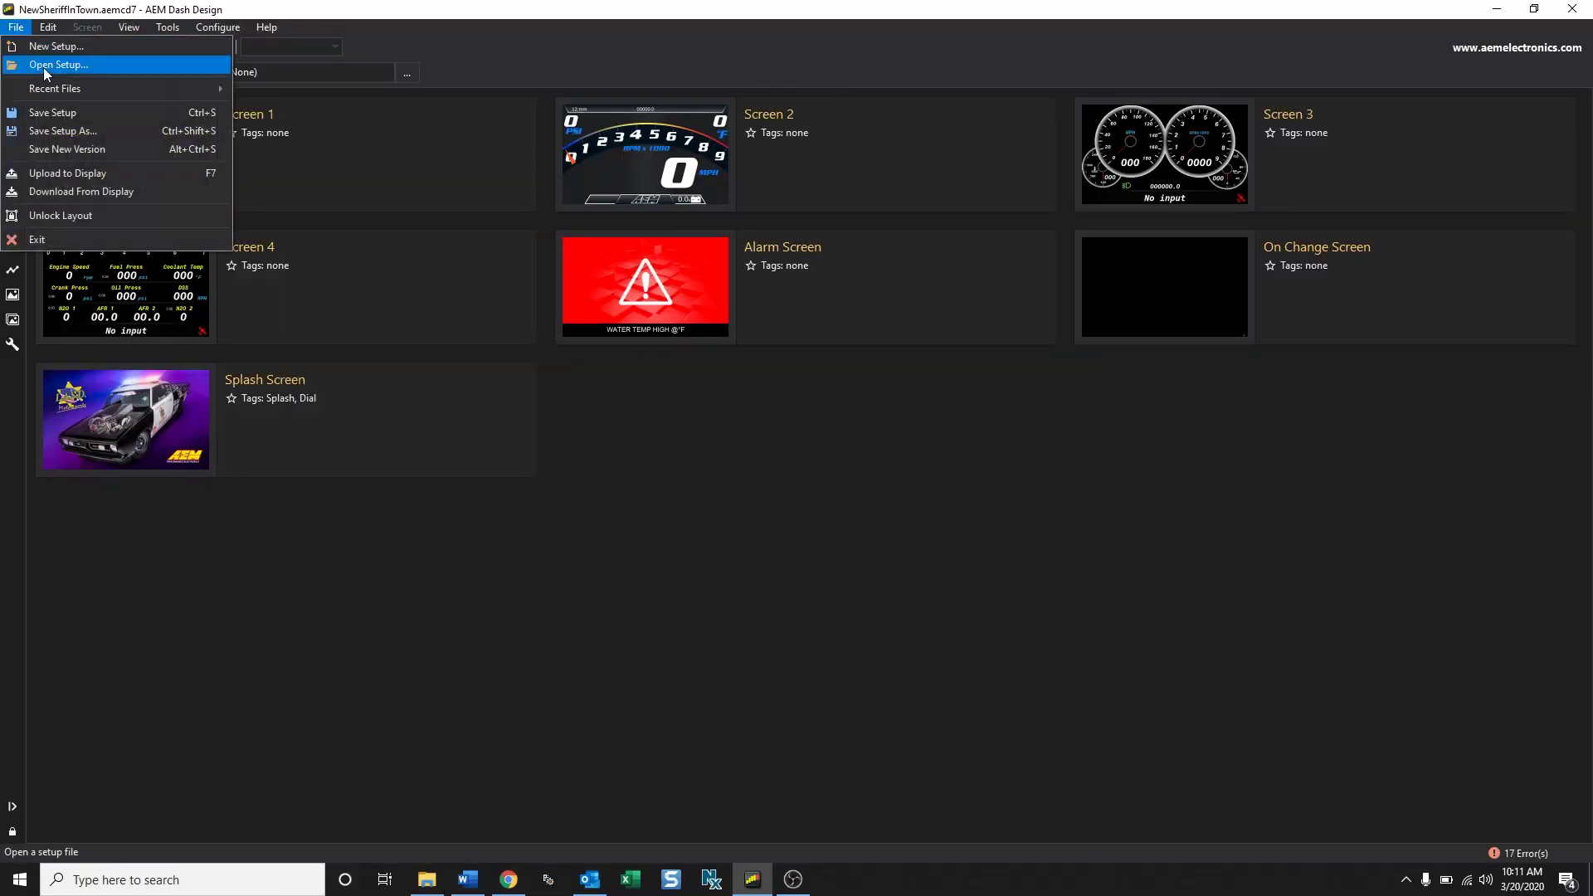
left_click(43, 65)
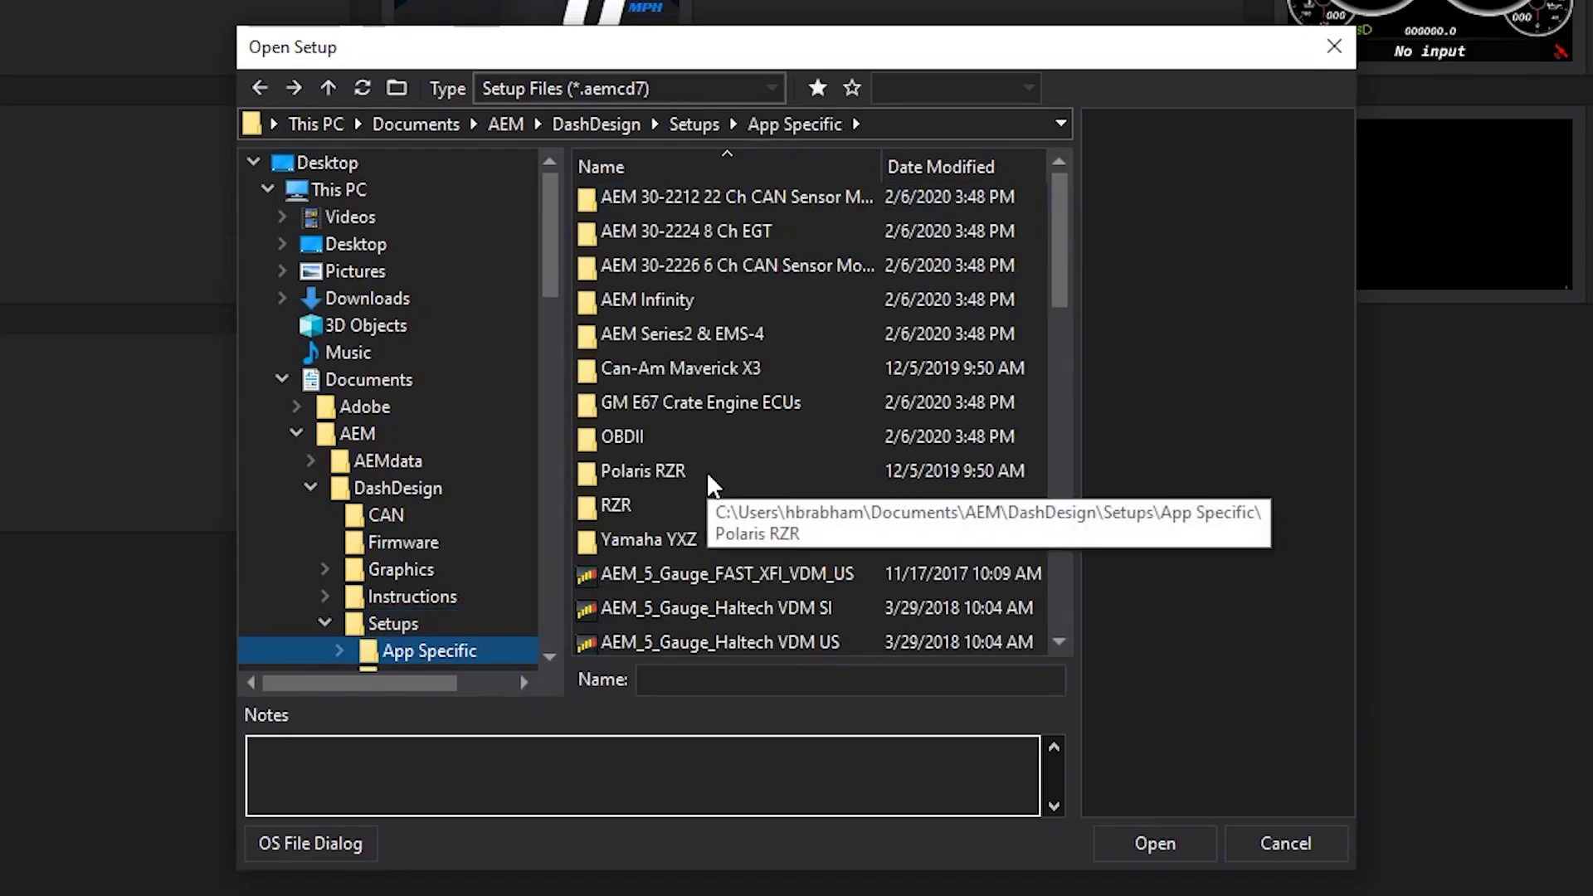
double_click(639, 297)
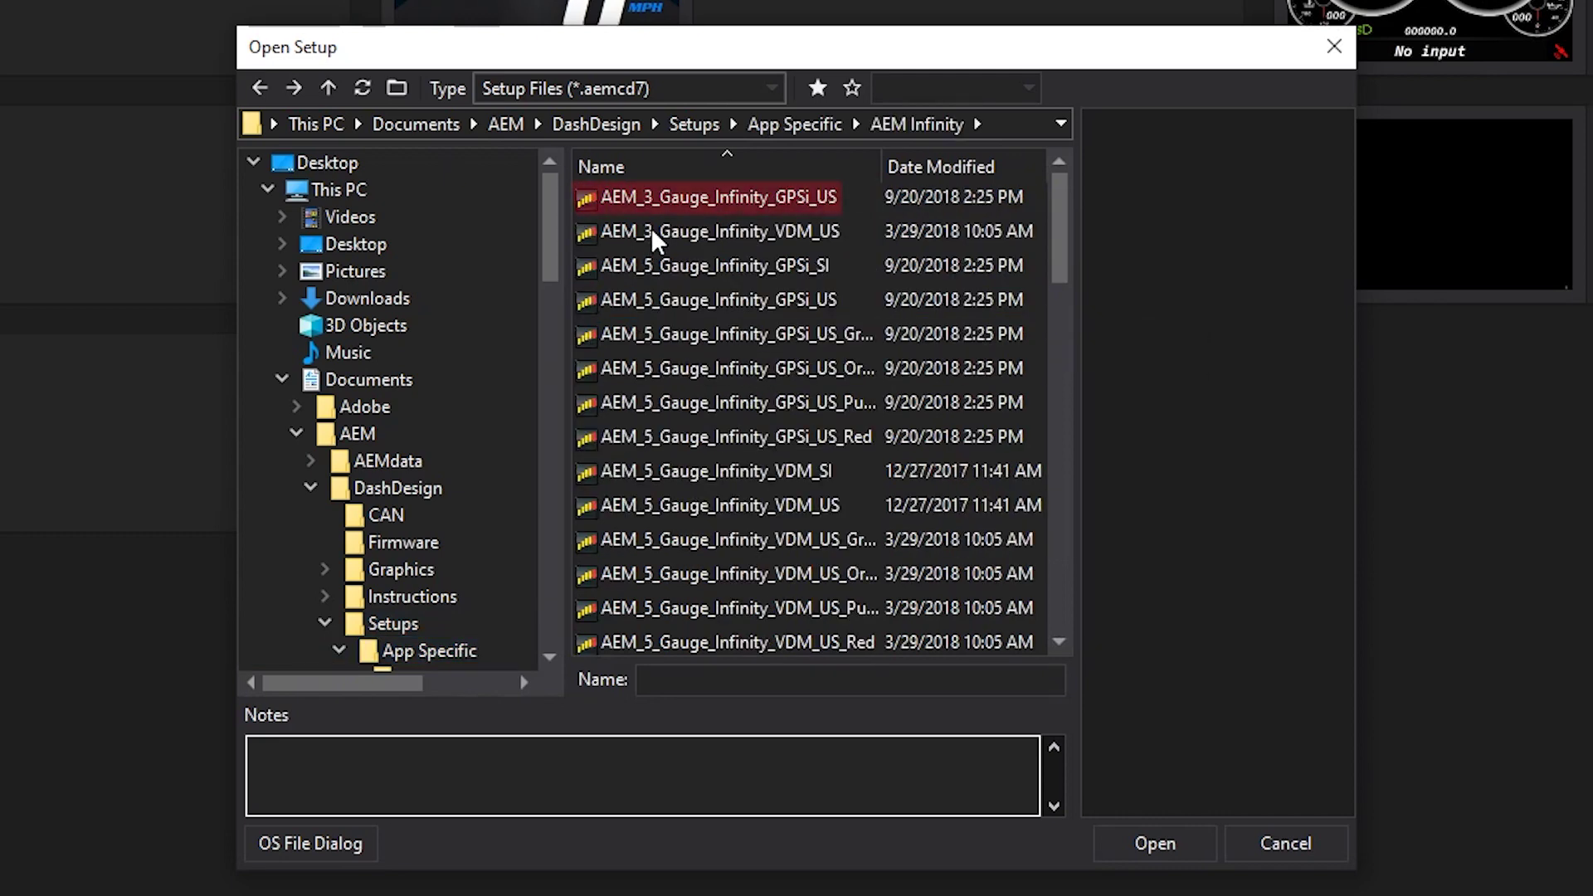
left_click(645, 197)
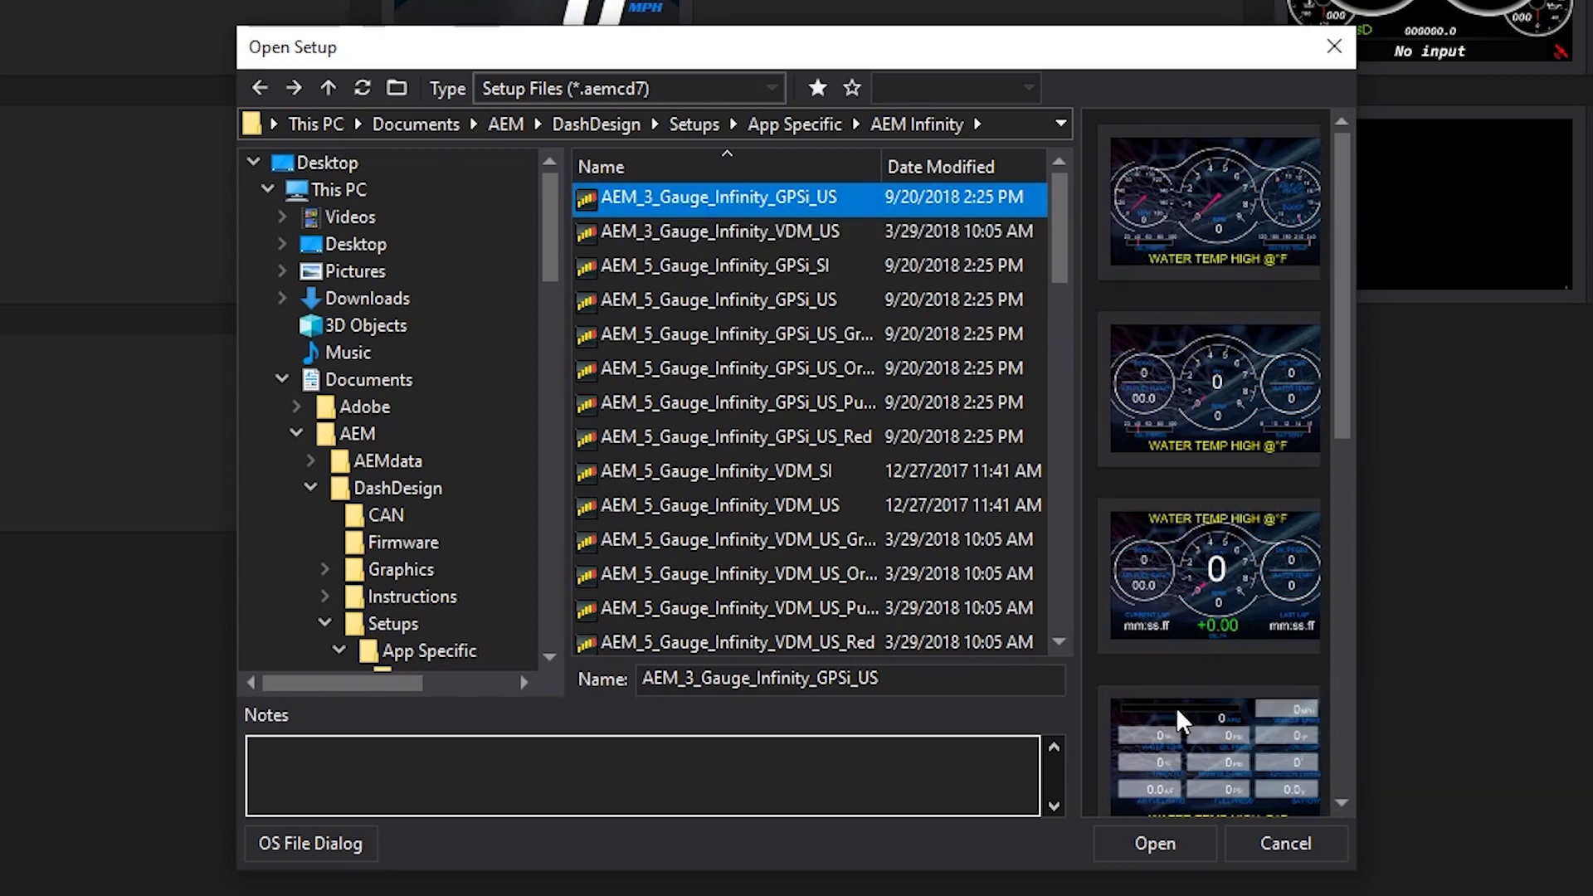
left_click_drag(1351, 397, 1352, 570)
left_click(716, 197)
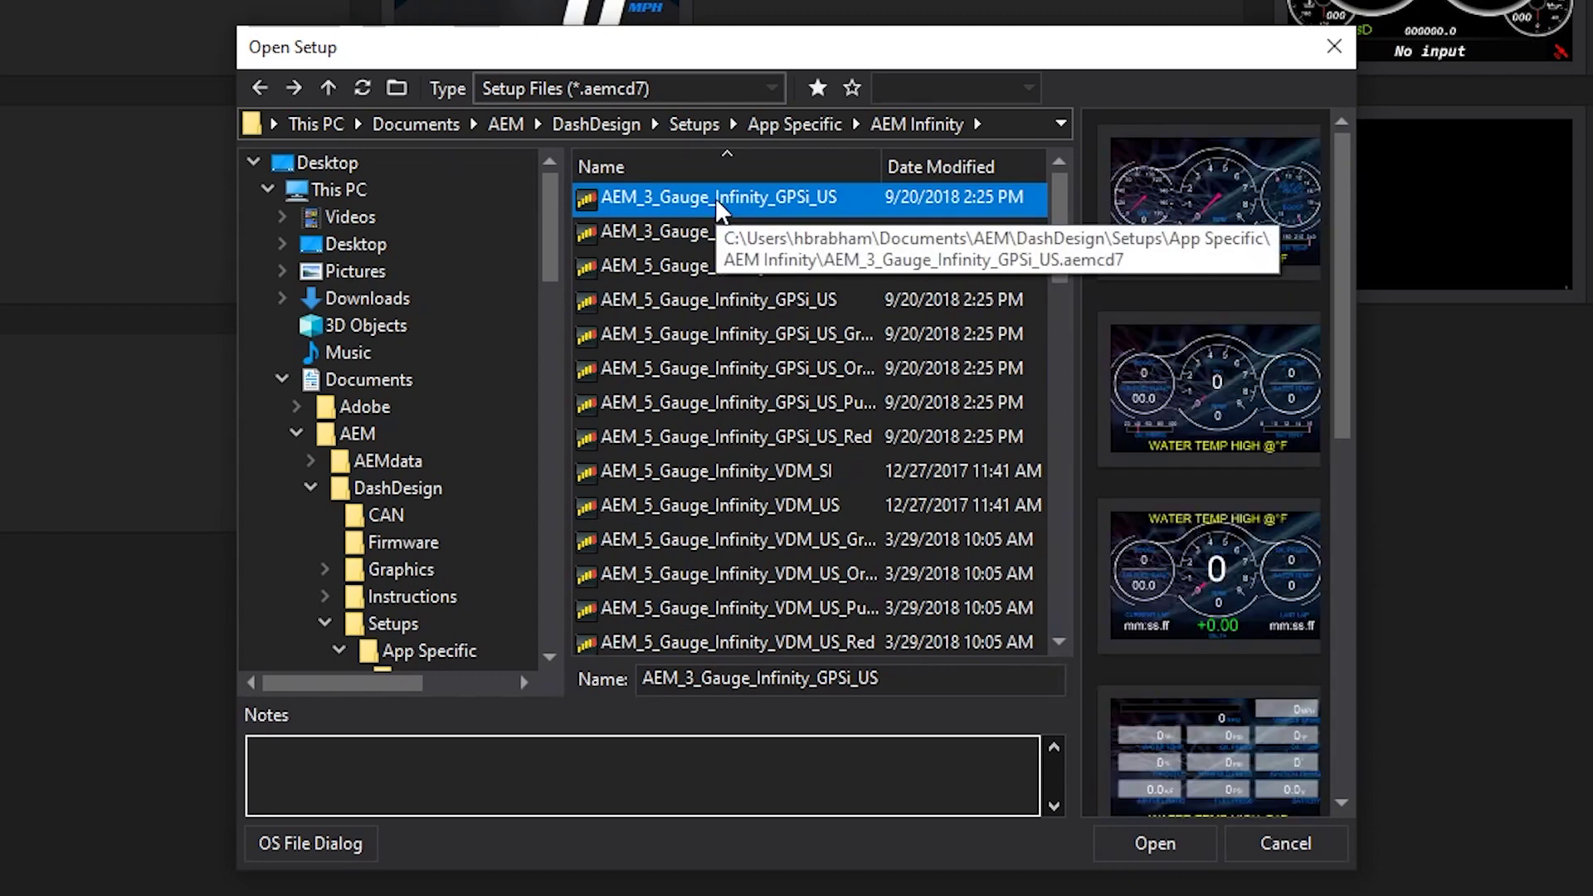
left_click(1160, 846)
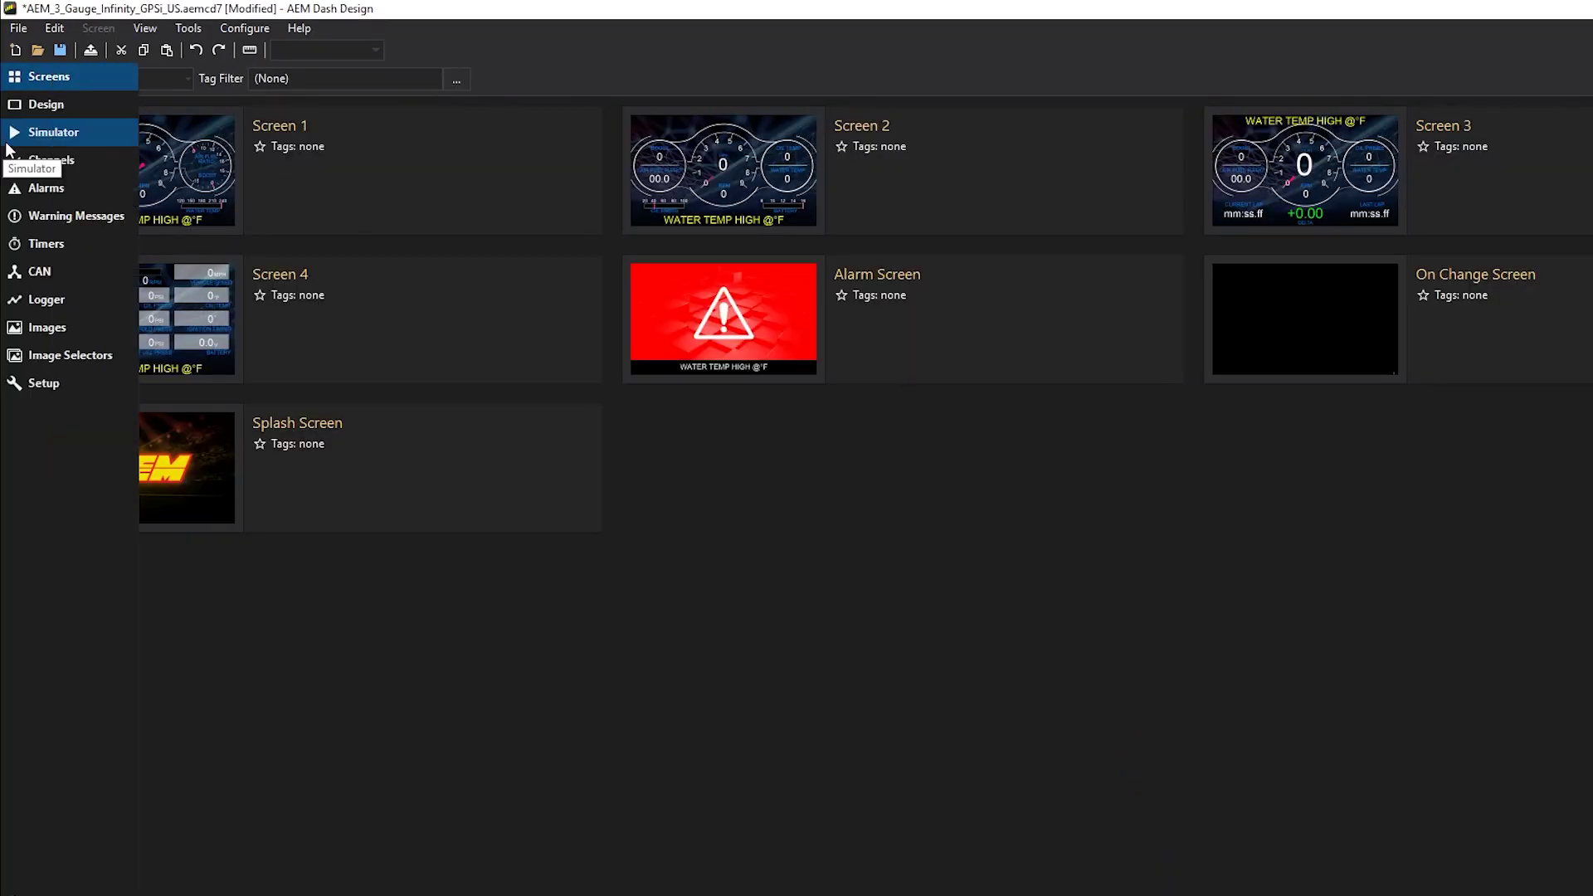
Step through the channel list, checking CoolantTempErrorState, AFR1, IgnitionTiming and the intake manifold channels.
left_click(30, 164)
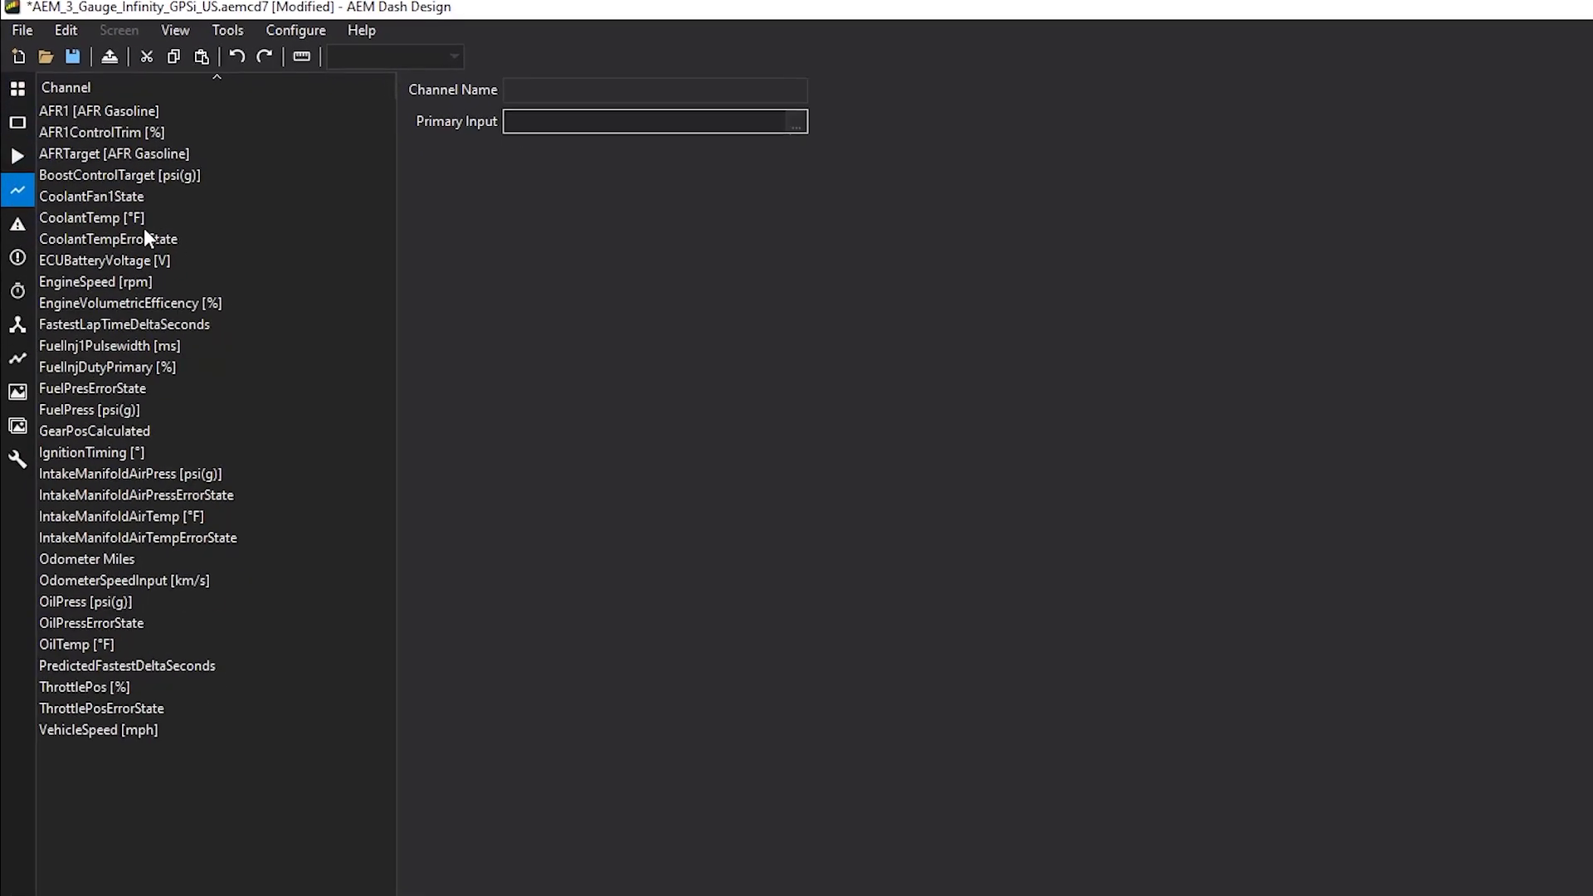
left_click(146, 238)
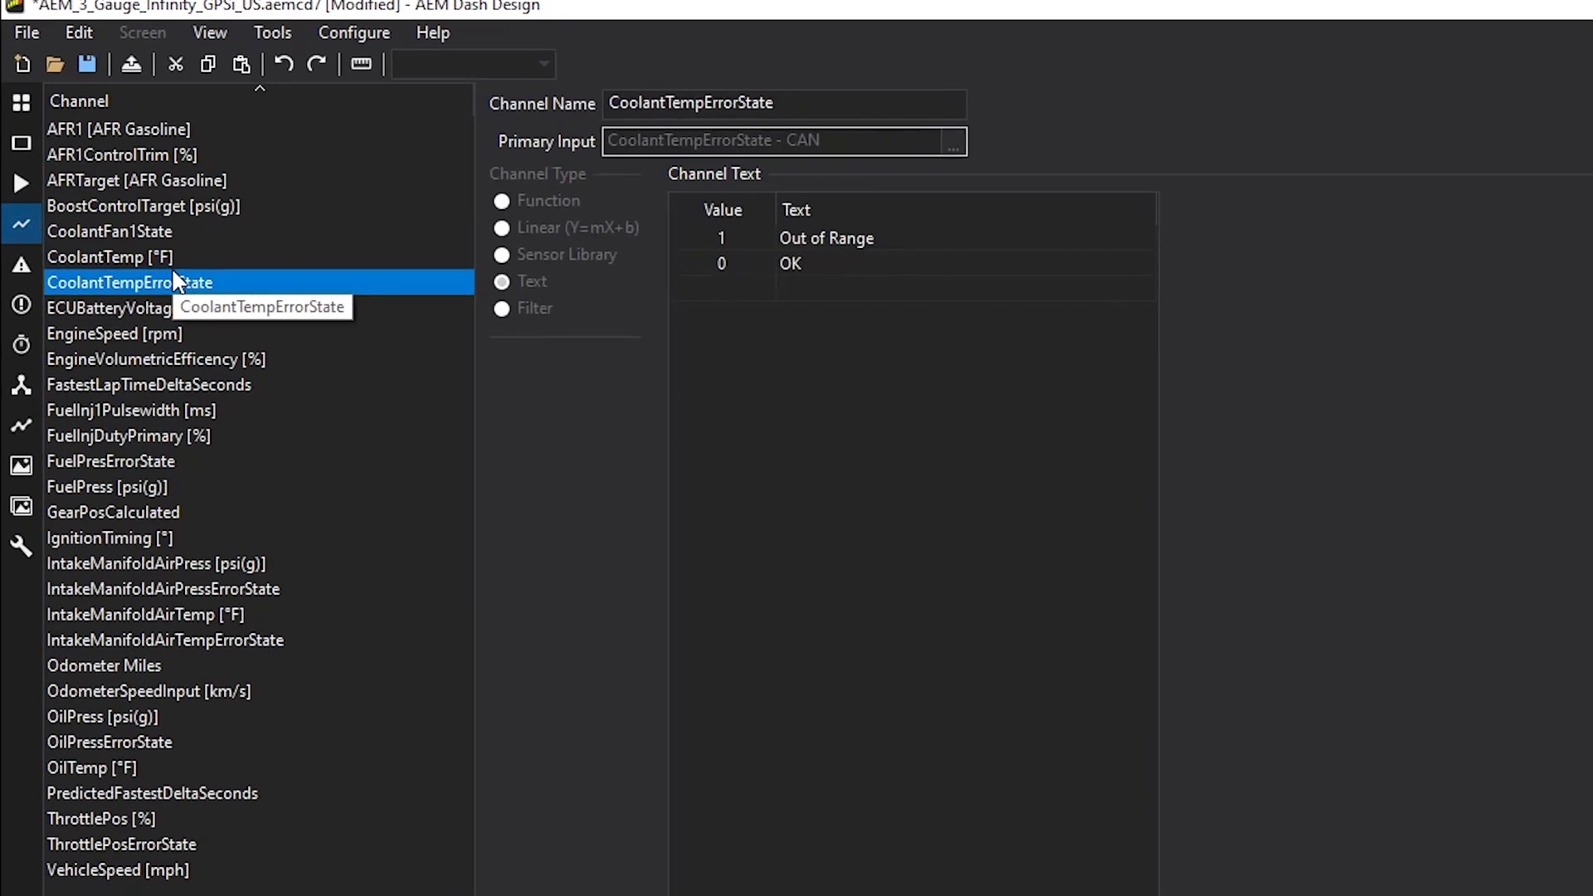
key("Up")
key("Up")
key("Up")
key("Up")
key("Up")
key("Up")
key("Down")
key("Down")
key("Down")
key("Down")
key("Down")
key("Down")
key("Down")
key("Down")
key("Down")
key("Down")
key("Down")
key("Down")
key("Down")
key("Down")
key("Down")
key("Down")
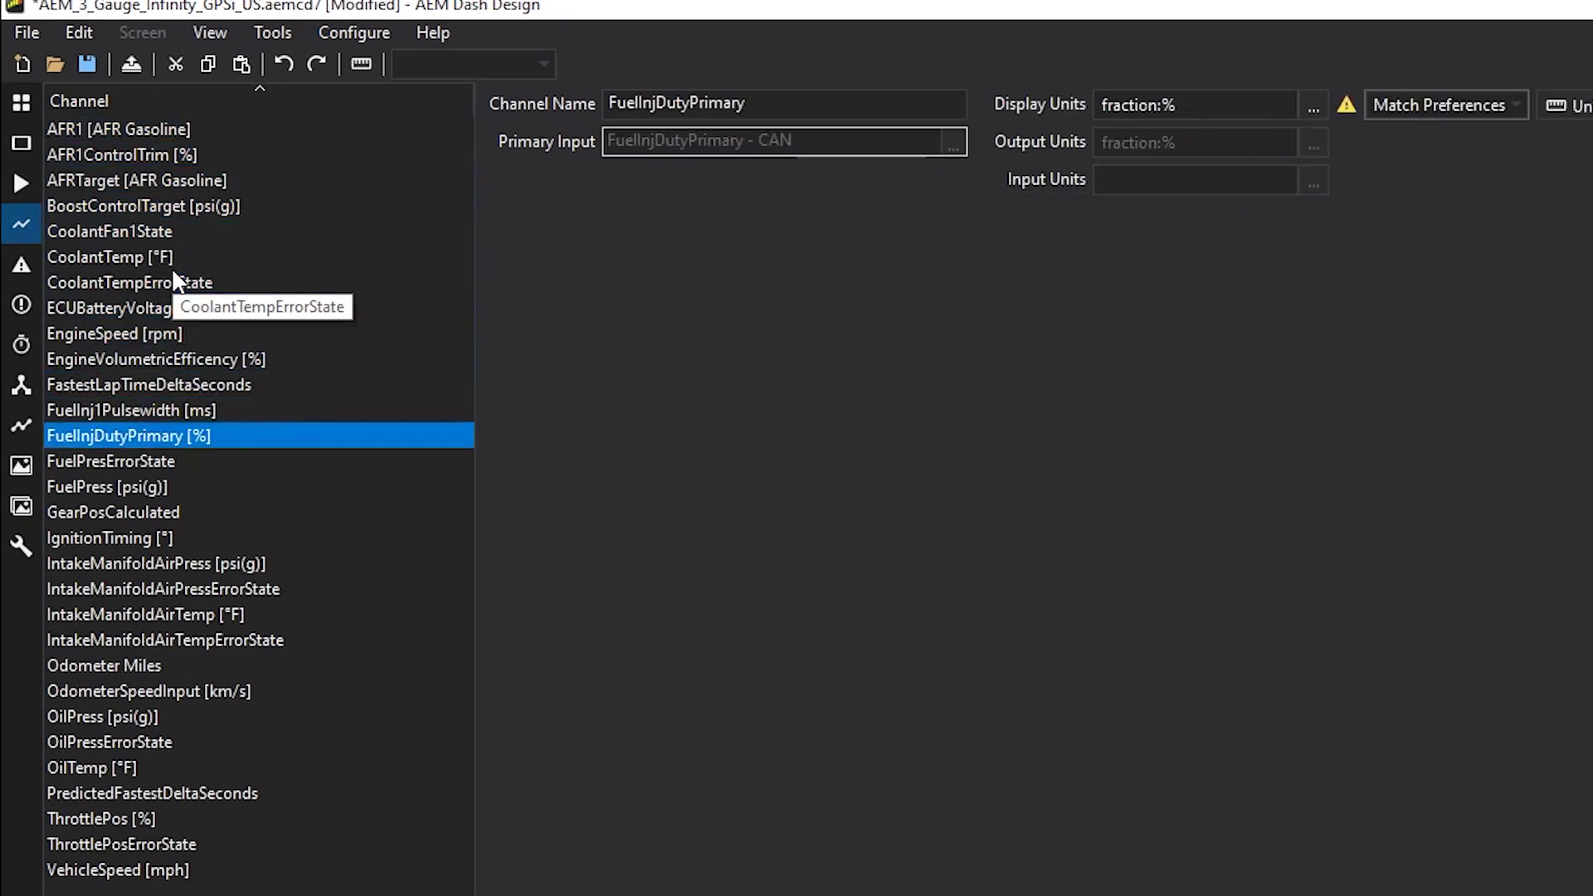
key("Down")
key("Down")
key("Down")
key("Down")
key("Down")
key("Down")
key("Down")
key("Down")
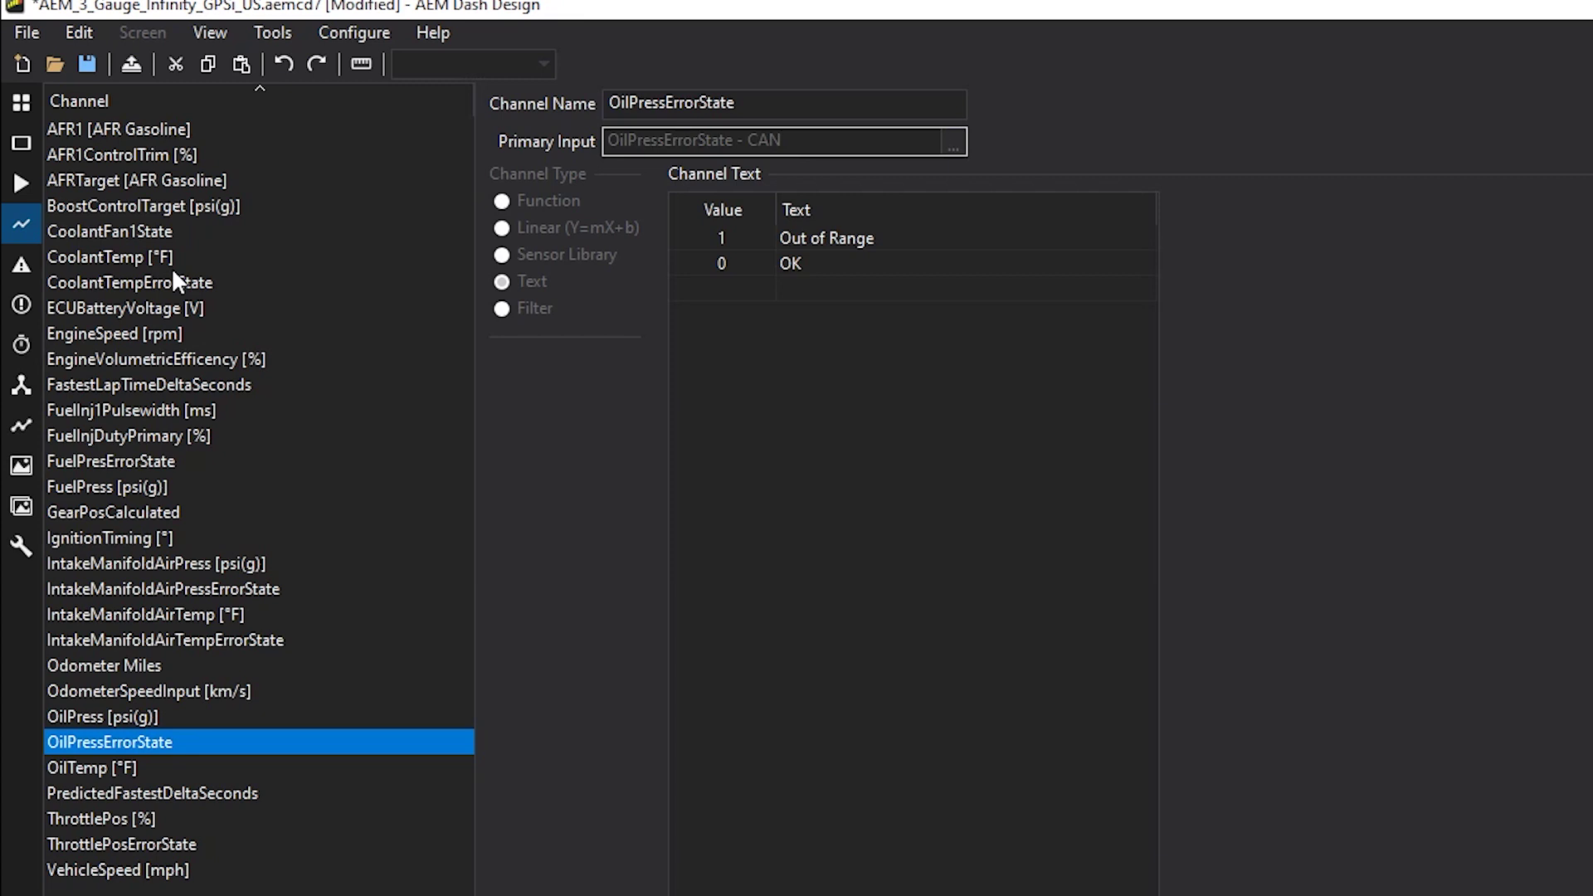
key("Up")
key("Up")
key("Up")
key("Up")
key("Up")
key("Up")
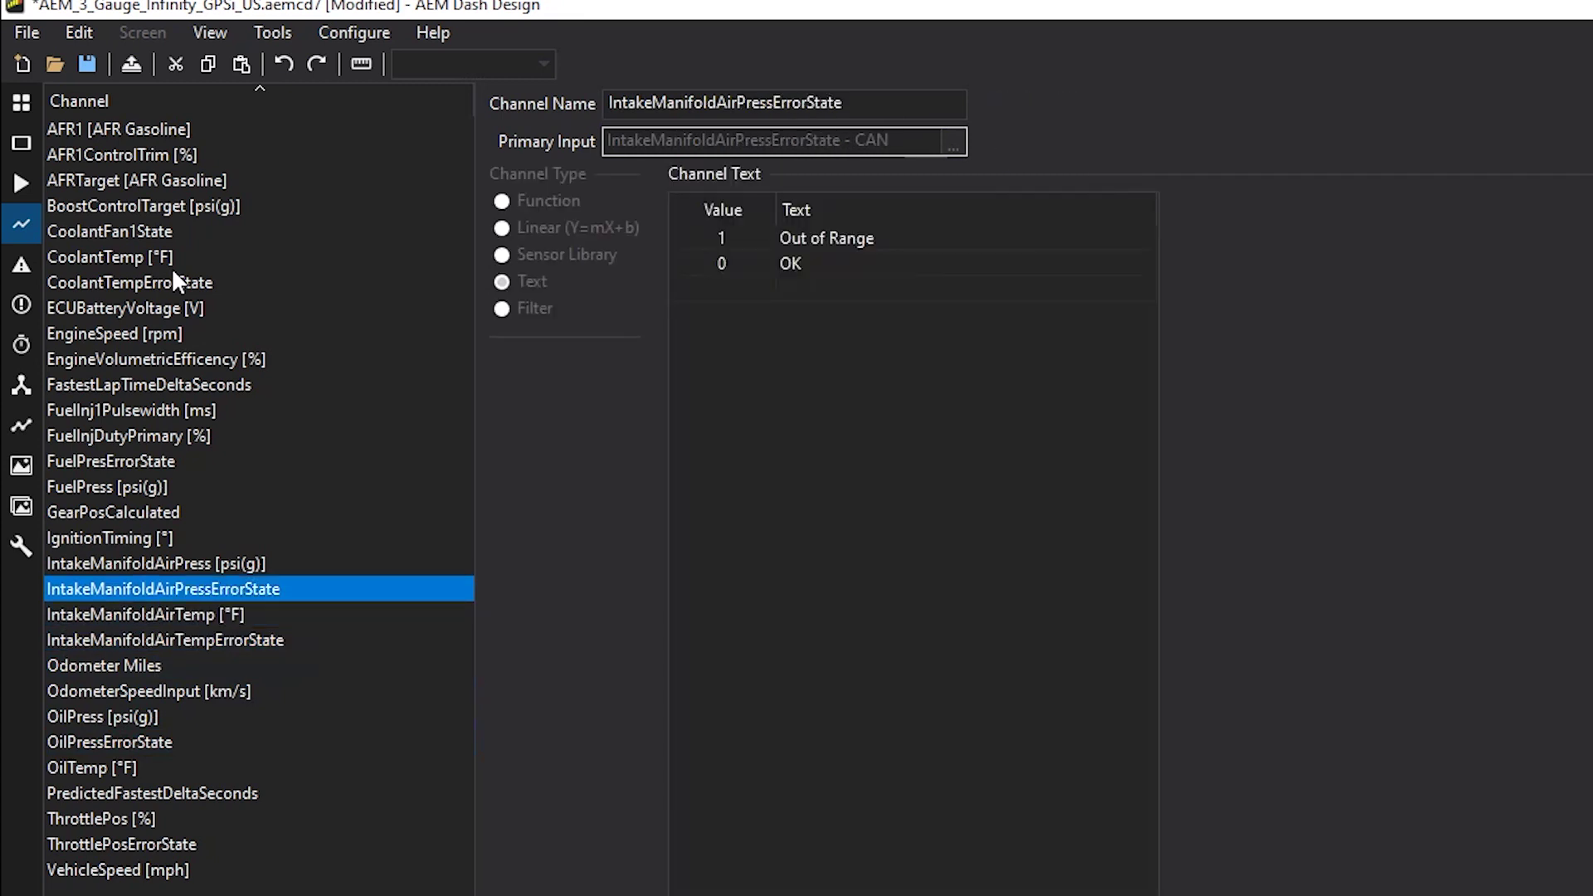
key("Down")
key("Up")
Set CoolantTemp's display units to Celsius.
left_click(157, 254)
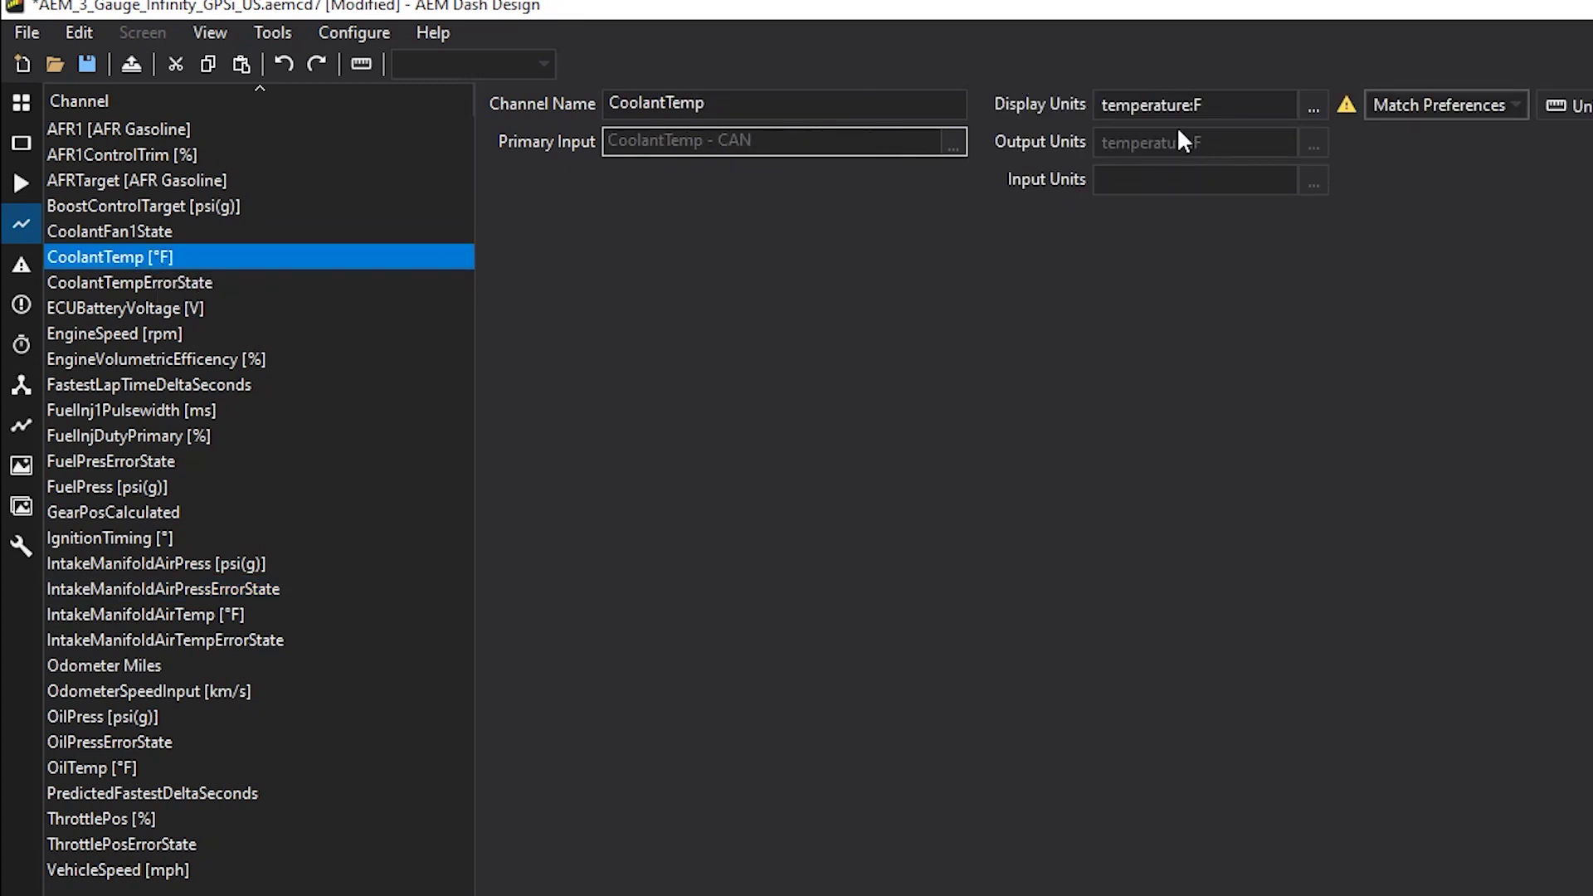
left_click(1313, 112)
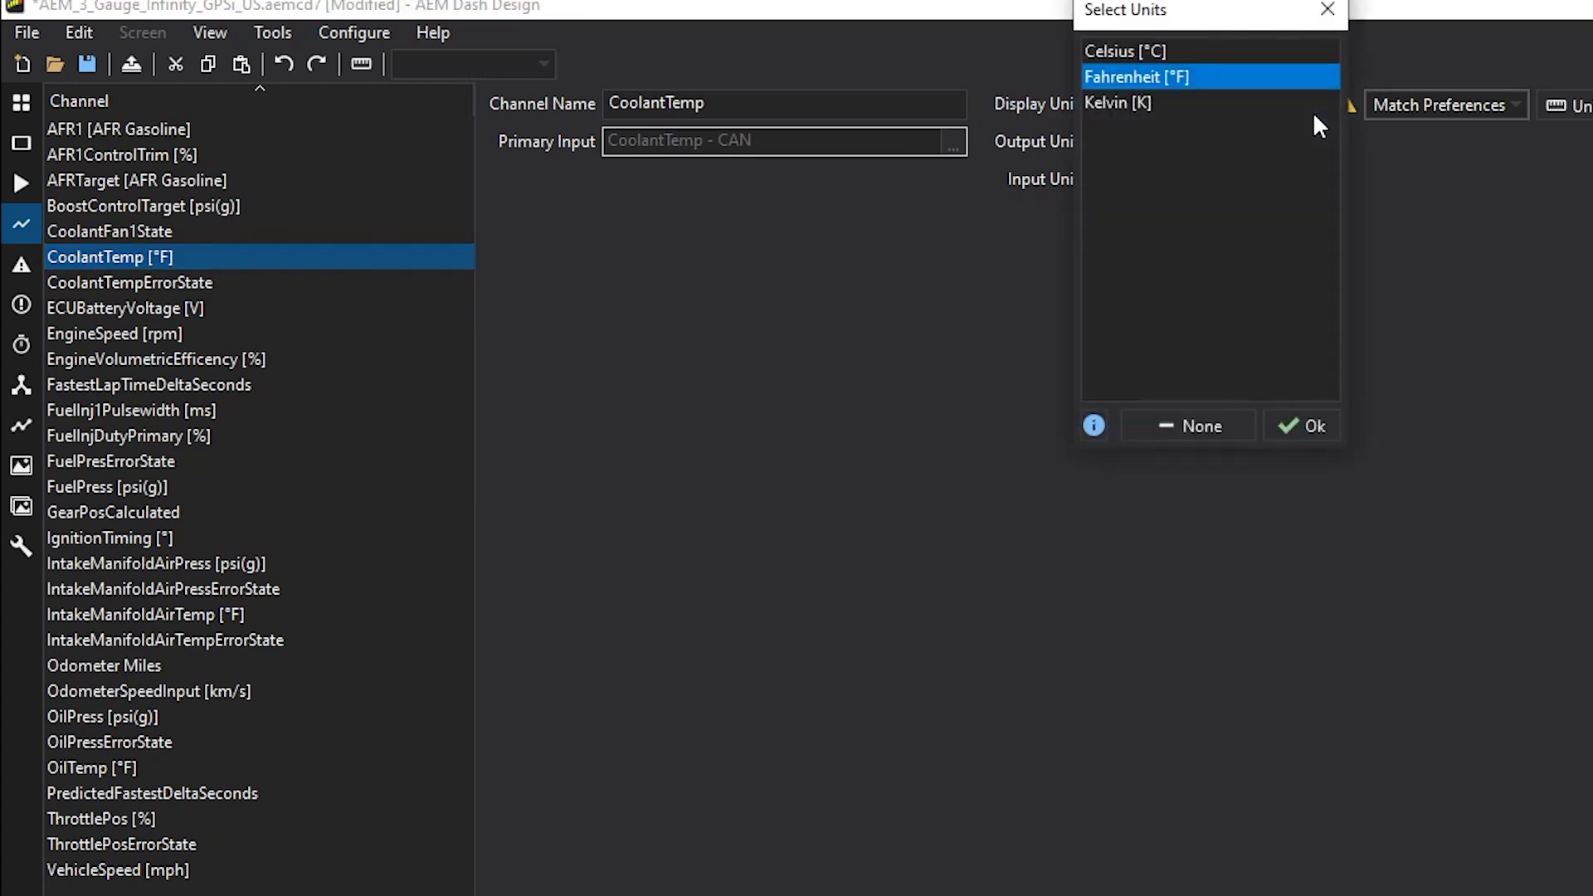
left_click(1182, 50)
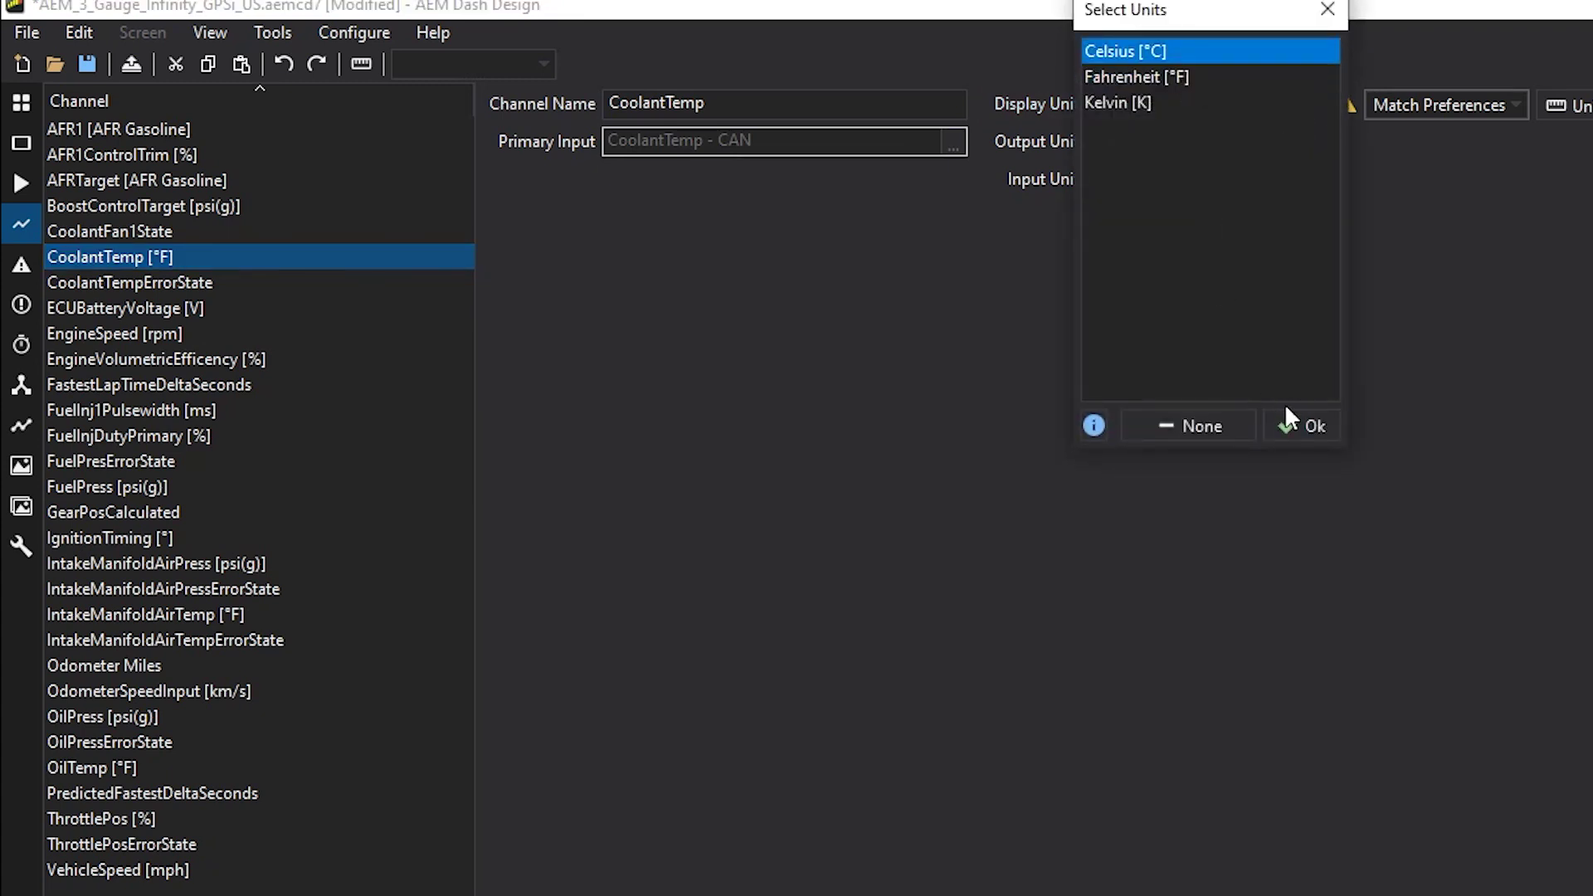
left_click(1304, 430)
Set AFRTarget's display units to Lambda [λ] instead of AFR Gasoline.
left_click(86, 187)
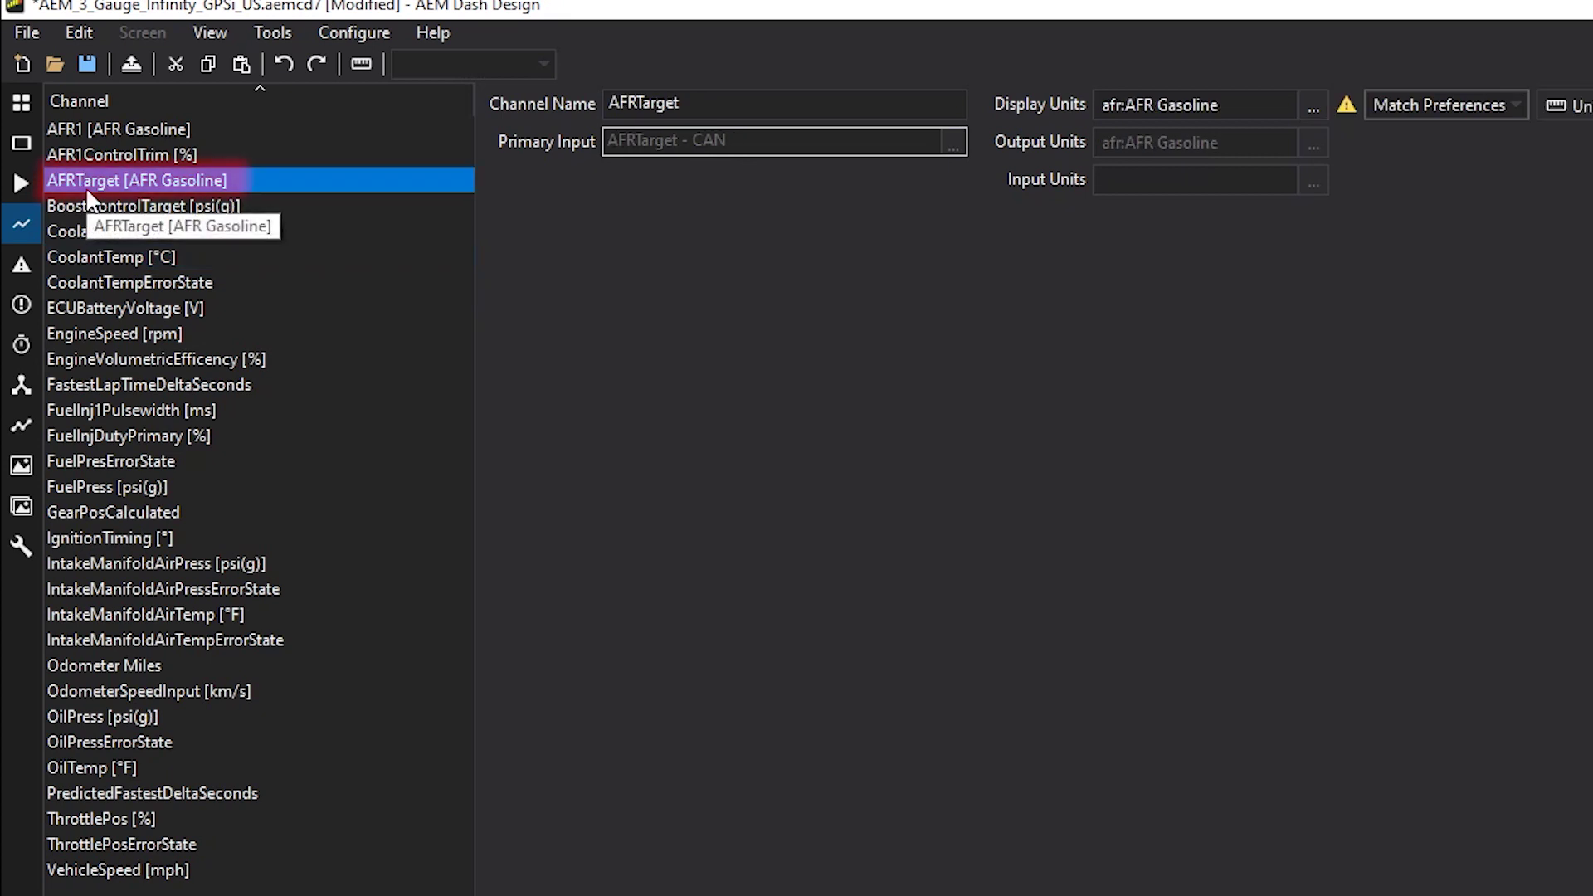
left_click(1314, 107)
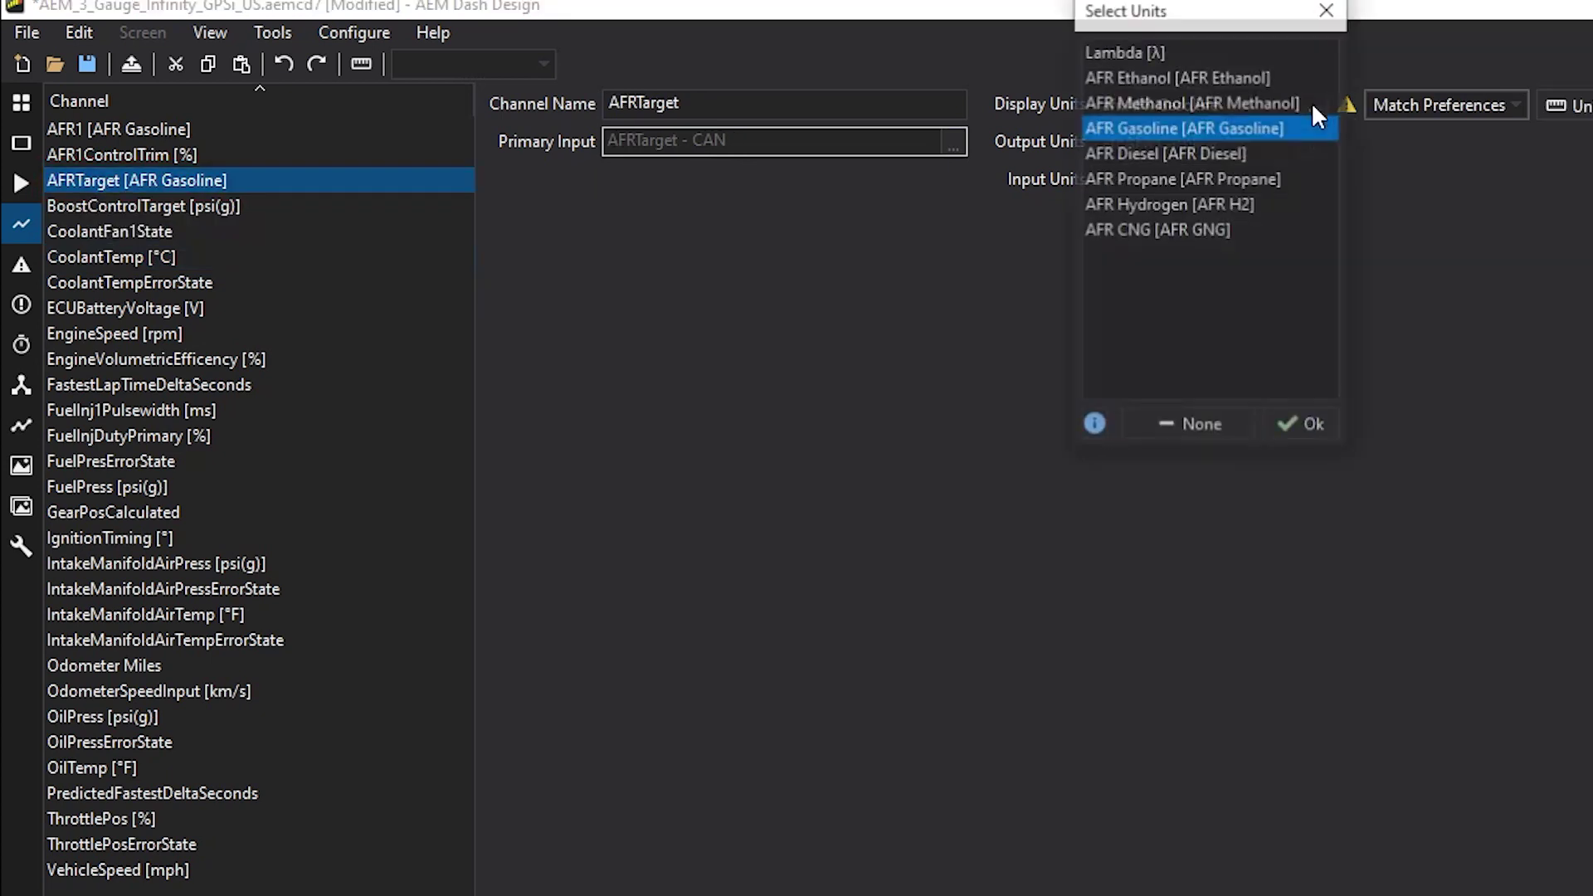
left_click(1127, 52)
left_click(1138, 77)
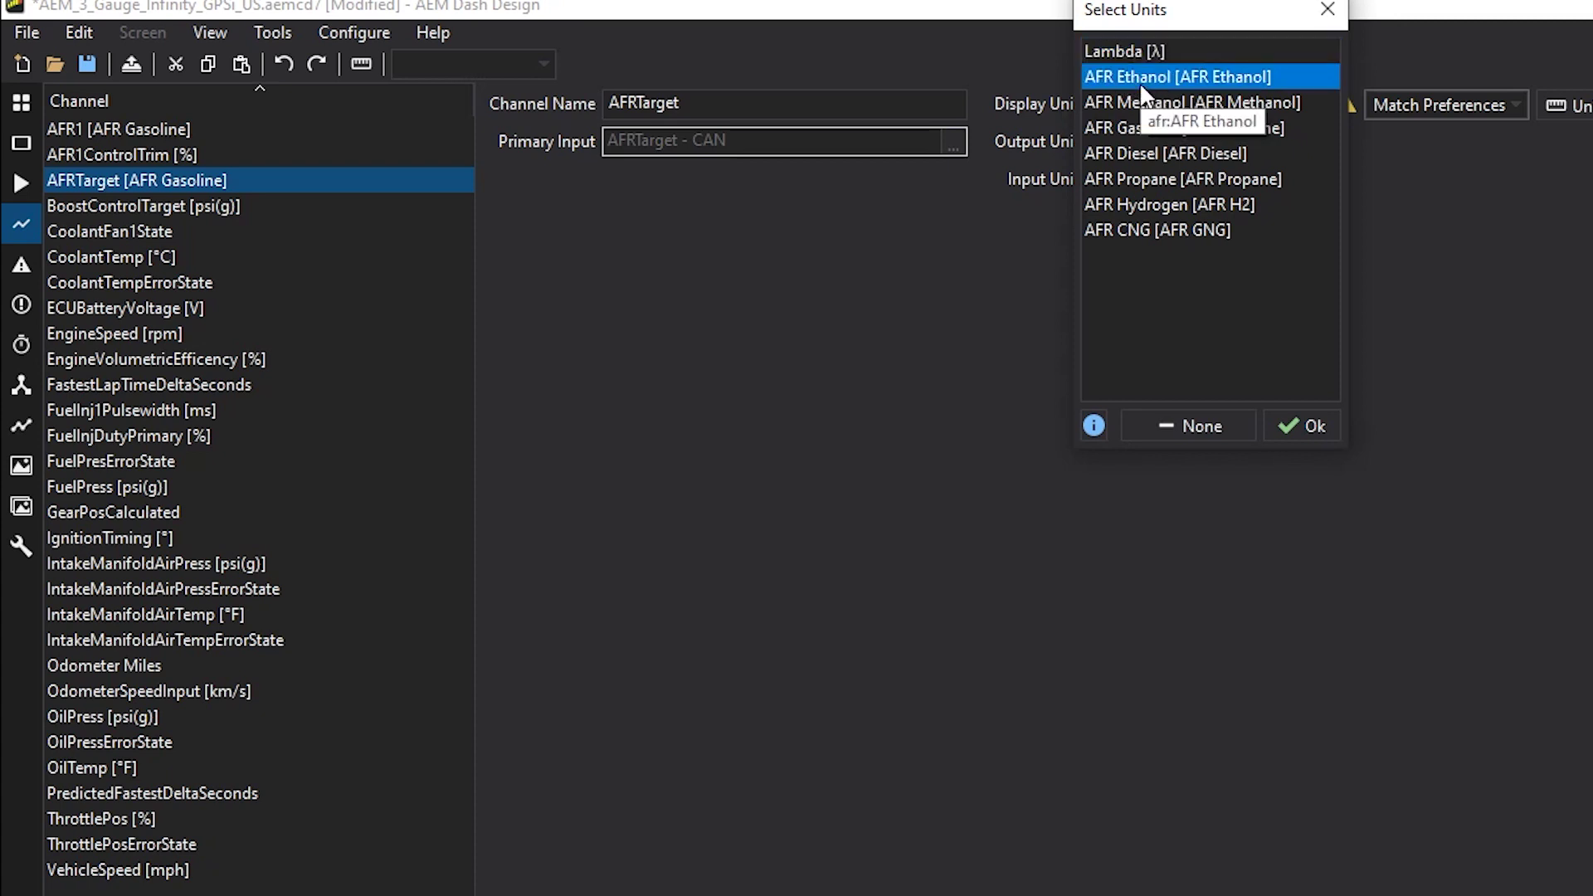
left_click(1138, 51)
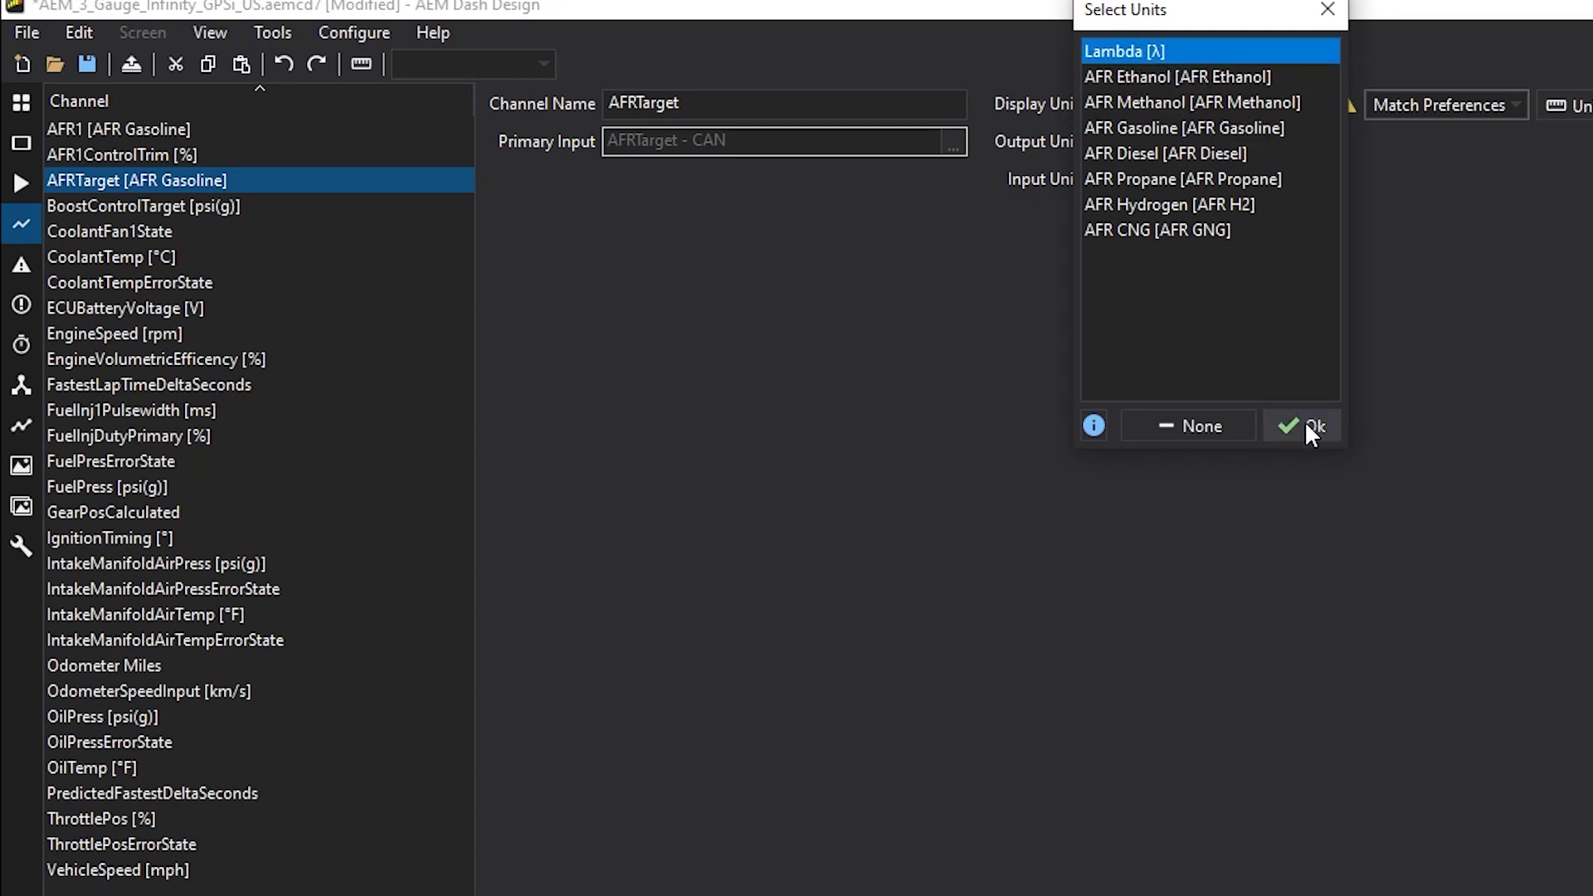
left_click(1305, 421)
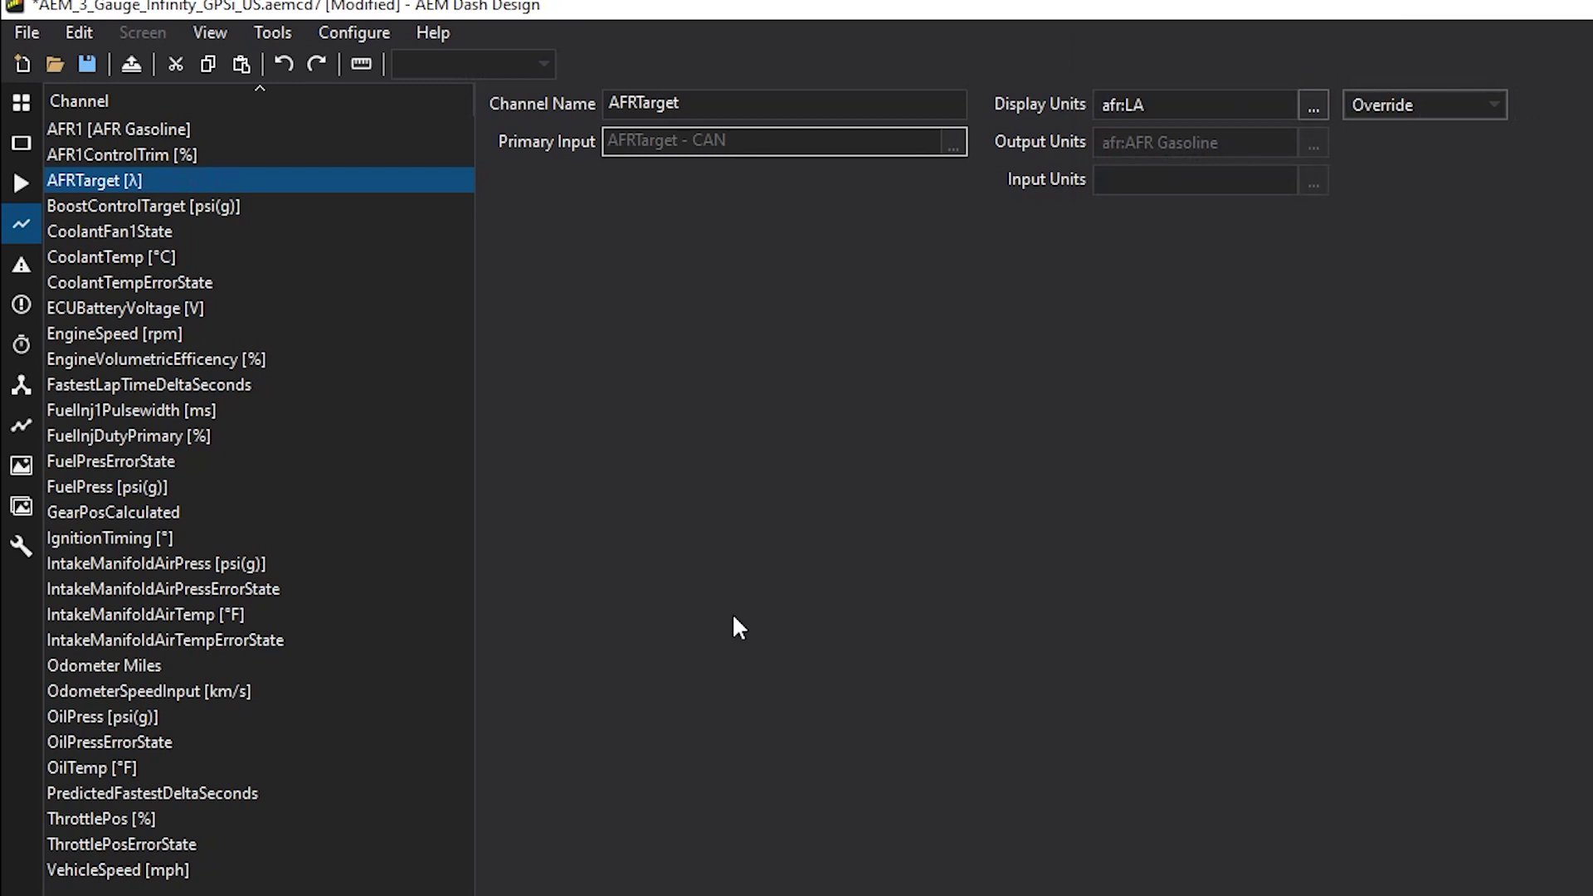
Go to the CAN Receive page and bring up the Import options.
mouse_move(11, 276)
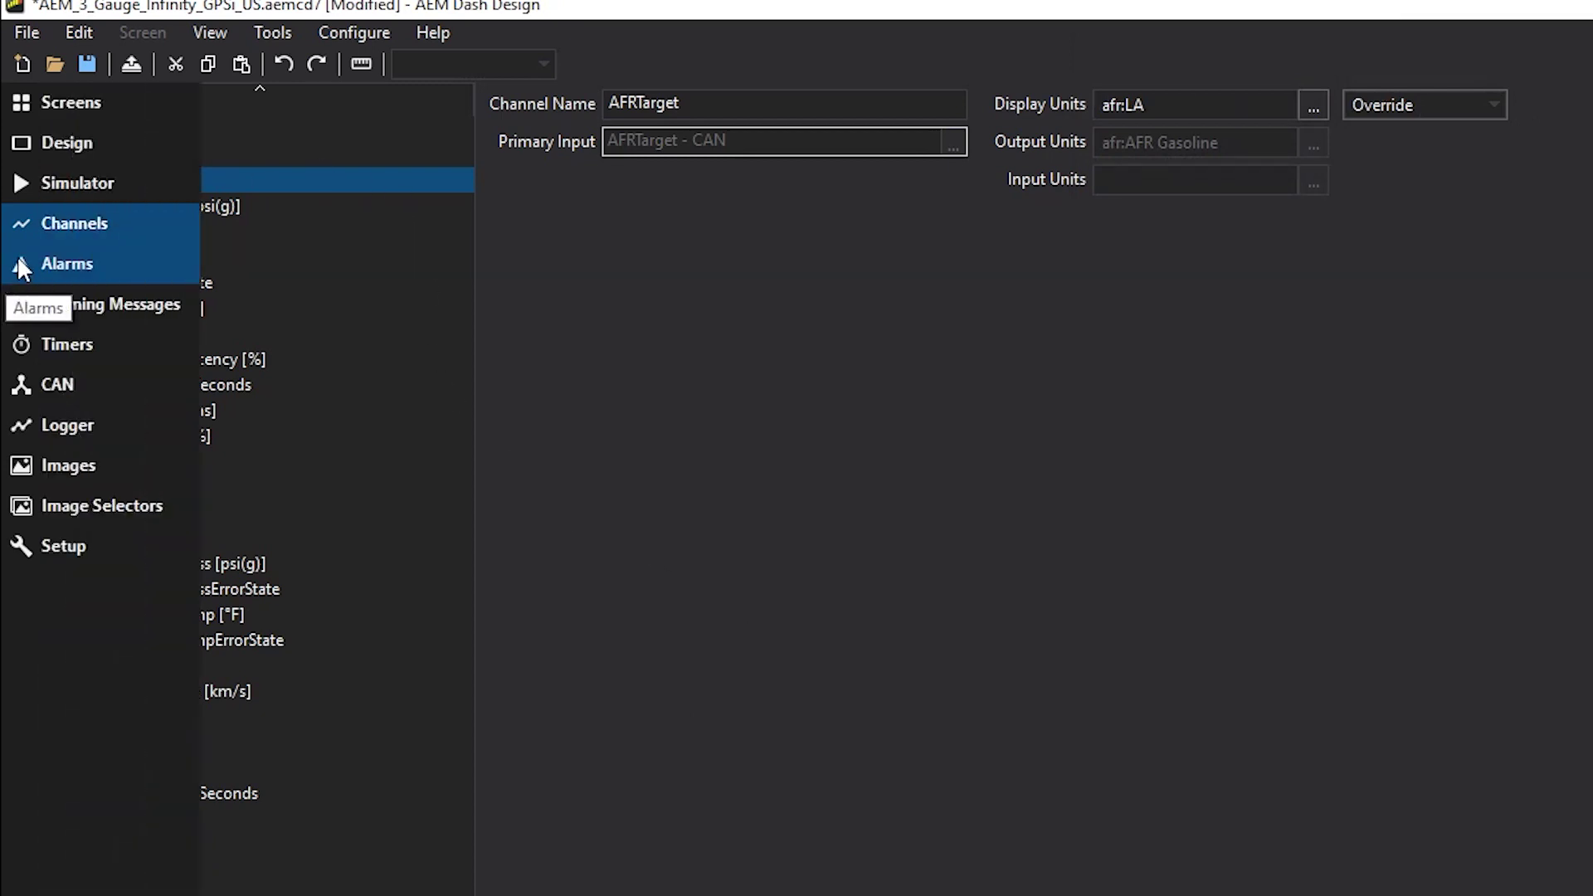
left_click(38, 380)
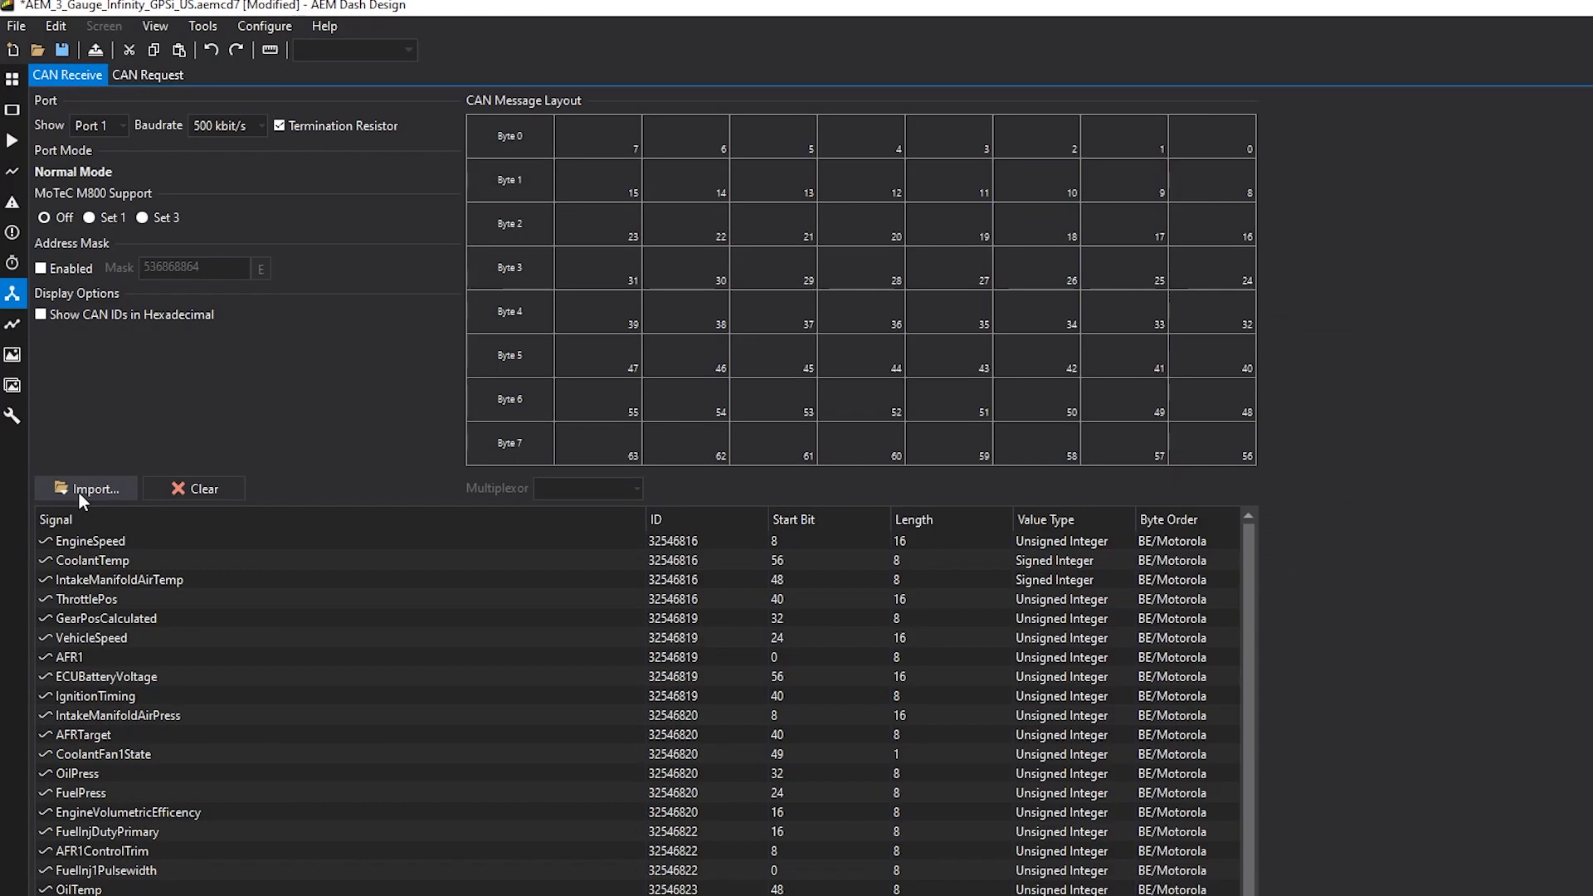
left_click(88, 211)
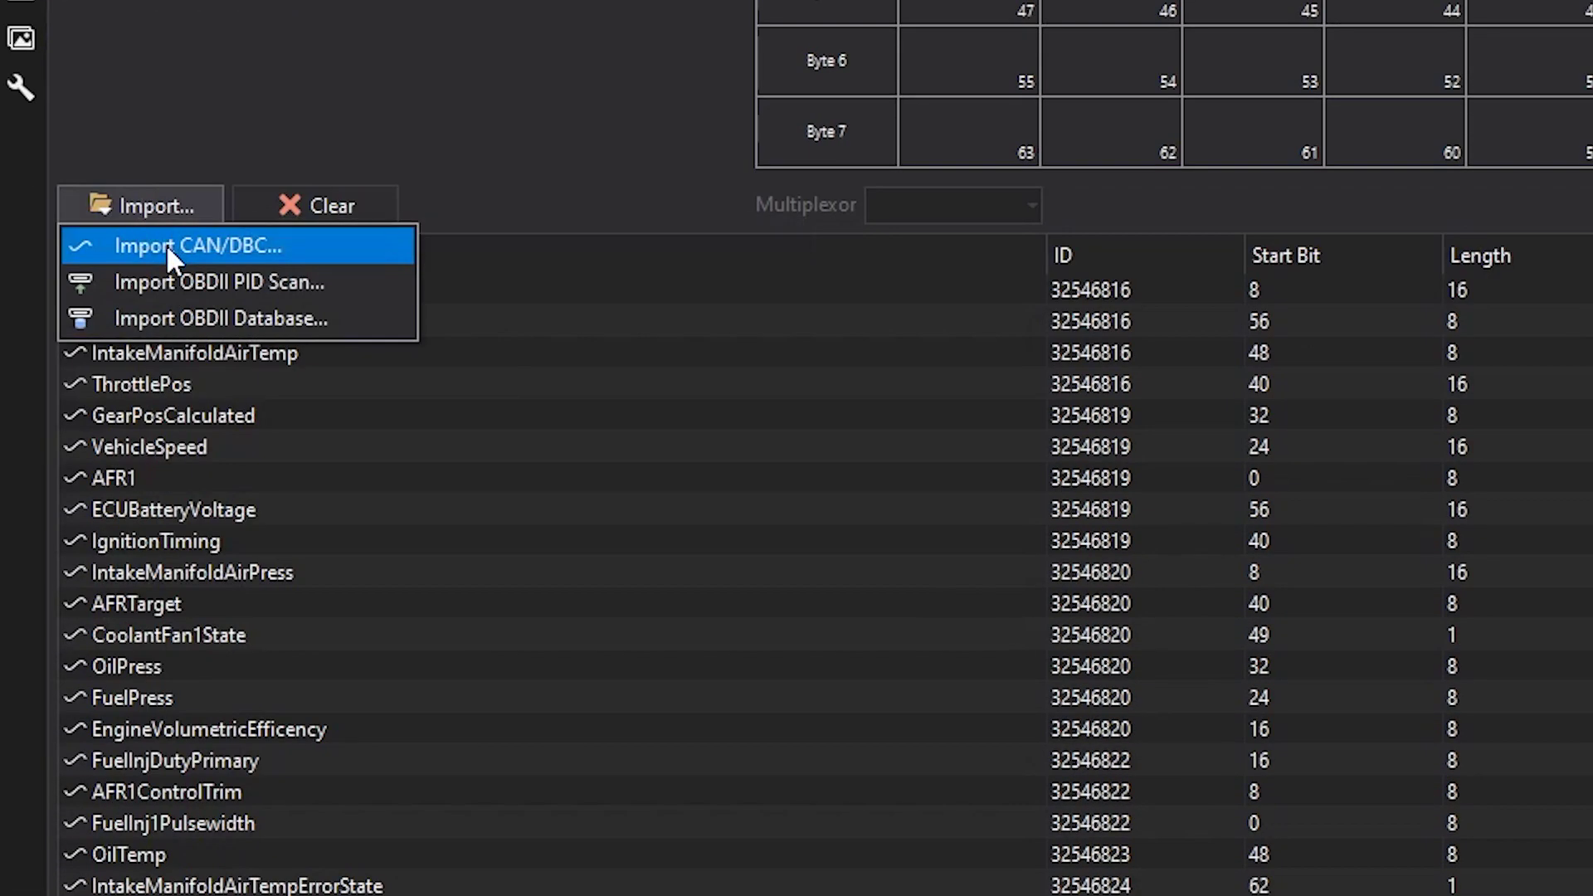
Choose the AEM 30-2226 CSM6 20180713.dbc file as the CAN import source.
left_click(166, 826)
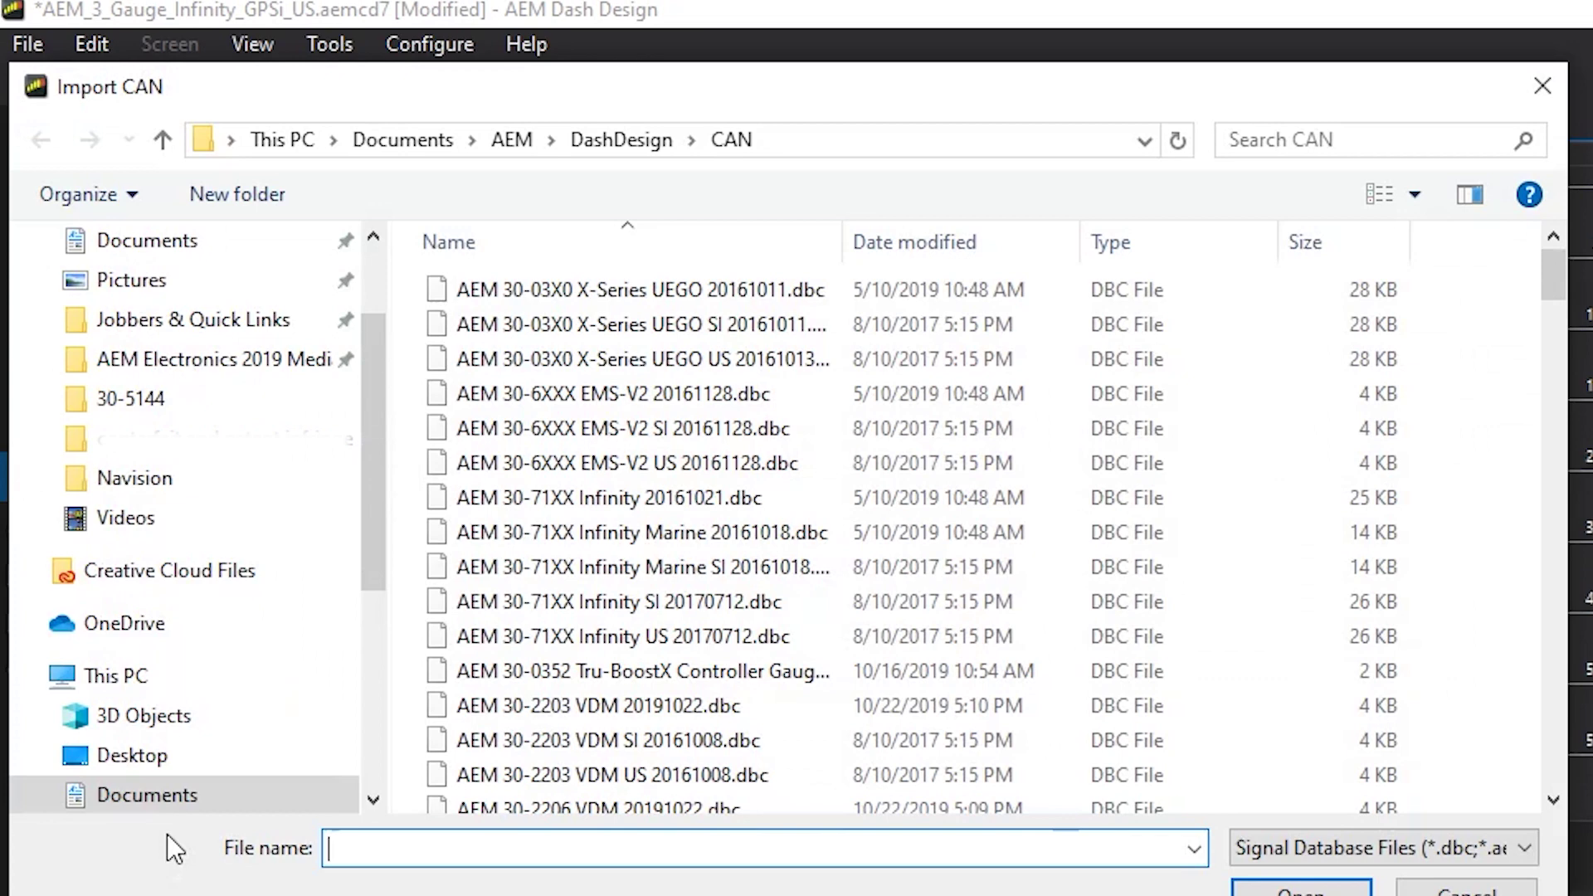
scroll(663, 732, "down", 2)
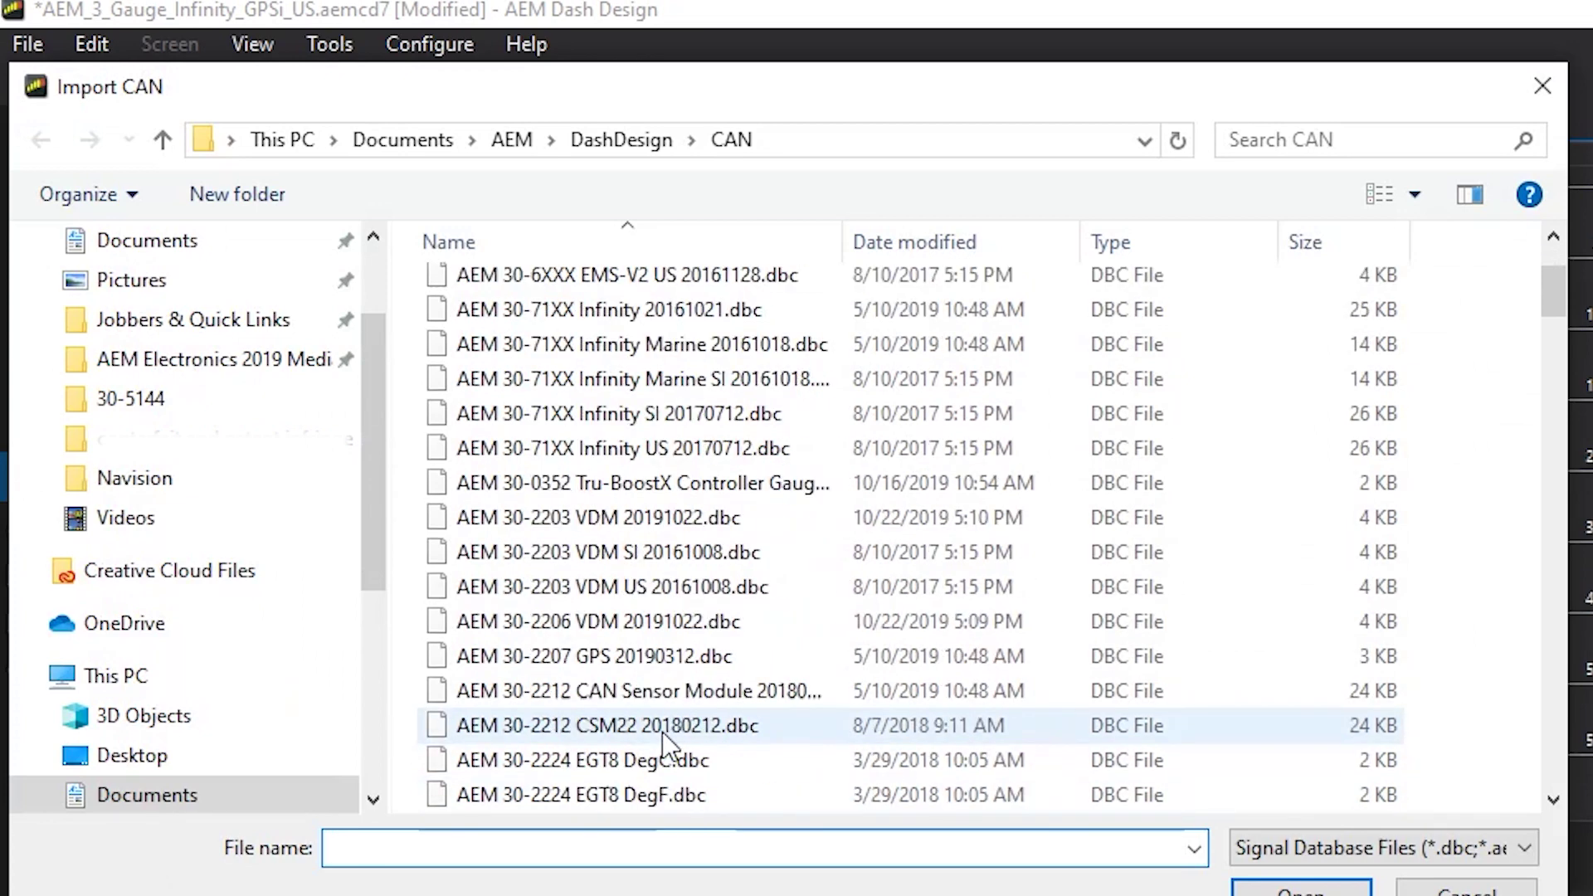
scroll(664, 735, "down", 1)
left_click(661, 760)
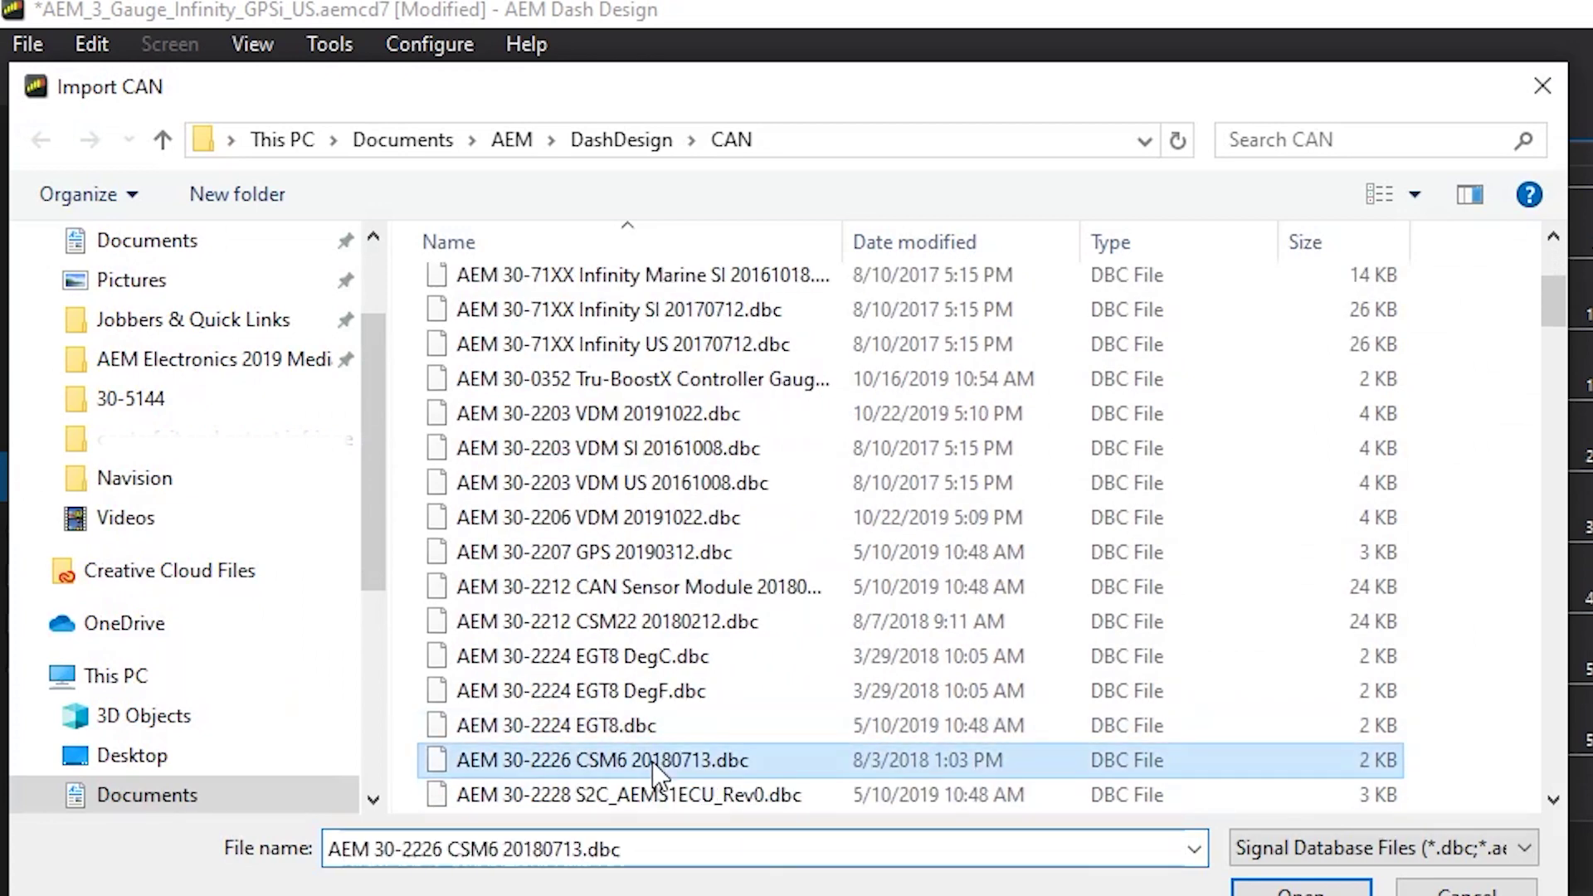
left_click(1301, 889)
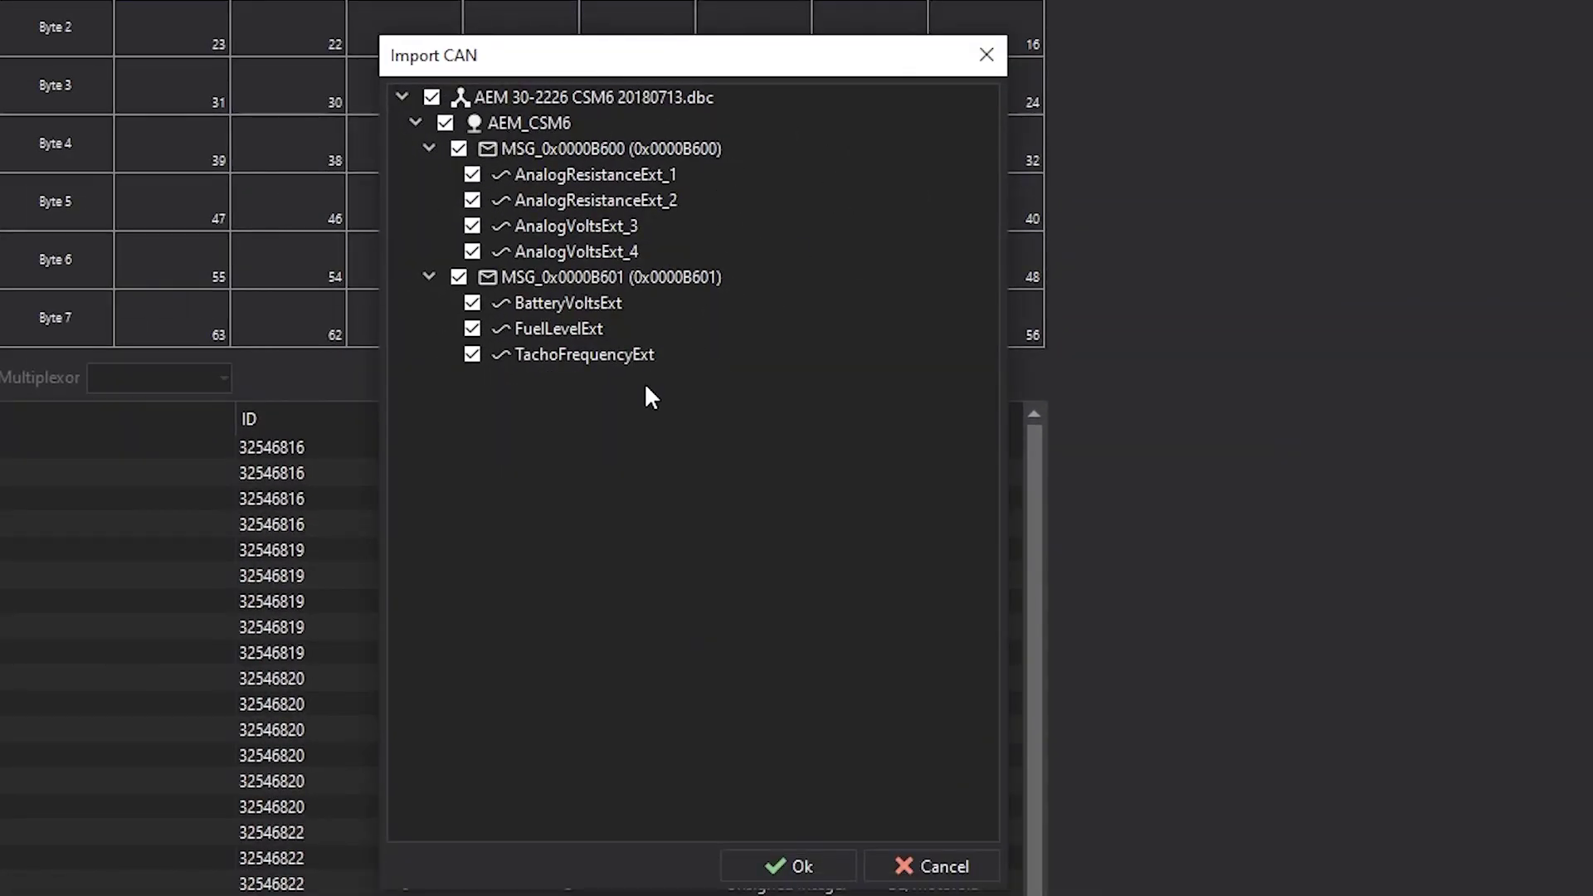
Deselect all signals except AnalogResistanceExt_1 and AnalogVoltsExt_3, and import those two.
left_click(432, 97)
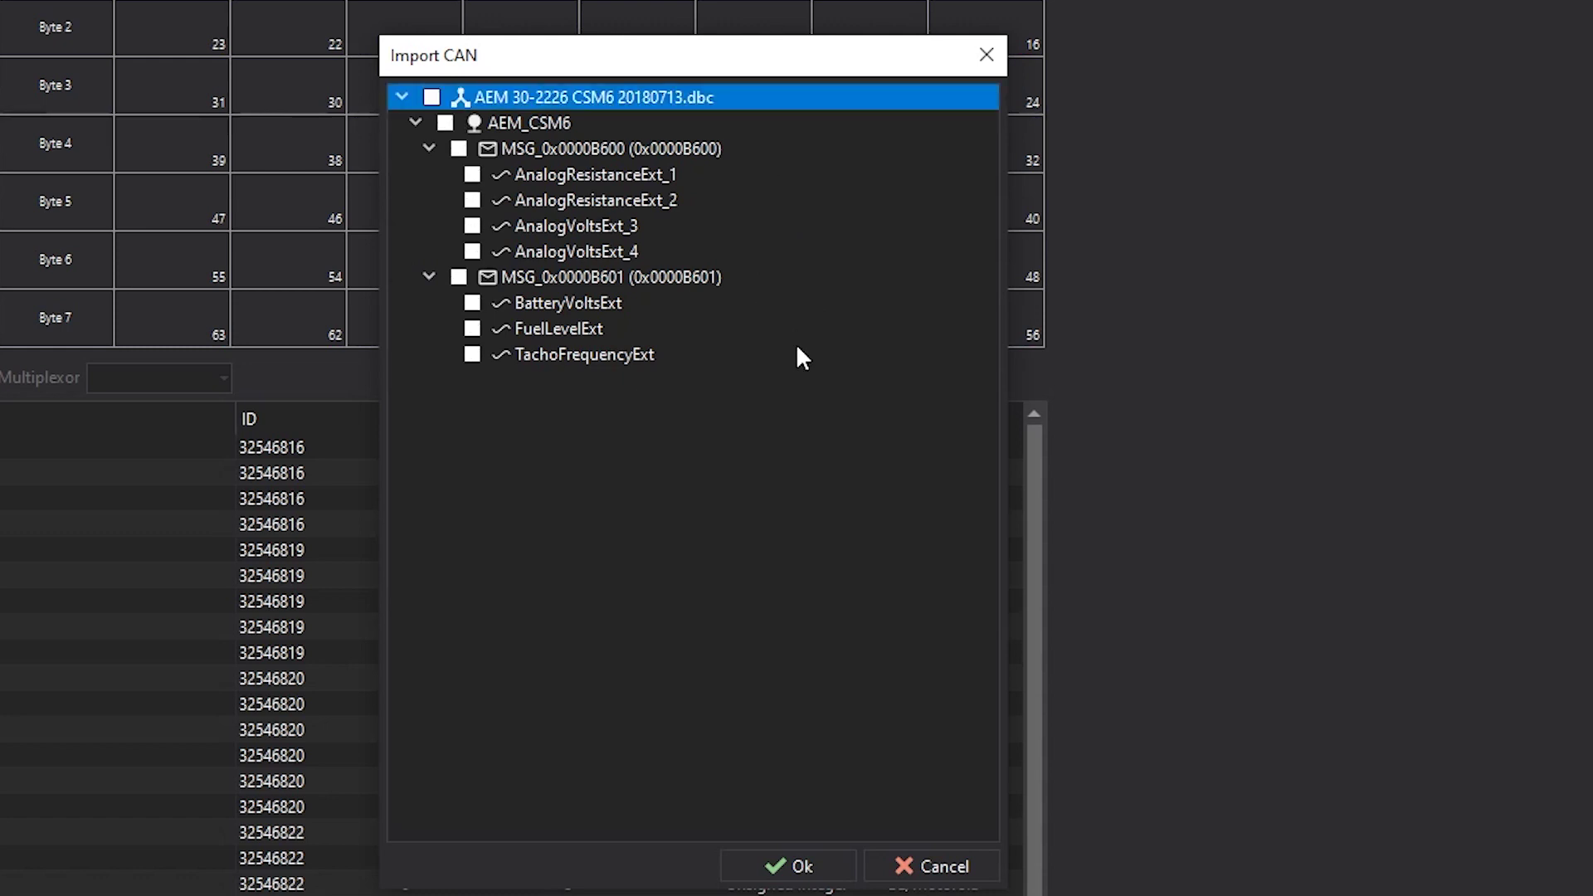
left_click(472, 174)
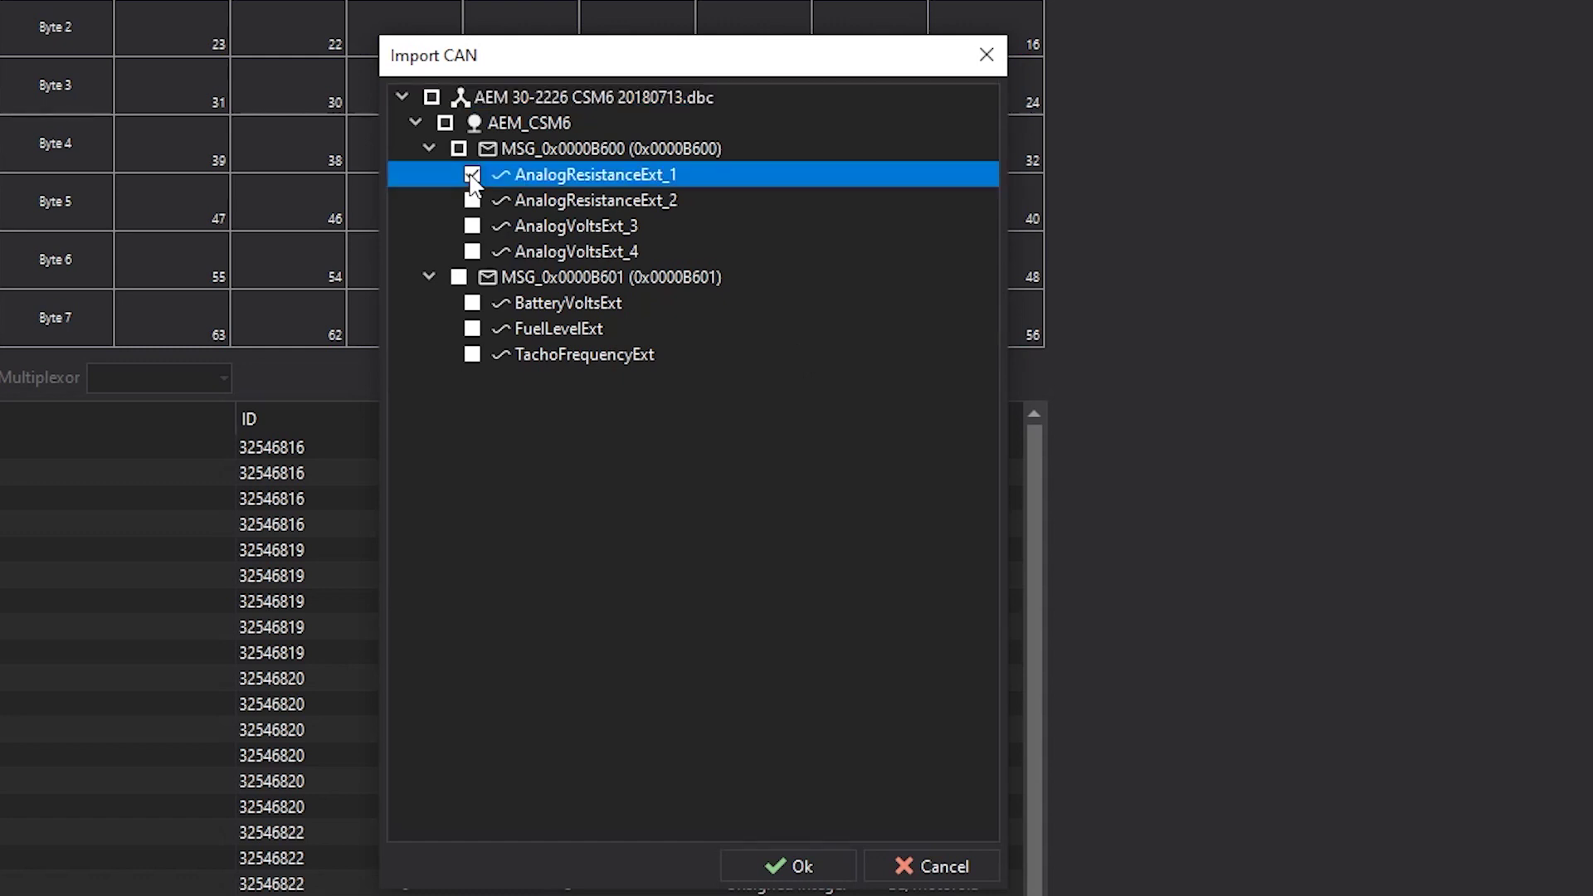
left_click(472, 225)
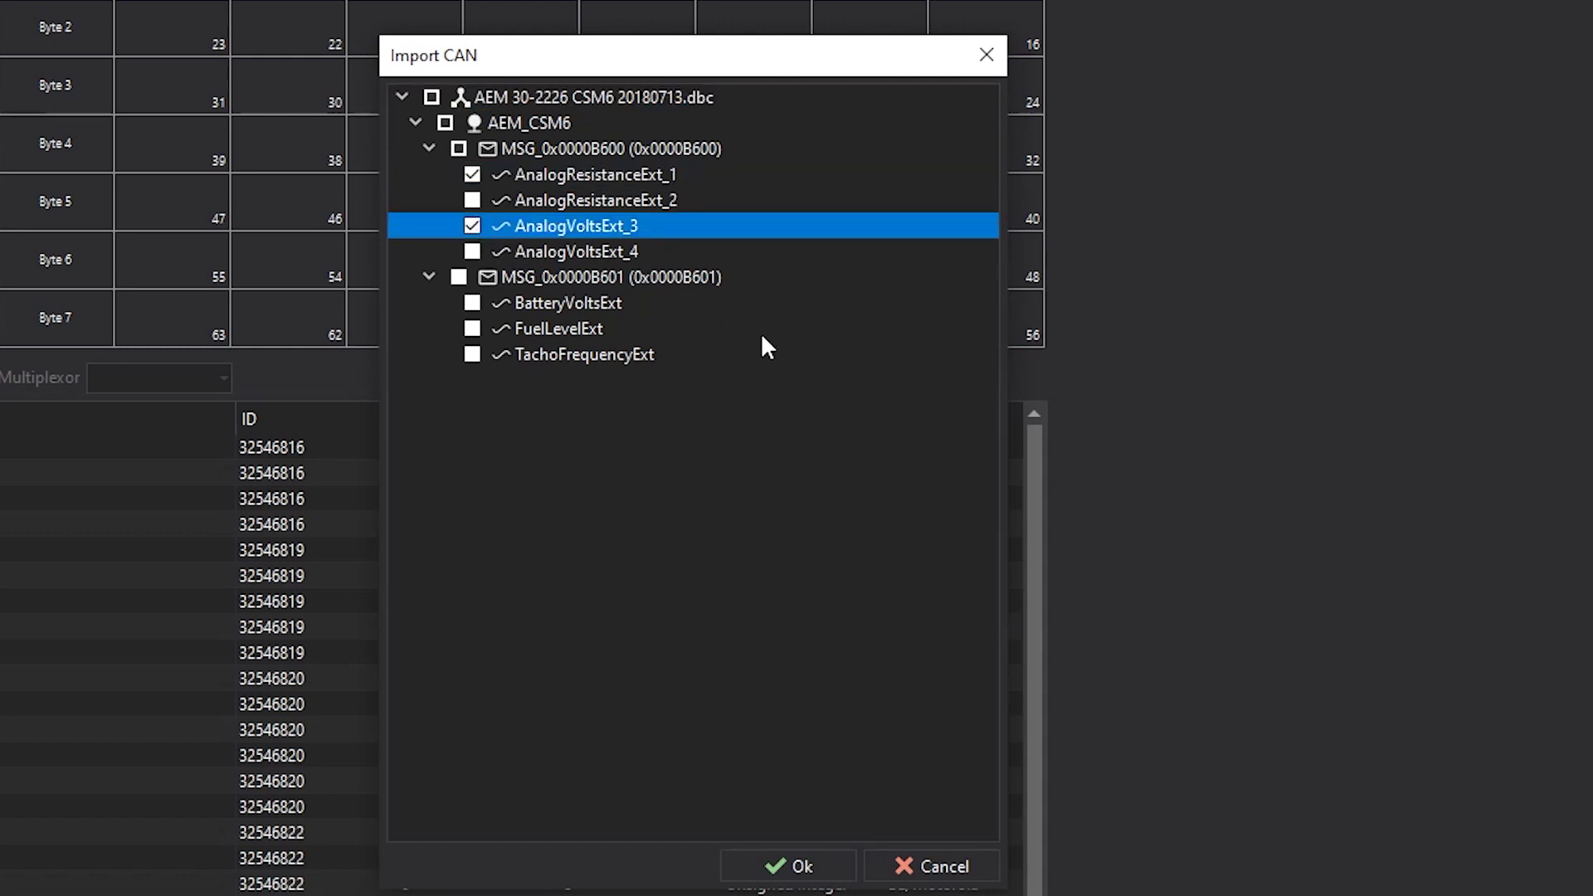
left_click(798, 865)
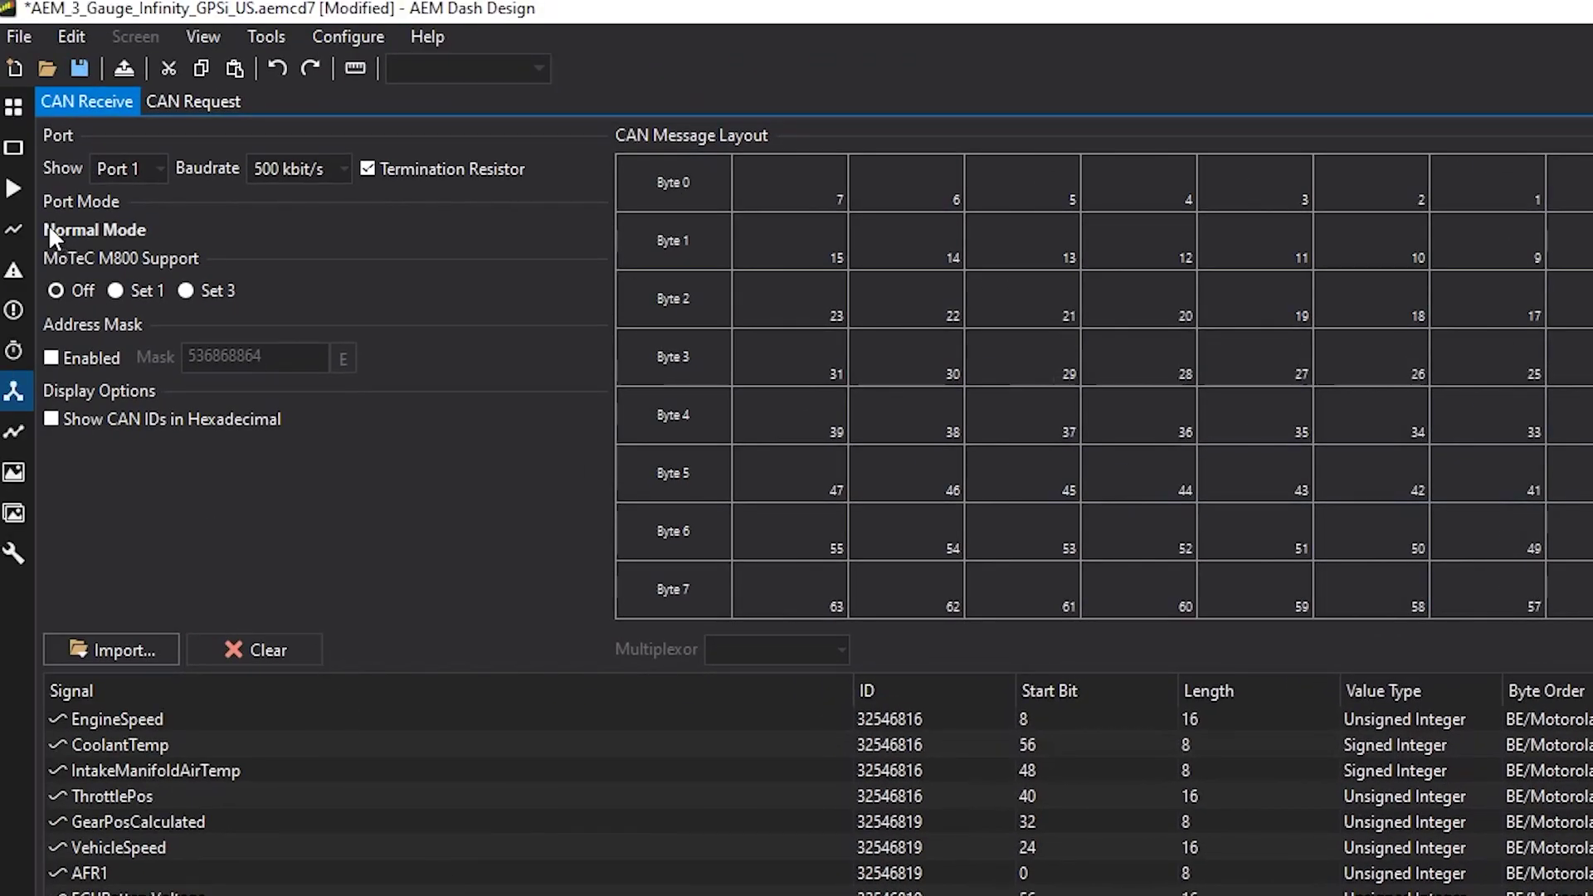
Review the imported AnalogResistanceExt_1 and AnalogVoltsExt_3 channels, then add Channel 1 and list its primary-input choices.
mouse_move(12, 189)
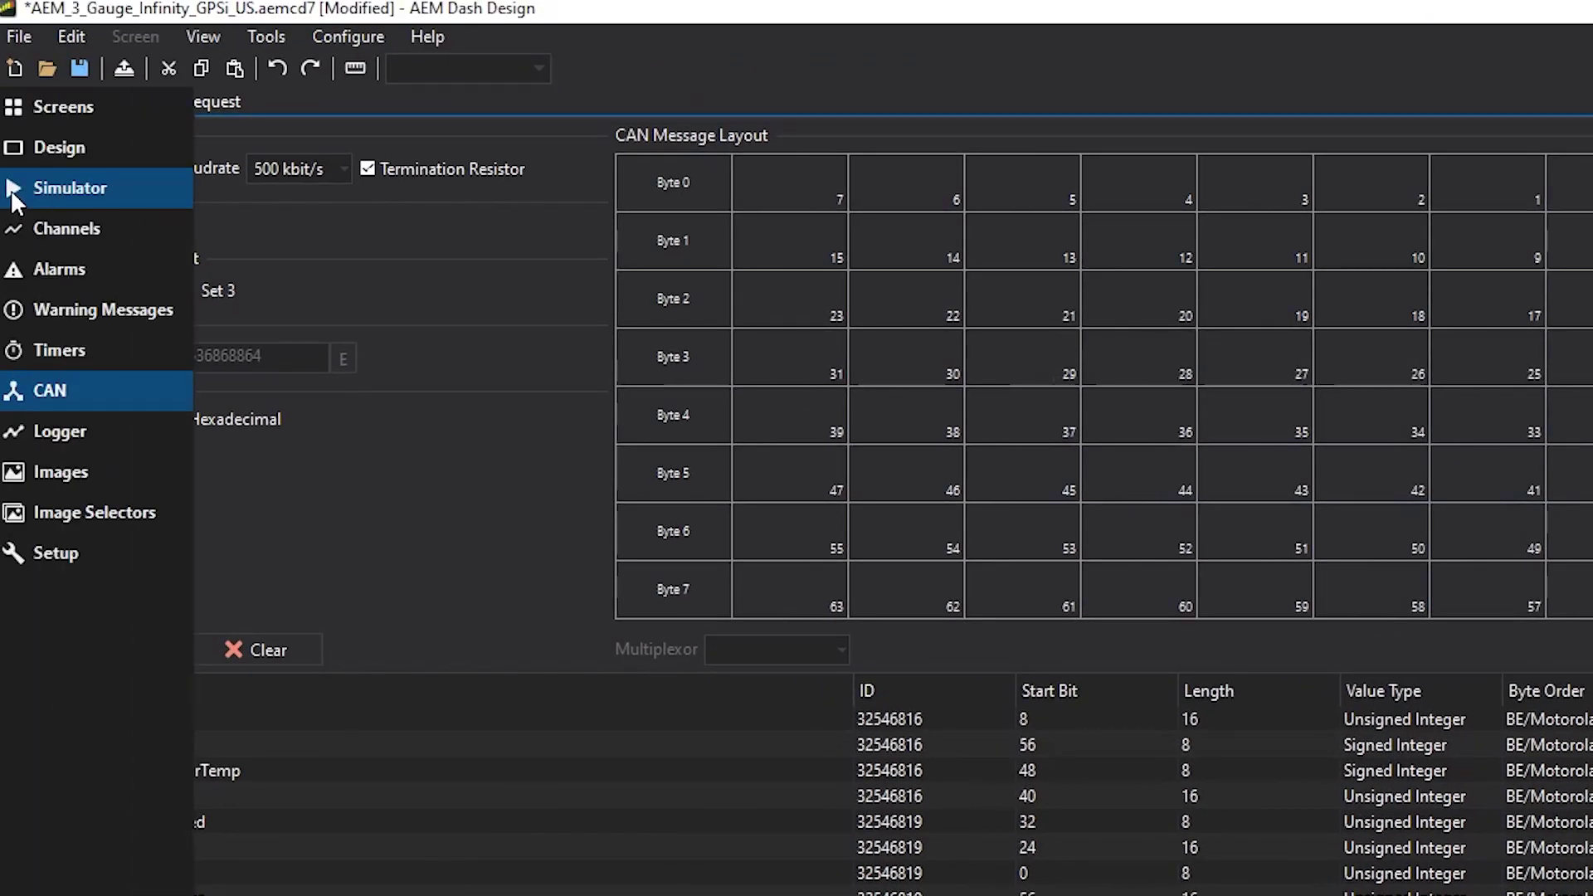
left_click(12, 246)
left_click(133, 213)
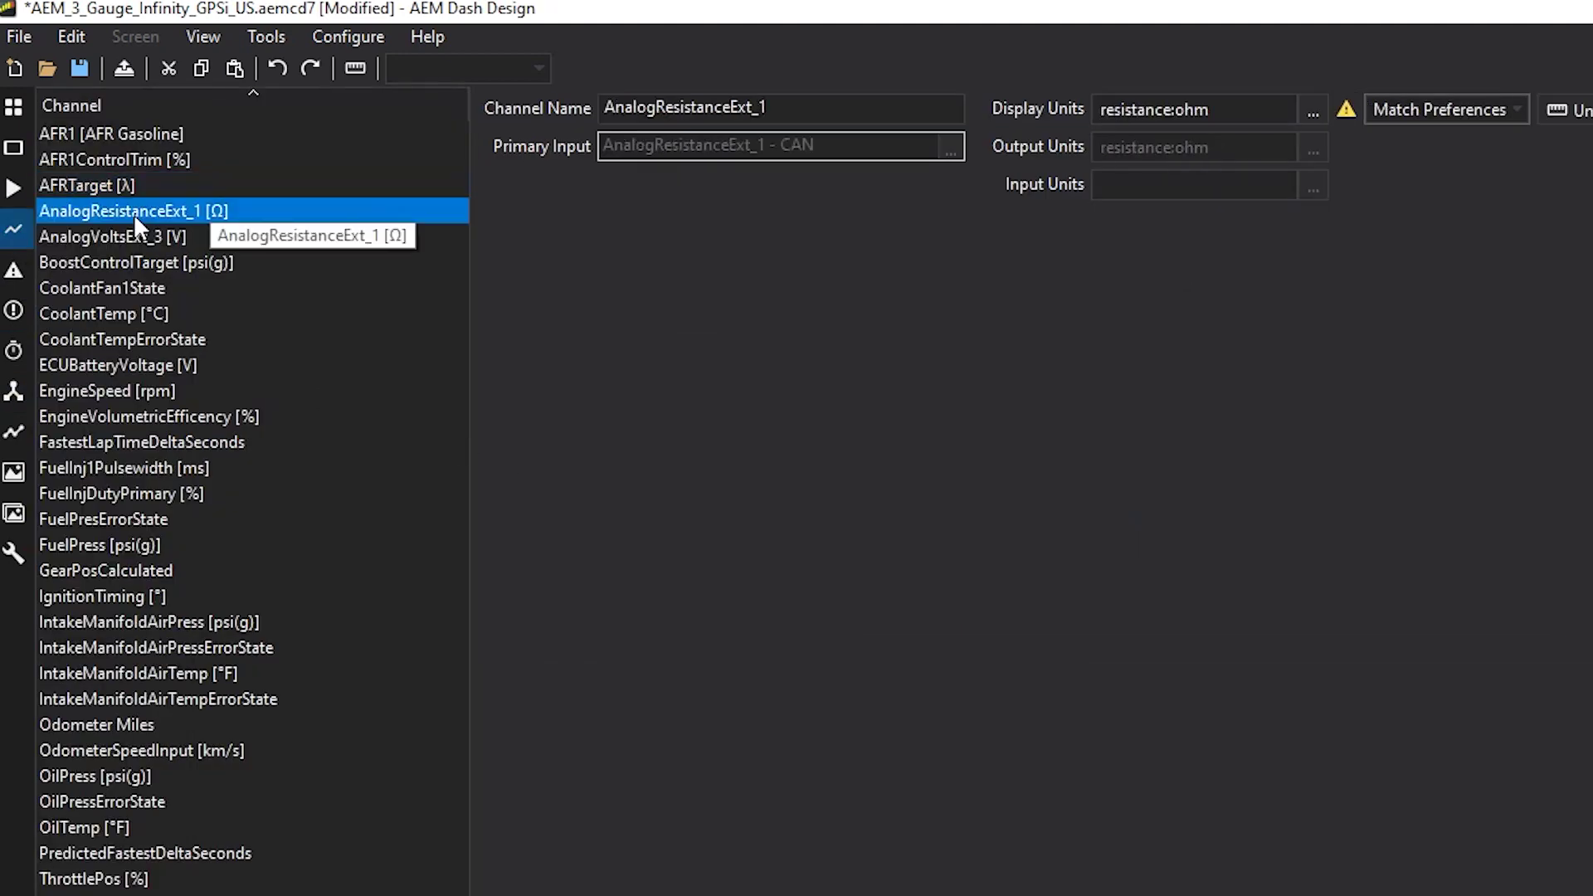
left_click(133, 236)
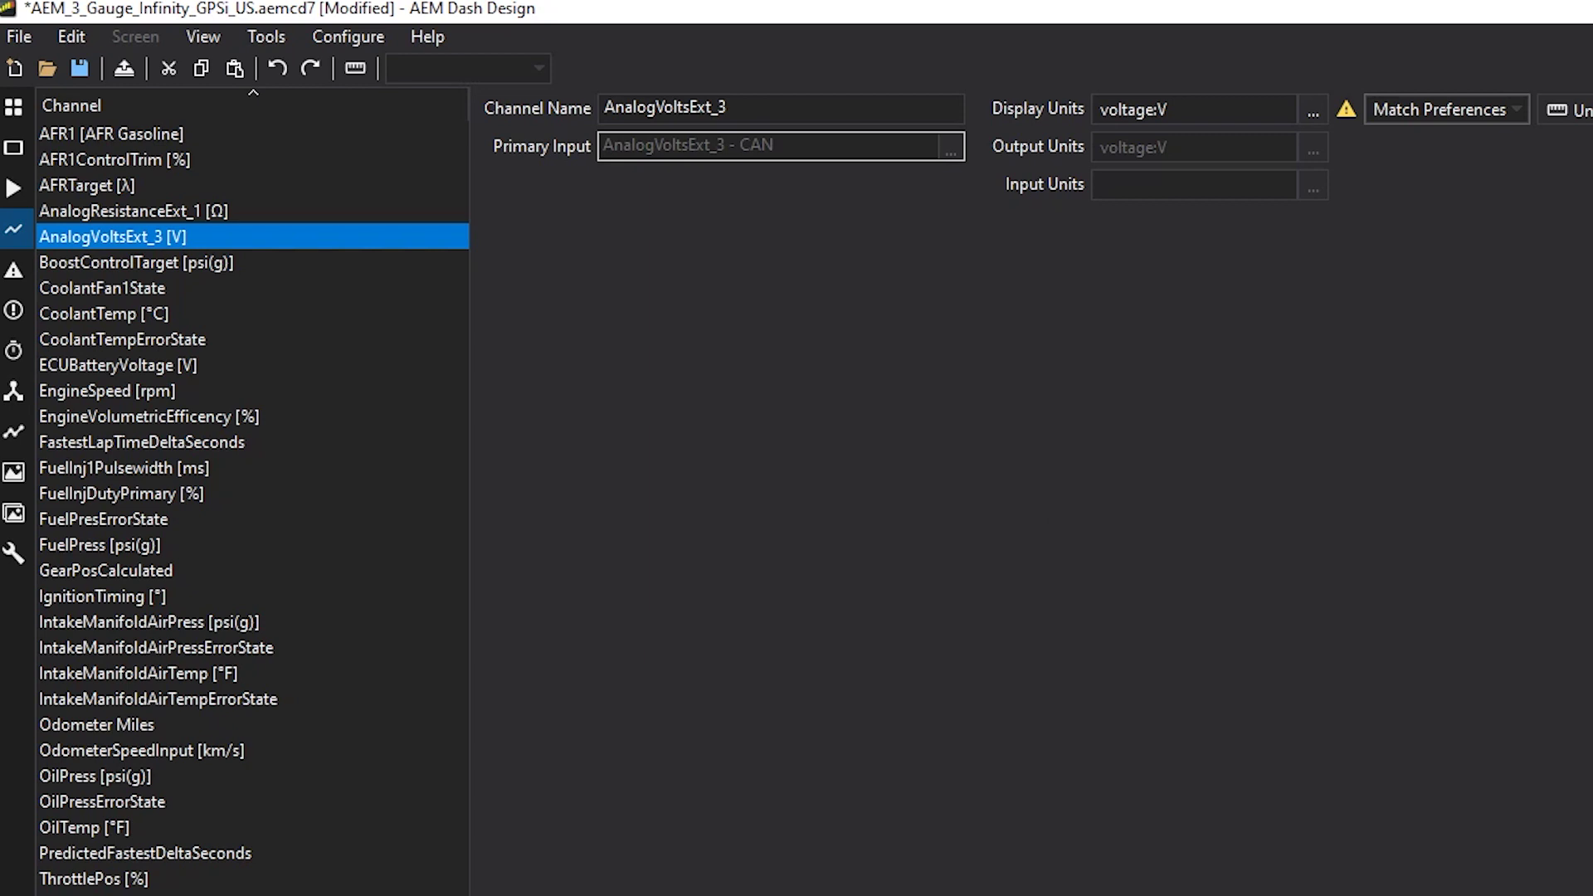
left_click(216, 205)
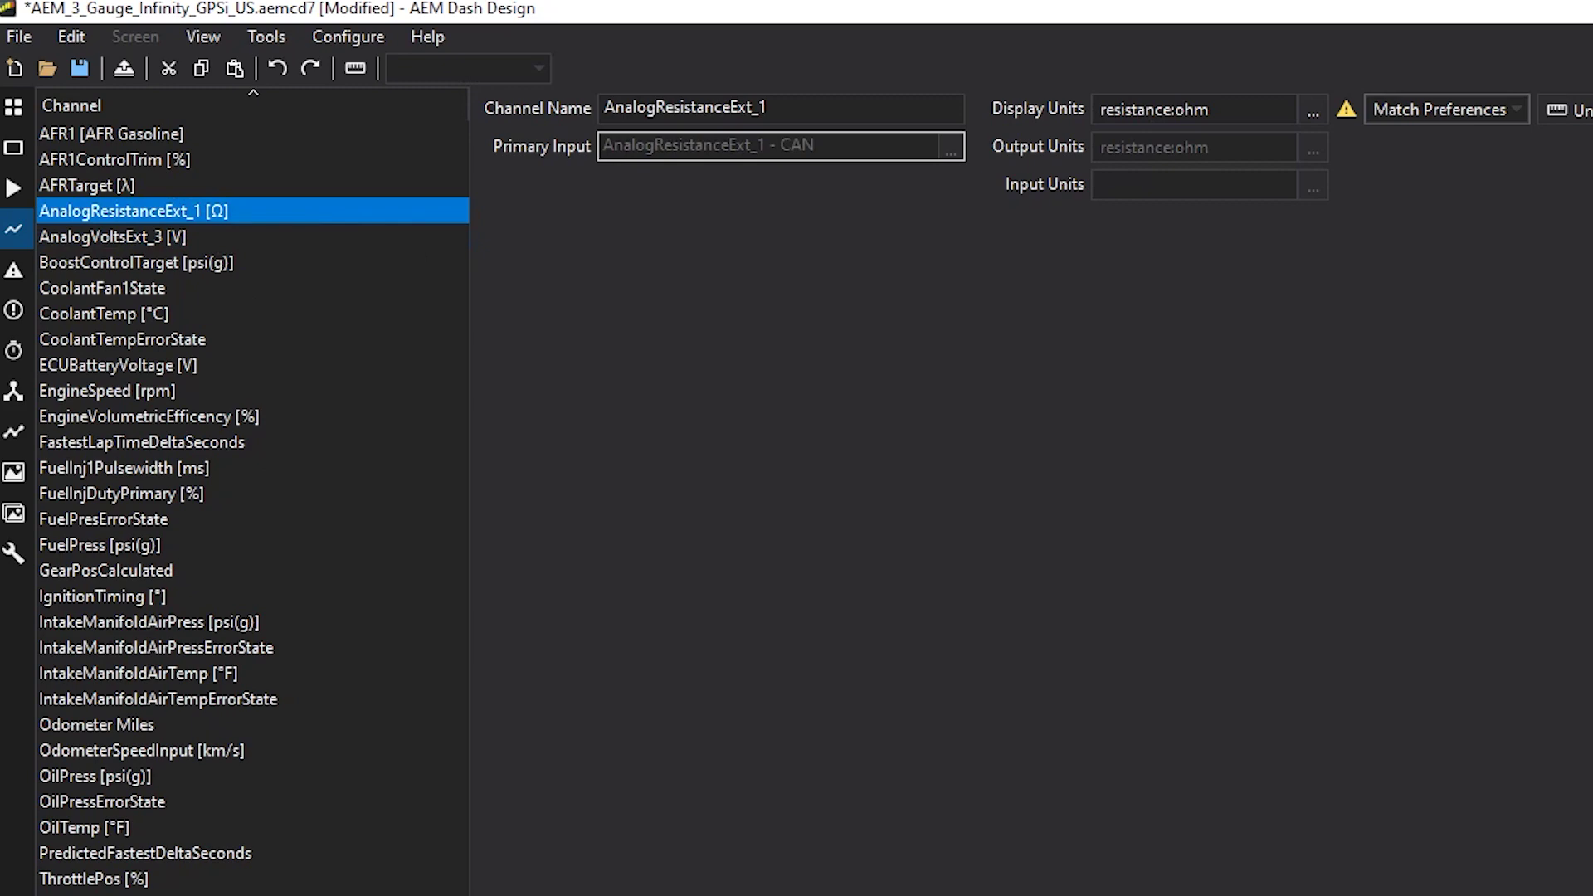
left_click(415, 843)
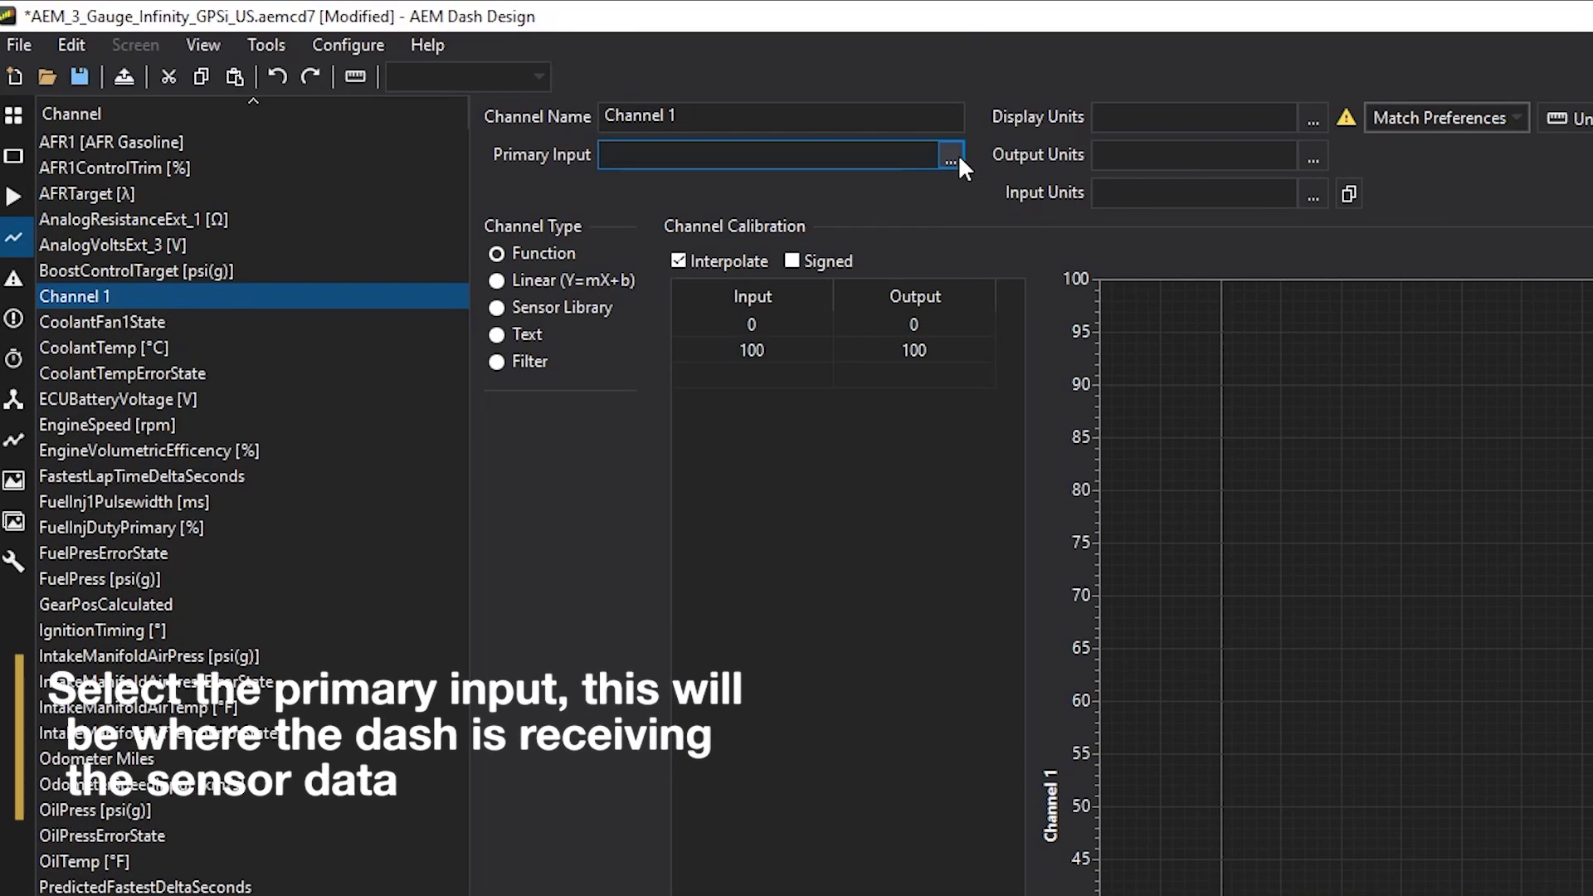
left_click(954, 158)
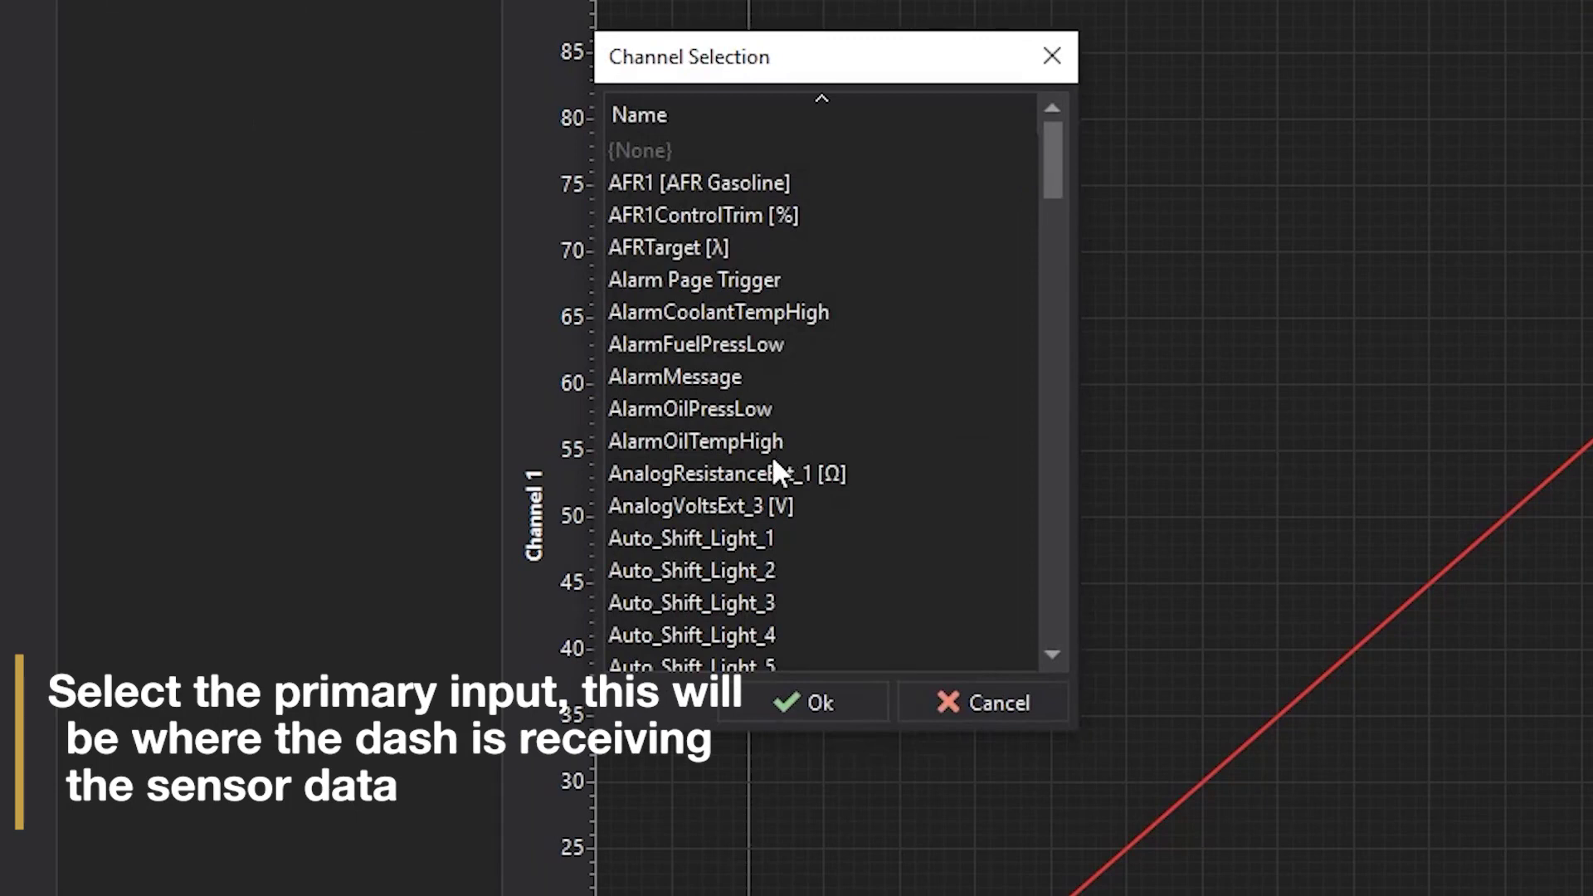
Set AnalogResistanceExt_1 [Ω] as the new channel's primary input and name it 'Diff temp'.
left_click(754, 474)
left_click(813, 700)
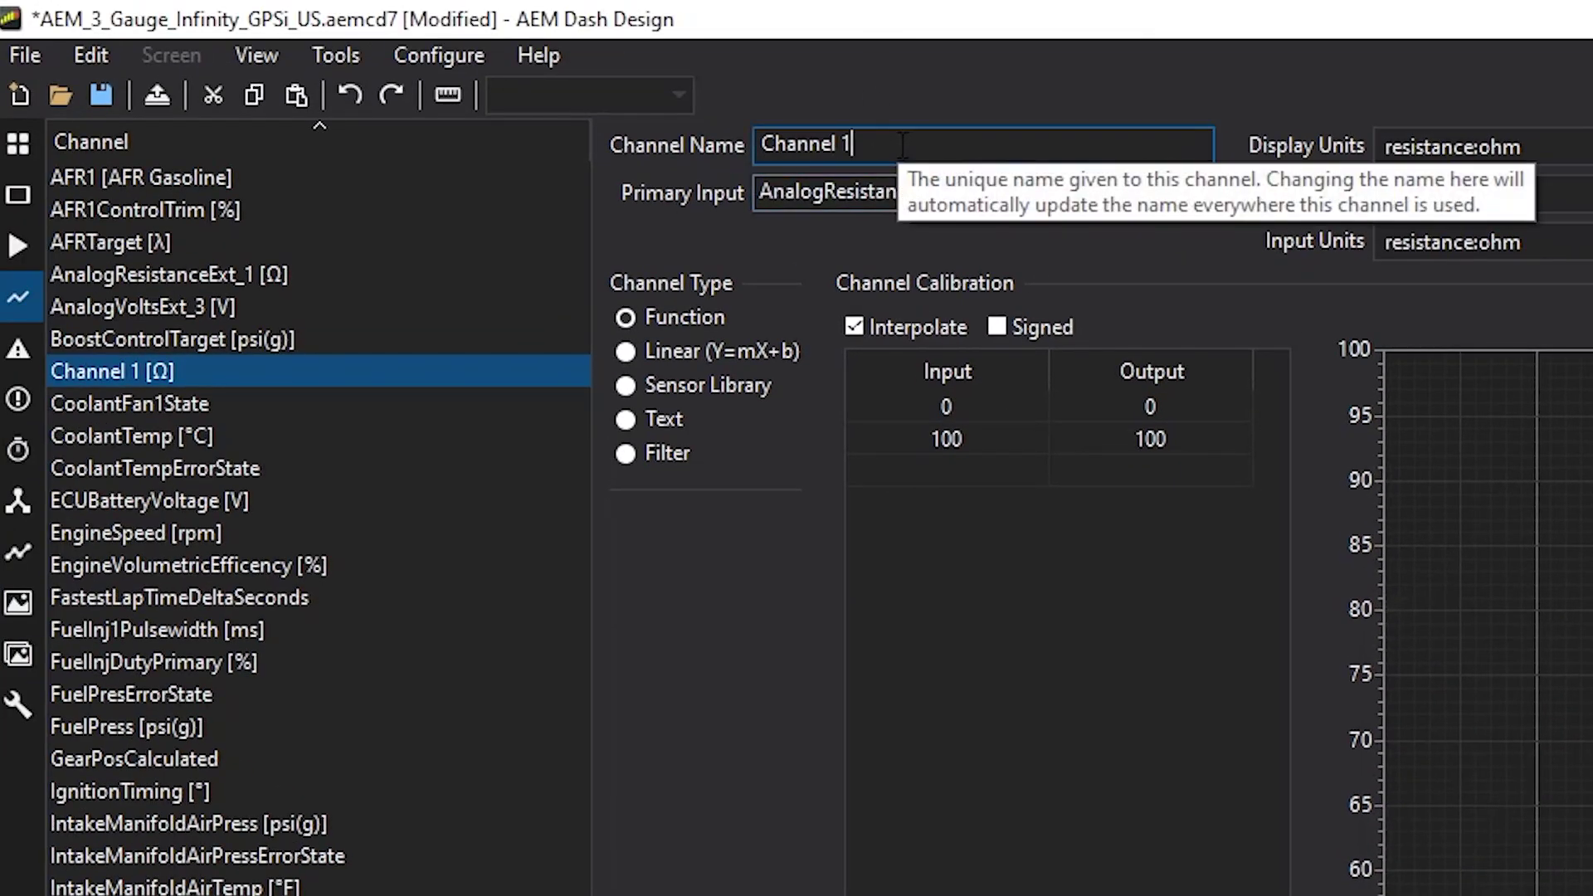
key("BackSpace")
key("BackSpace")
key("BackSpace")
key("BackSpace")
key("BackSpace")
key("BackSpace")
key("BackSpace")
key("BackSpace")
key("BackSpace")
type("Diff temp")
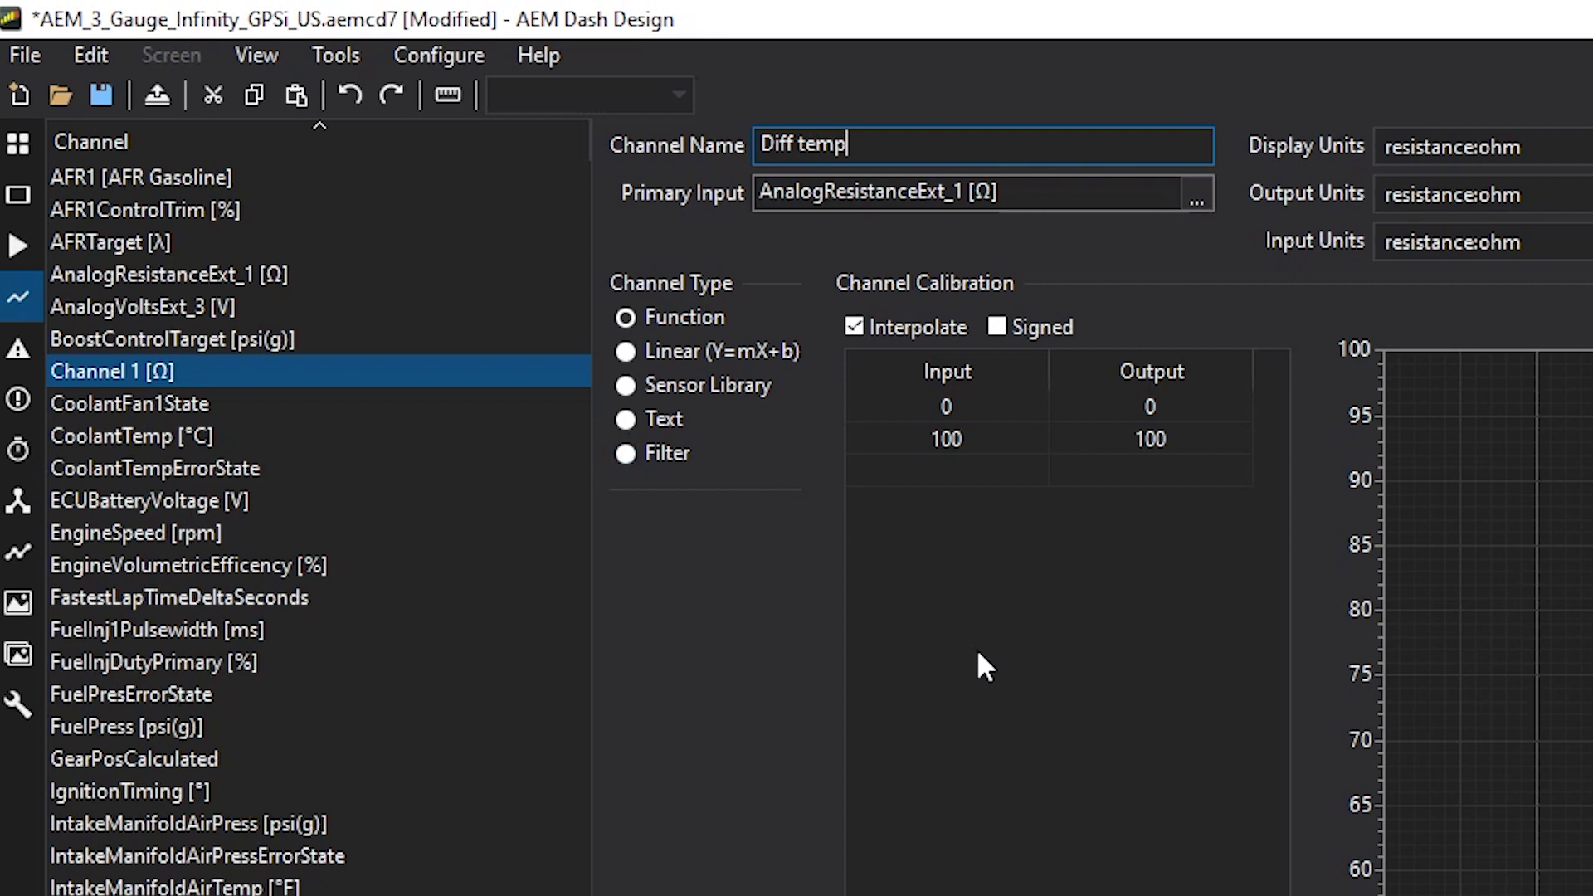
Calibrate Diff temp from the Sensor Library's Temp-Fluid sensor AEM P/N 30-2013, 1/8 Fluid, Deutsch (Ohms 2k2).
left_click(669, 381)
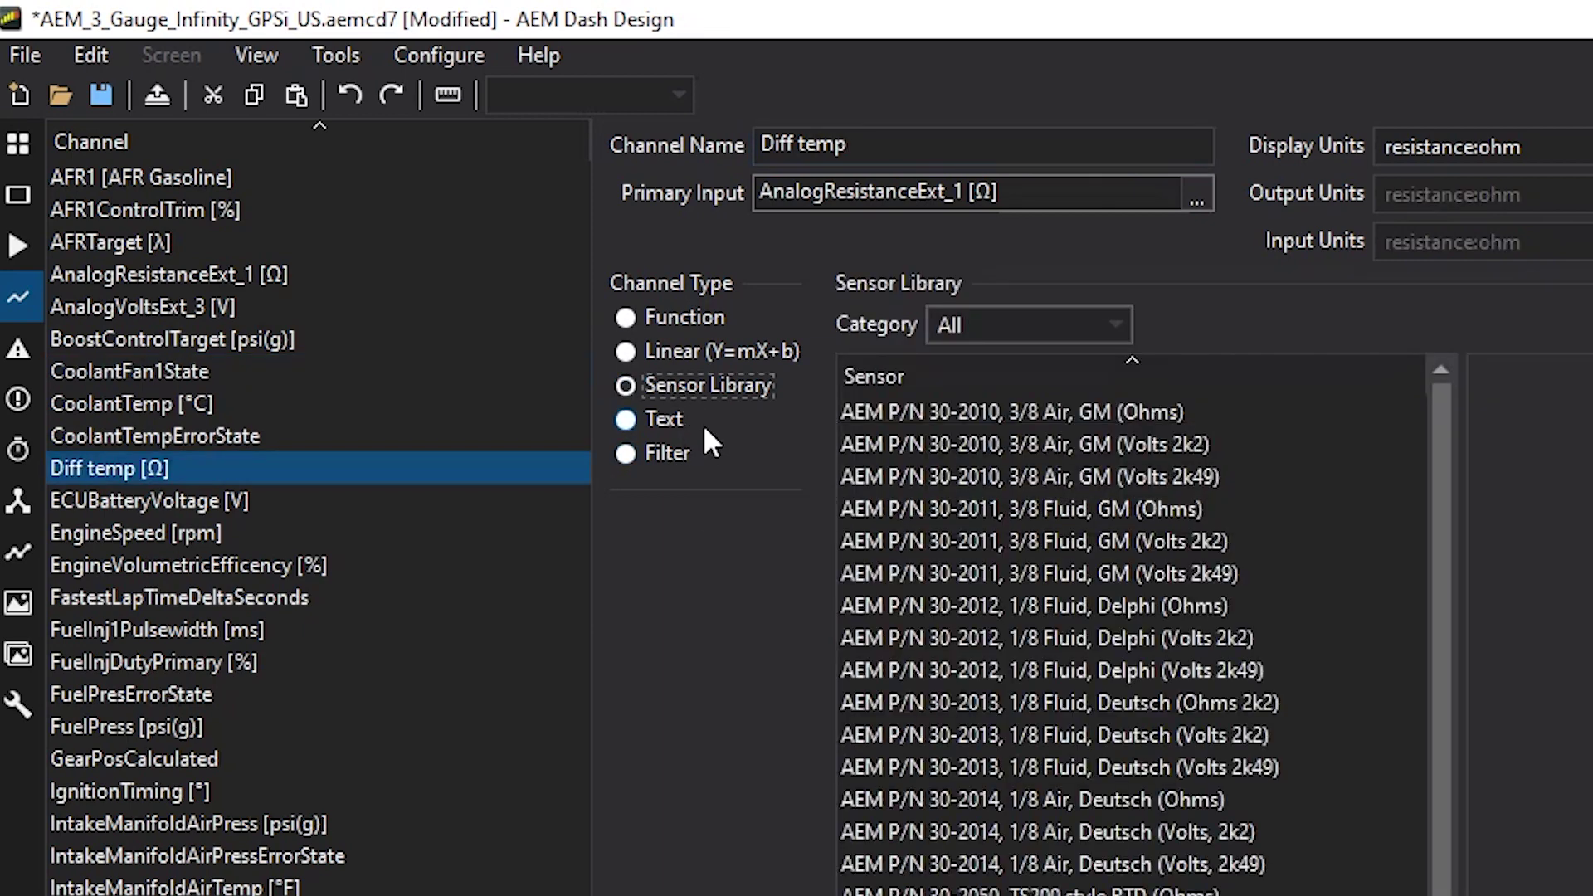
left_click(972, 332)
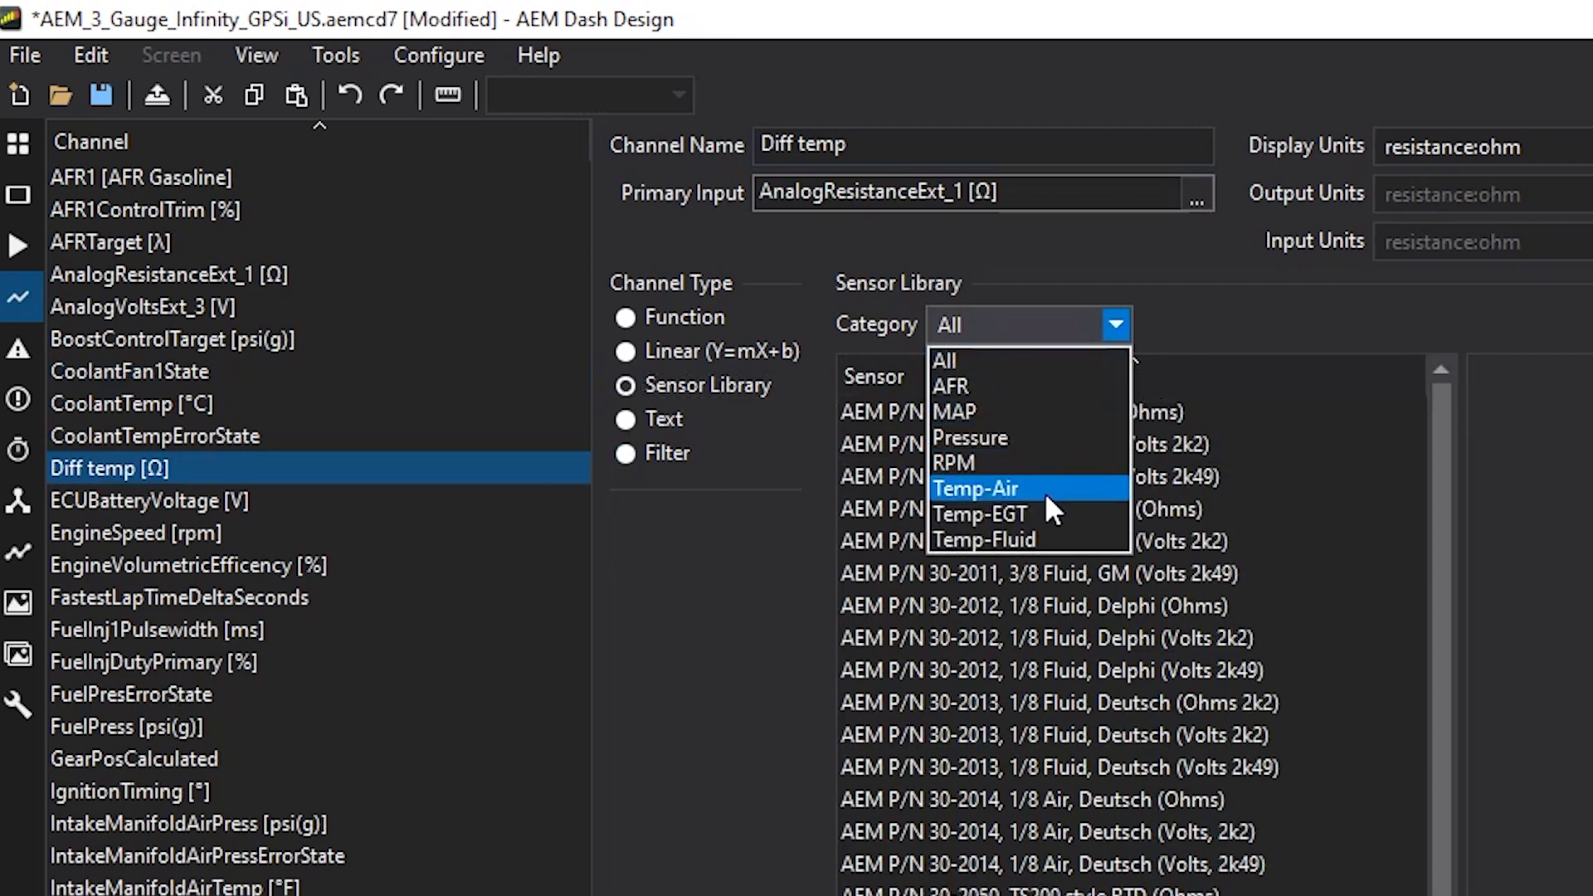
left_click(1043, 536)
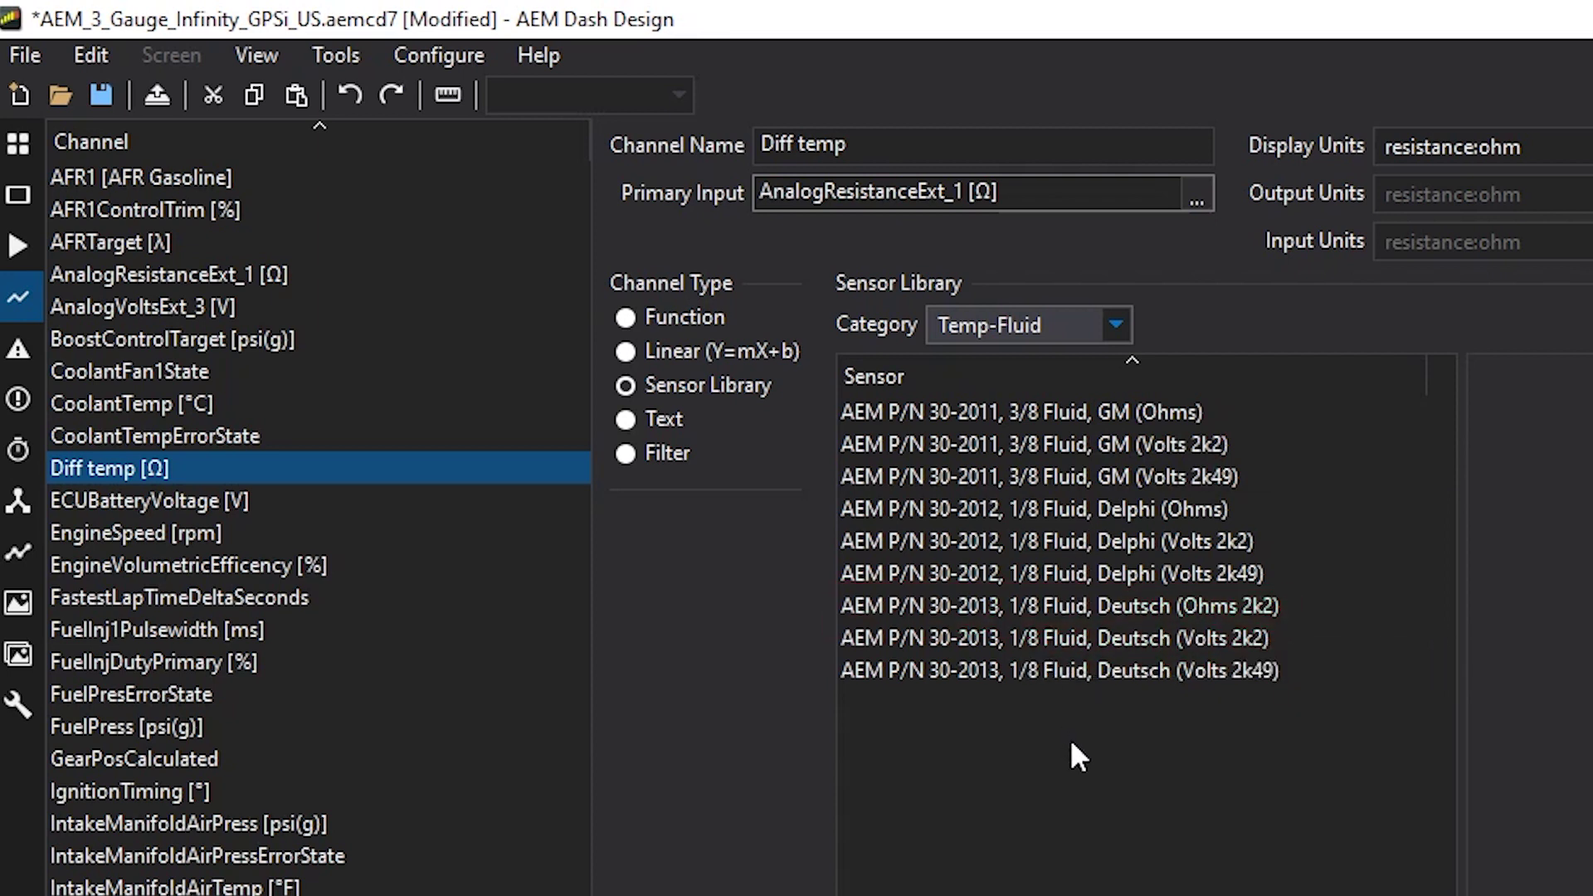
left_click(1070, 602)
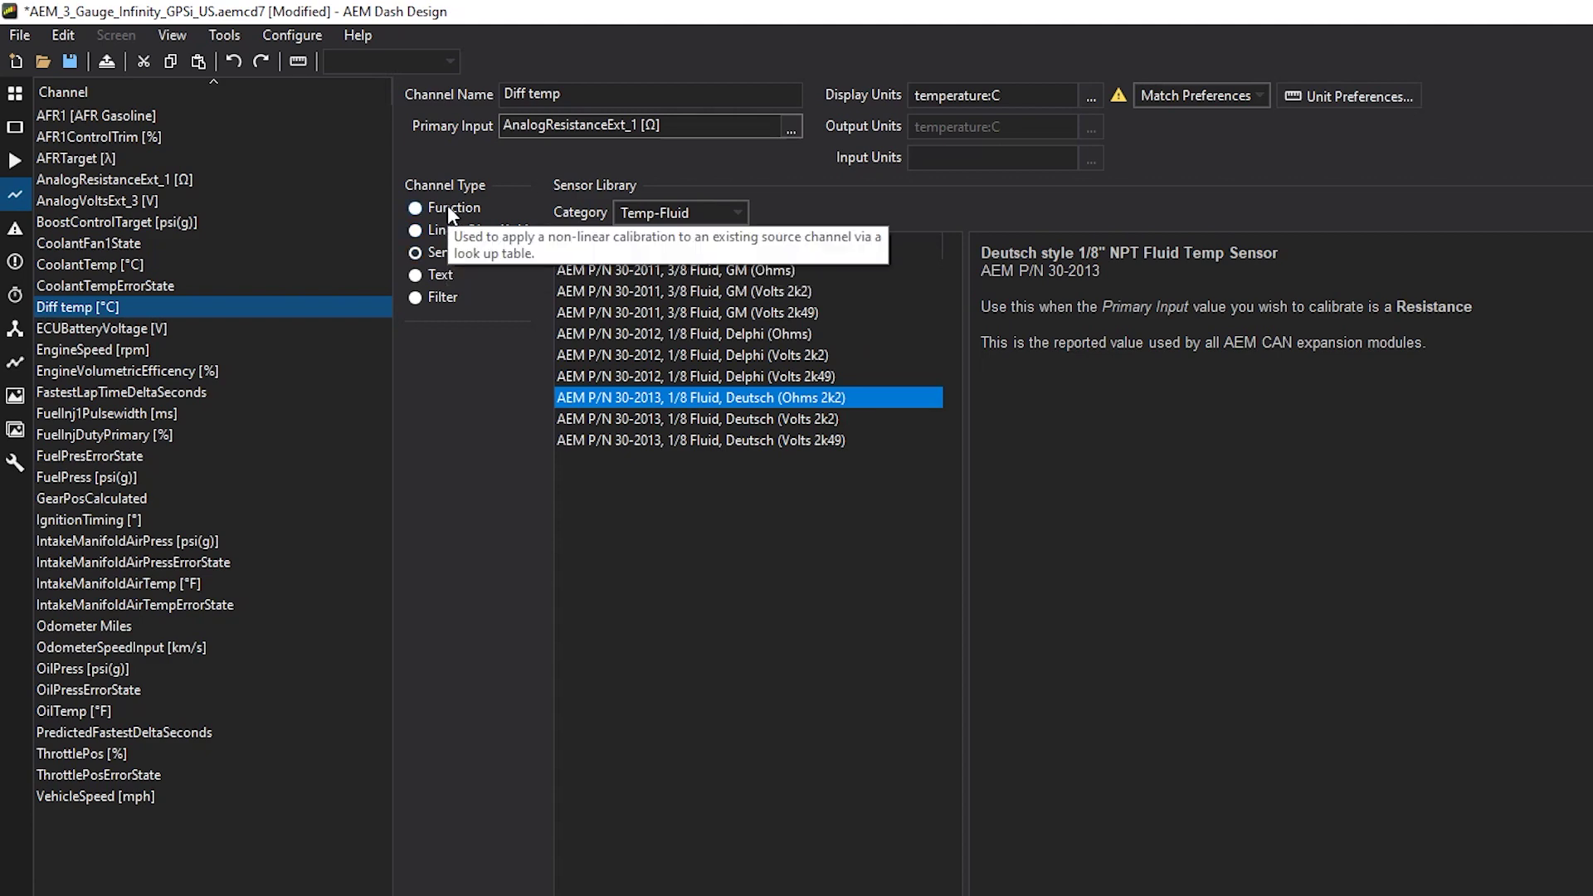
Make Diff temp a Function table and change its 239/90 row to input 300, output 100.
left_click(448, 210)
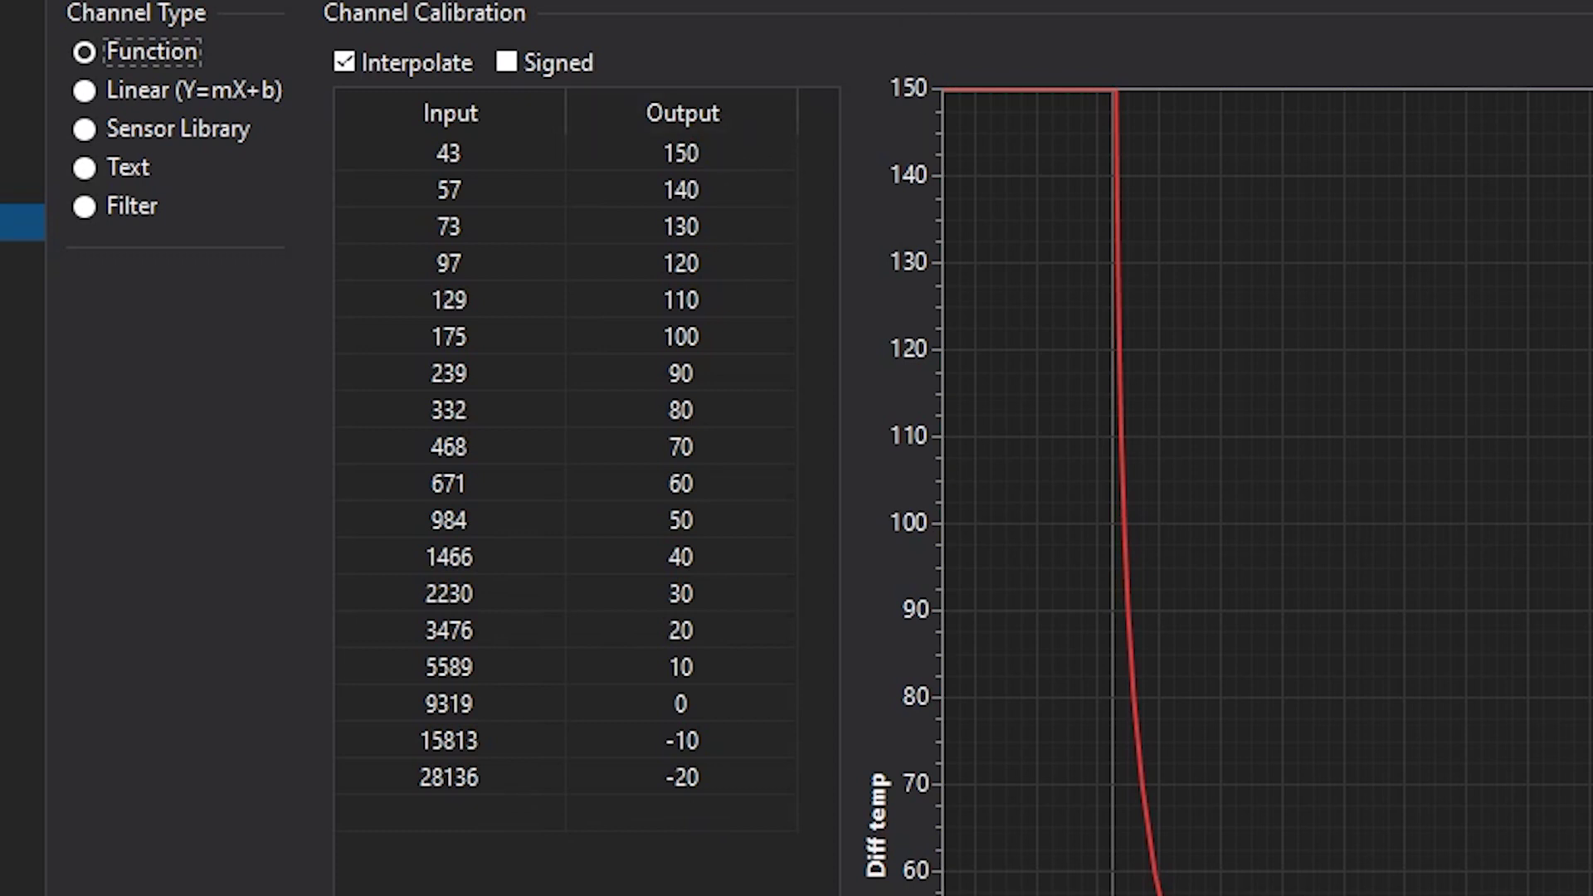
left_click(697, 375)
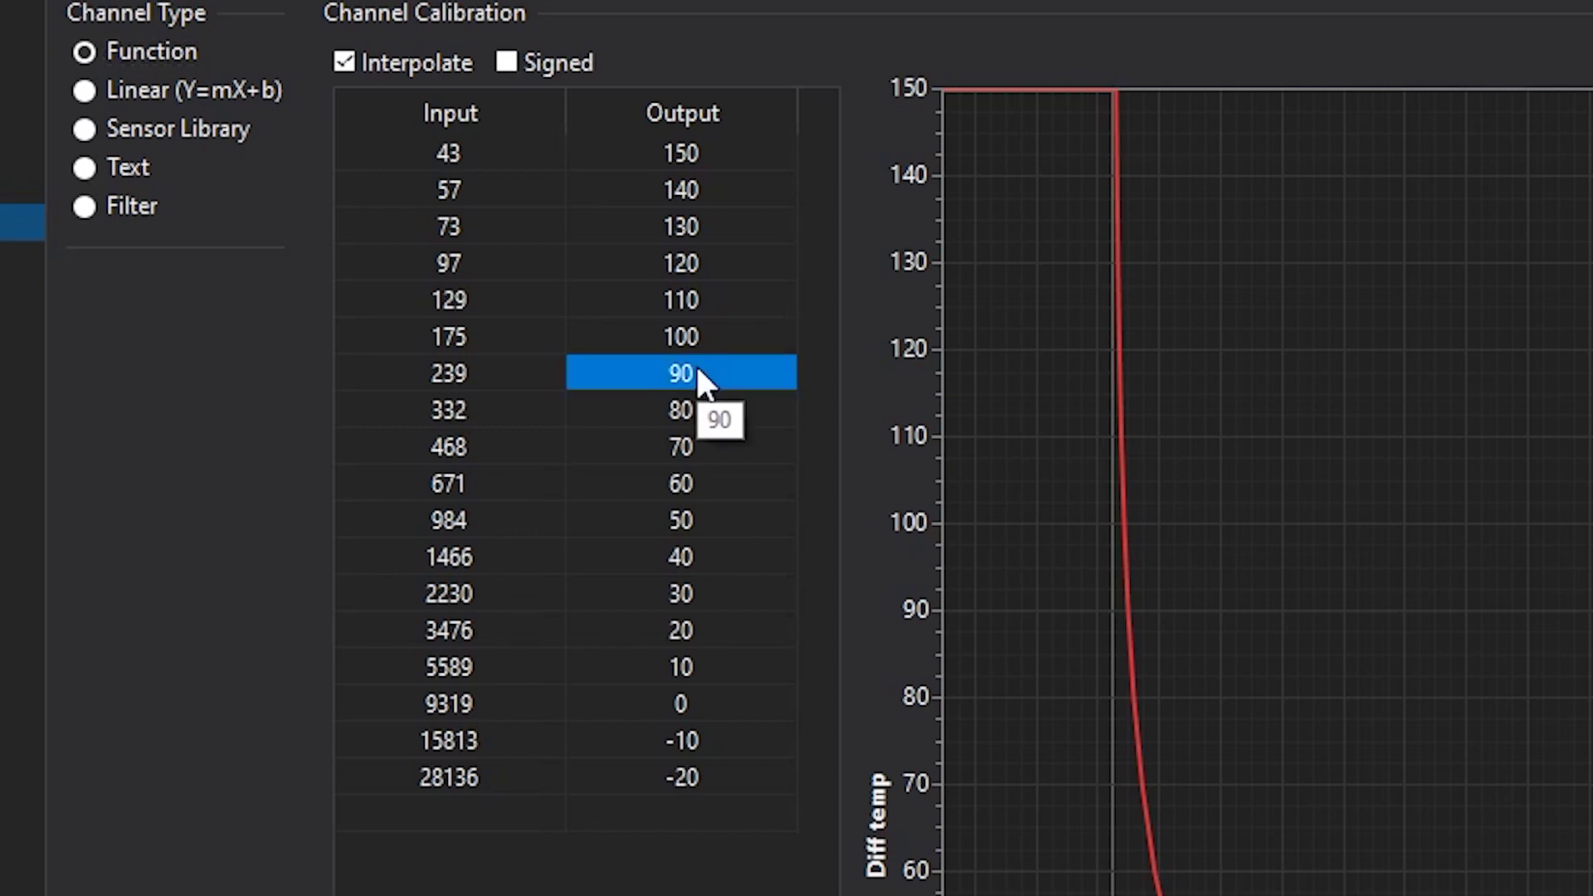
type("100")
key("Return")
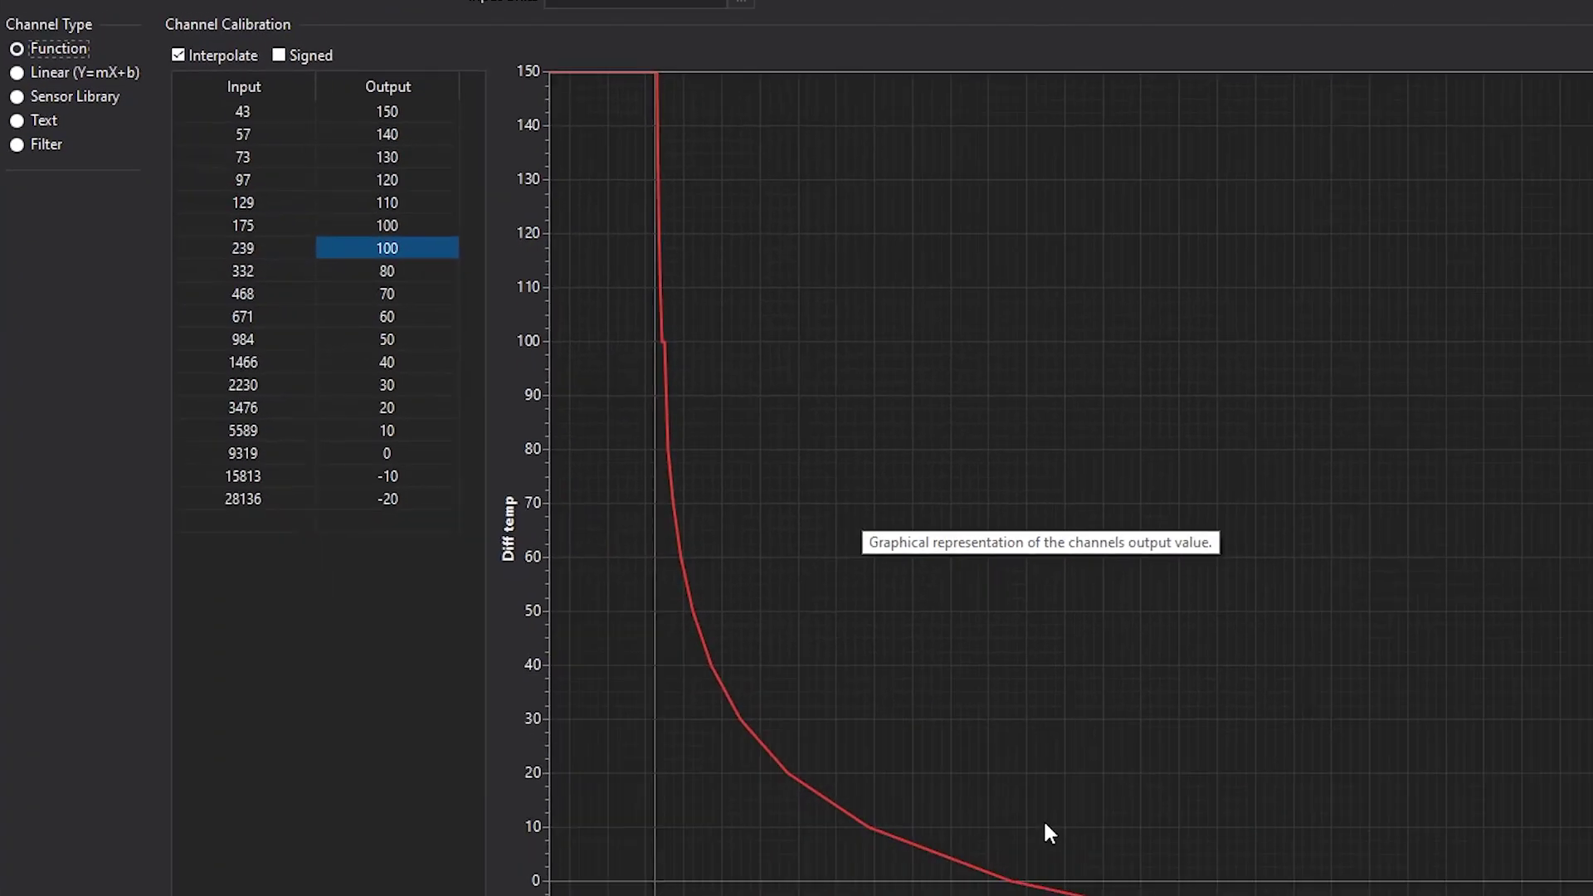
left_click(188, 220)
type("300")
key("Return")
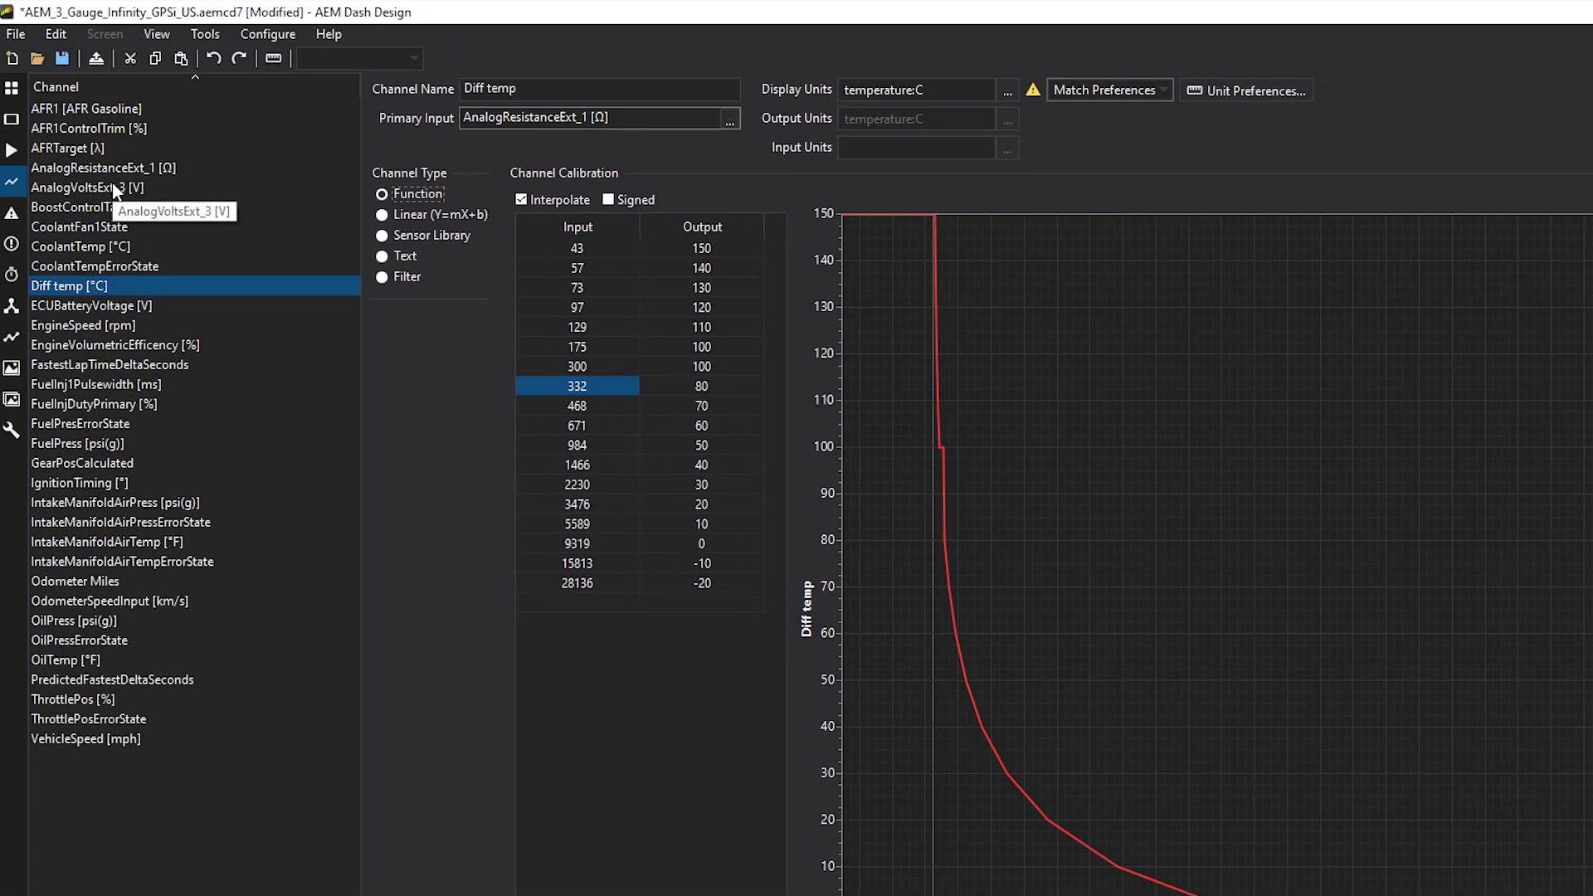
Add a channel fed by AnalogVoltsExt_3 [V] and name it 'Shock travel'.
left_click(114, 189)
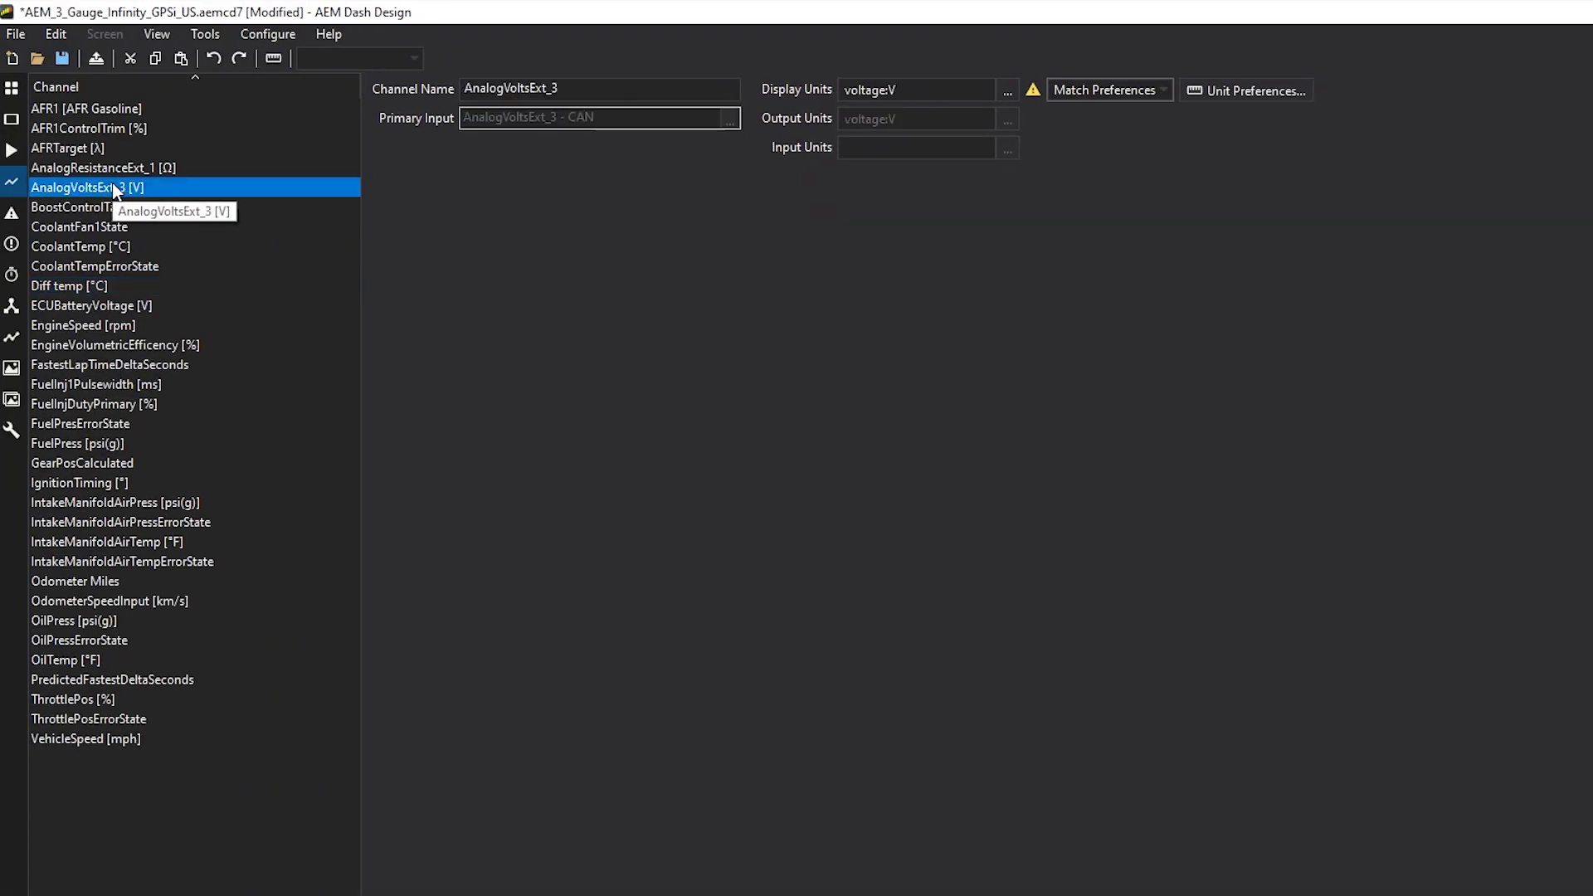
left_click(320, 828)
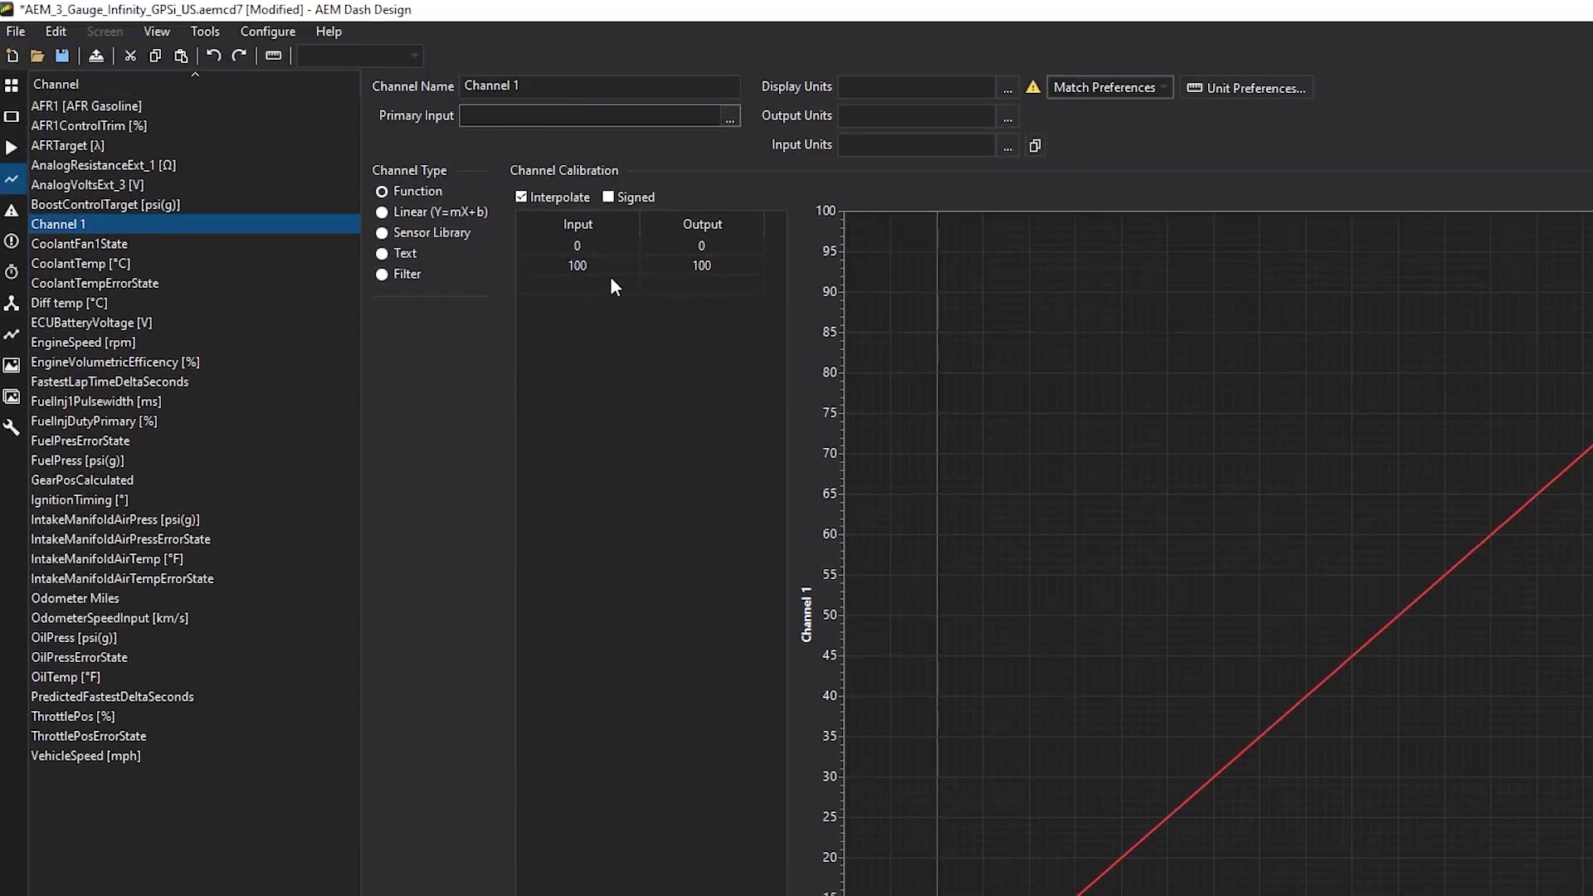
left_click(735, 125)
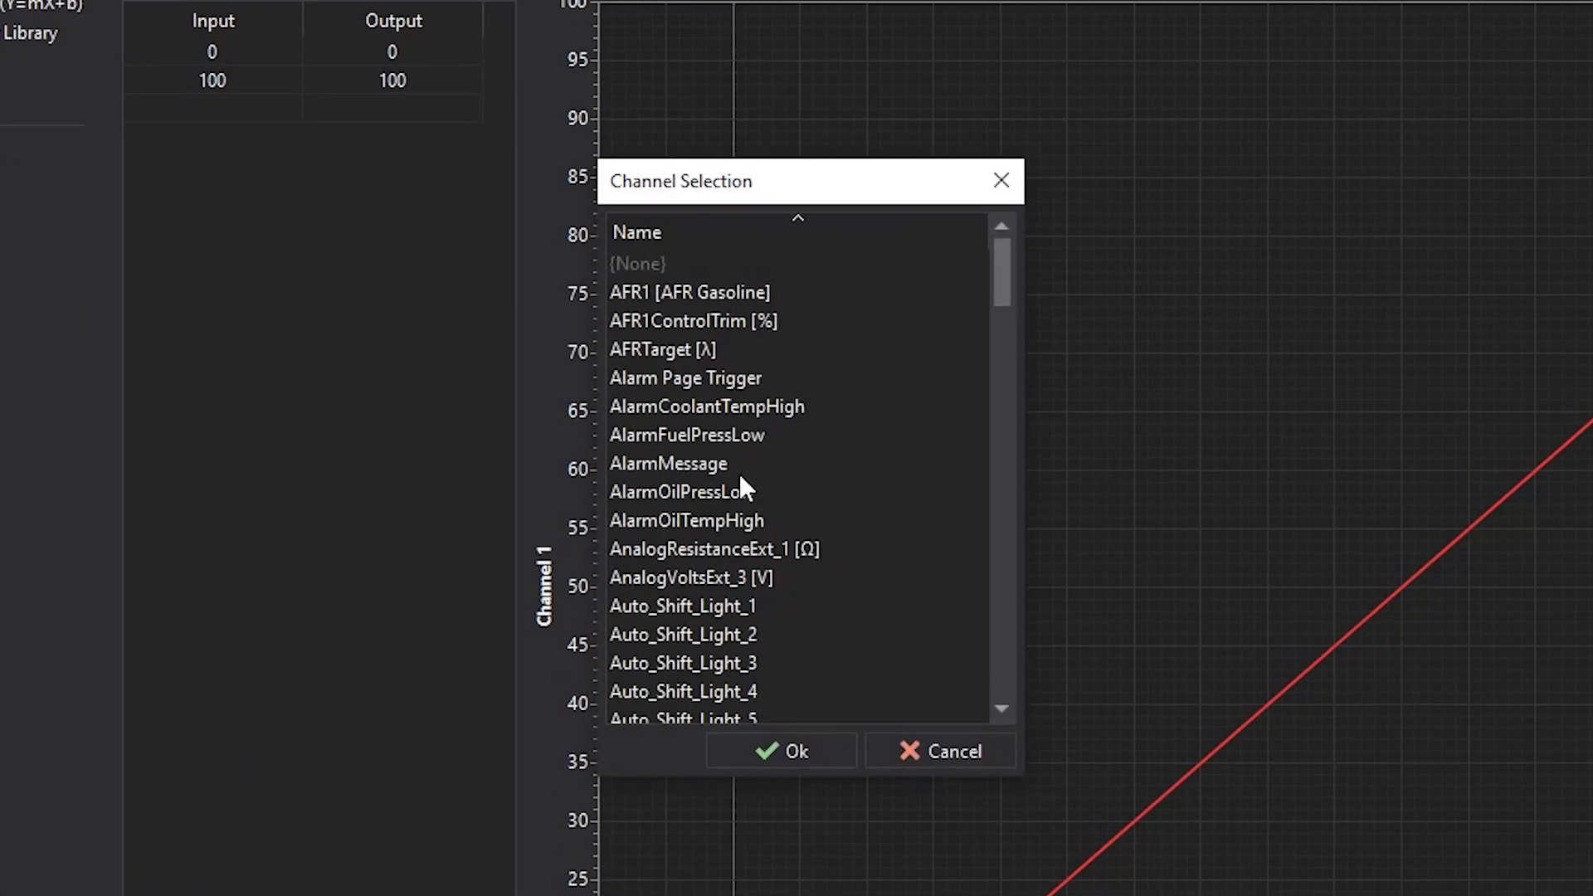
left_click(728, 572)
left_click(758, 749)
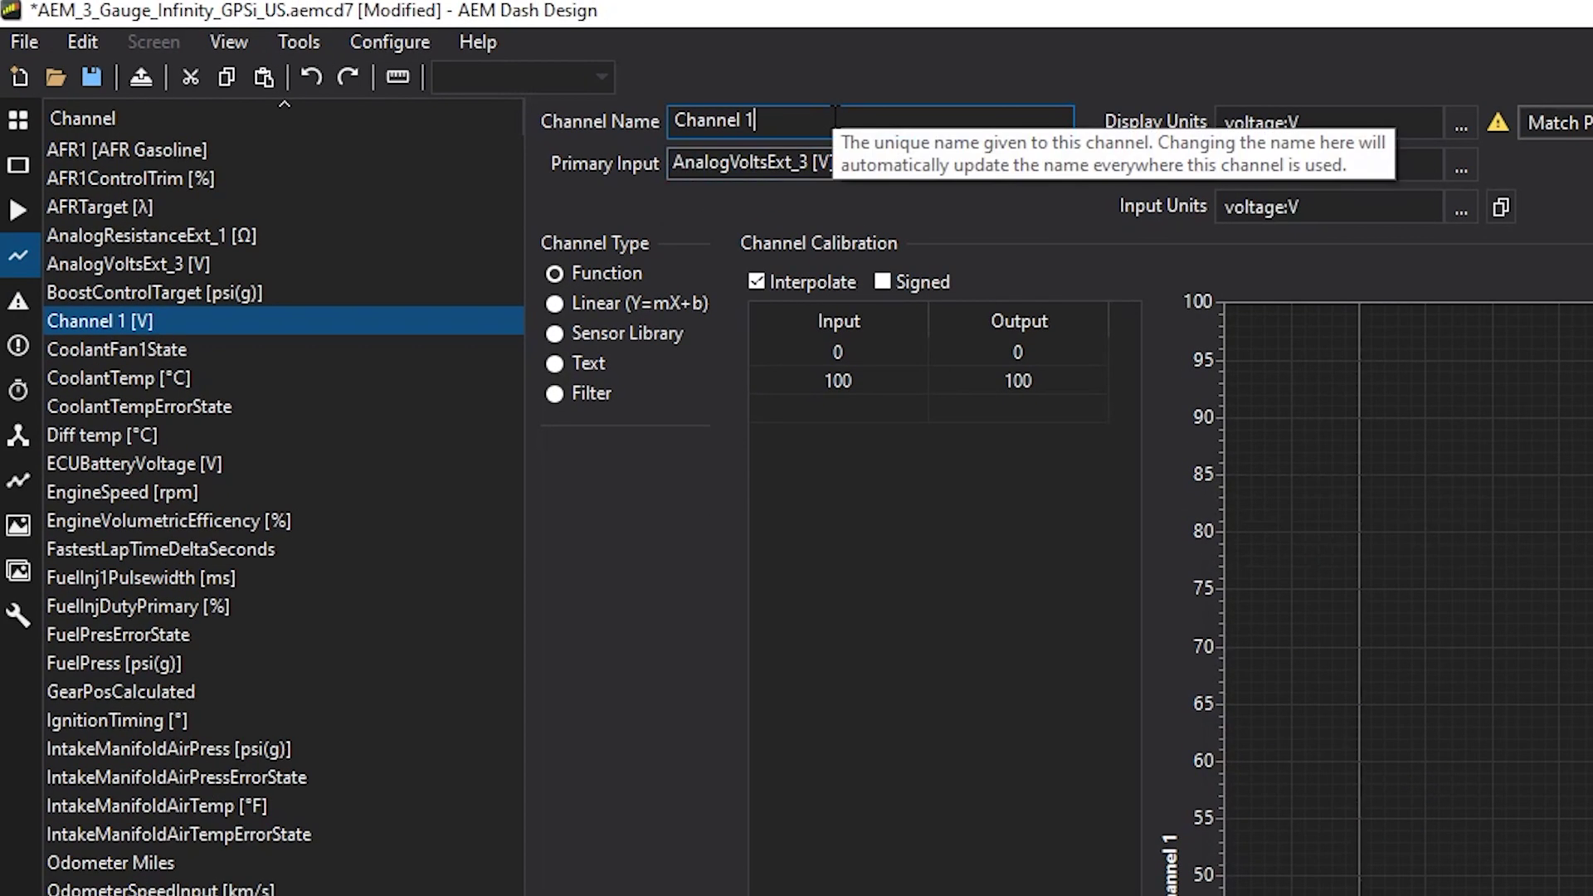
double_click(835, 116)
key("BackSpace")
key("BackSpace")
key("BackSpace")
key("BackSpace")
key("BackSpace")
key("BackSpace")
key("BackSpace")
key("BackSpace")
key("BackSpace")
type("Shock t")
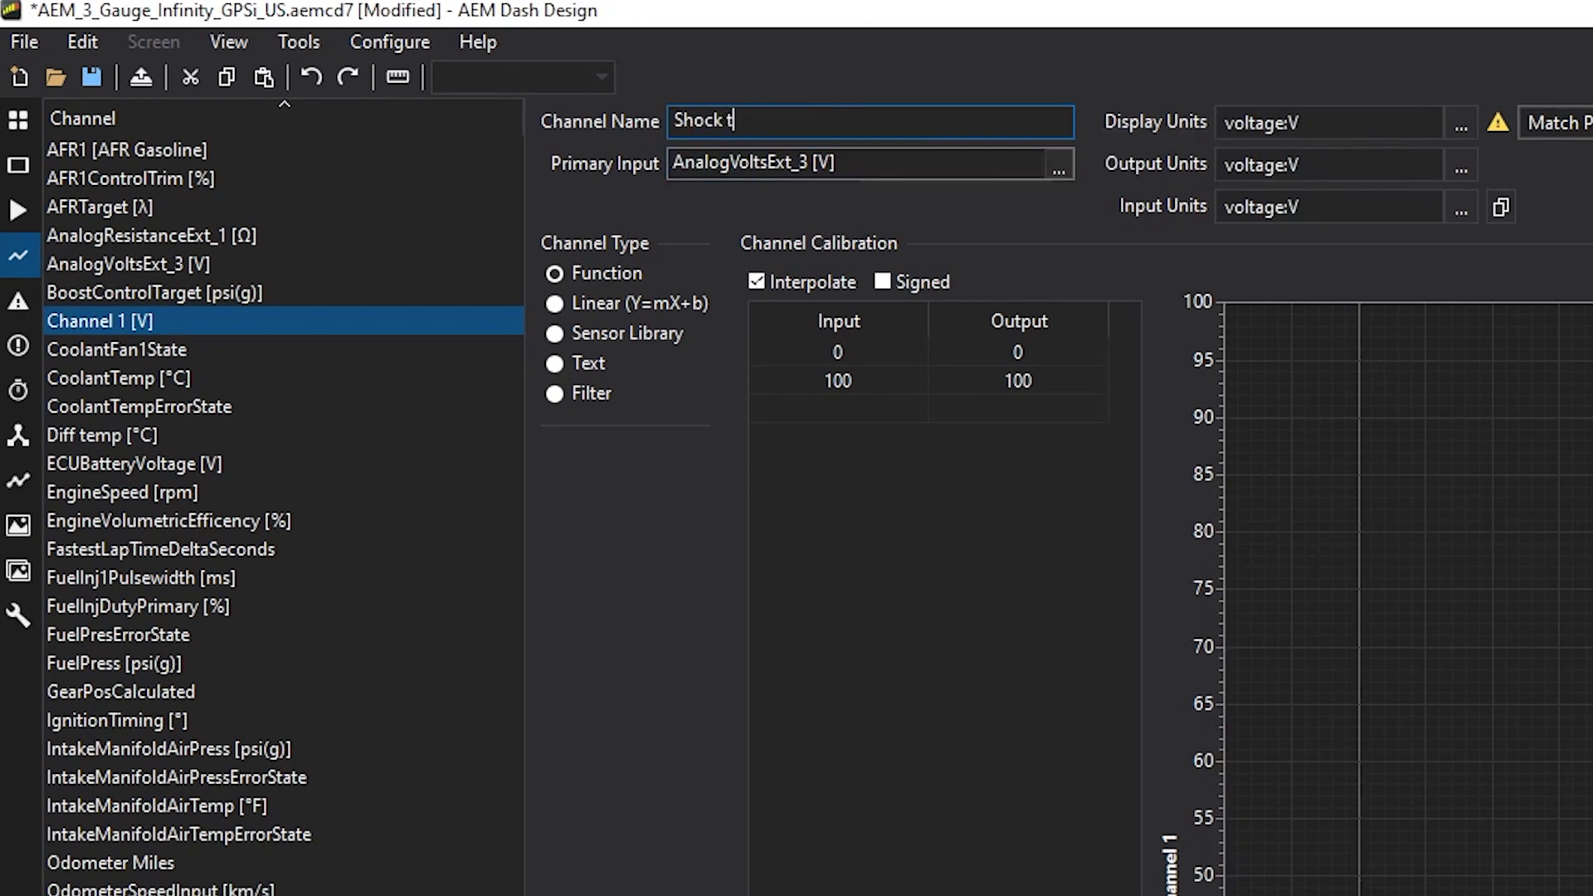
type("ravel")
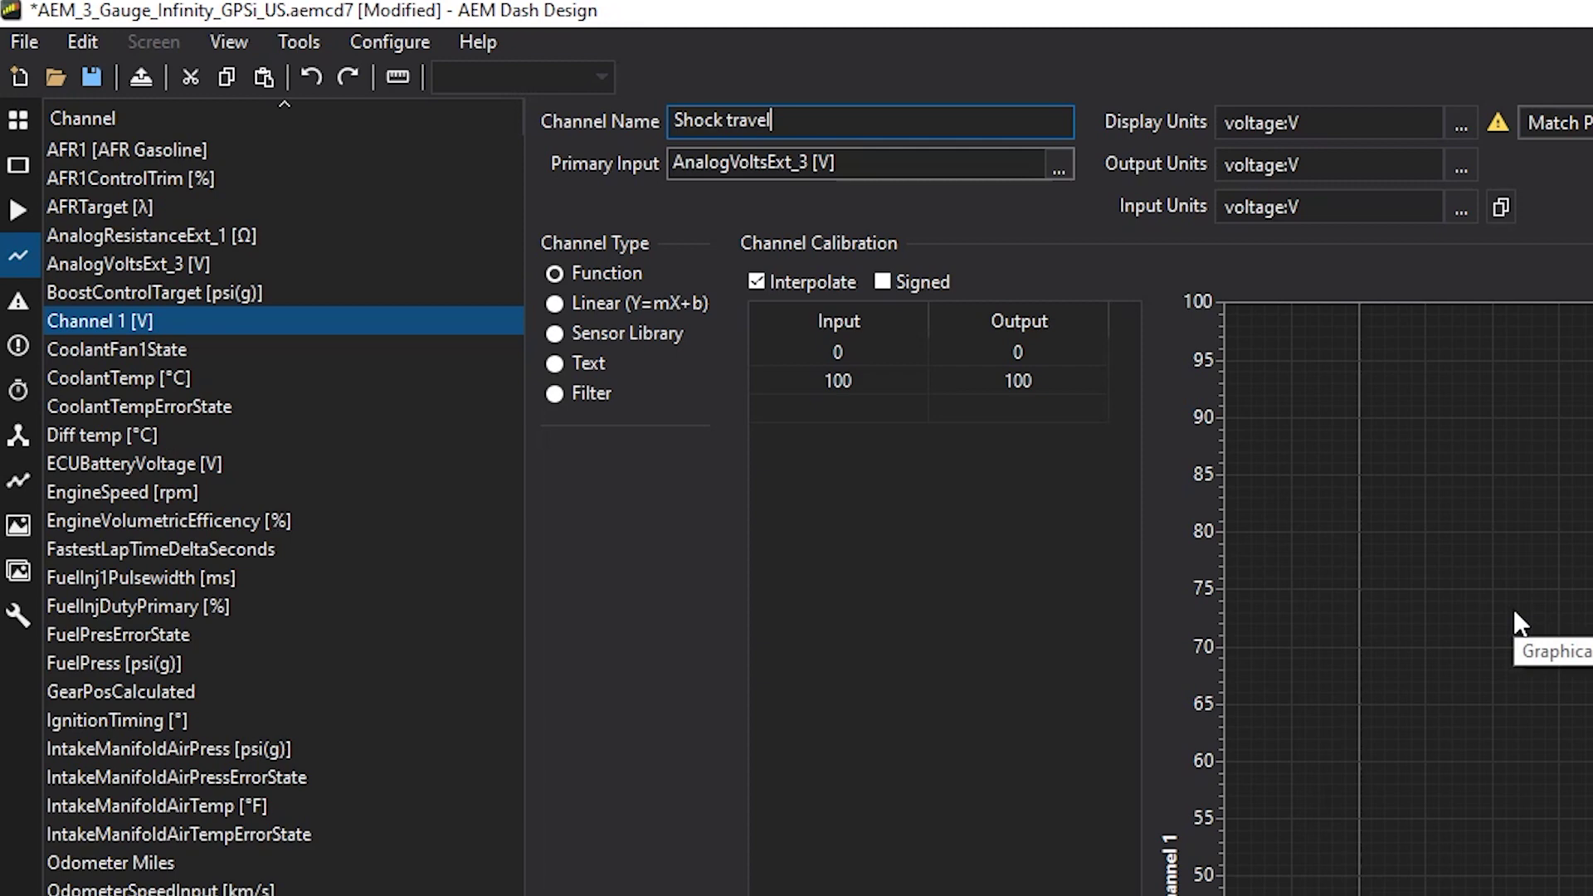
Set the Shock travel calibration rows to 0.5 → 0 and 4.5 → 300.
double_click(839, 351)
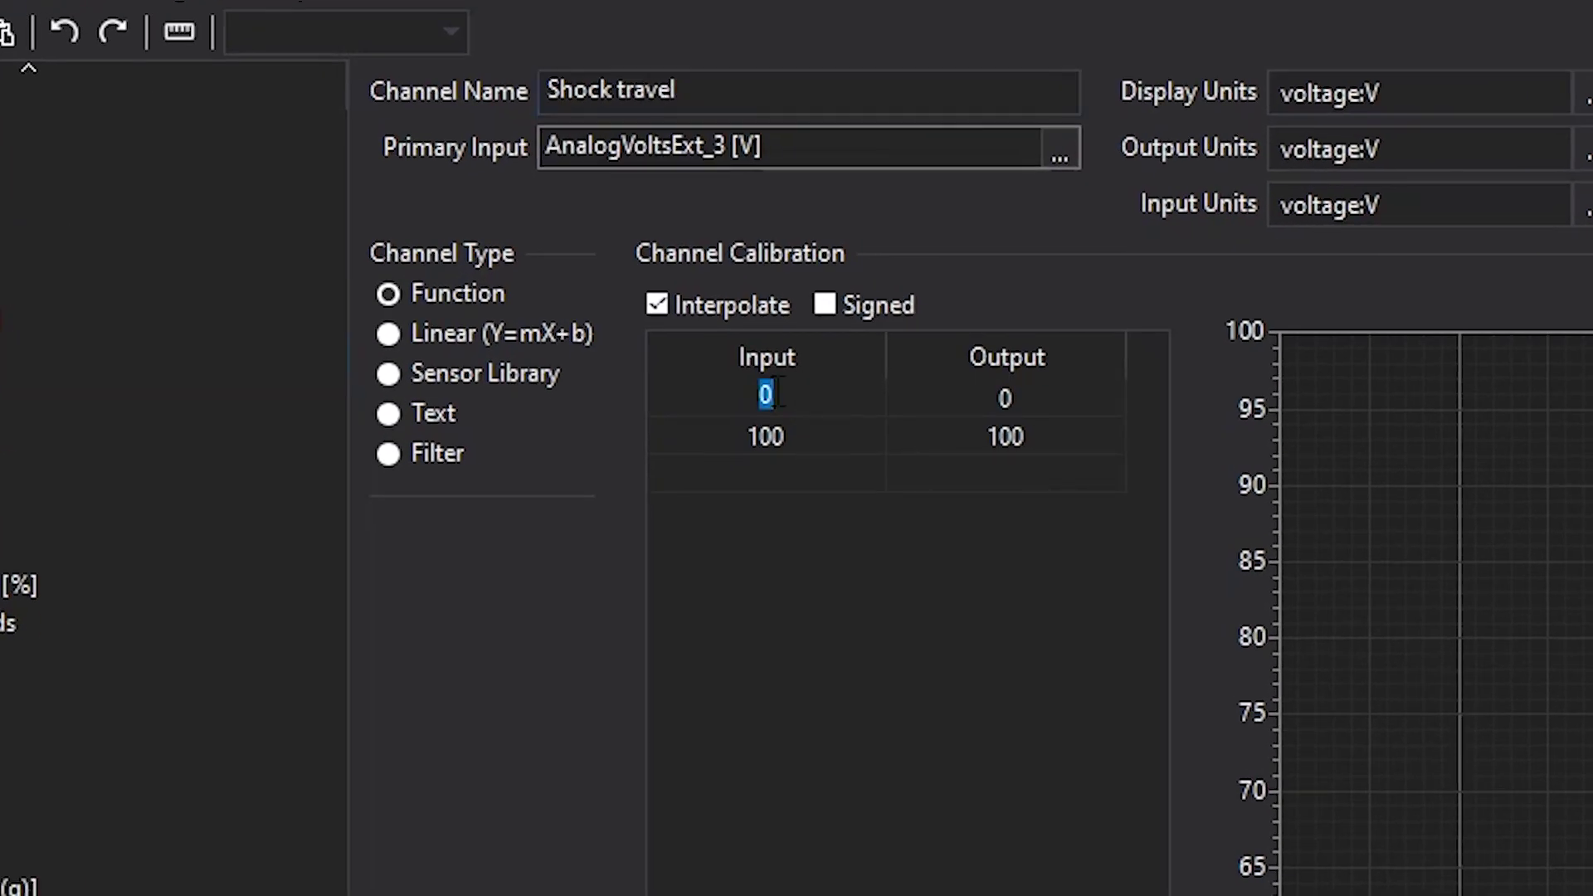
key("Return")
type("0.5")
left_click(1020, 394)
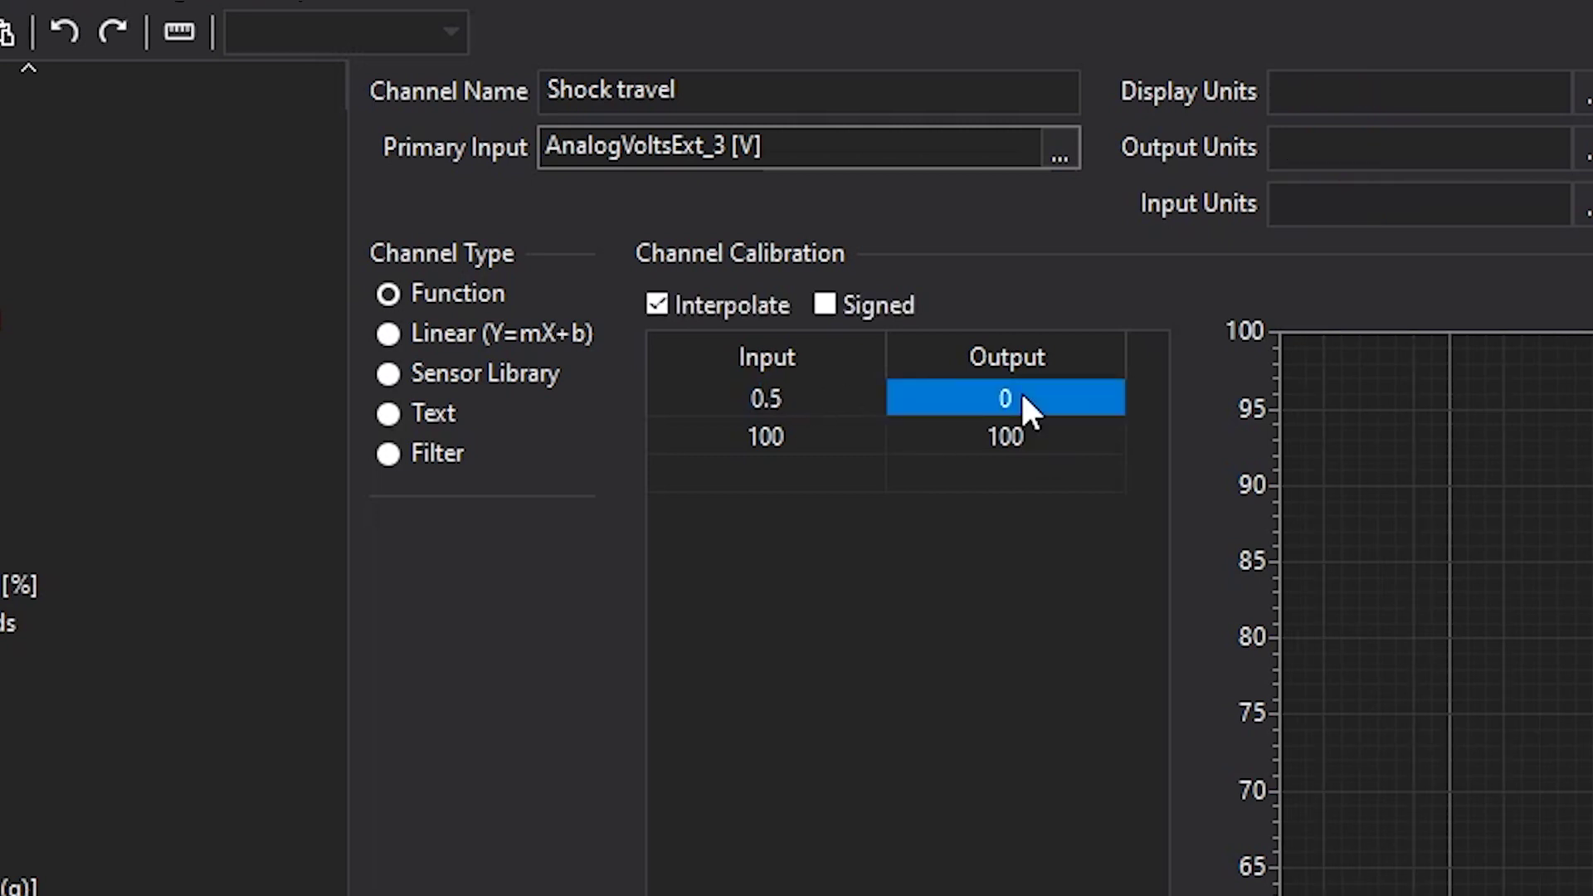
left_click(779, 439)
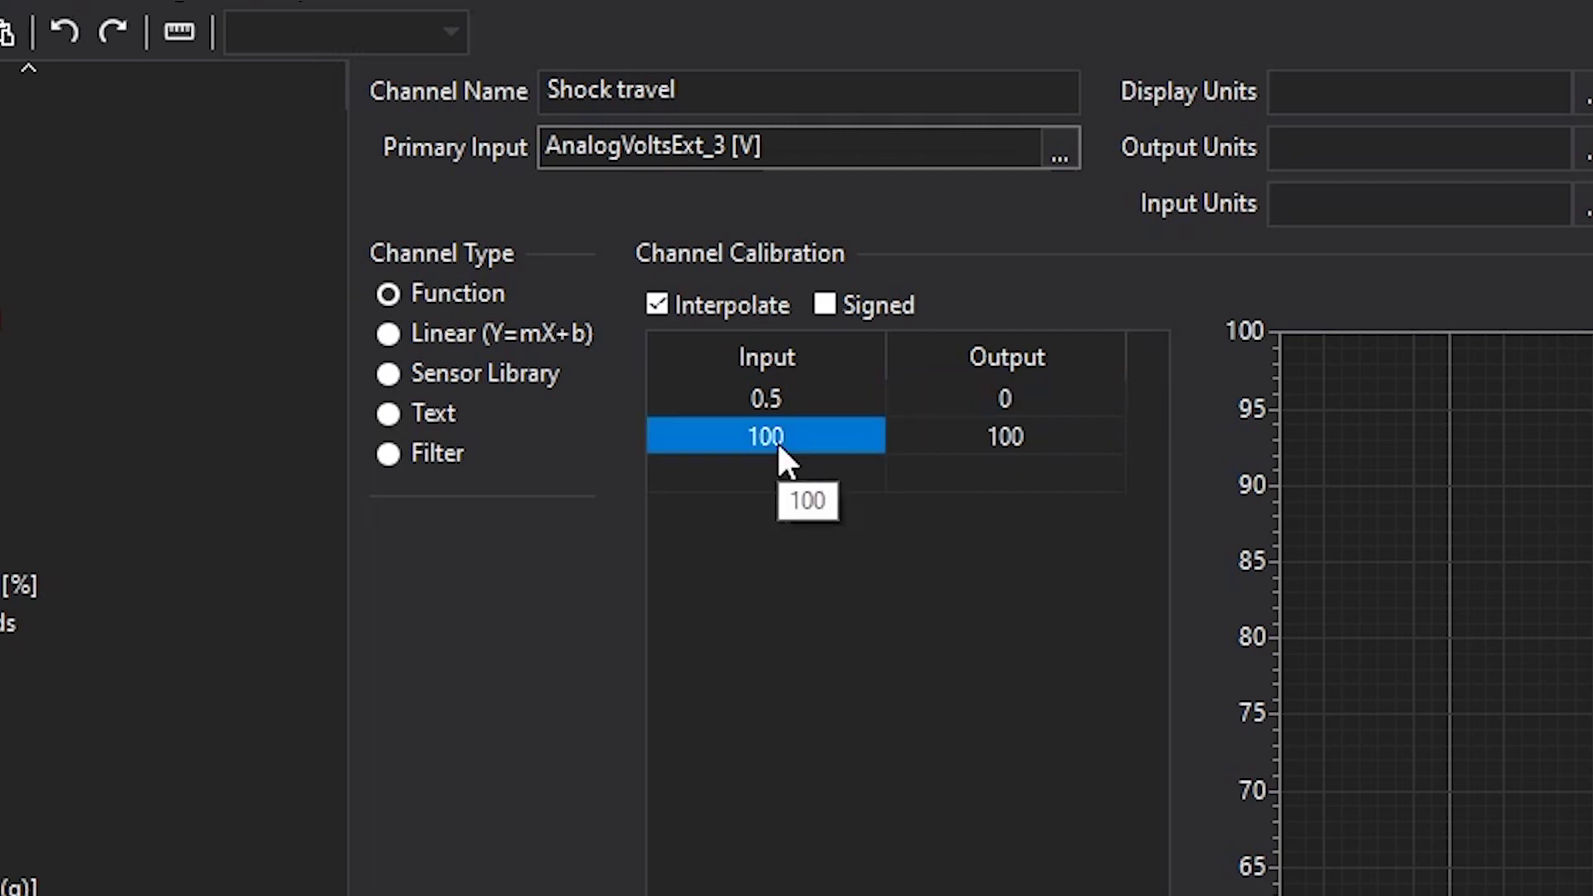
type("4.5")
key("Return")
left_click(976, 432)
type("300")
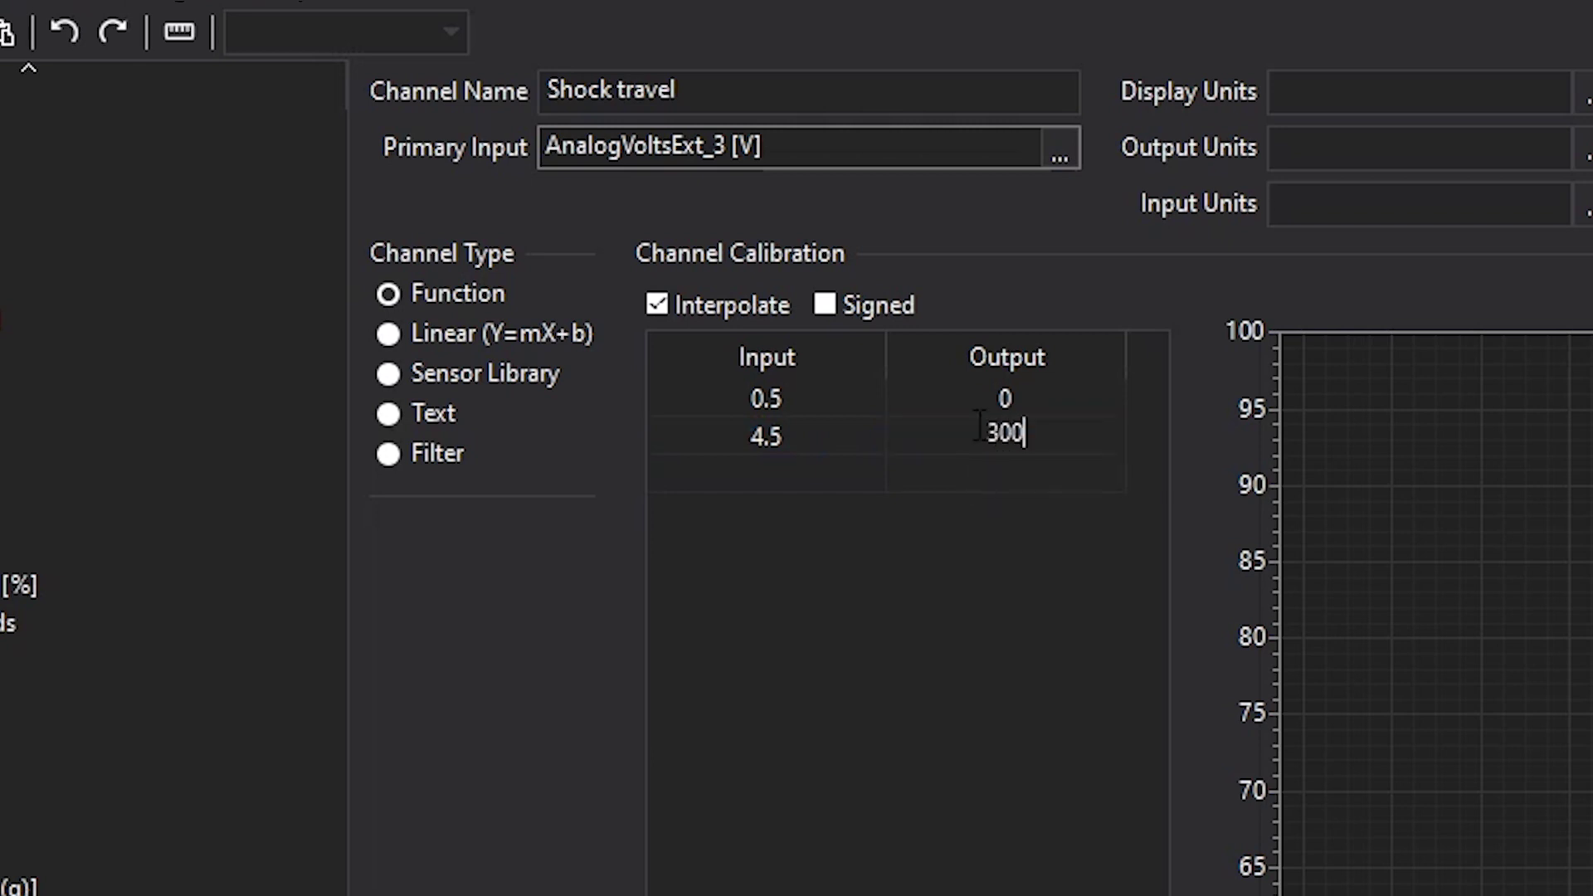
key("Tab")
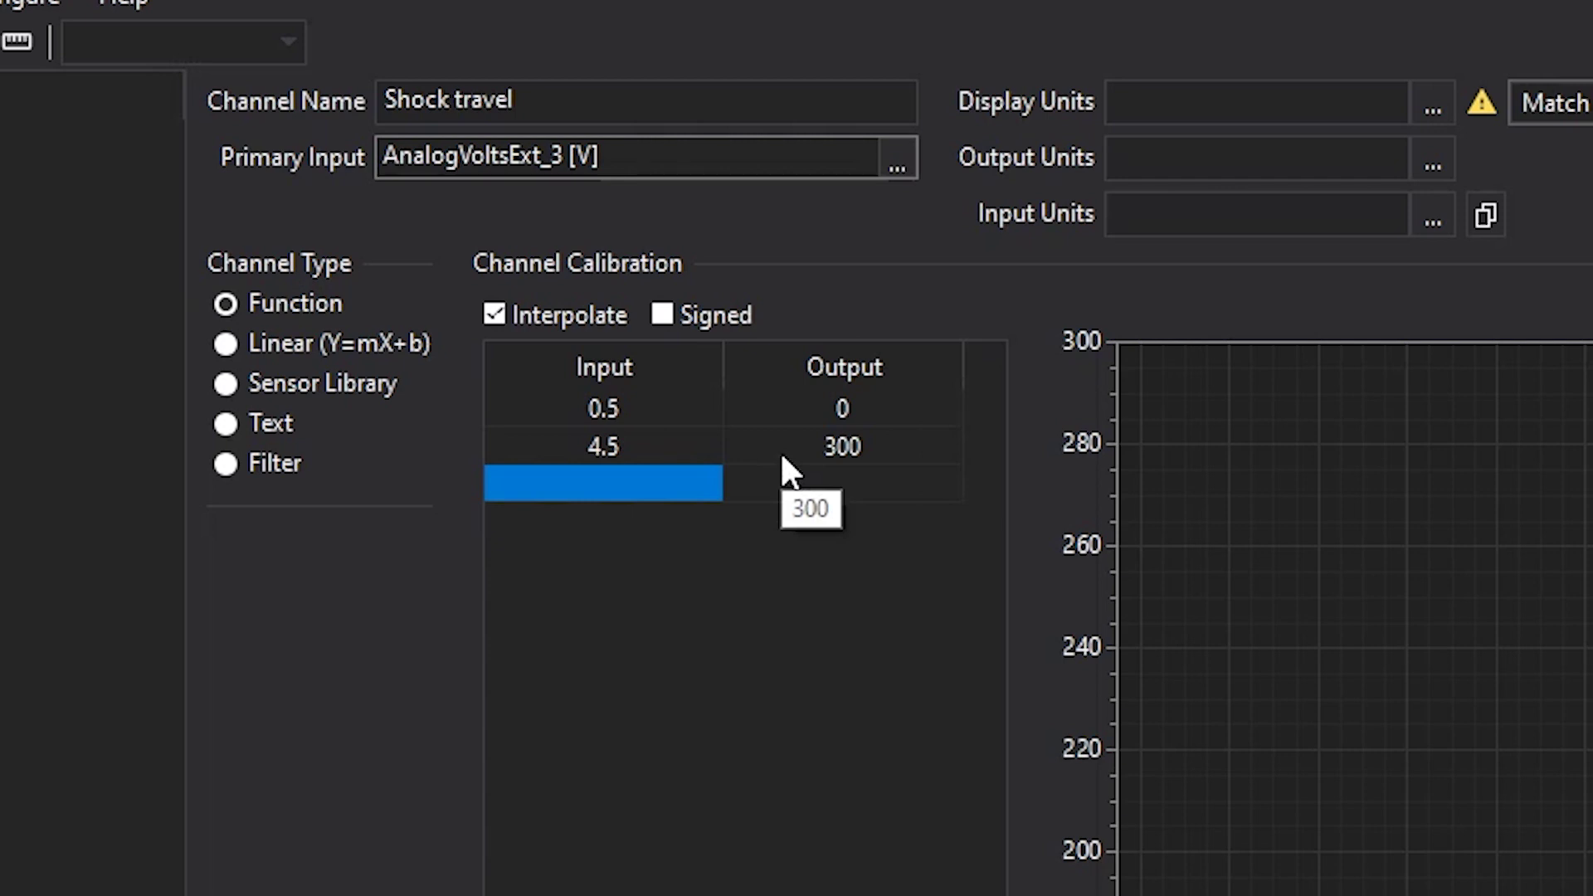
Rename the Shock travel channel to 'Boost Pressure'.
left_click(631, 93)
key("BackSpace")
key("BackSpace")
key("BackSpace")
key("BackSpace")
key("BackSpace")
key("BackSpace")
key("BackSpace")
key("BackSpace")
key("BackSpace")
key("BackSpace")
key("BackSpace")
key("BackSpace")
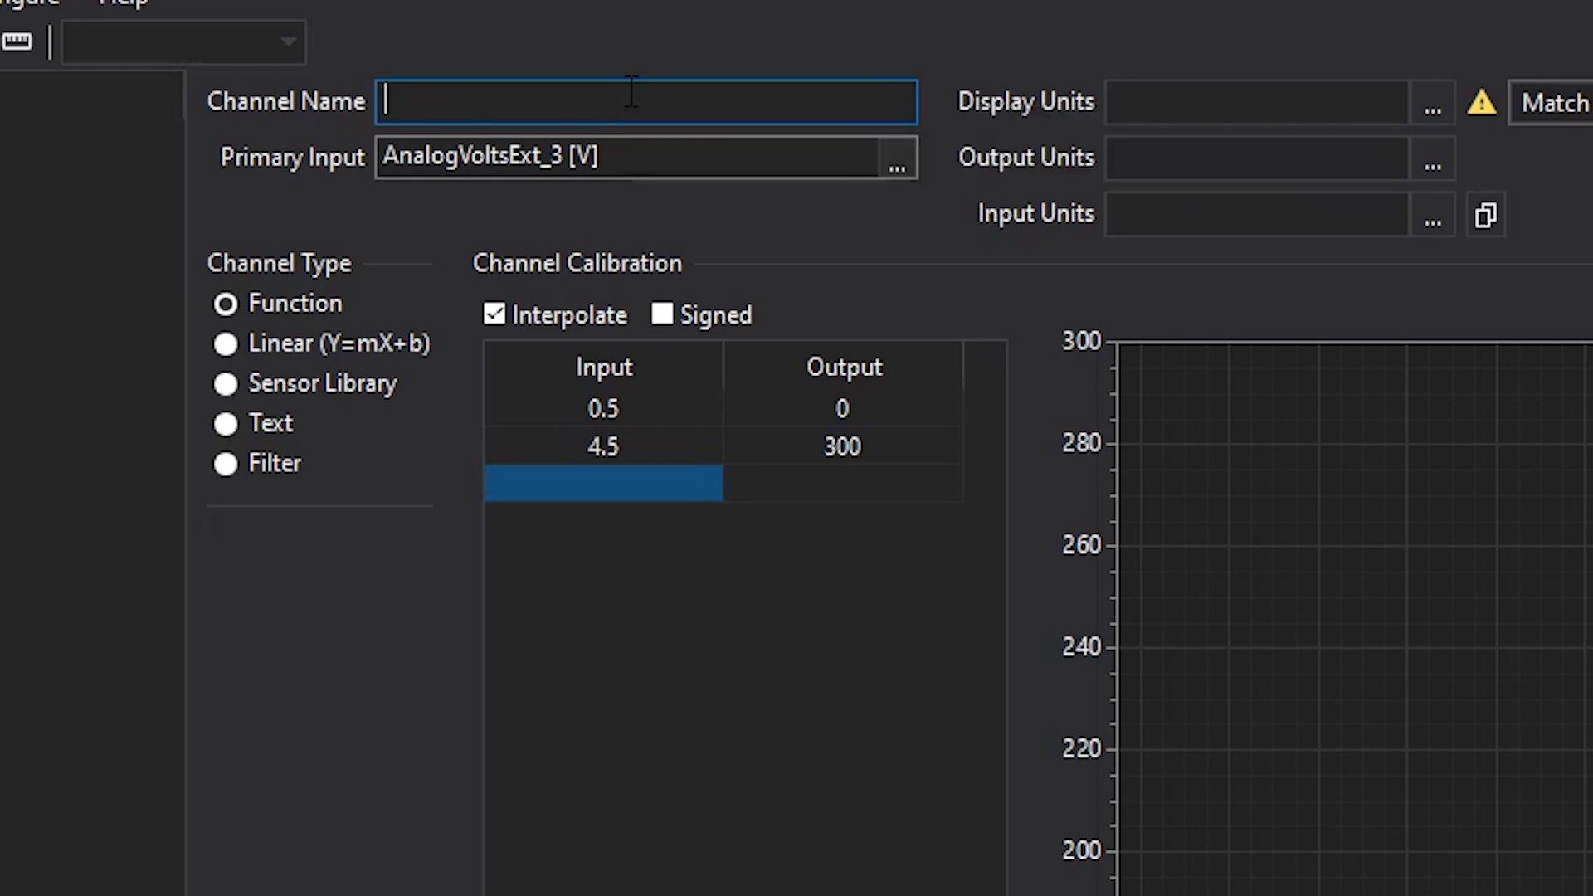
type("Boost Pressure")
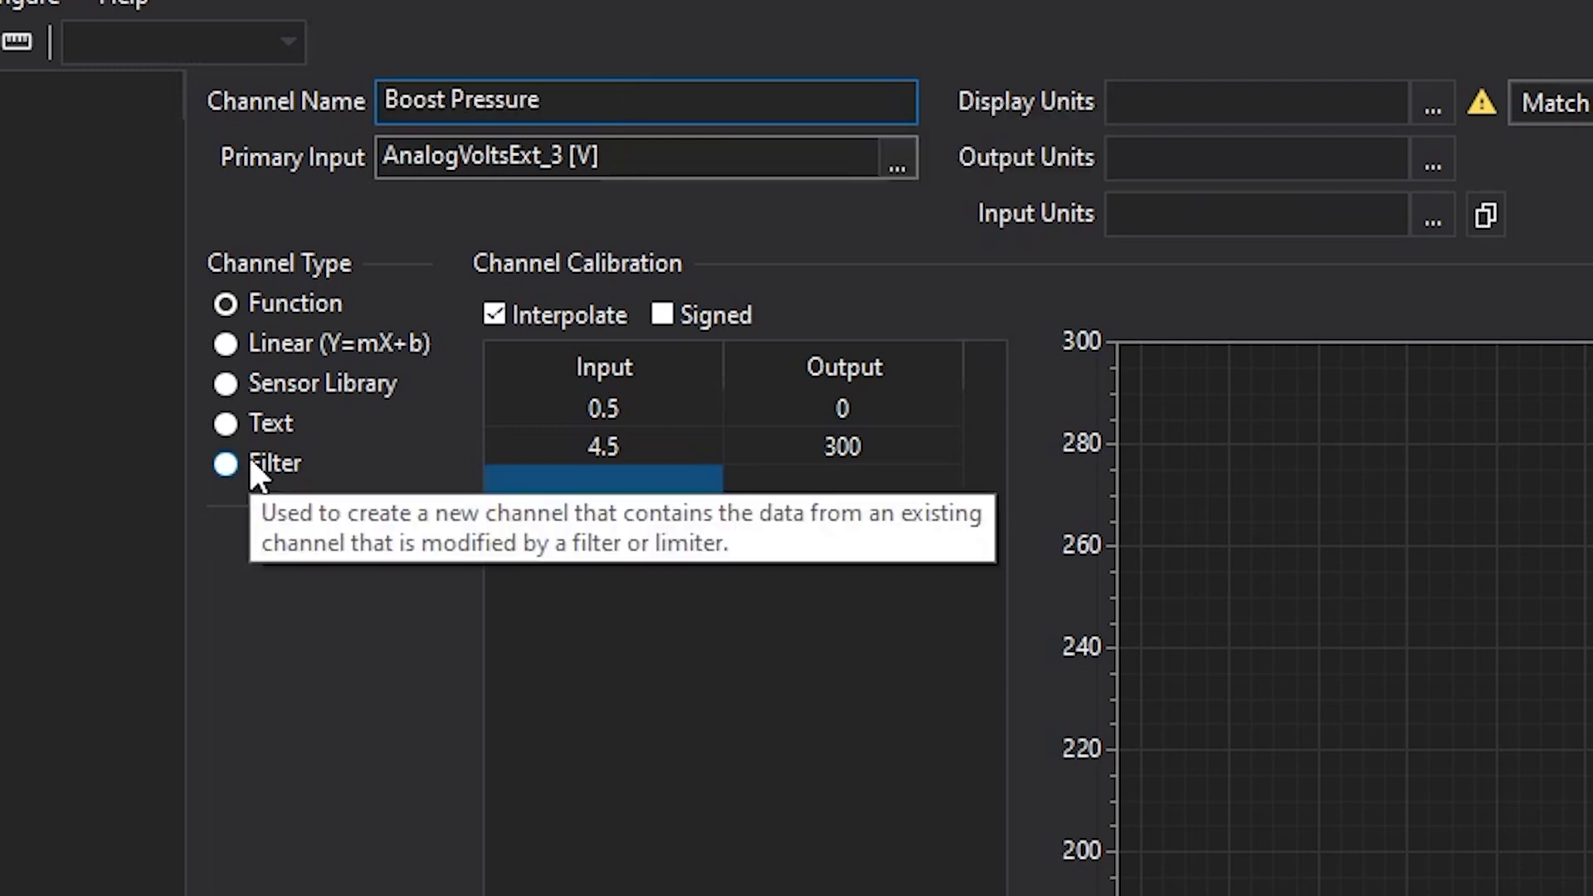
Browse the sensor library's MAP category, then switch Boost Pressure to a Function calibration.
left_click(262, 380)
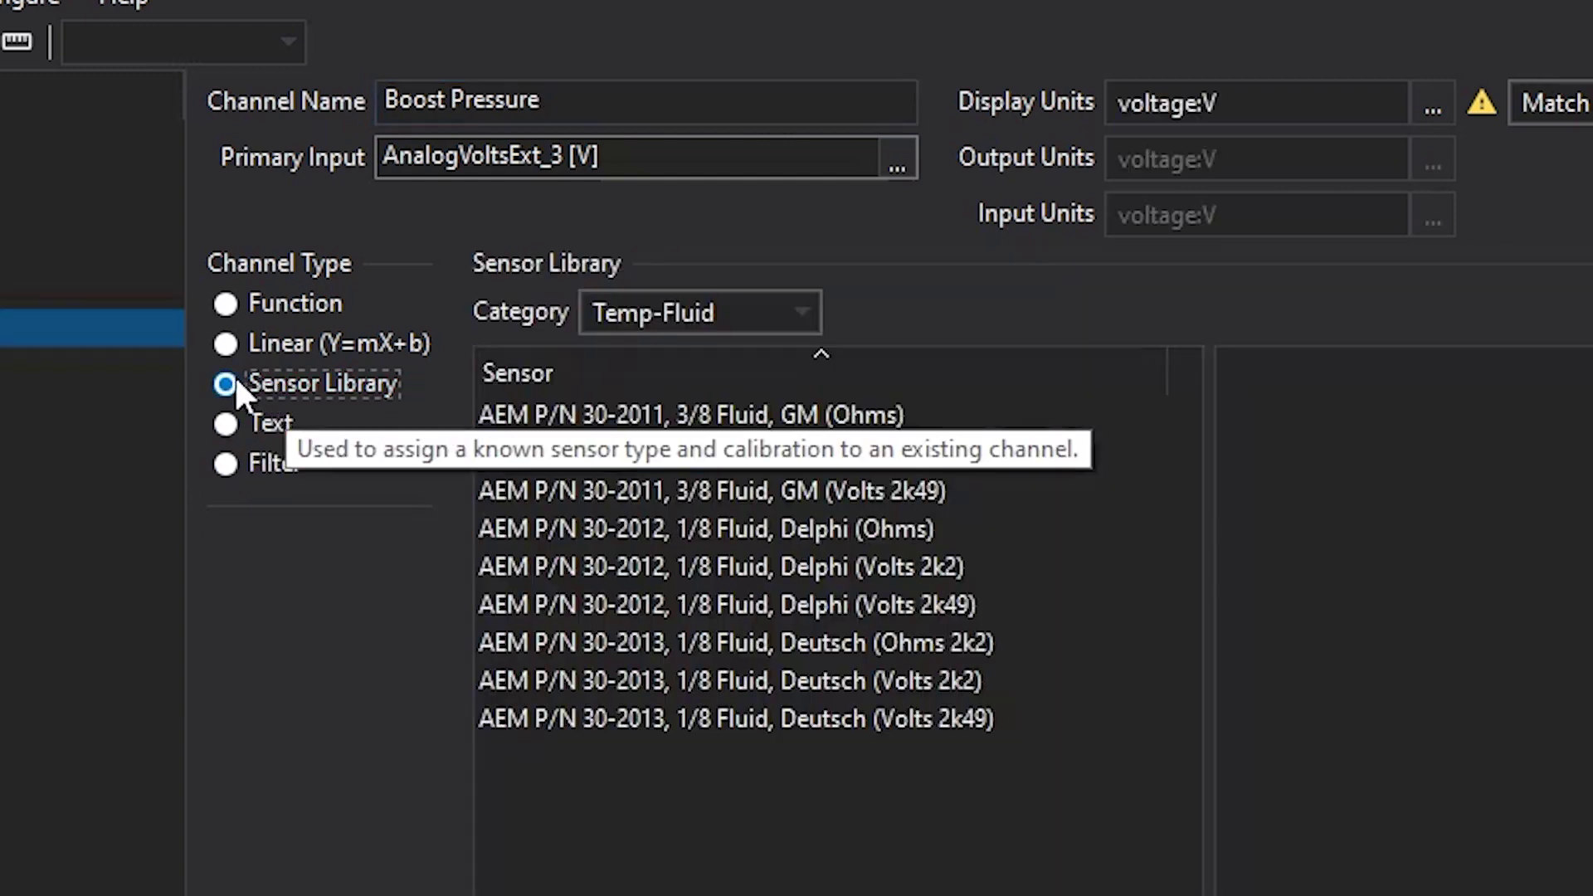
left_click(795, 317)
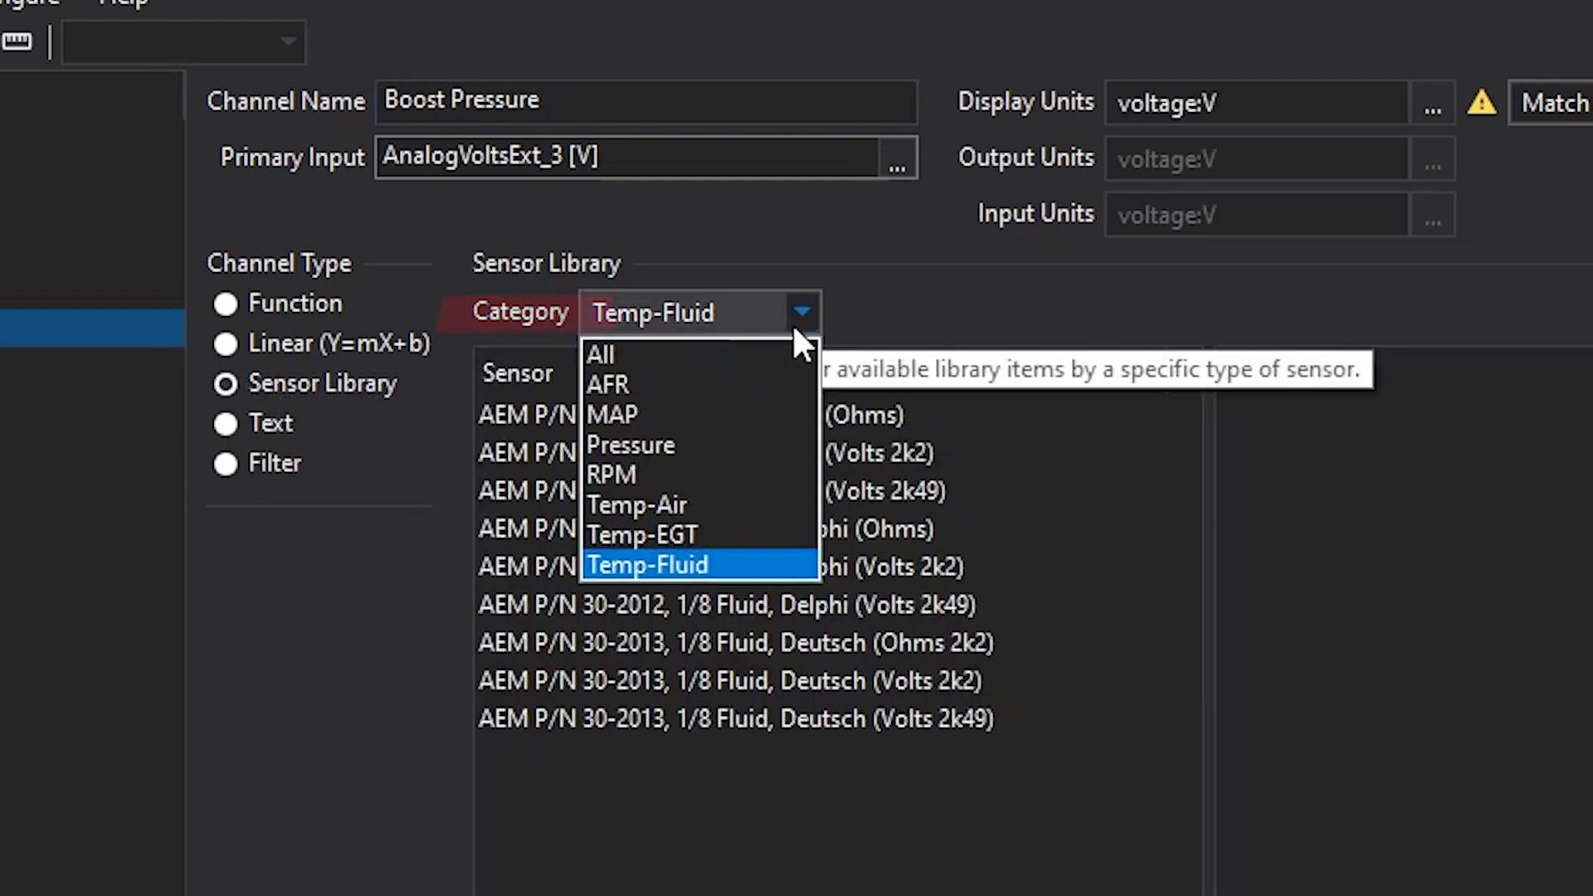
left_click(737, 417)
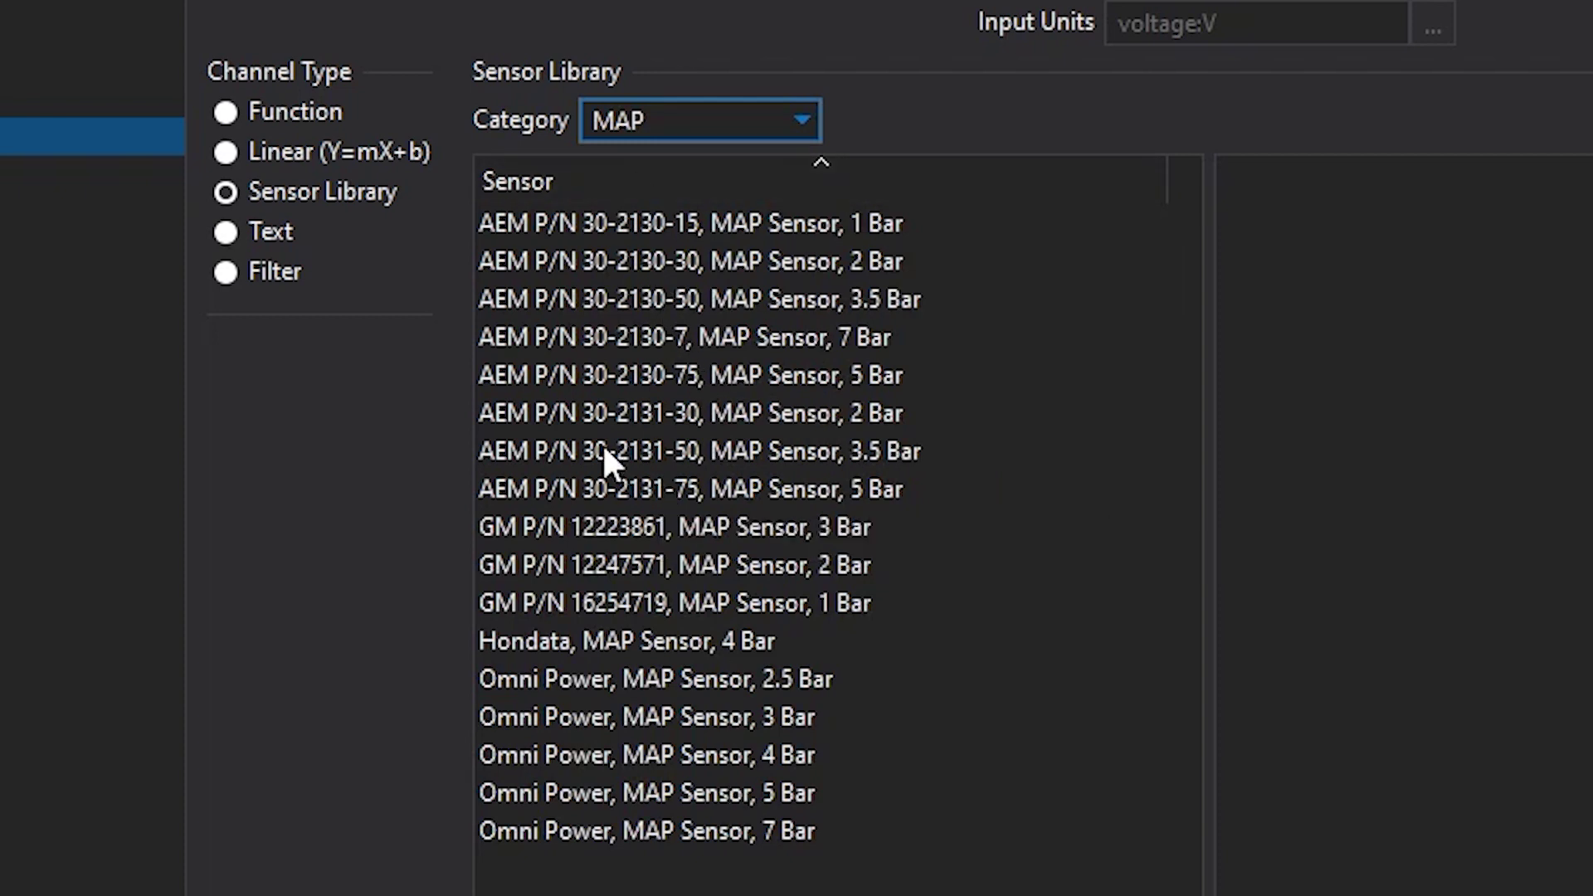
left_click(291, 112)
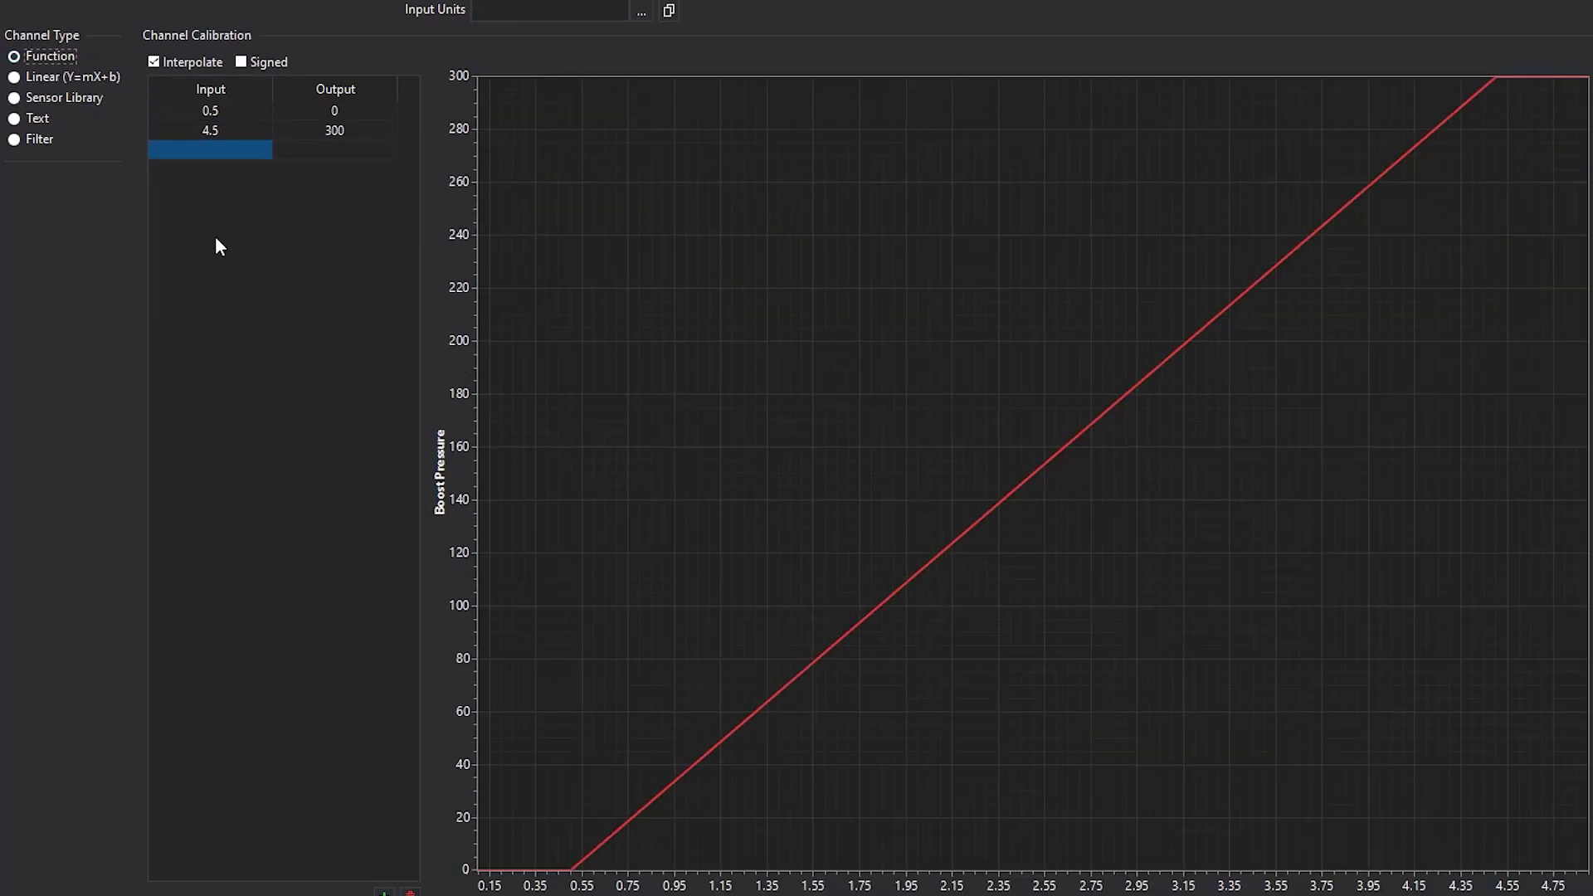
left_click(355, 111)
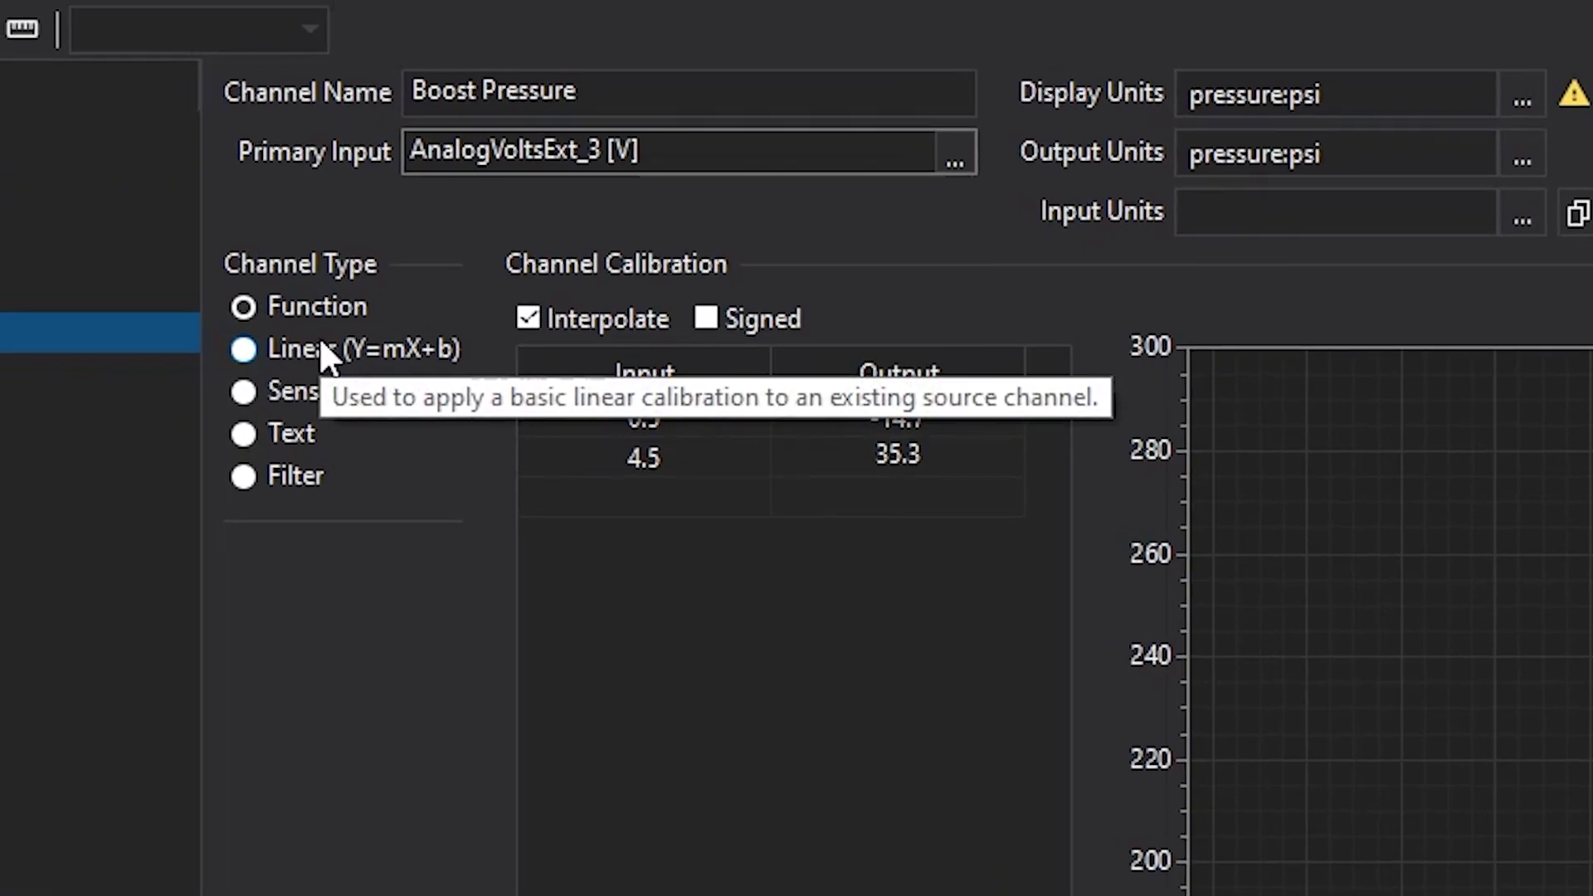
Switch Boost Pressure to Linear calibration and locate the datasheet's 12.5 scaler and 20.95 offset.
left_click(242, 351)
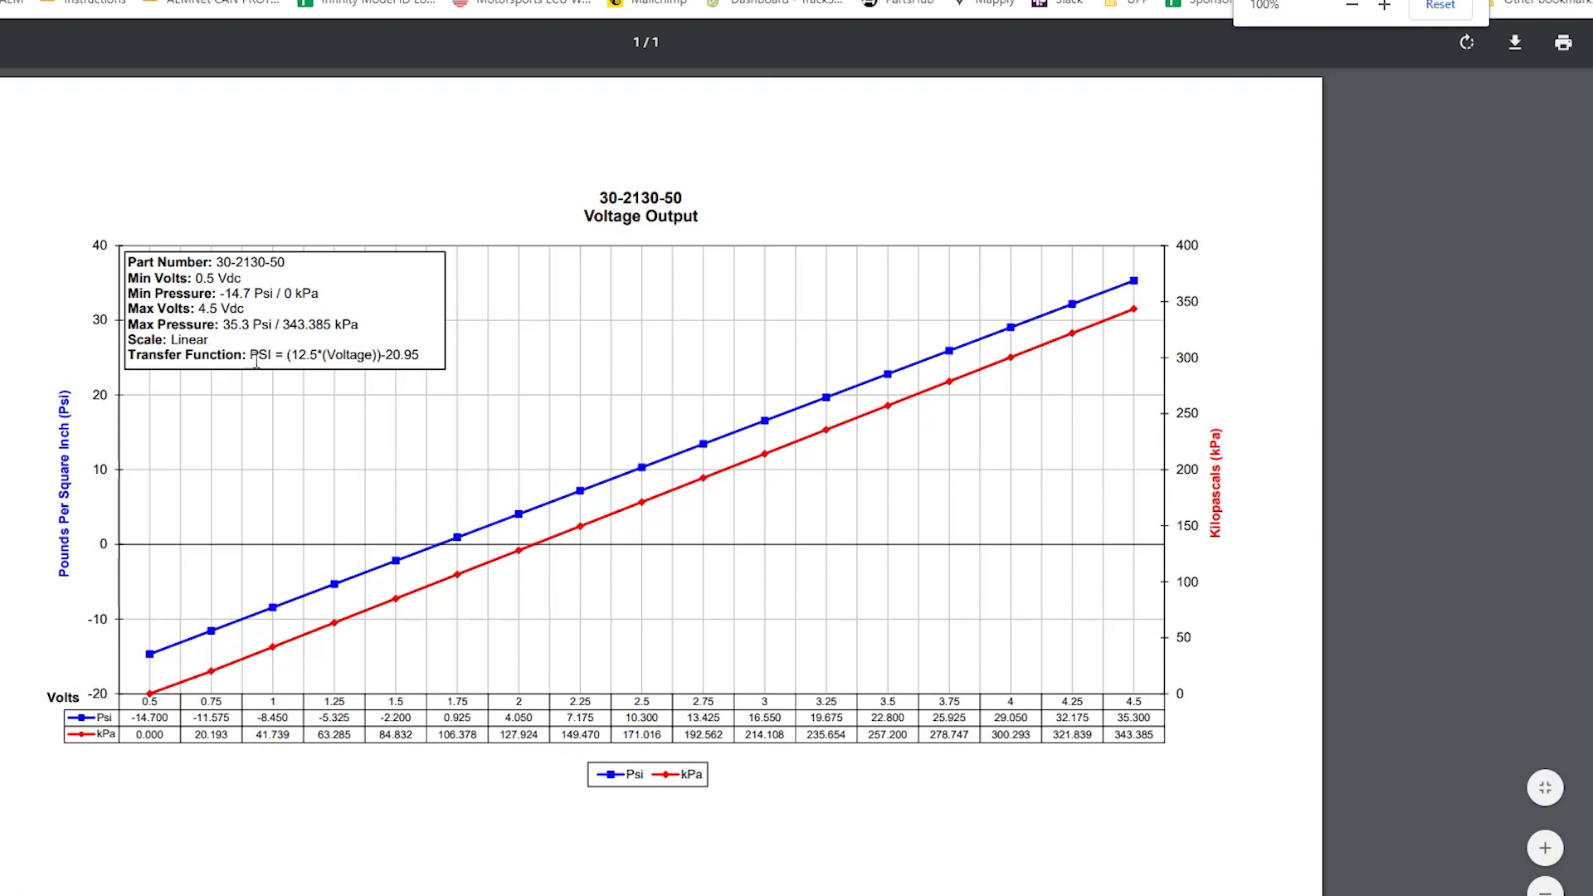
left_click_drag(253, 360, 442, 361)
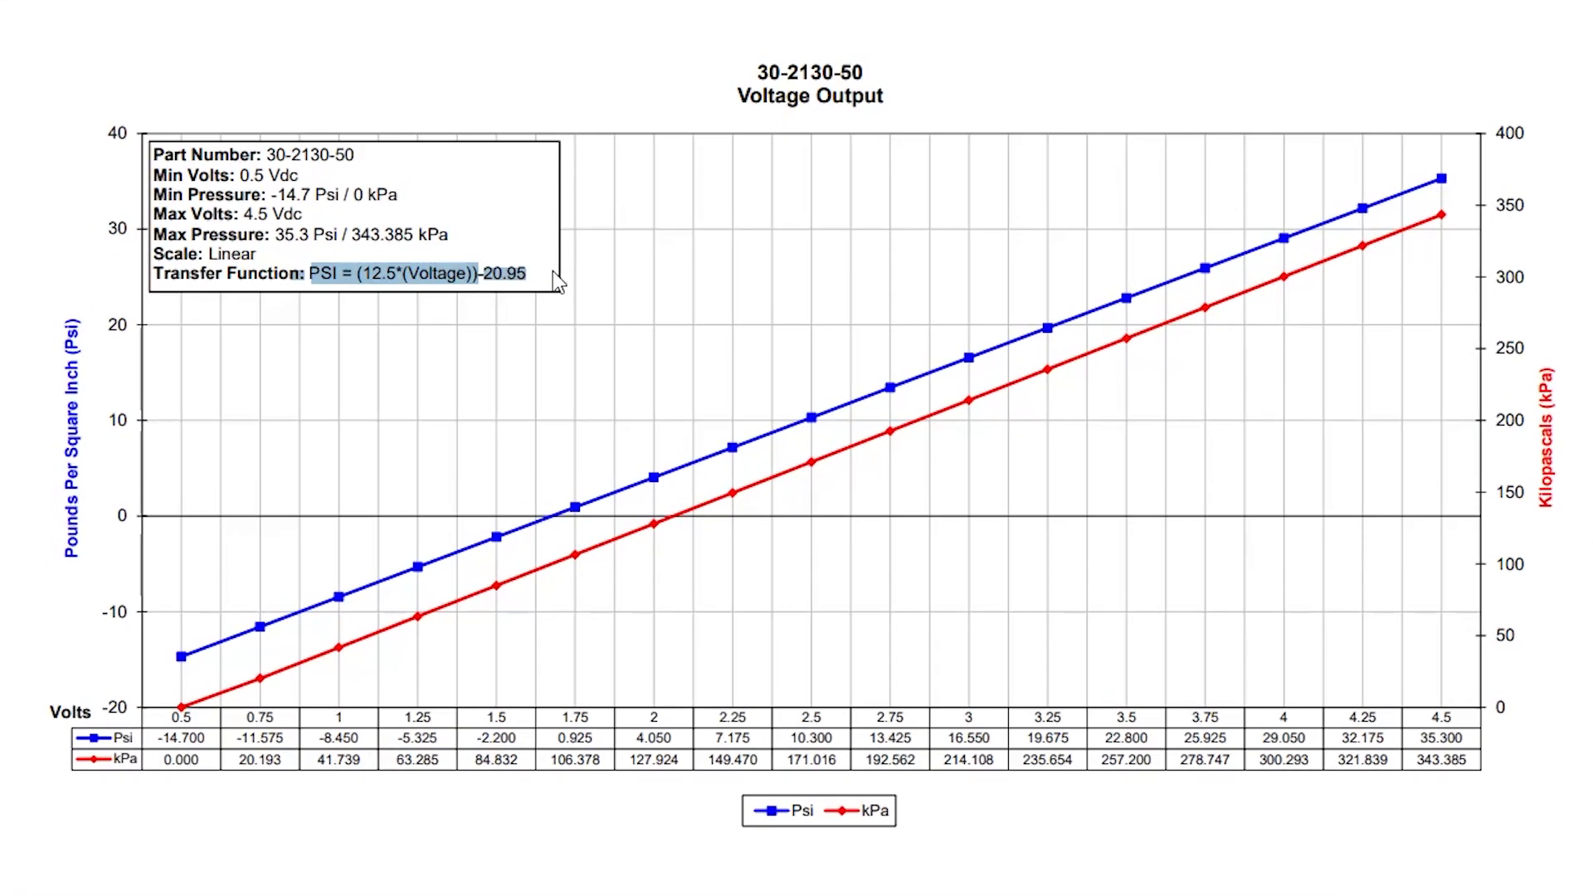
left_click(558, 282)
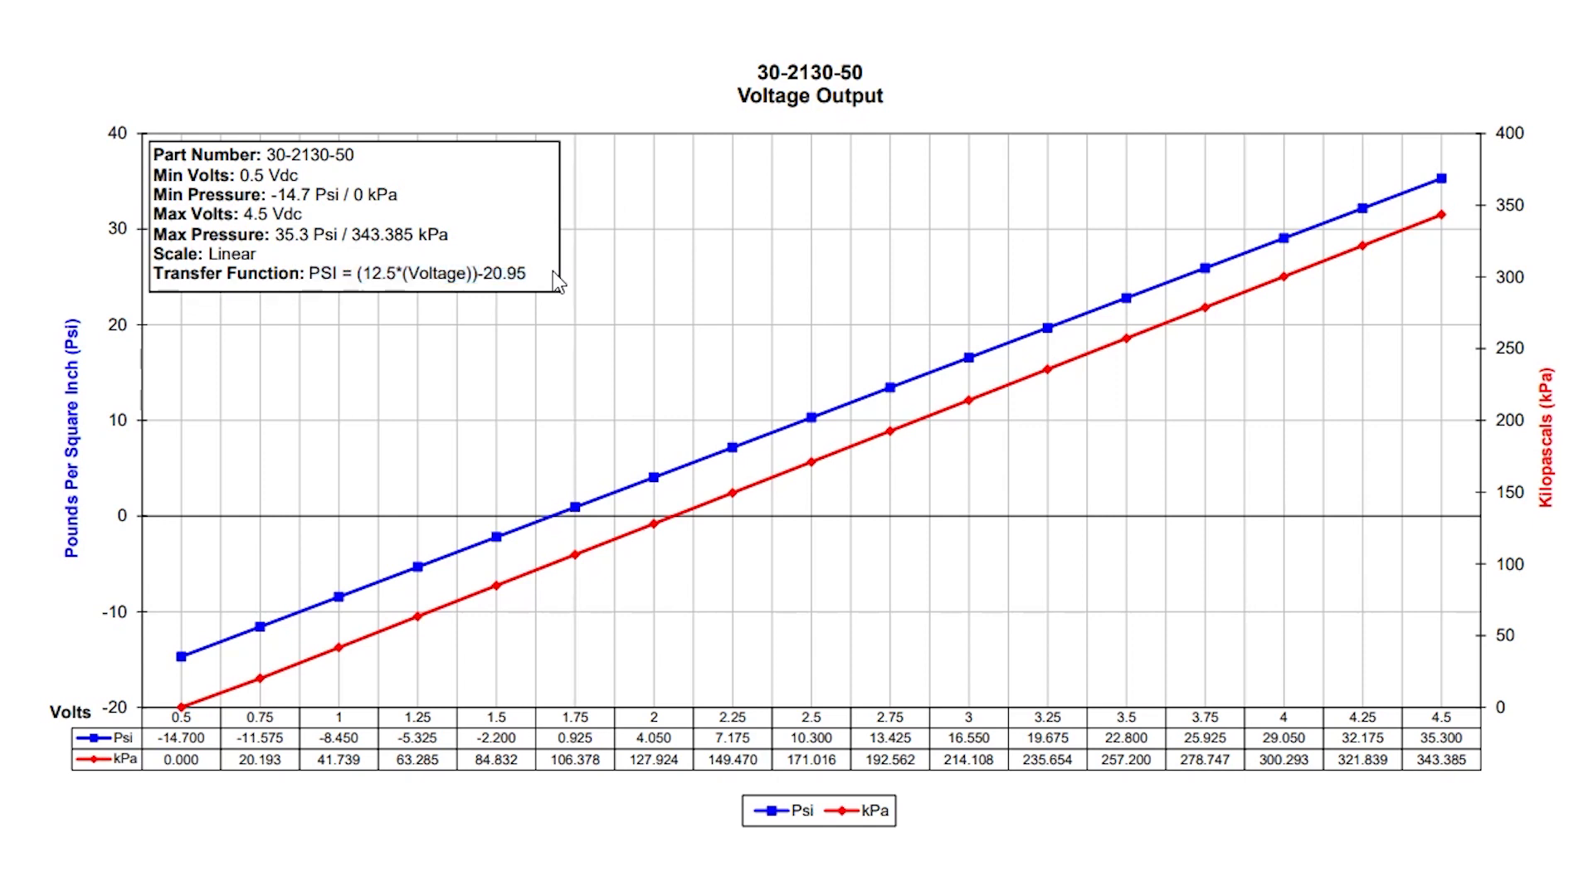
triple_click(501, 269)
left_click(501, 267)
left_click_drag(531, 272, 475, 272)
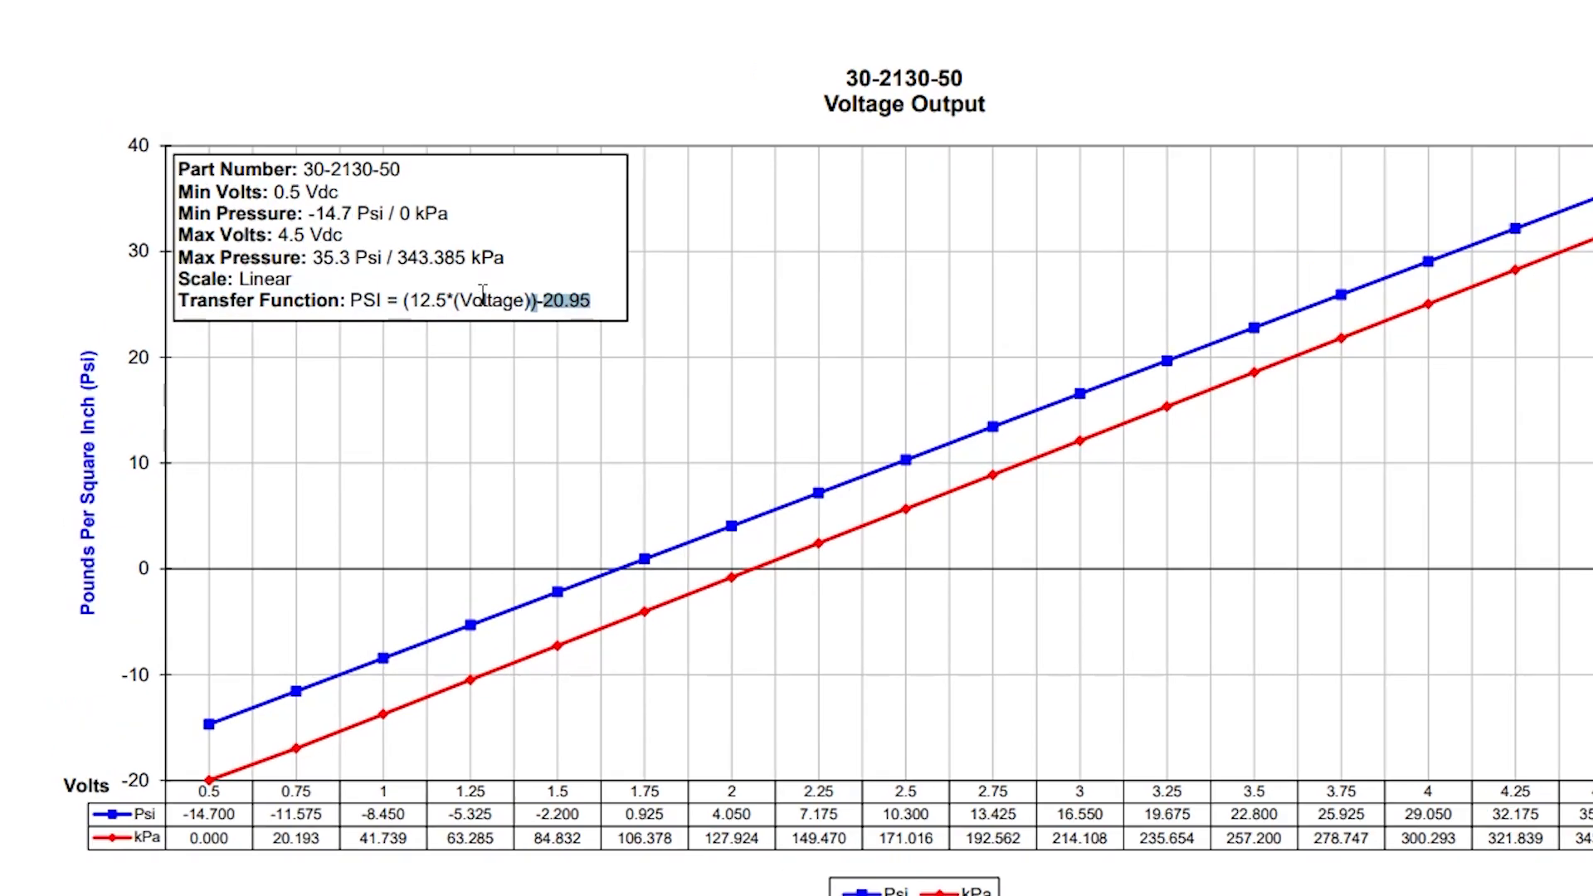
left_click_drag(852, 506, 790, 506)
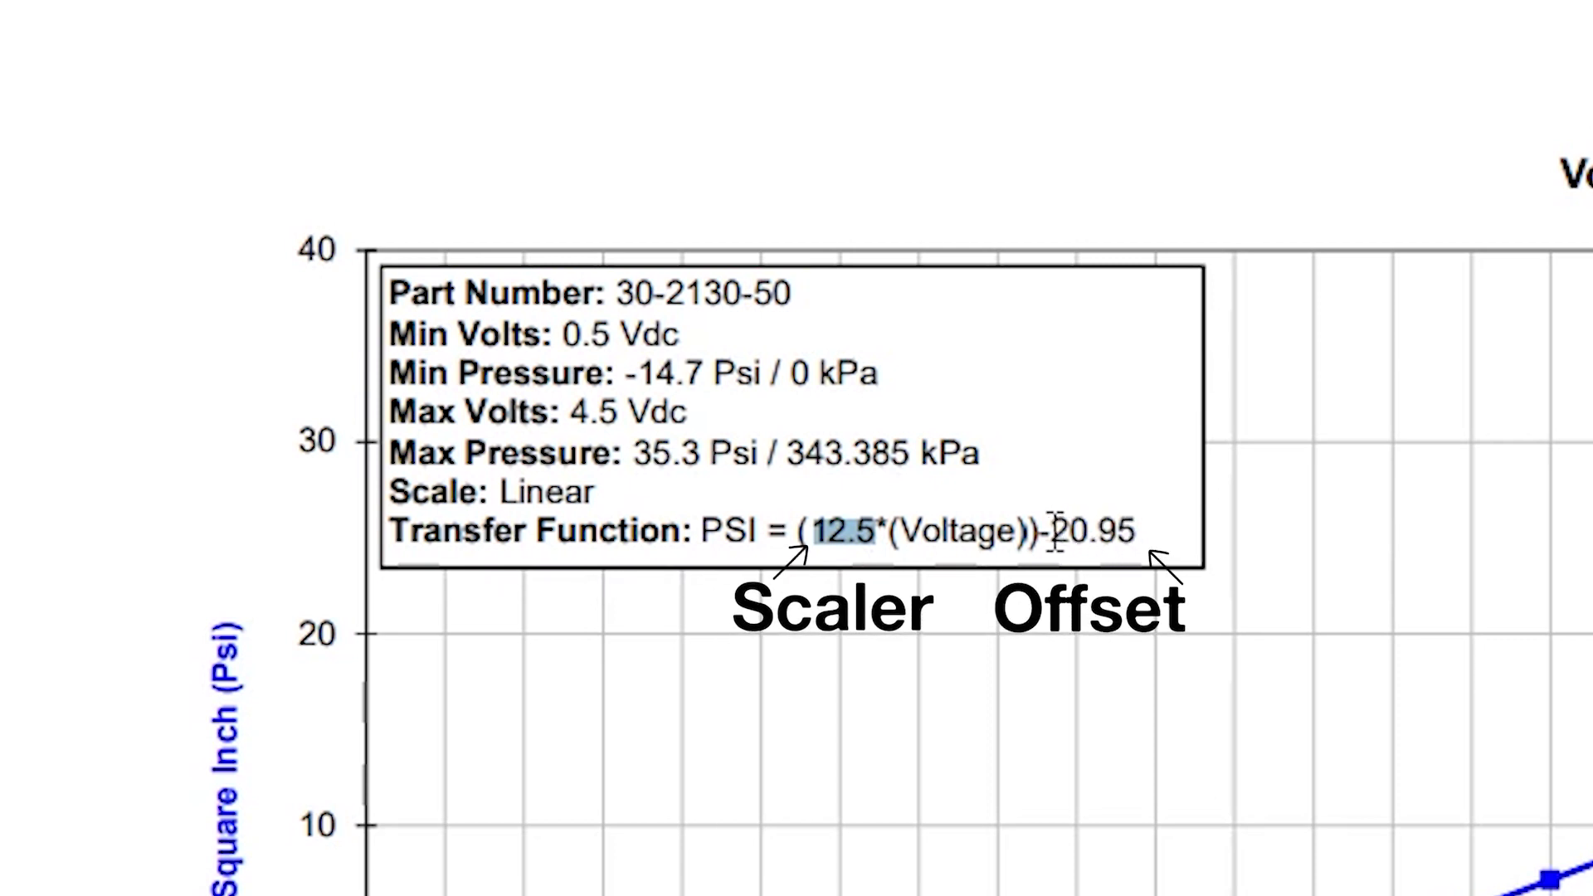
left_click_drag(1048, 531, 1156, 534)
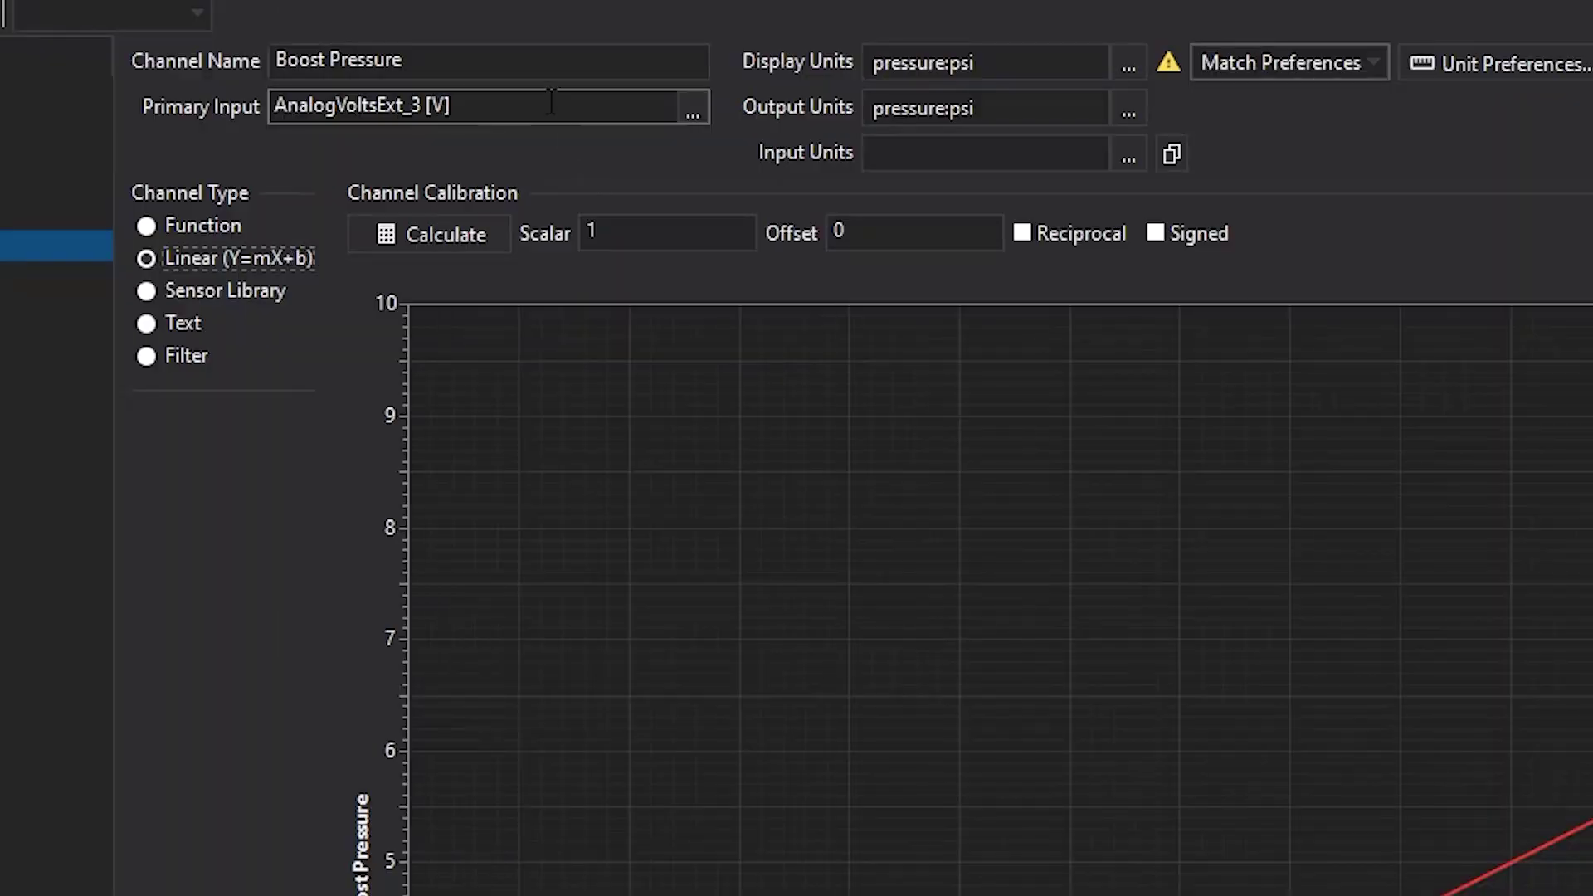
Enter offset -20.95 and scalar 12.5 in Boost Pressure's Linear (Y=mX+b) calibration.
left_click(858, 235)
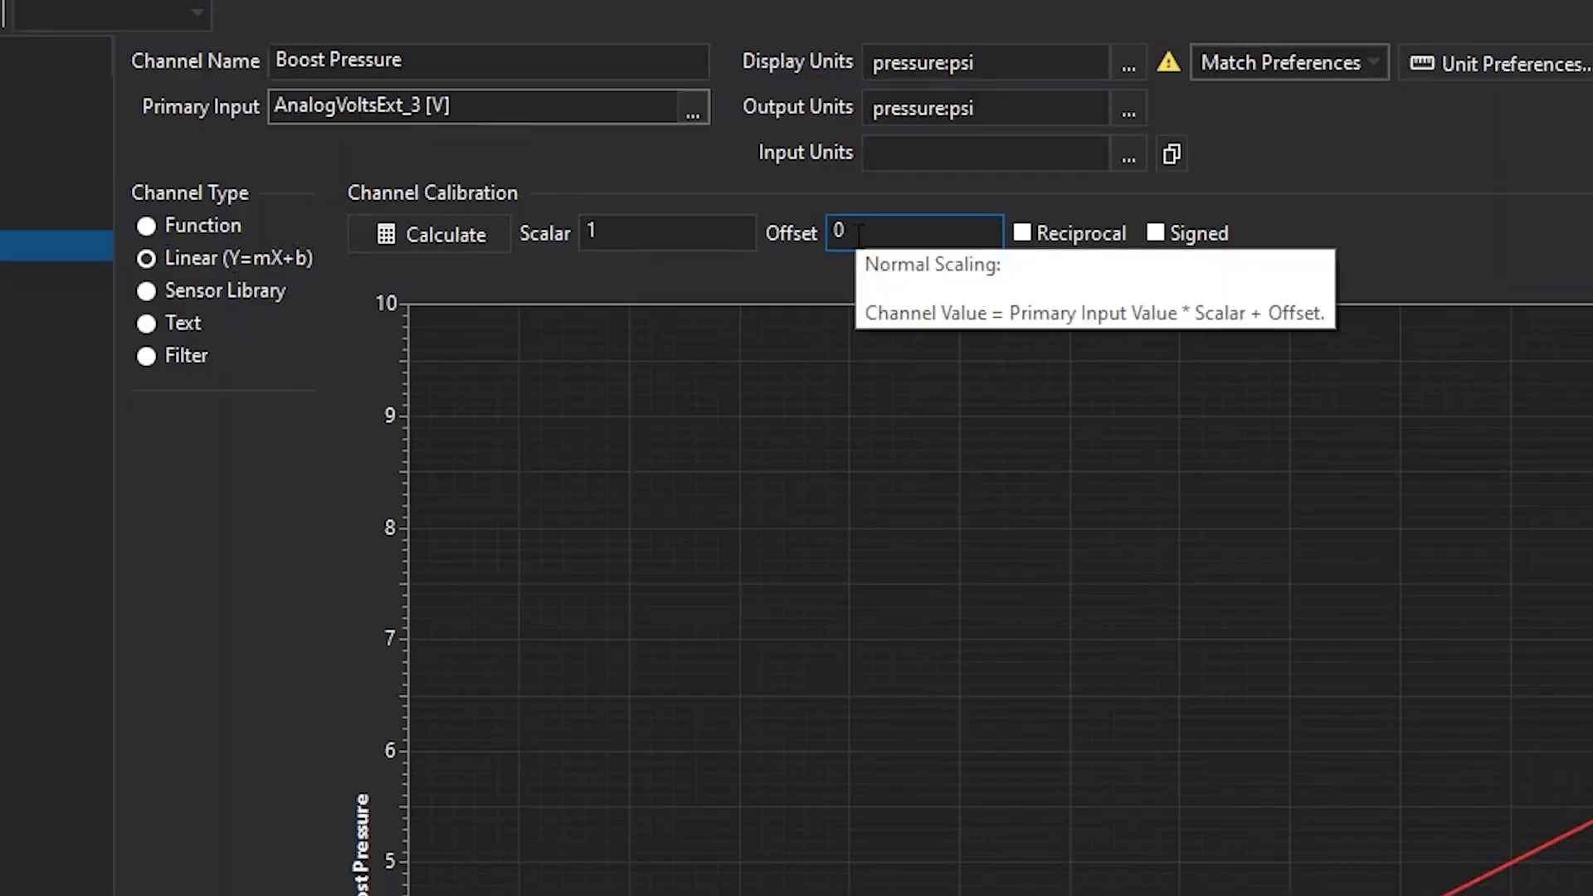
key("BackSpace")
type("-20.95")
left_click(606, 239)
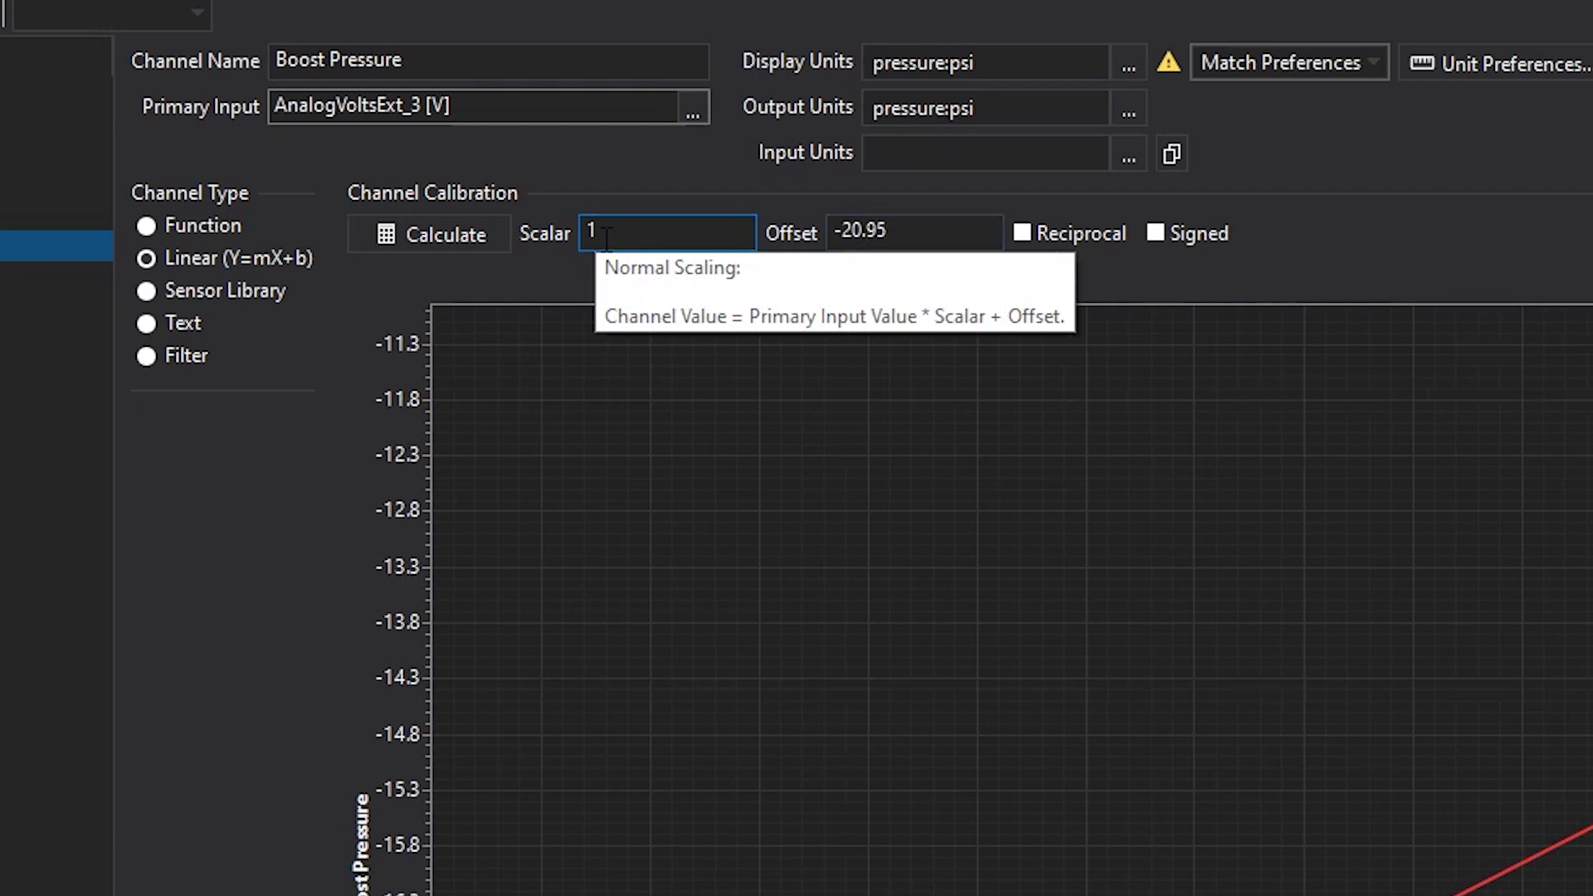
key("BackSpace")
type("12.5")
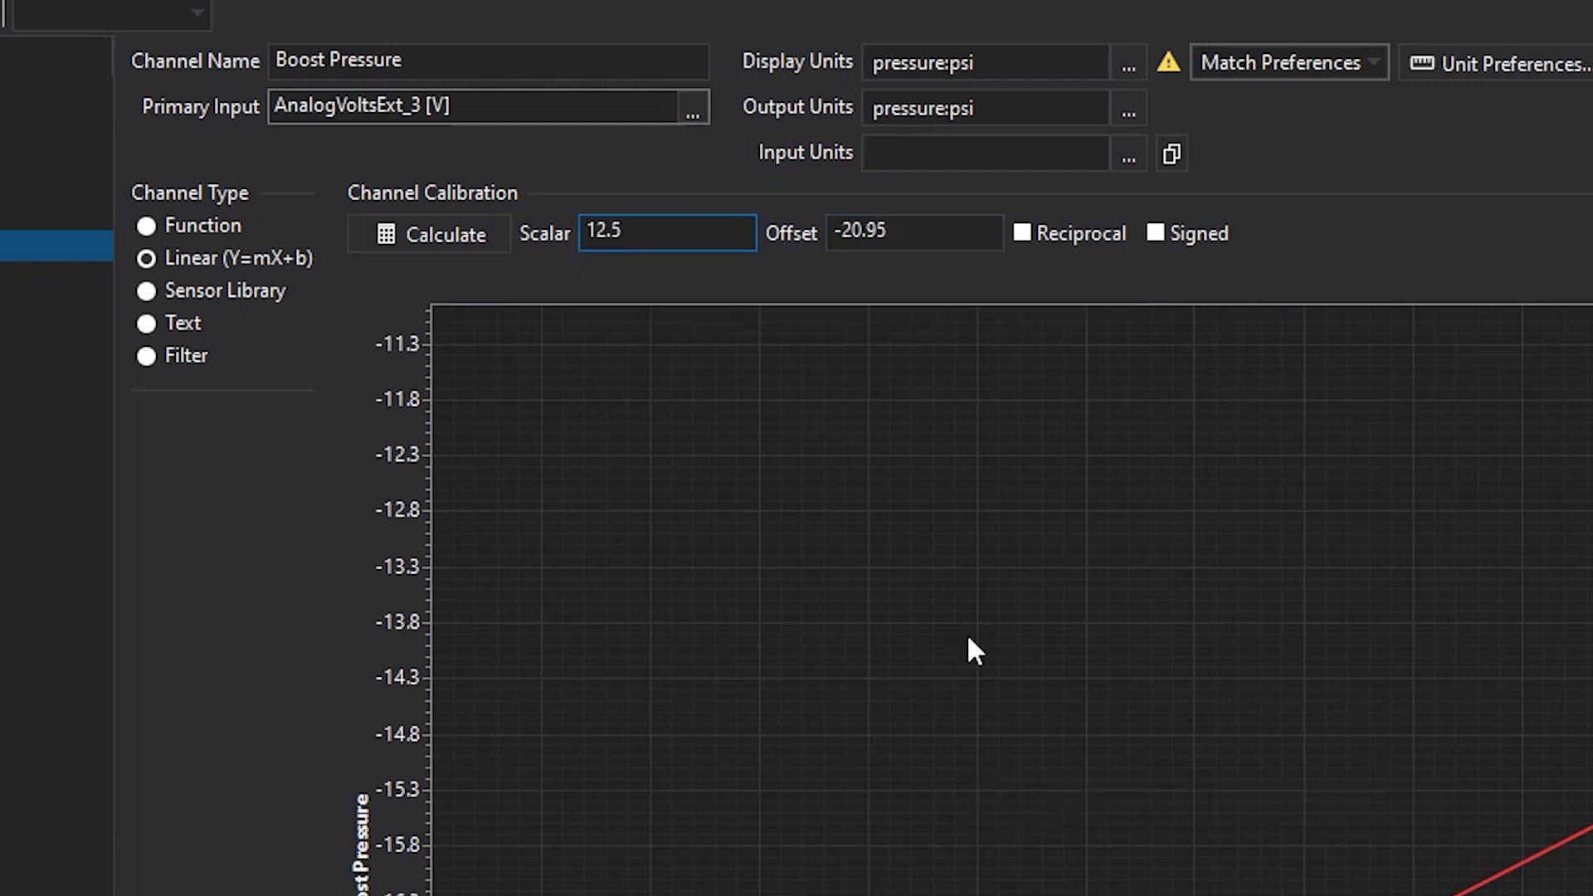
left_click(243, 584)
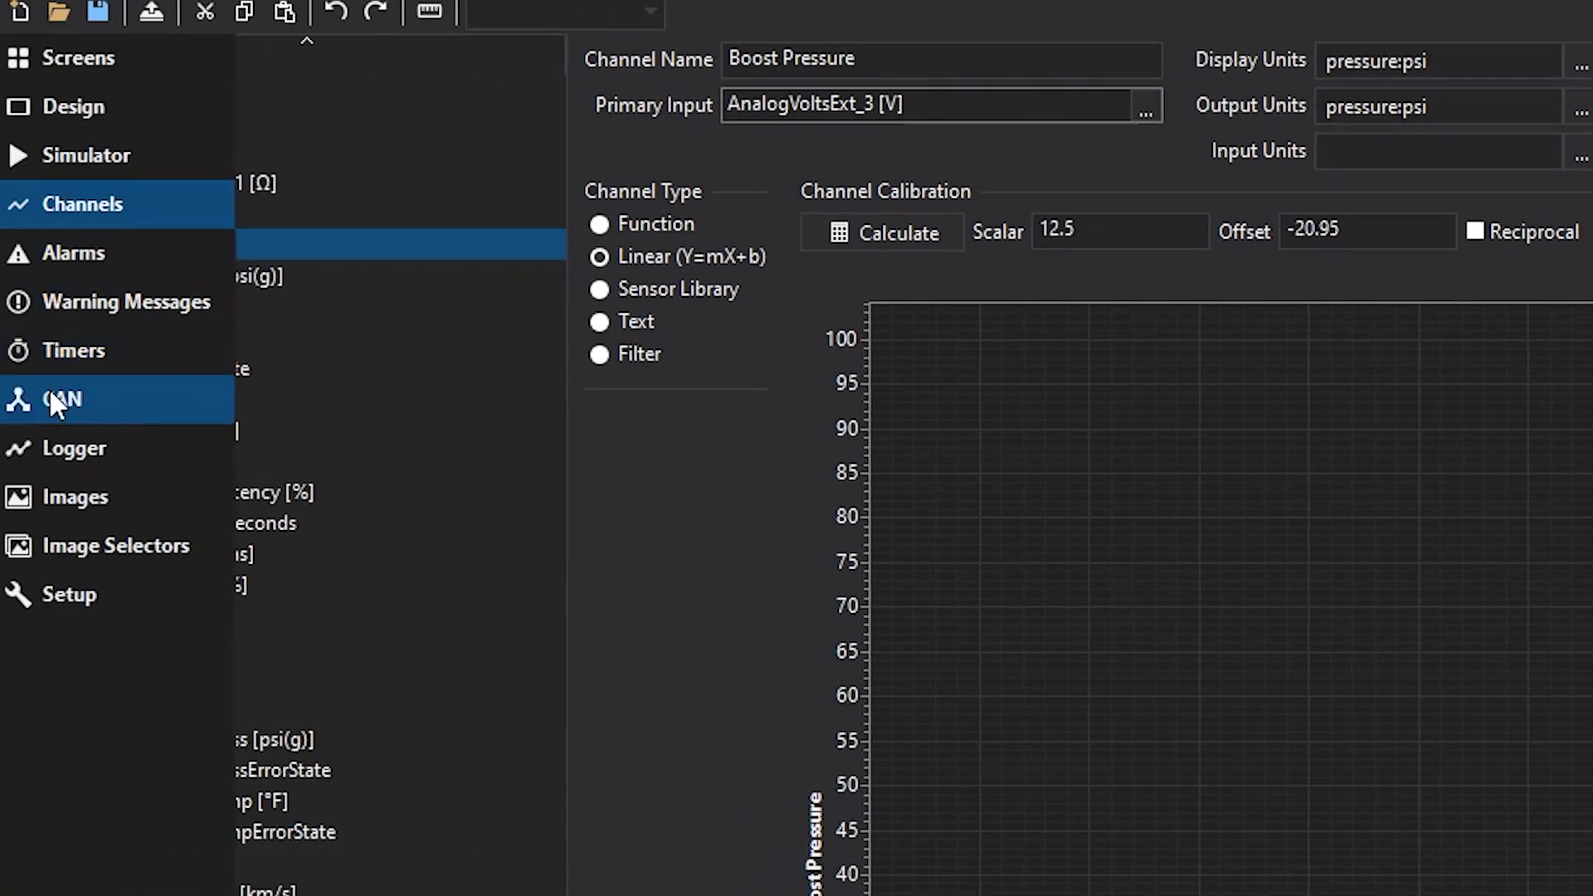
Import EngineModeSwitchStatus from the AEM 30-71XX Infinity 20161021.dbc file.
left_click(48, 389)
left_click(149, 541)
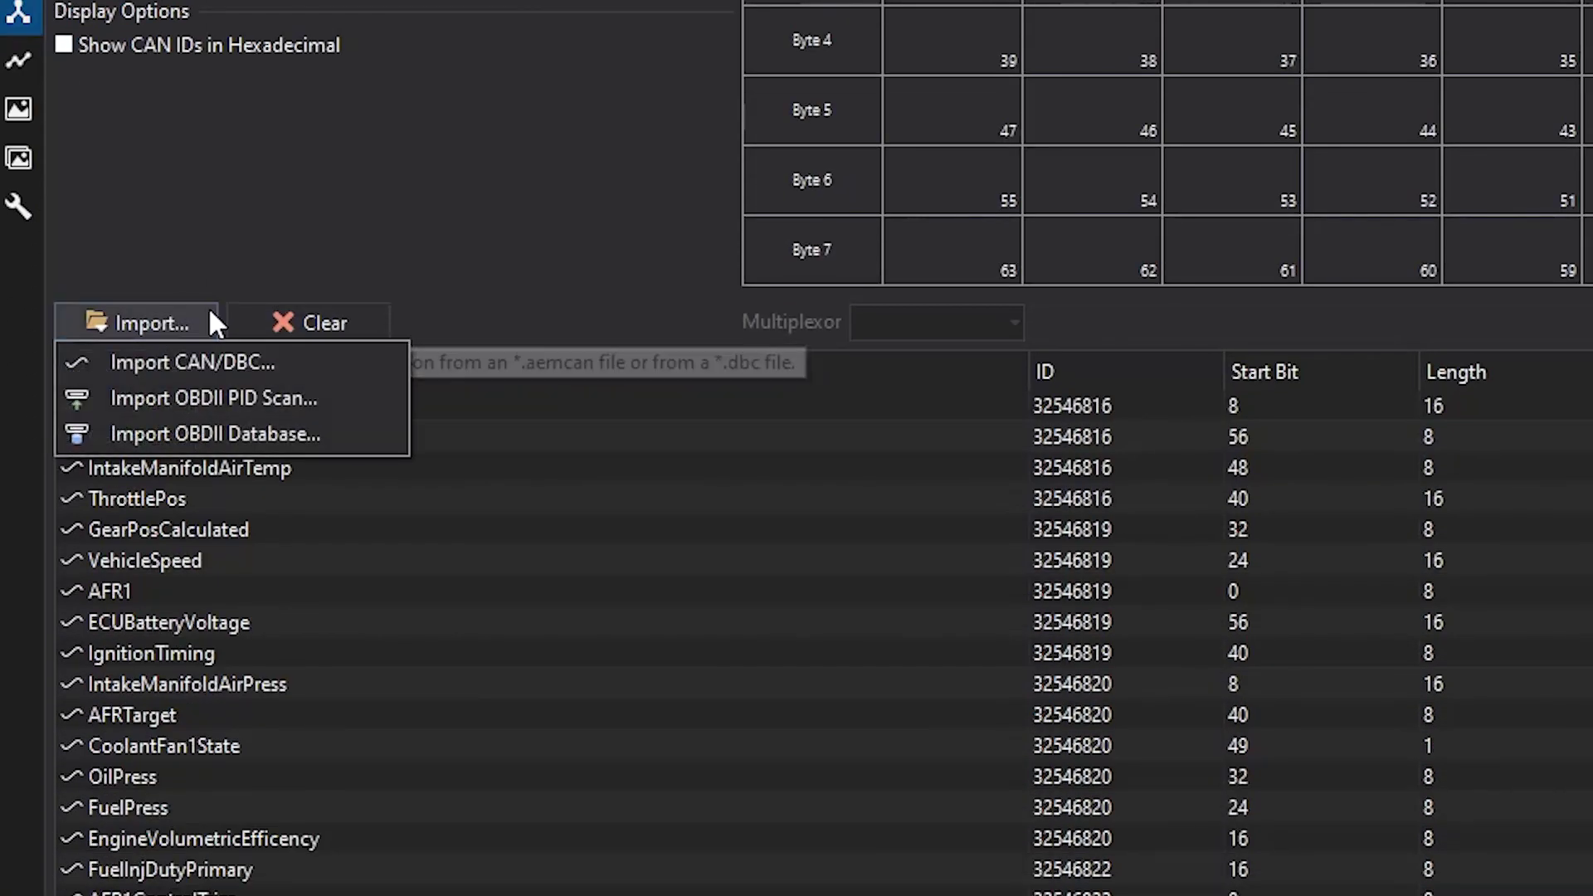
left_click(232, 360)
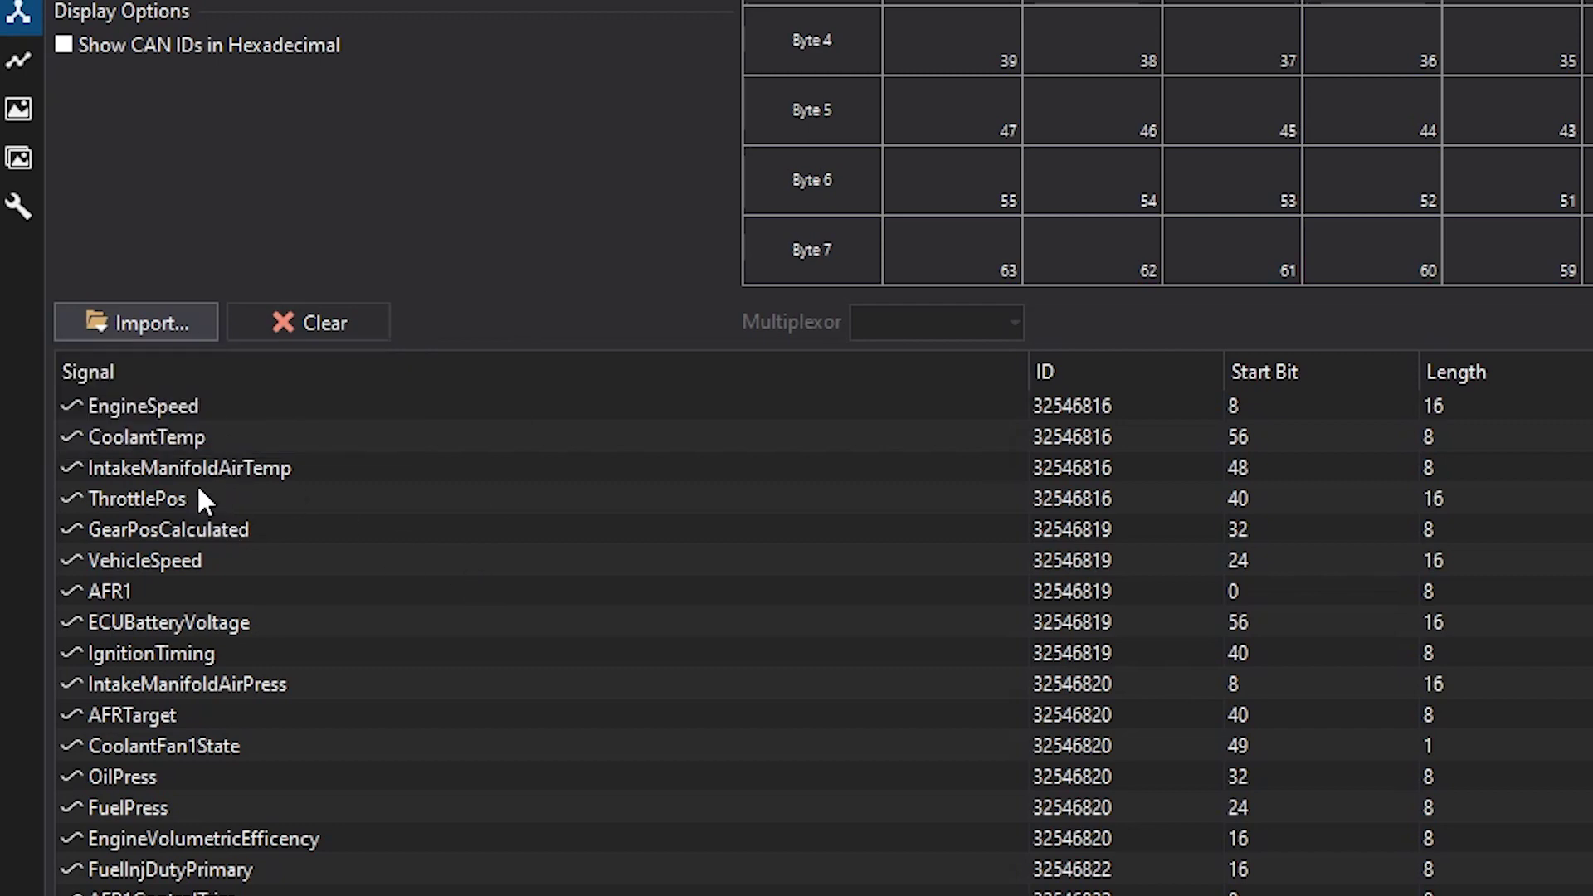
left_click(138, 322)
left_click(158, 359)
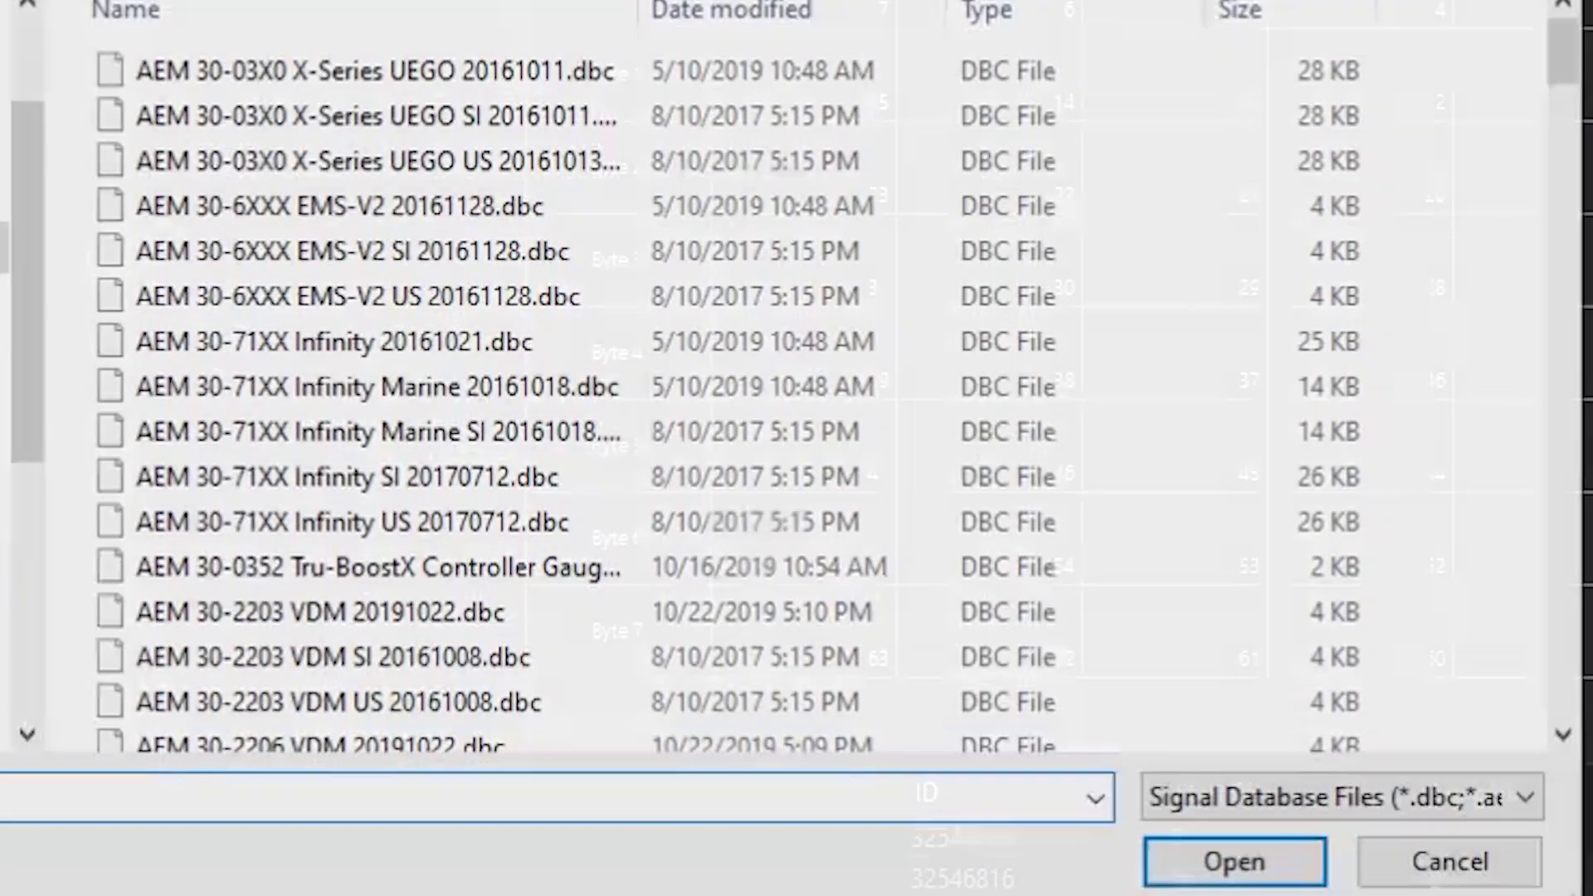
left_click(405, 343)
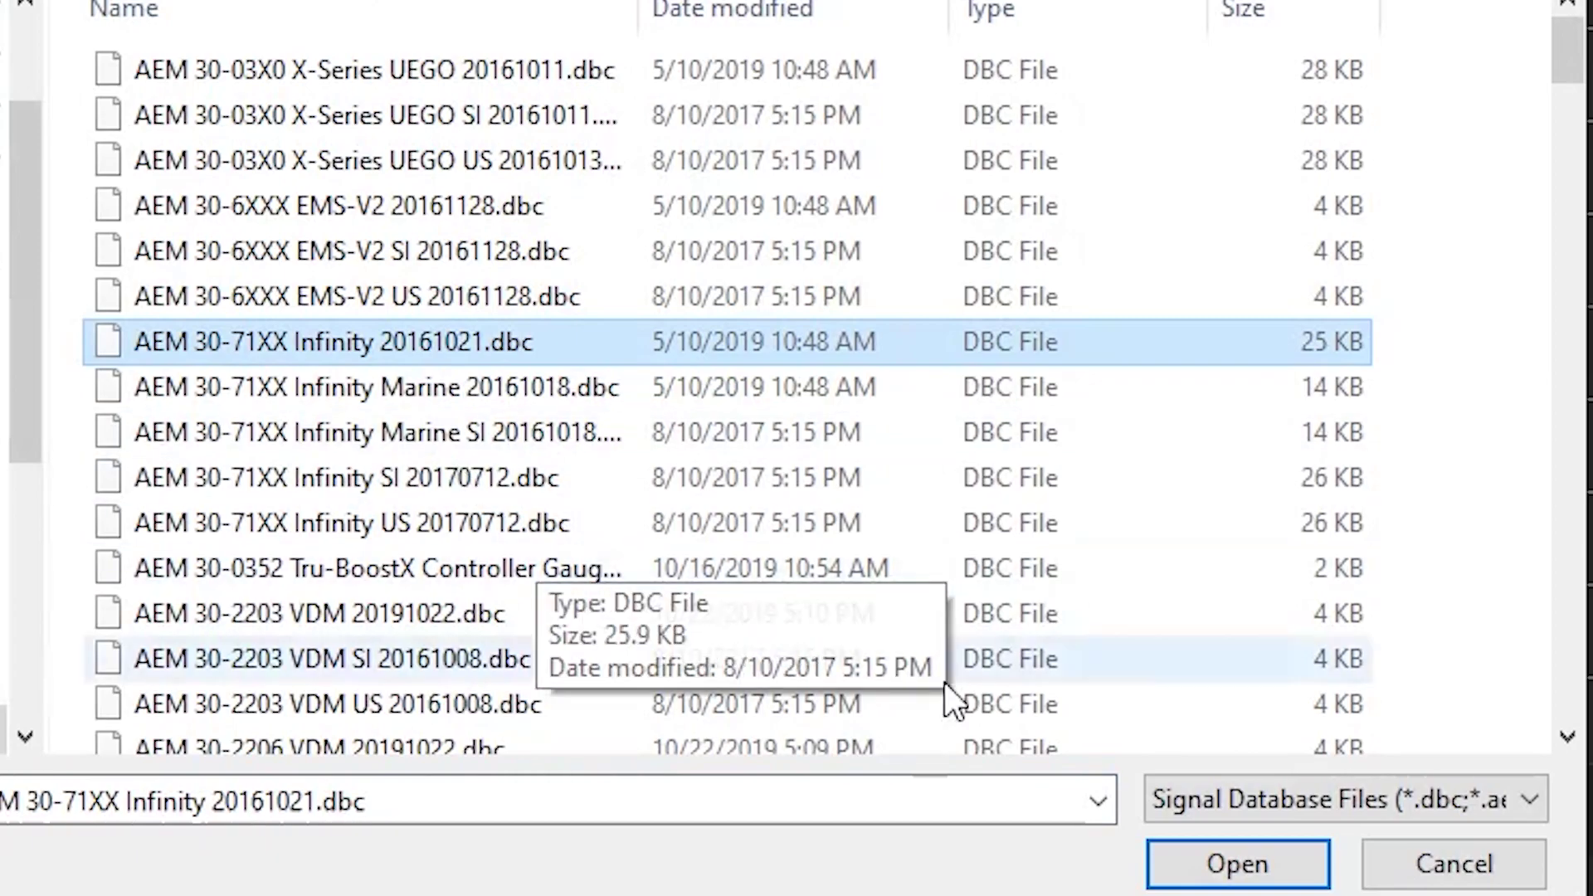
left_click(1224, 867)
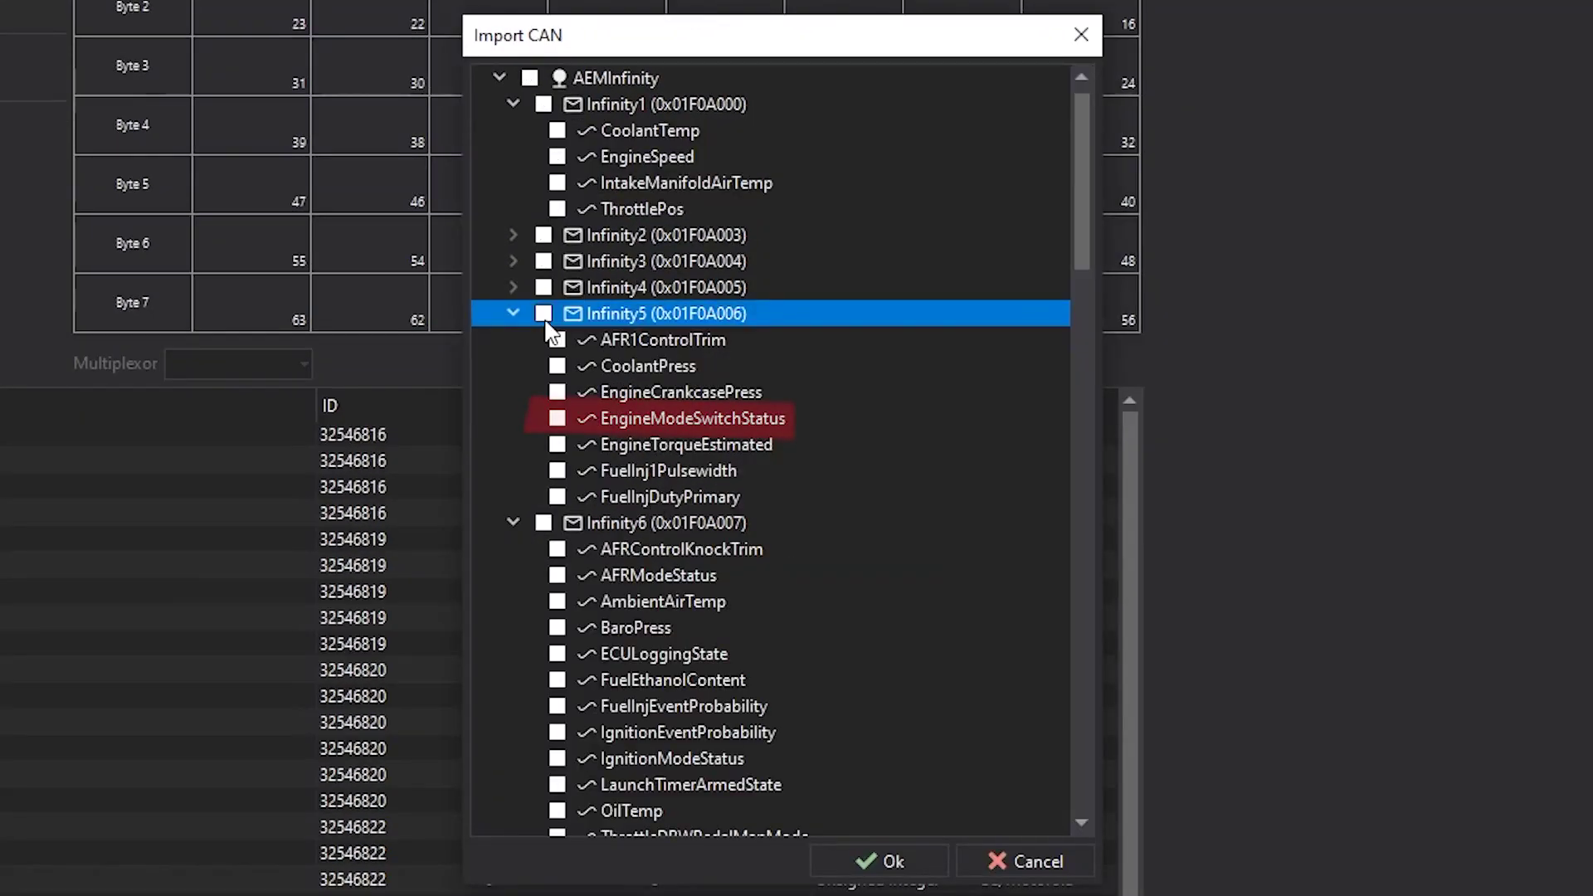
left_click(557, 418)
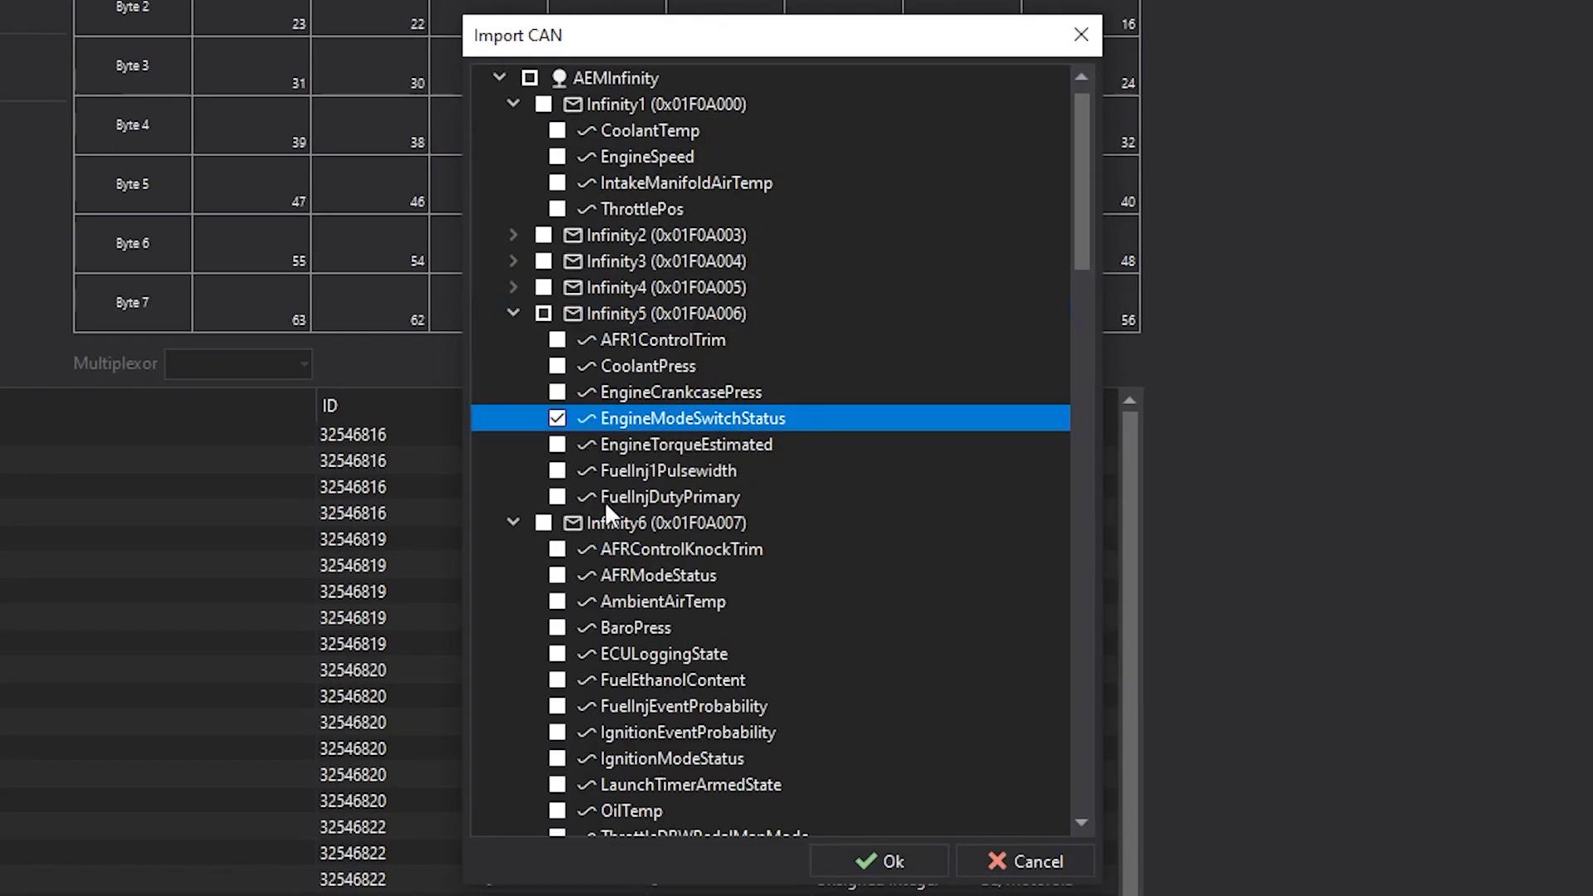
left_click(848, 855)
Open the AEM 30-2226 CSM6 20180713.dbc file and mark only FuelLevelExt for import.
left_click(139, 321)
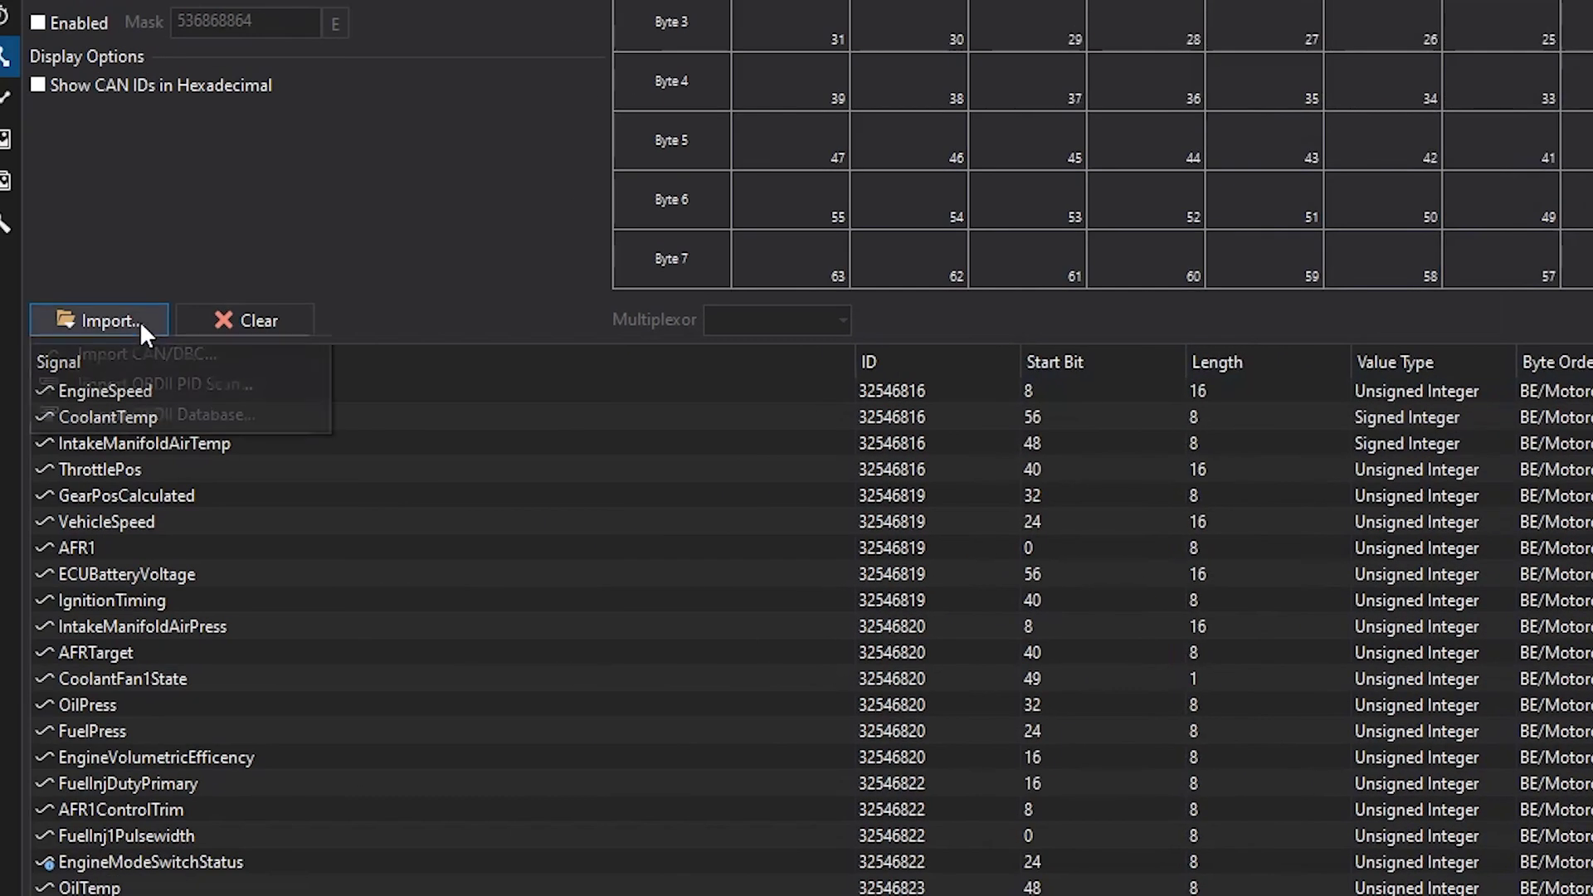
left_click(146, 353)
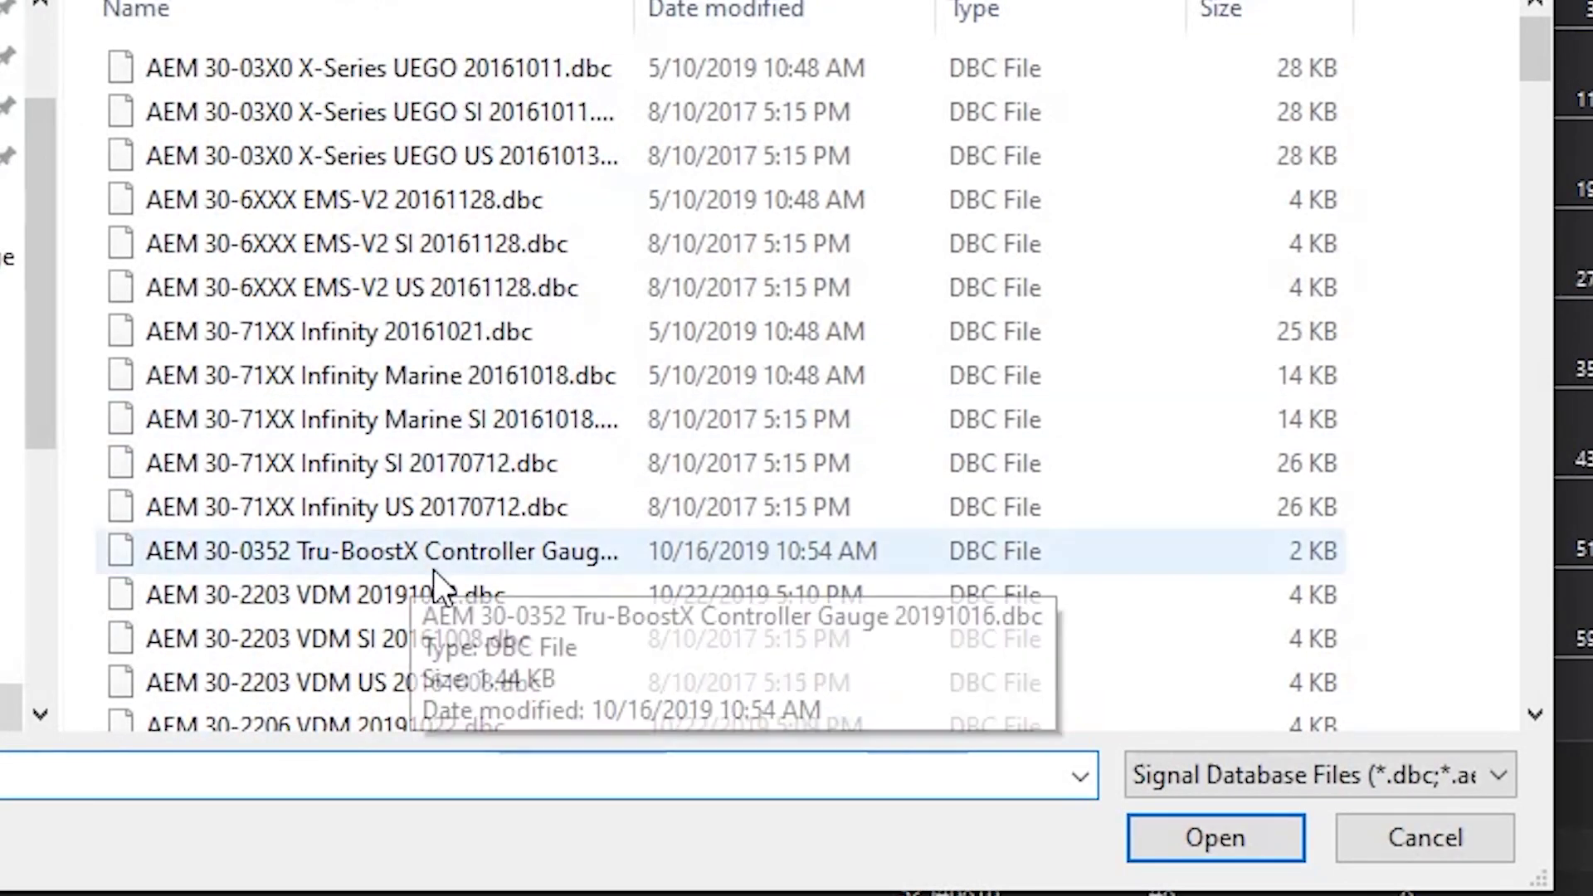
scroll(434, 580, "down", 1)
left_click(432, 621)
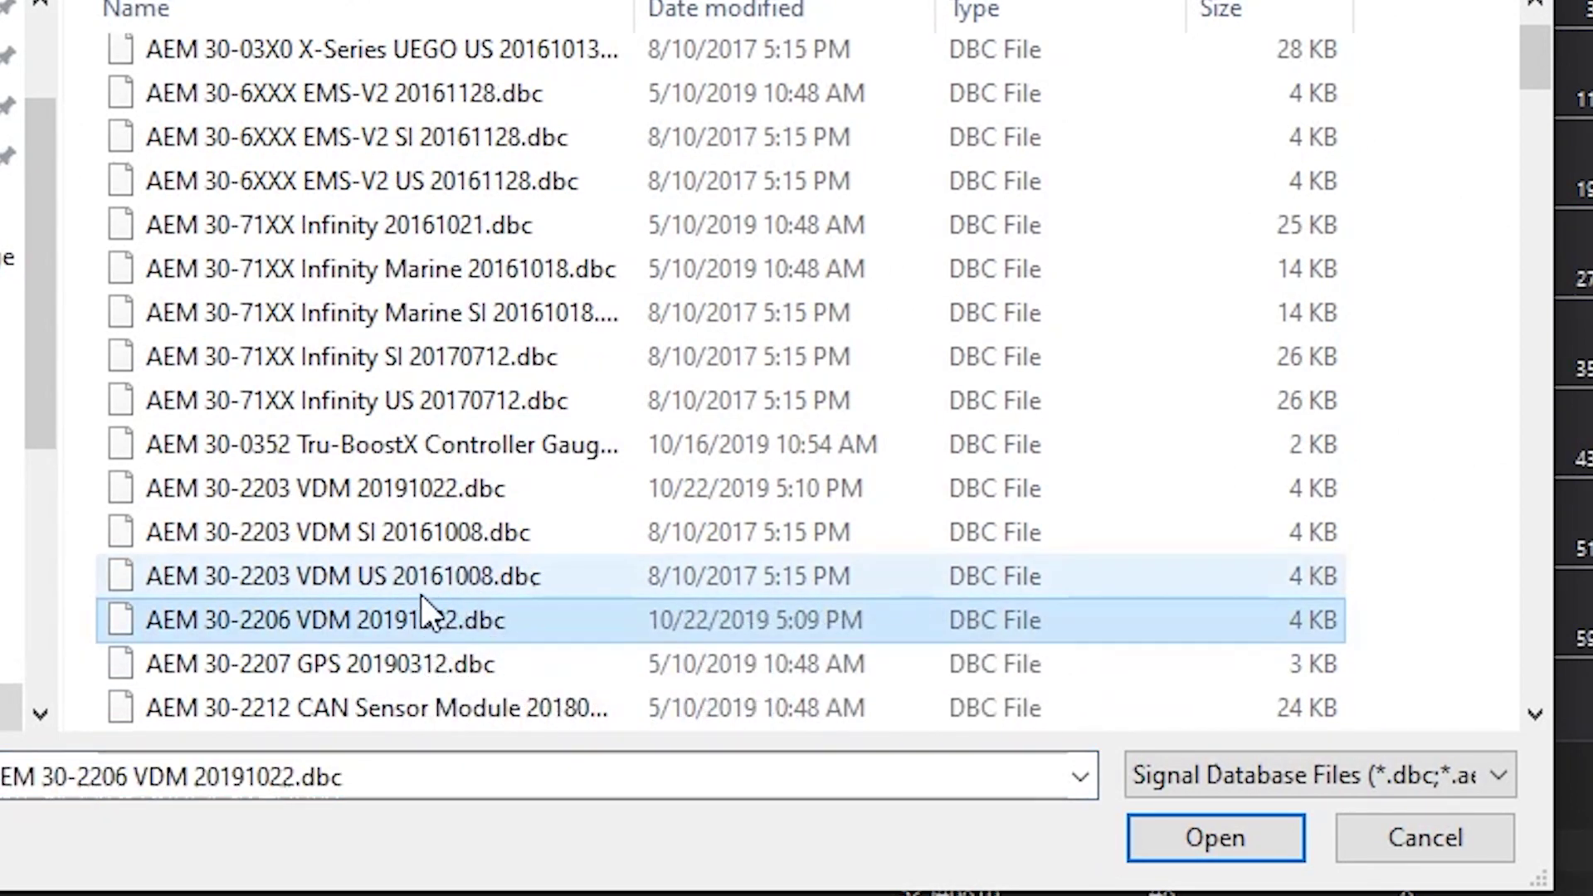
scroll(448, 655, "down", 2)
left_click(448, 664)
left_click(1194, 848)
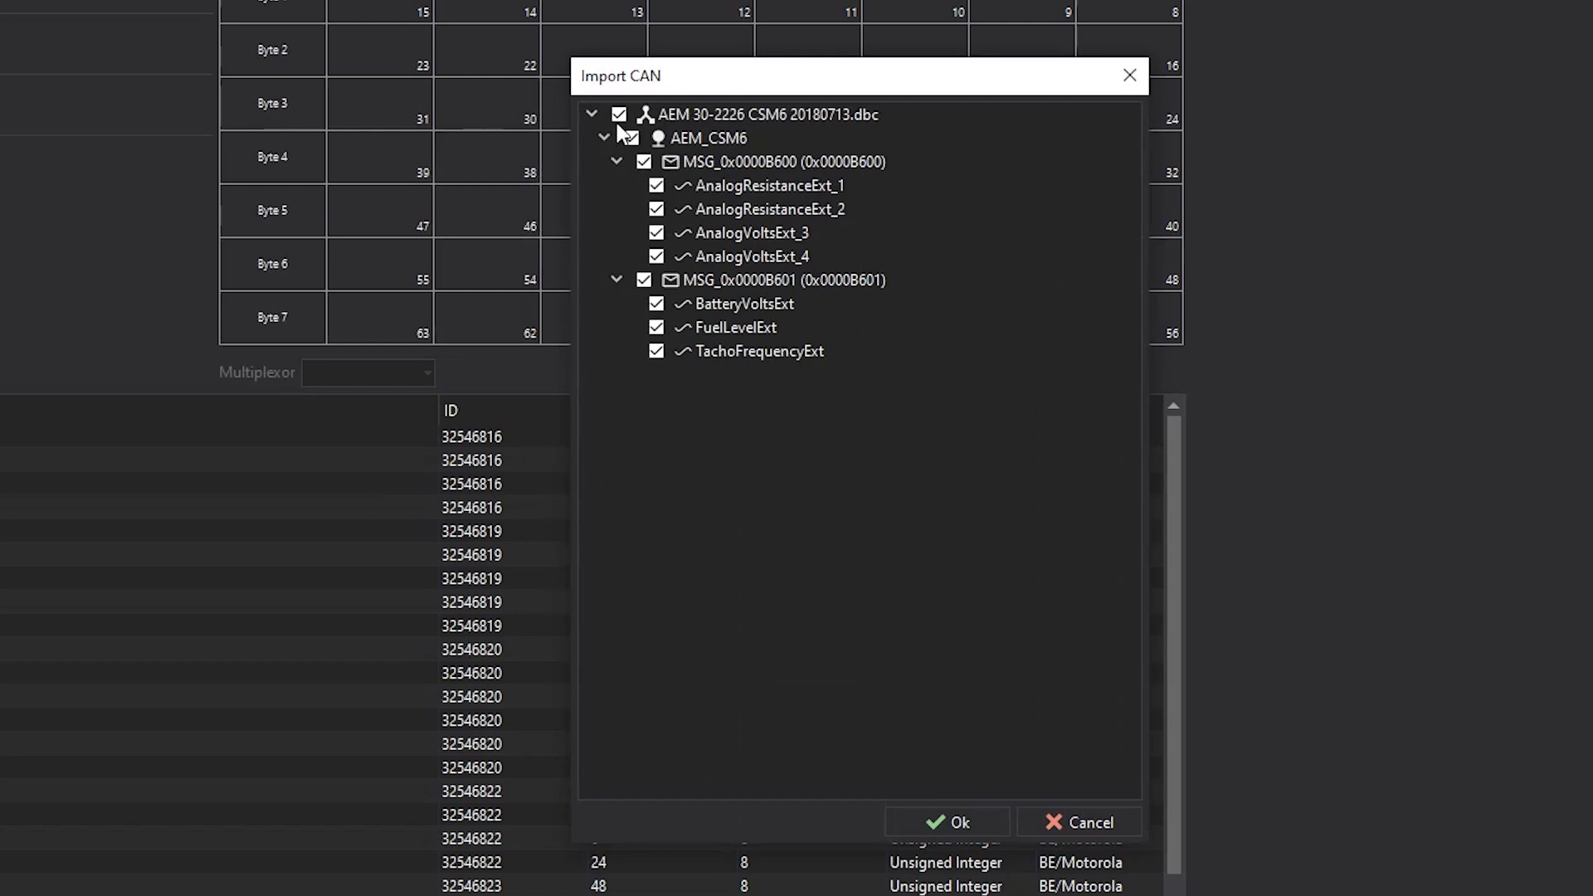
left_click(619, 115)
left_click(619, 115)
left_click(656, 327)
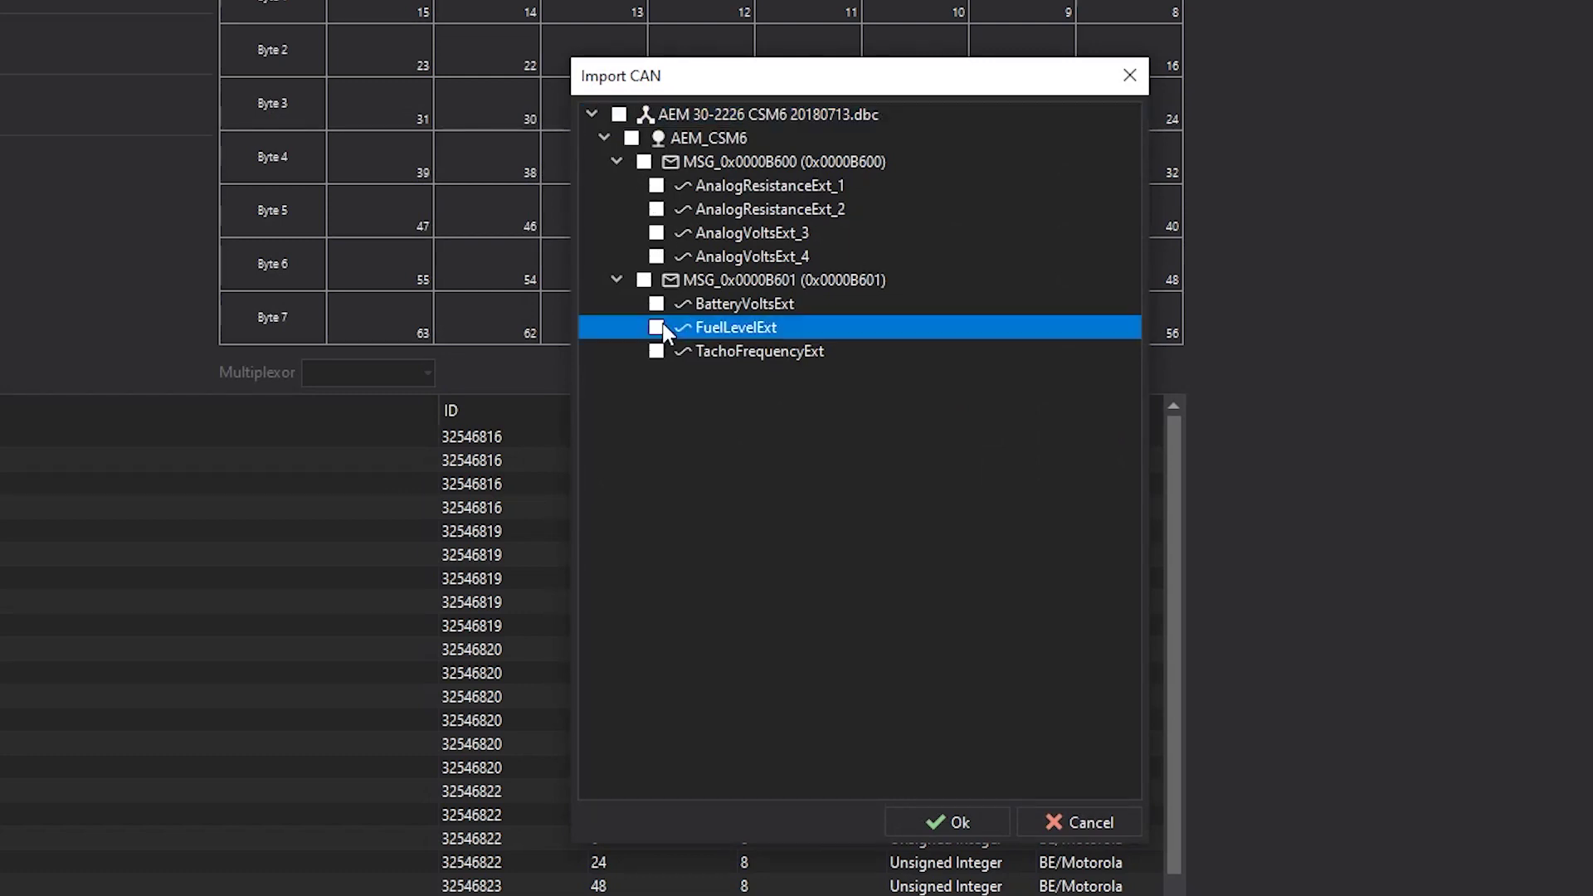
Finish the FuelLevelExt import and view the EngineModeSwitchStatus channel in the channel list.
left_click(952, 822)
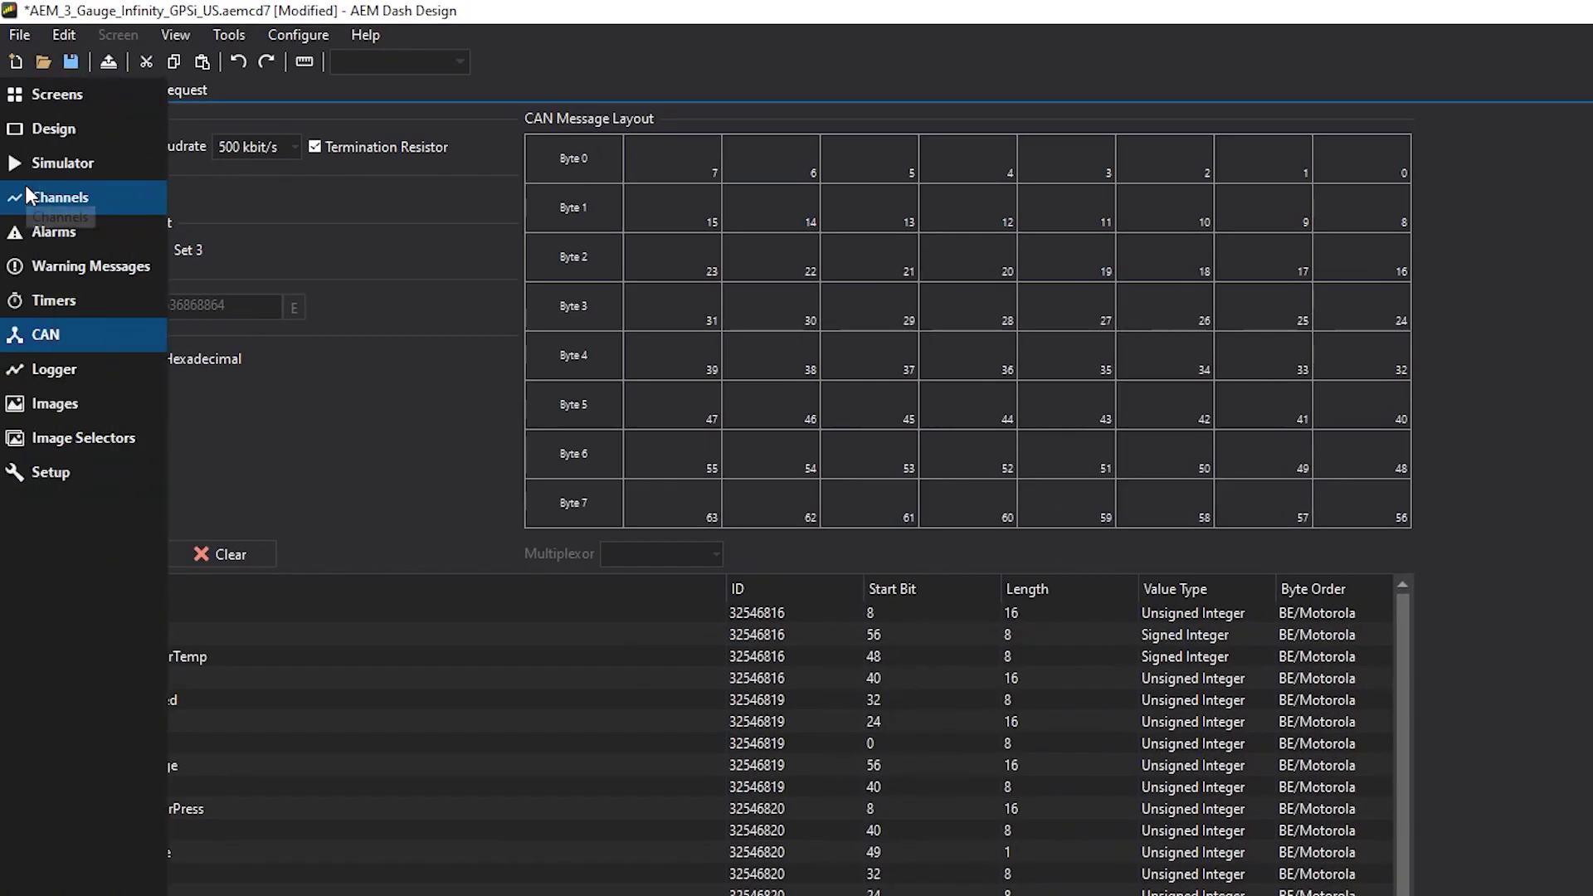
left_click(22, 195)
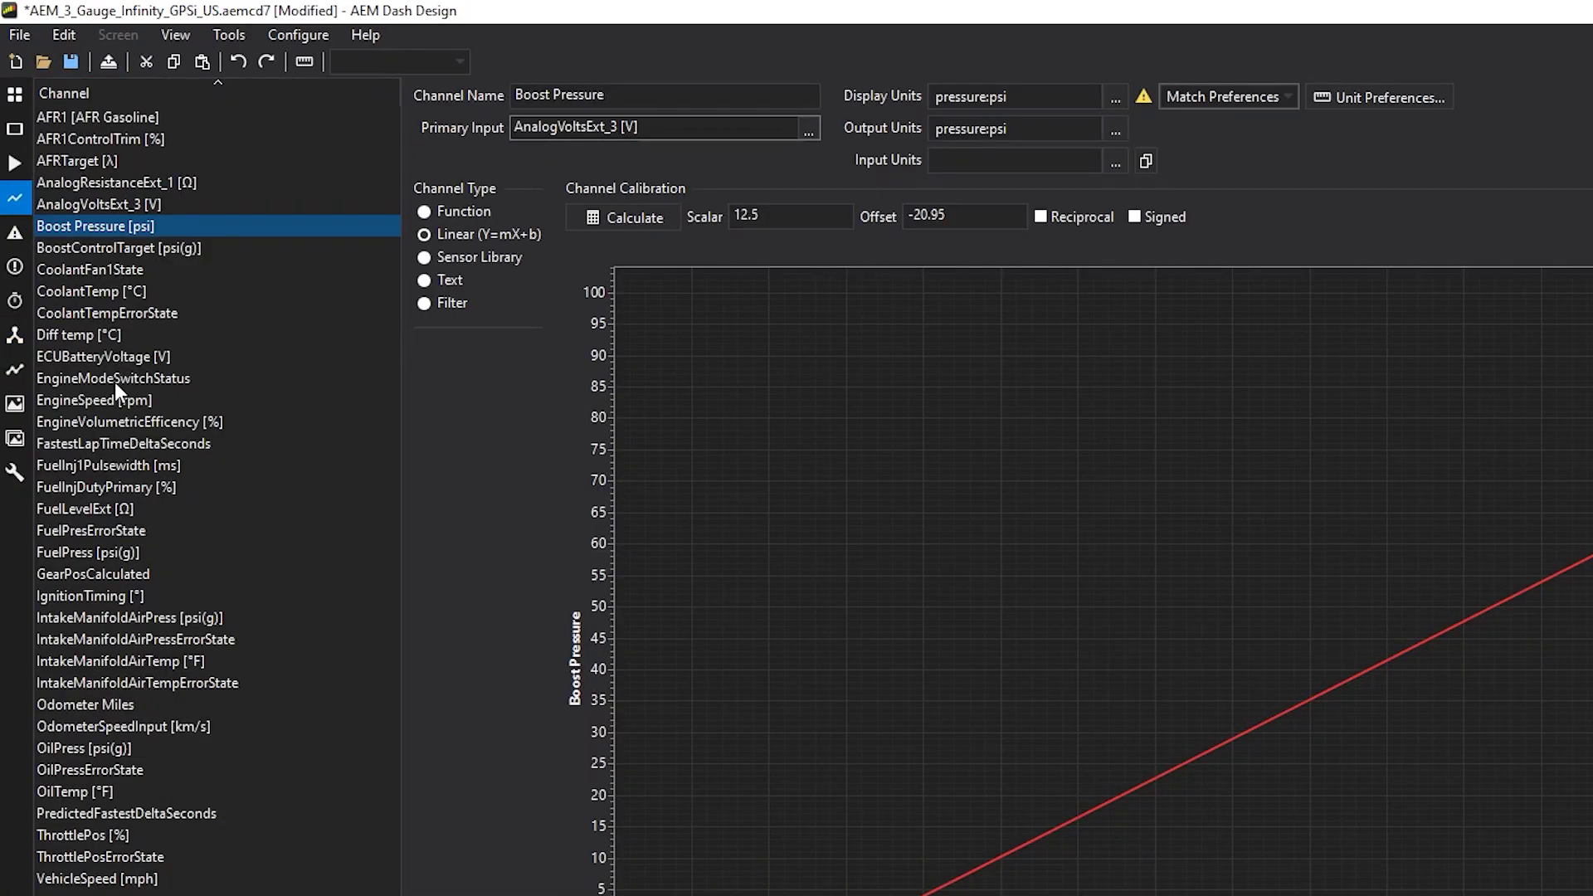
left_click(144, 382)
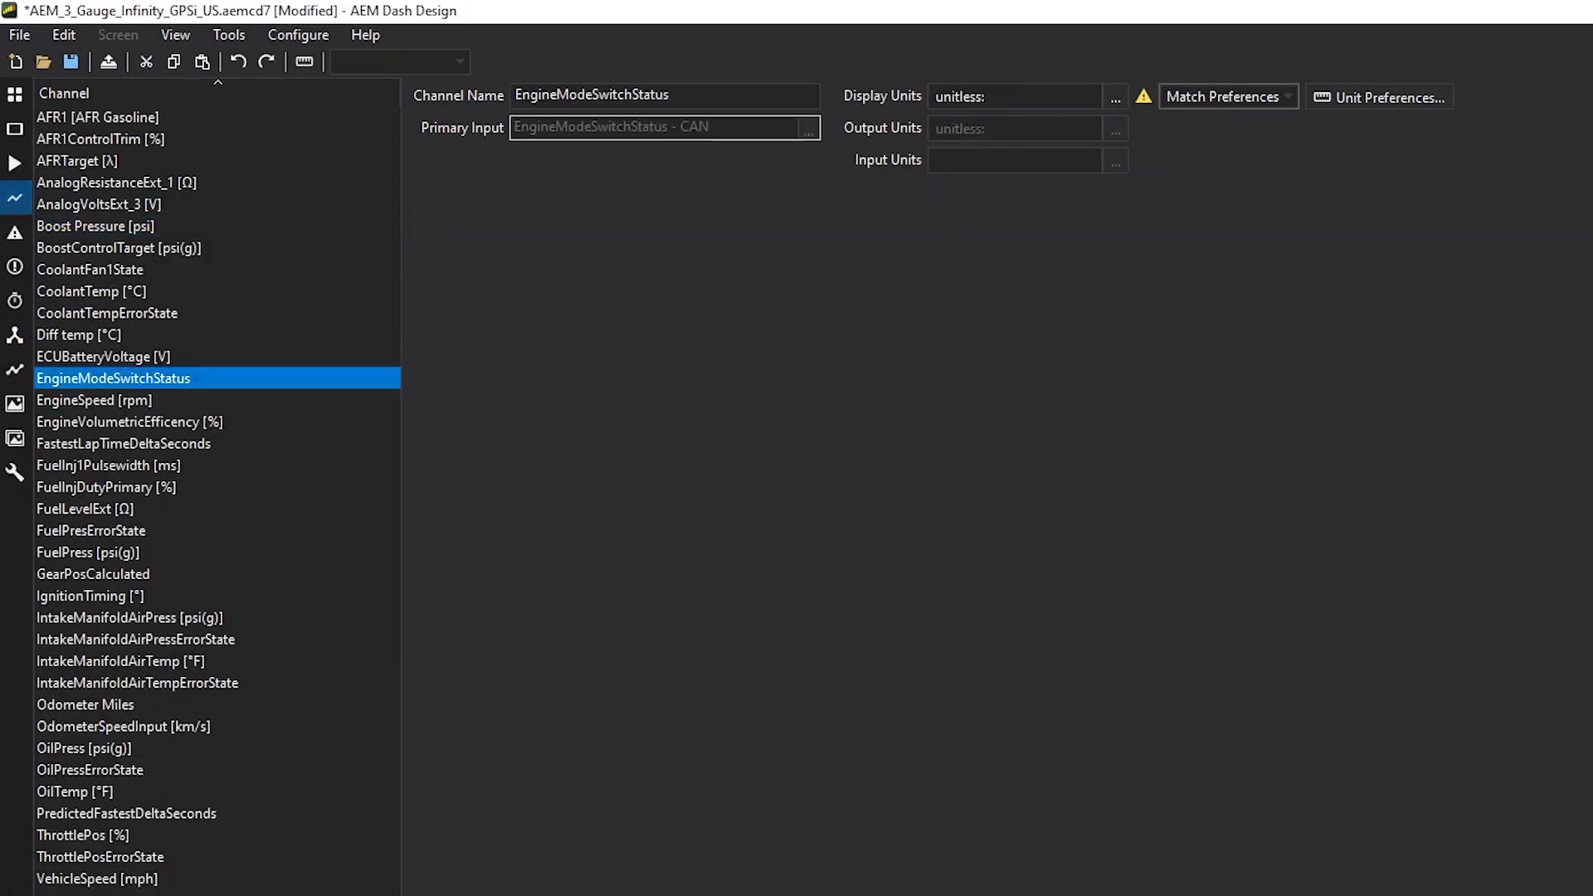
Add an 'Engine mode' channel reading EngineModeSwitchStatus, with Channel Type Text.
left_click(365, 842)
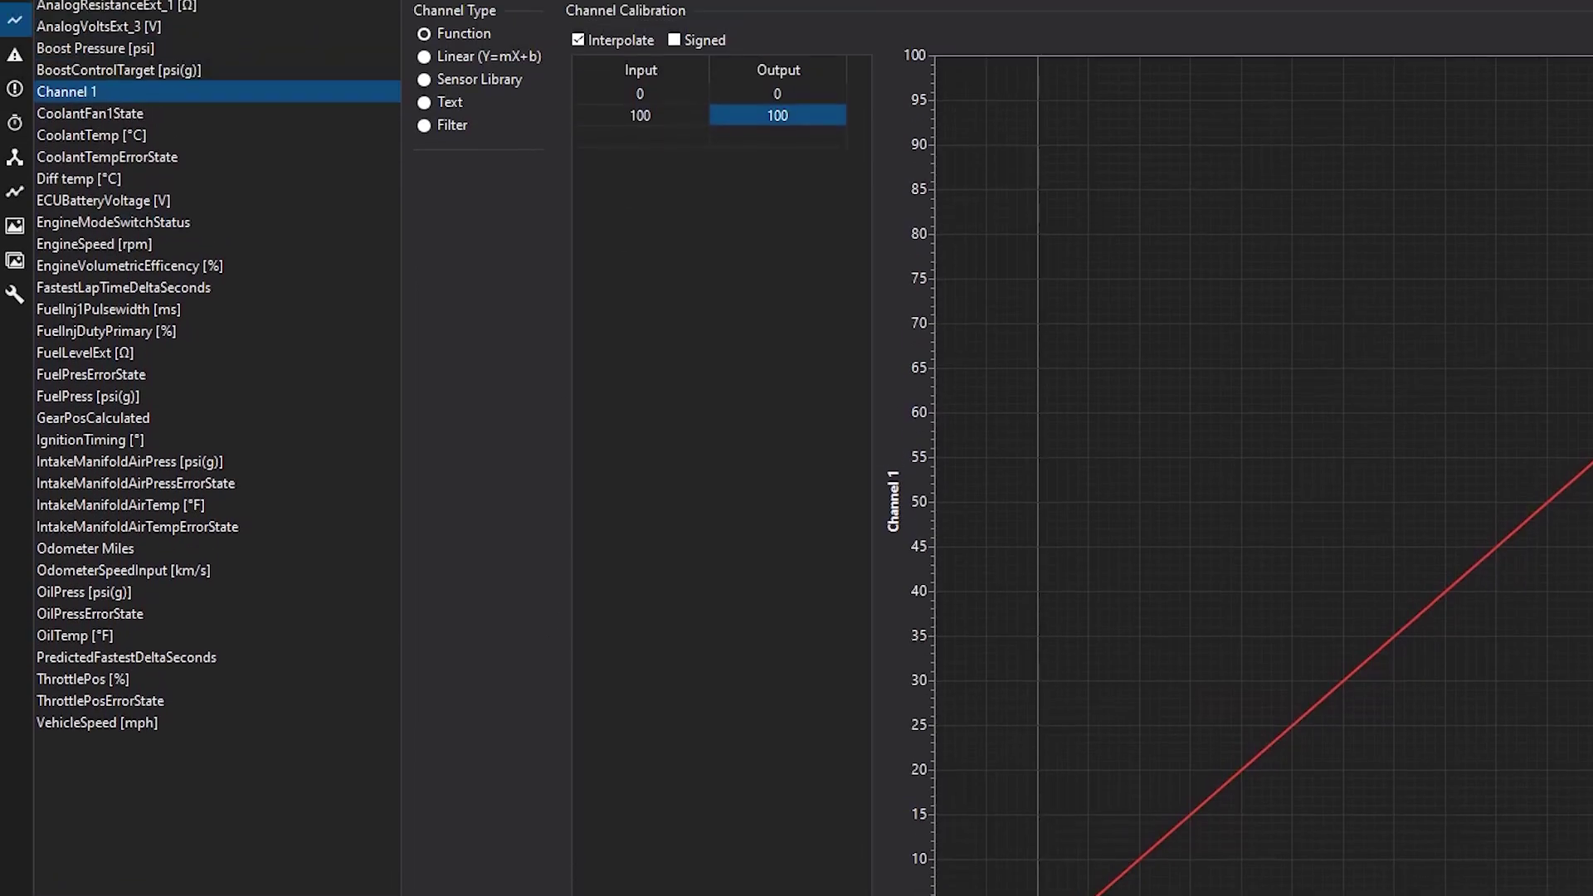
type("Engine mode")
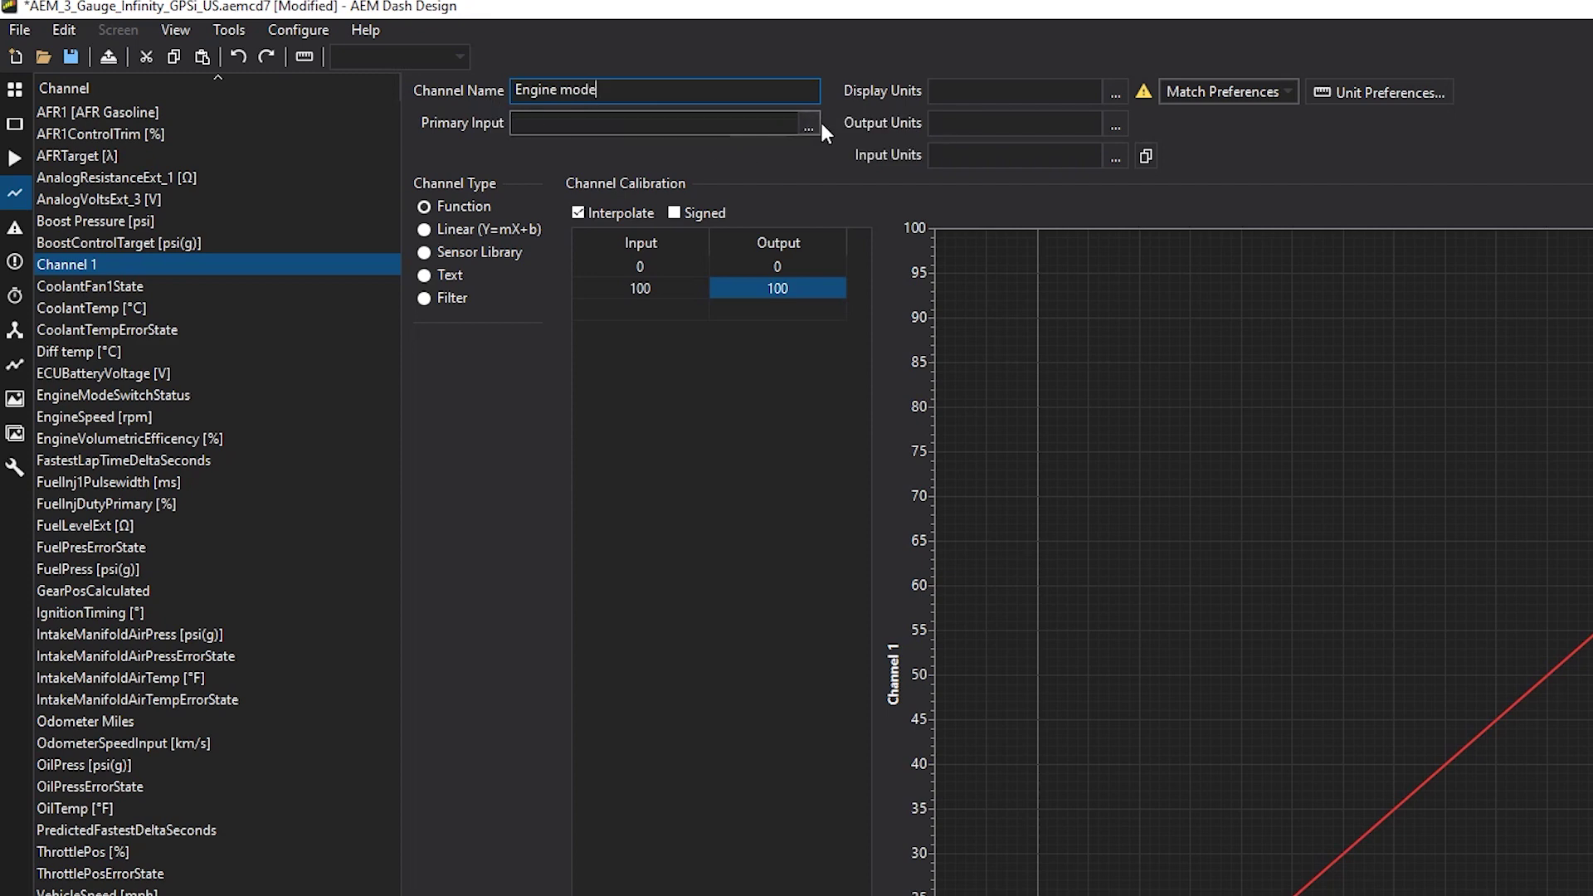
left_click(809, 126)
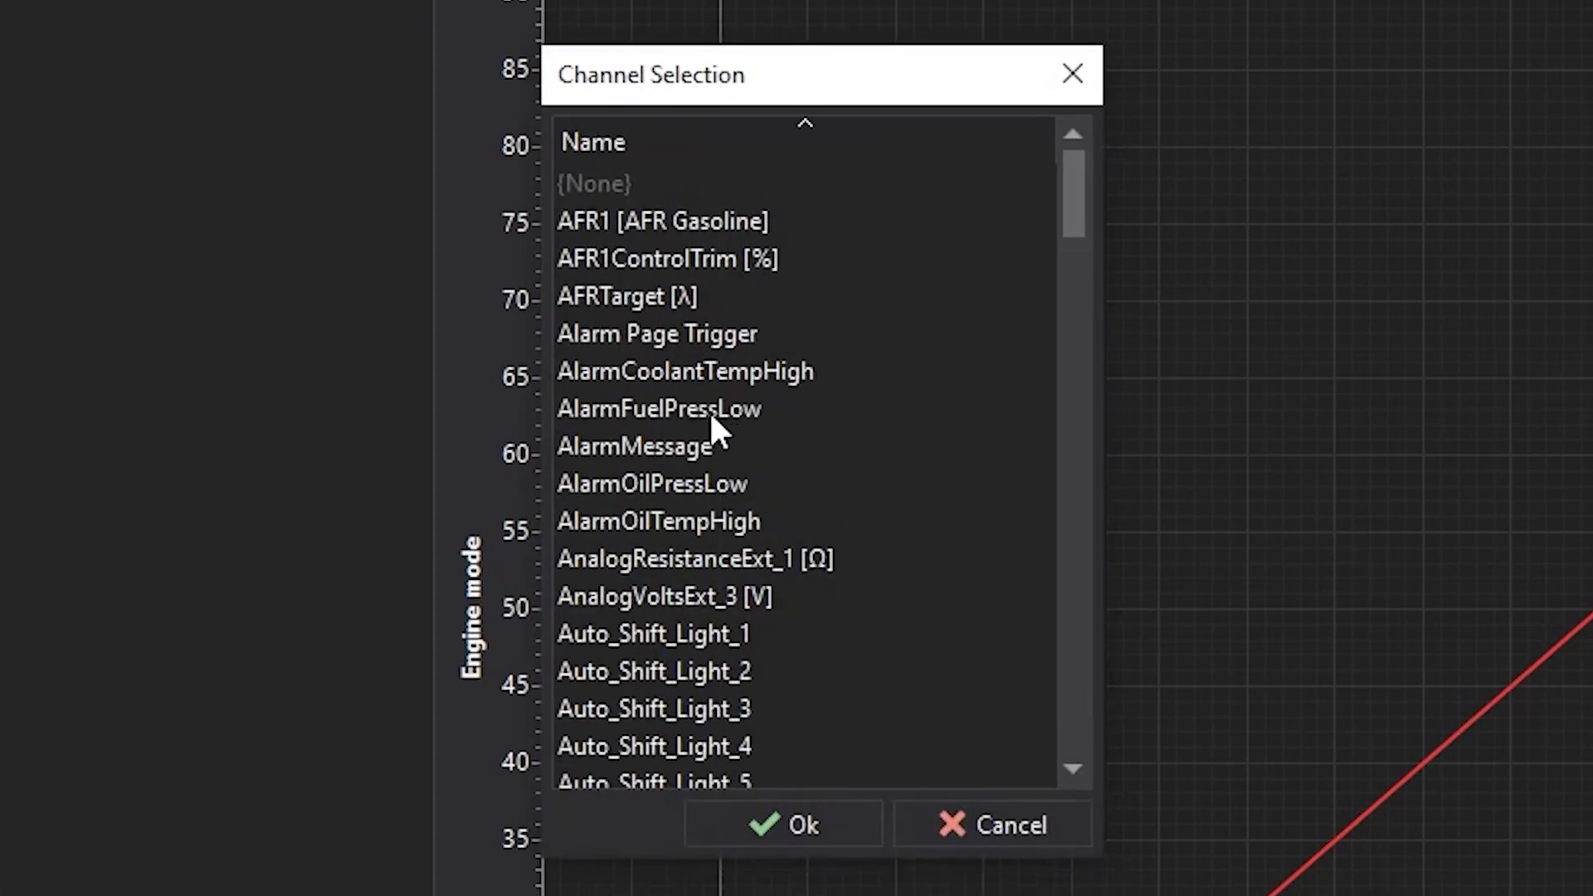
scroll(708, 409, "down", 6)
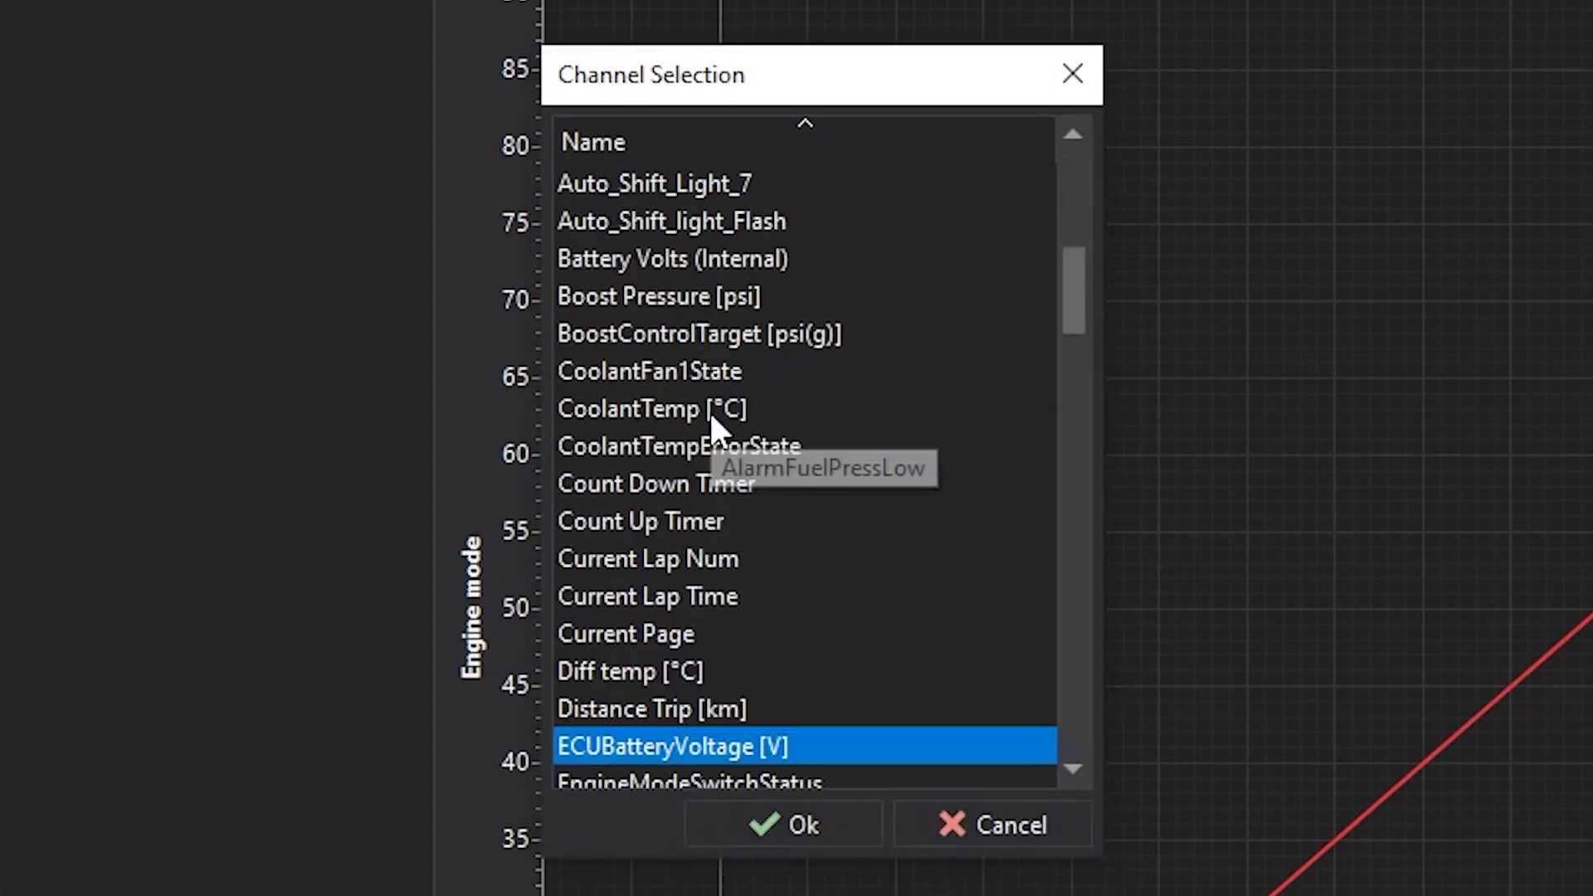
scroll(709, 656, "down", 1)
left_click(729, 671)
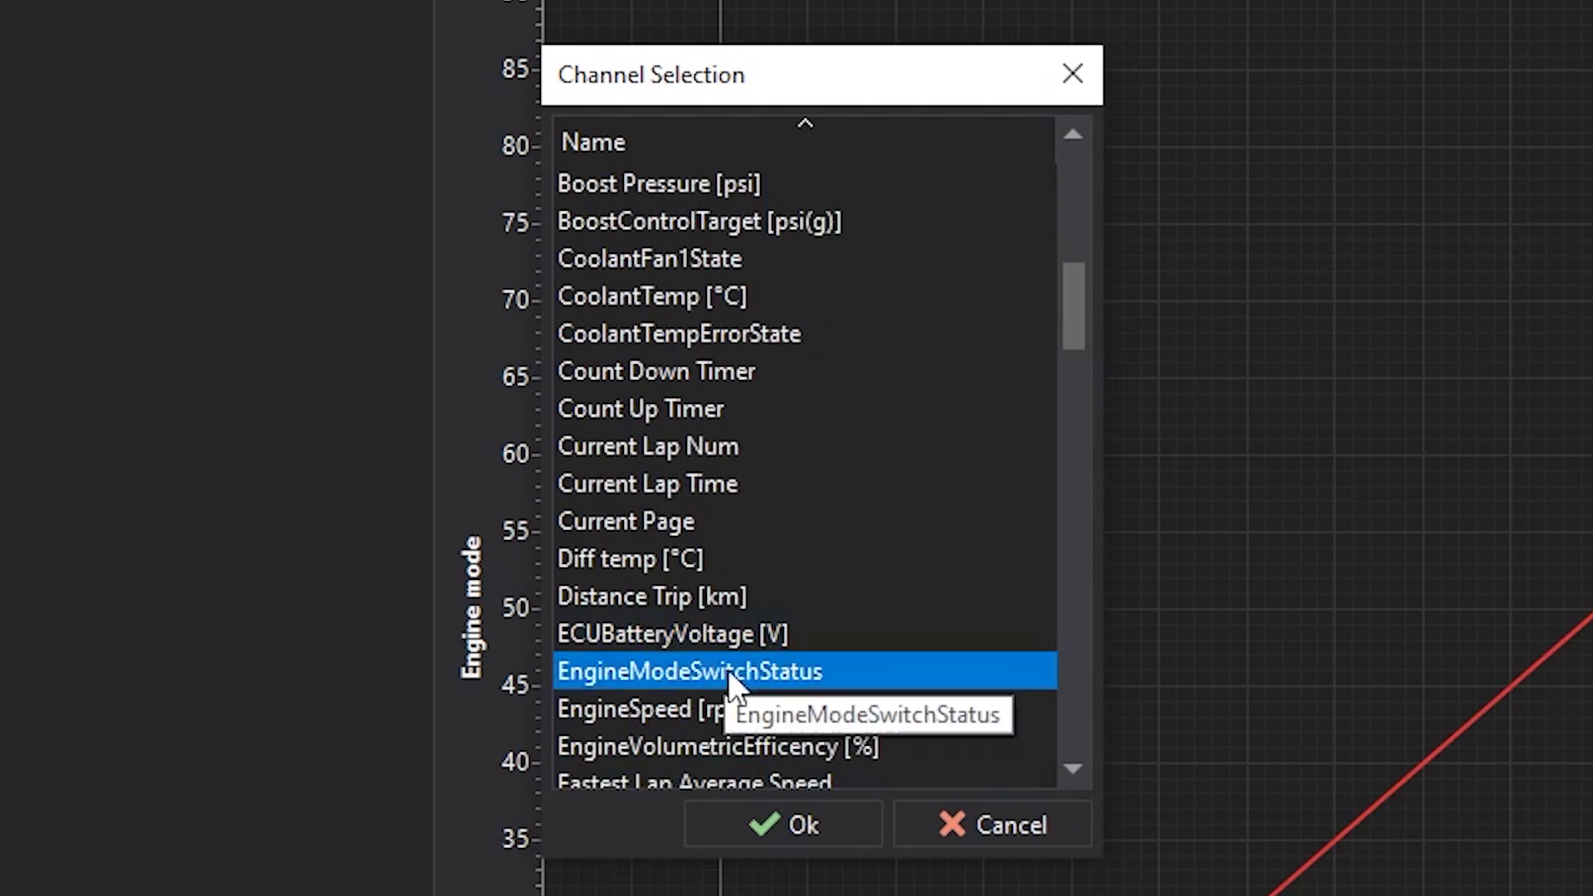
left_click(767, 824)
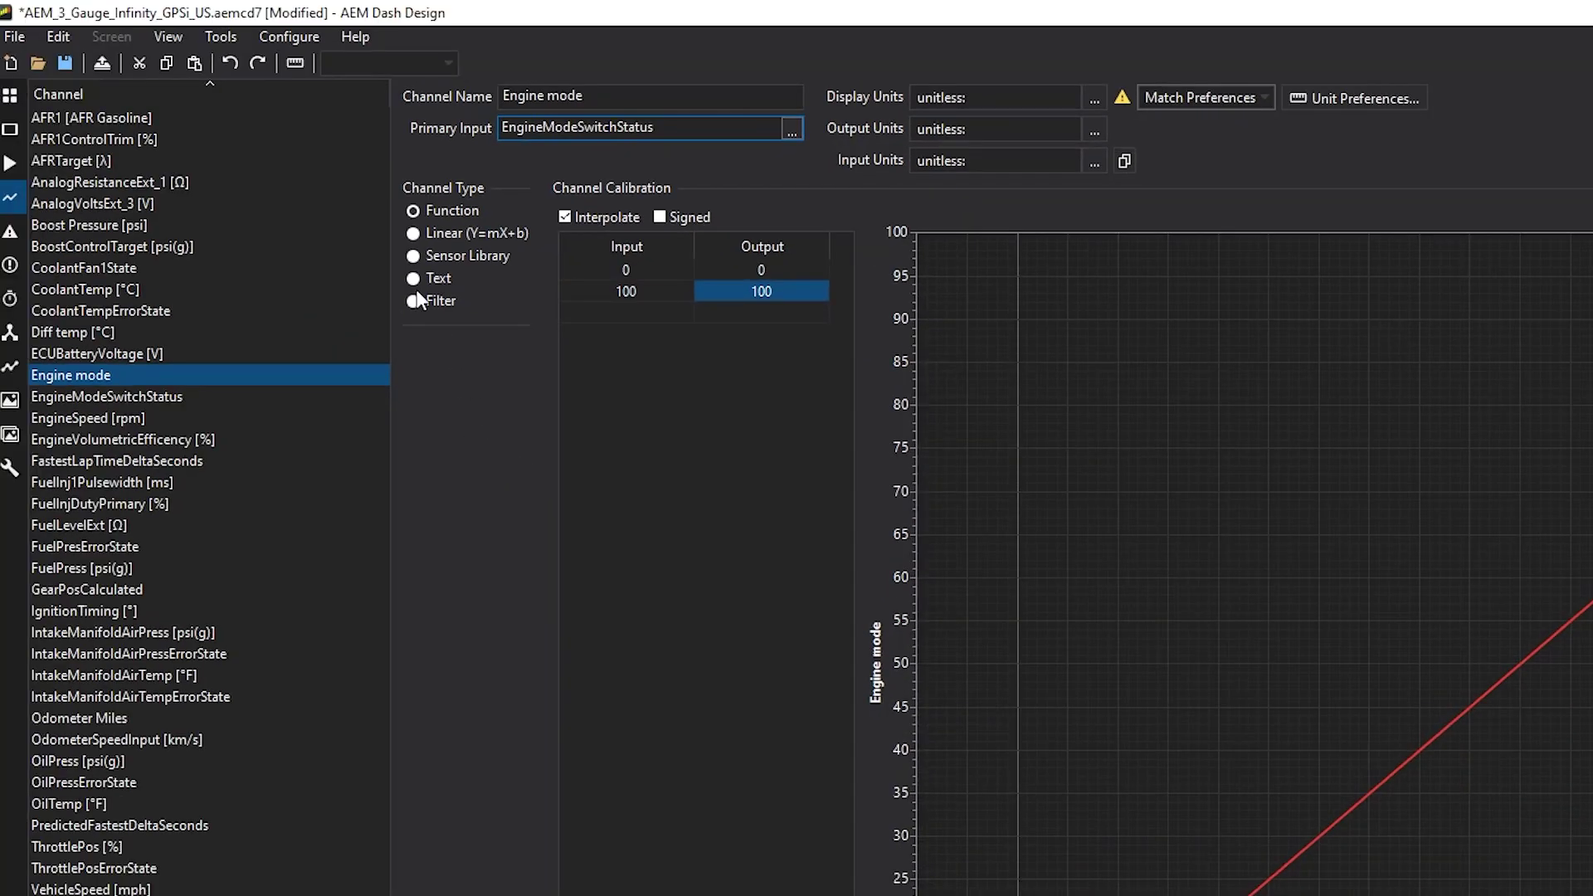
left_click(423, 278)
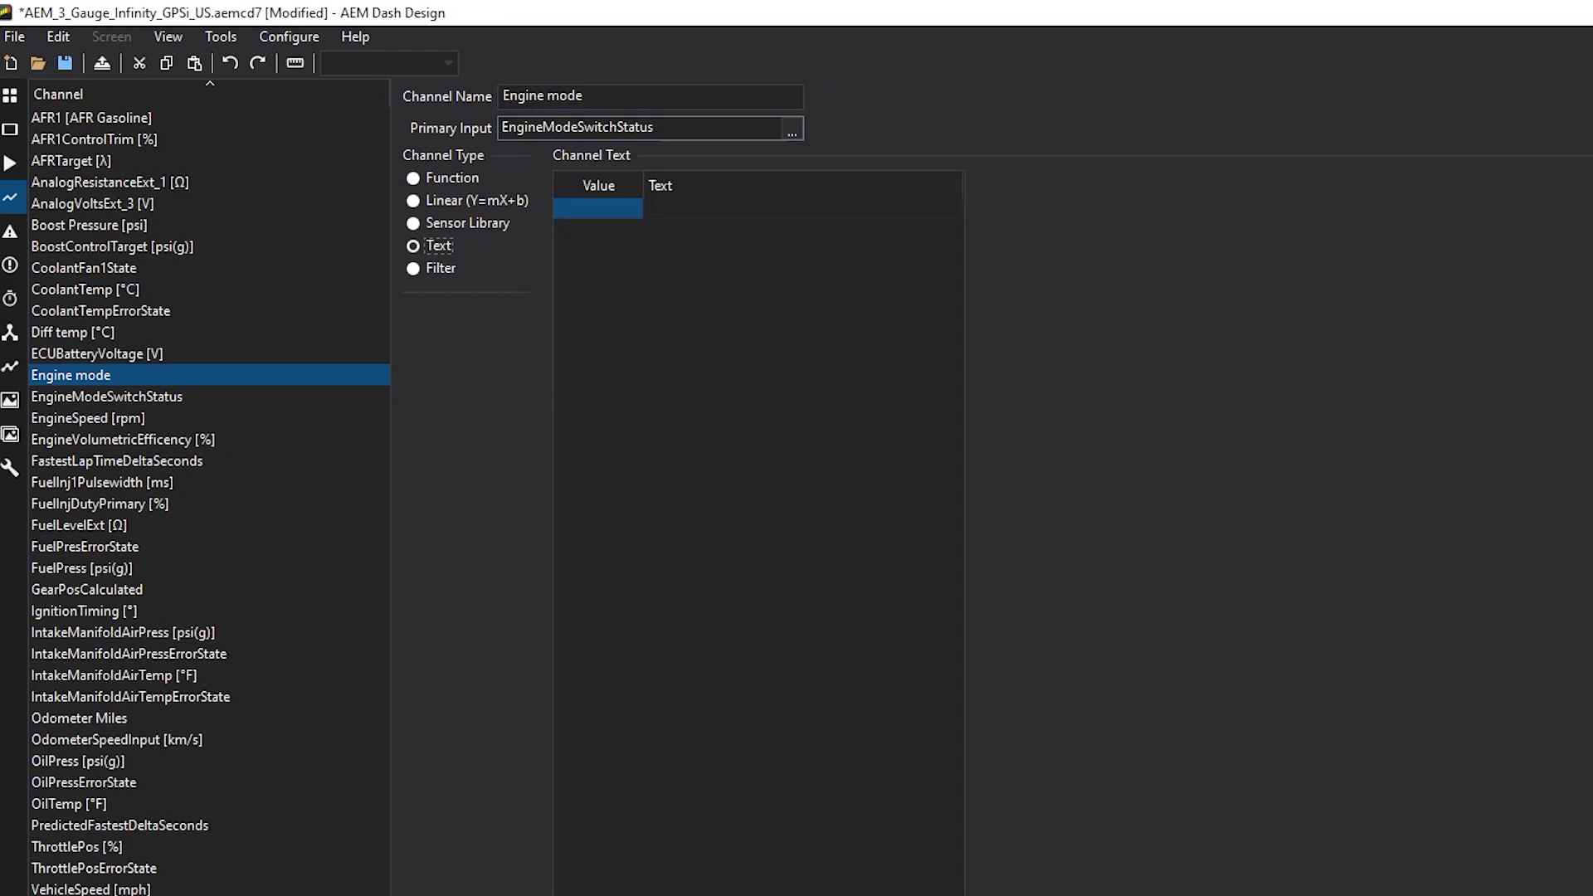
Set the first three values in Engine mode's text table to 1, 2 and 3.
left_click(614, 209)
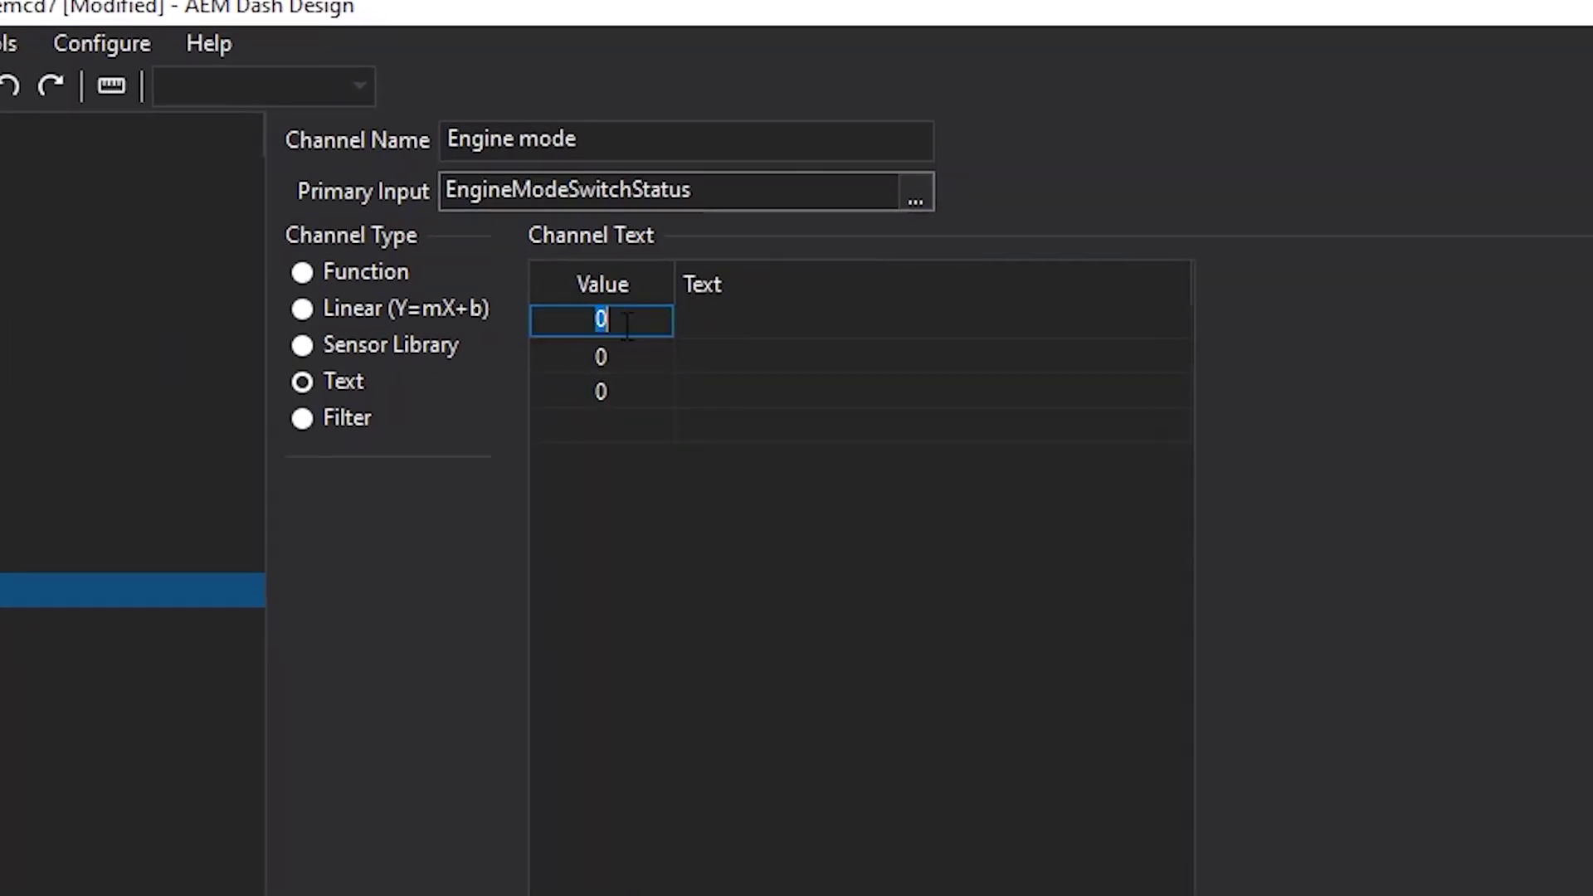
type("1")
left_click(621, 355)
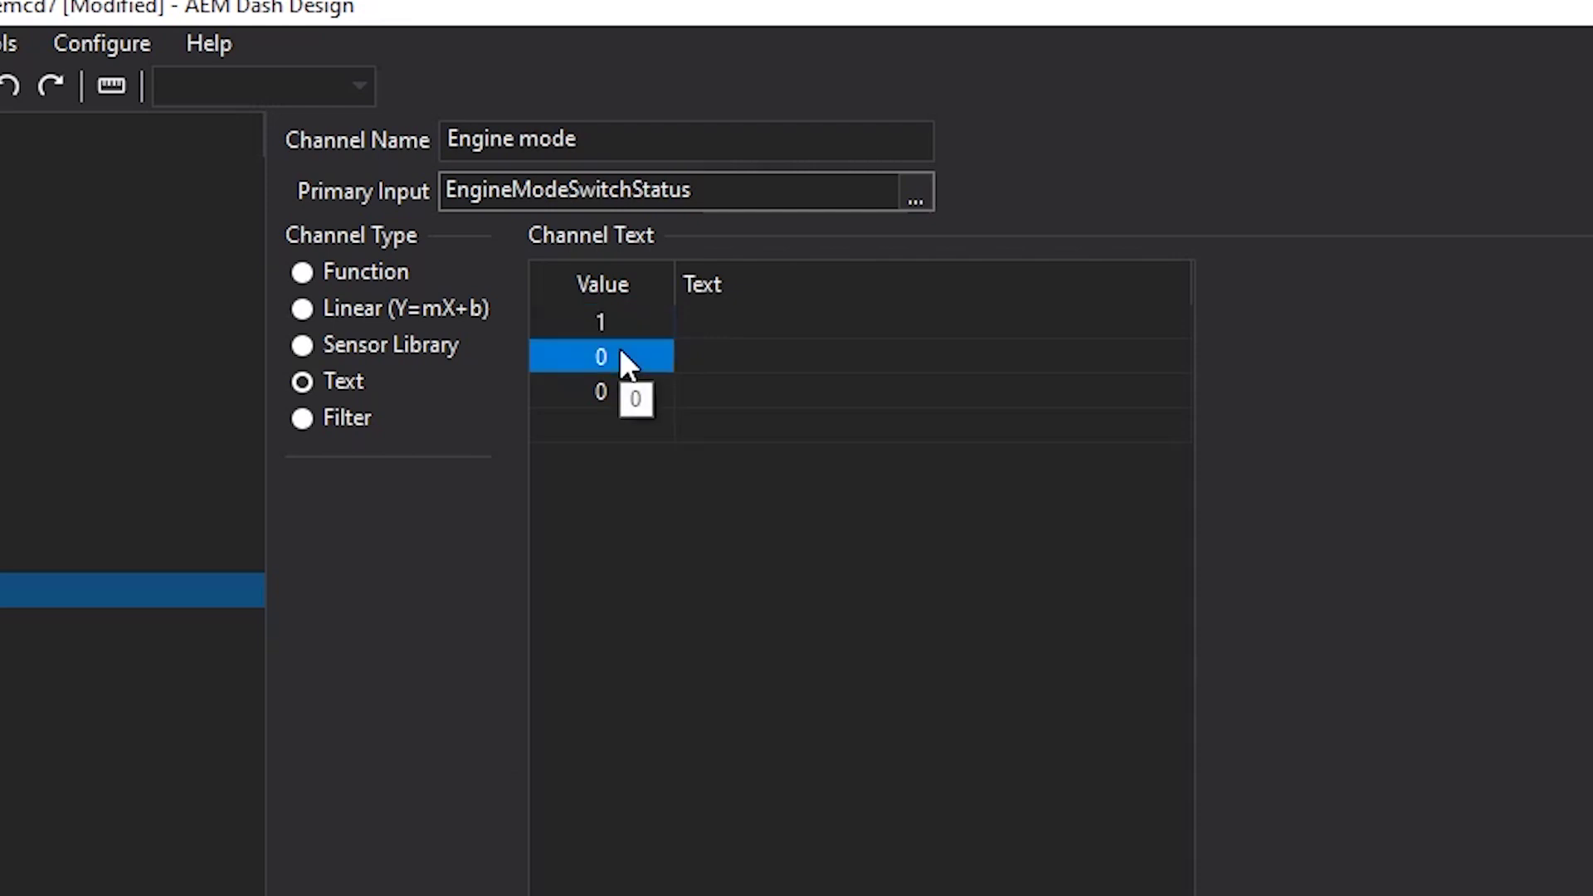
type("2")
left_click(647, 390)
type("3")
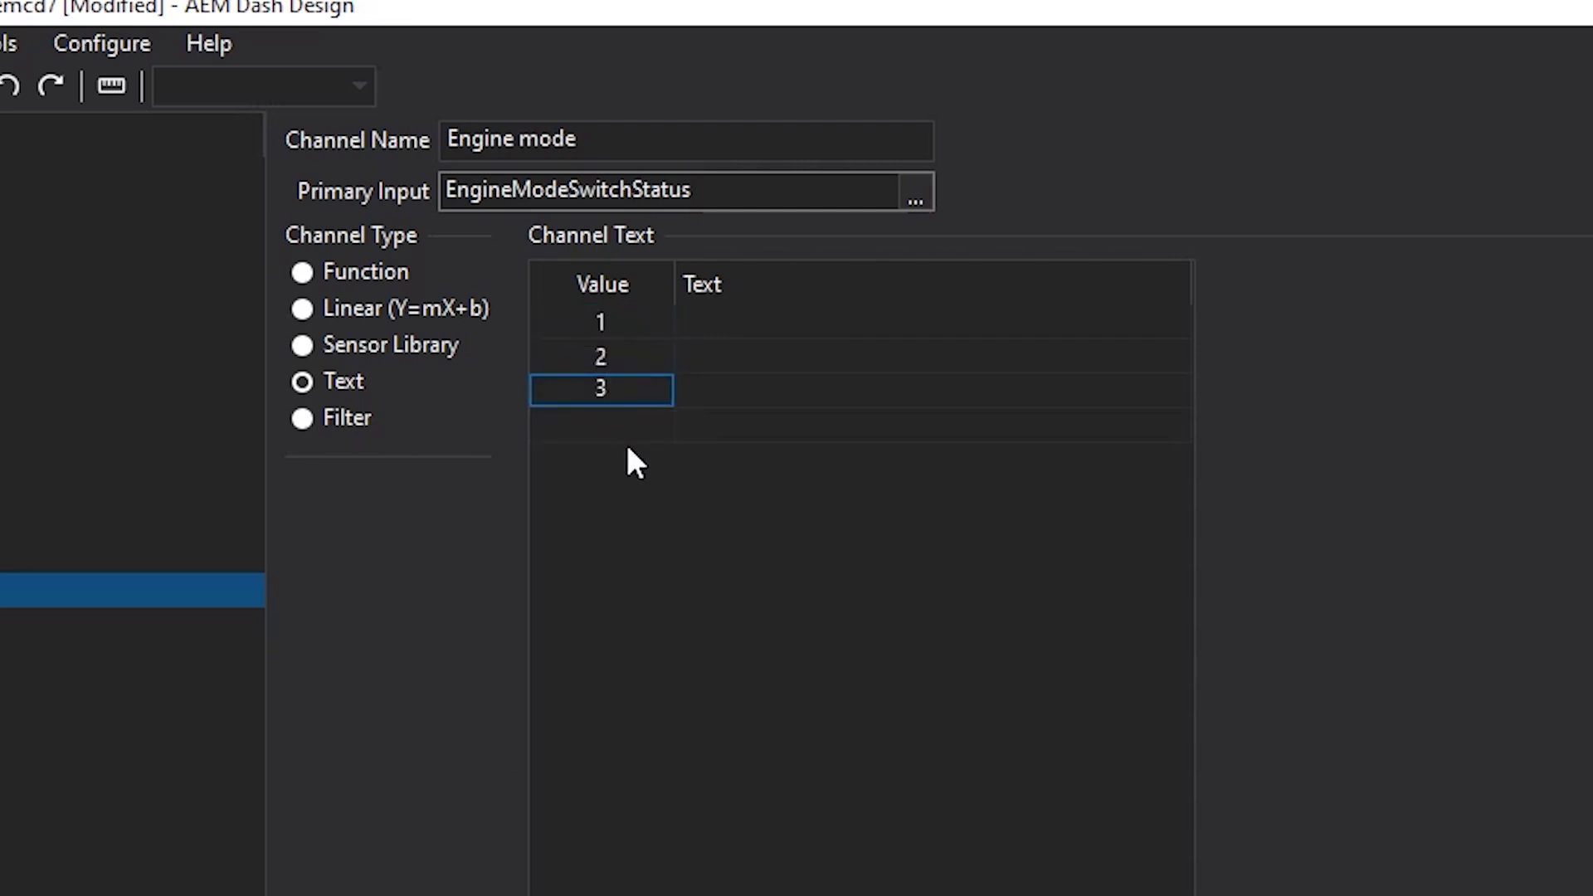
Enable Advanced mapping and give rows five and six masks 5 and 6.
key("alt+a")
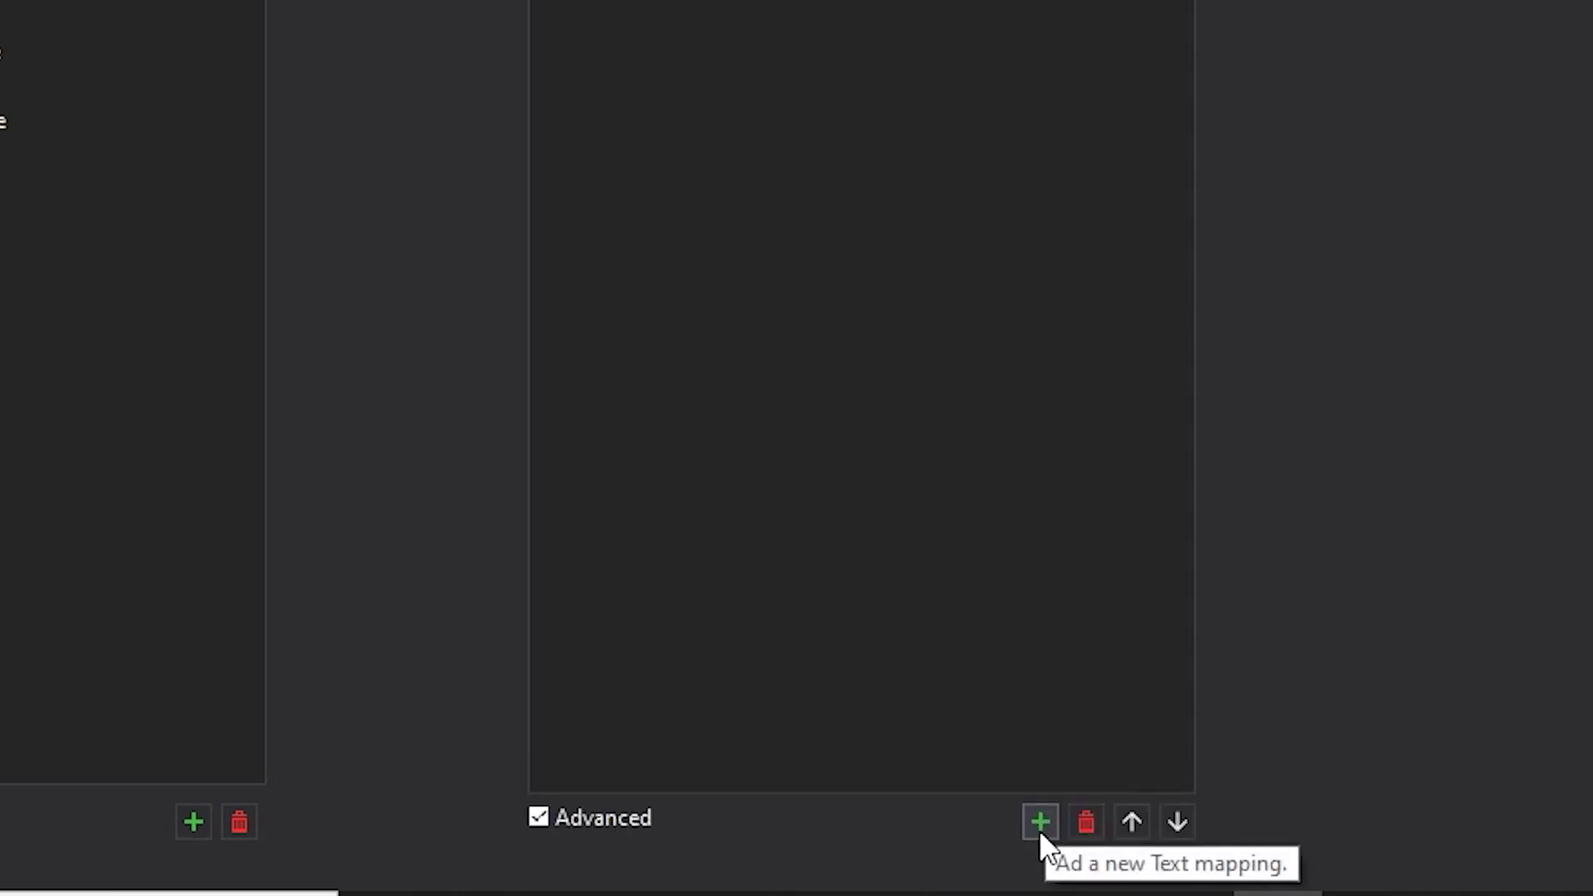
left_click(632, 435)
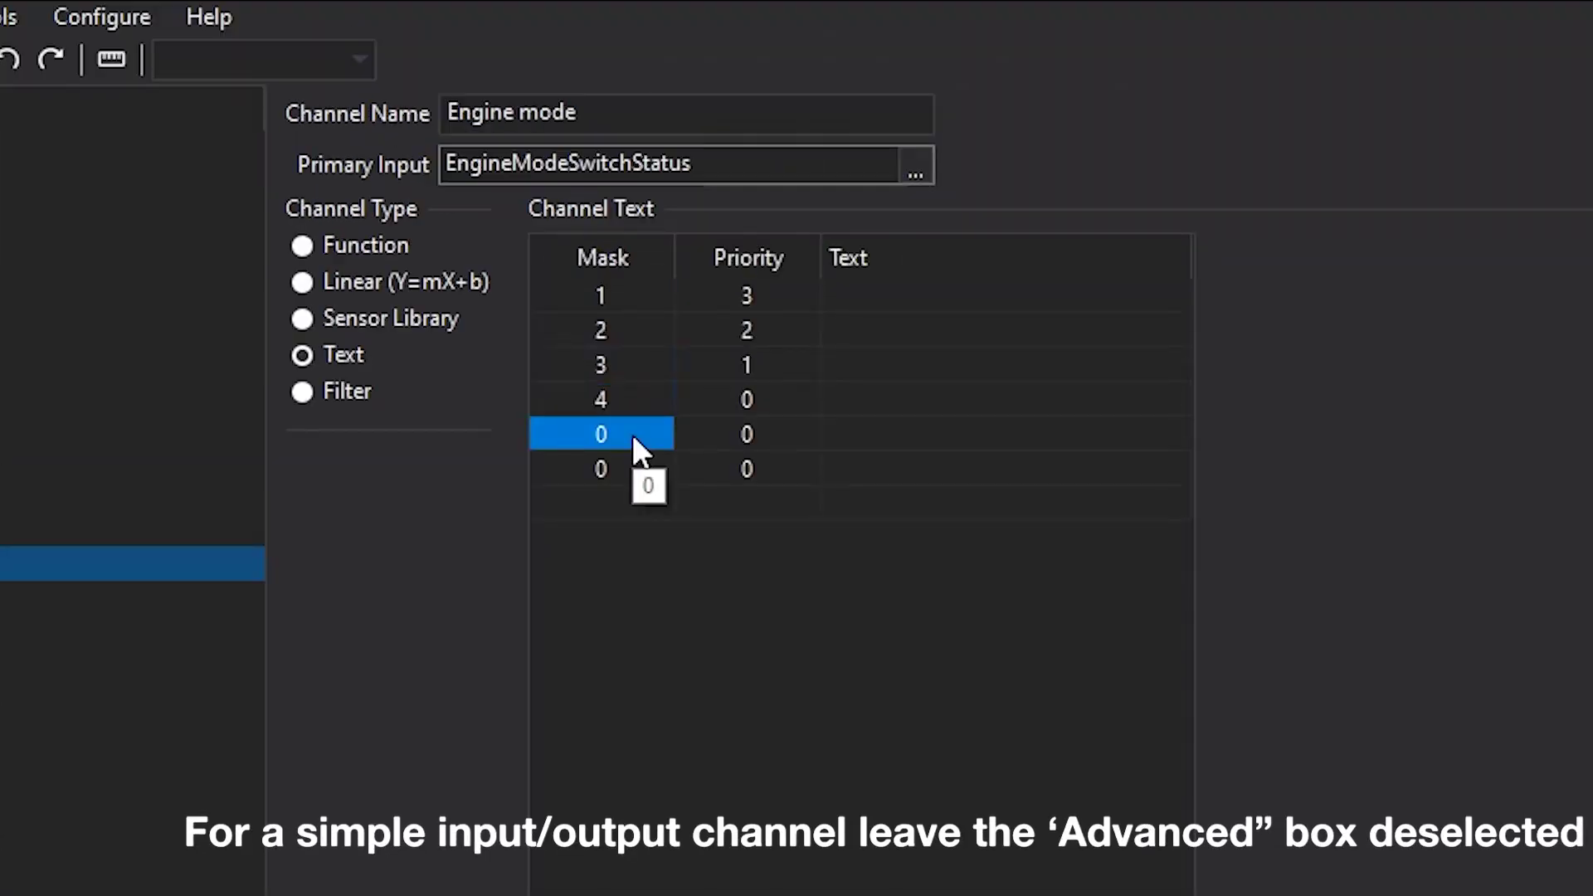
type("5")
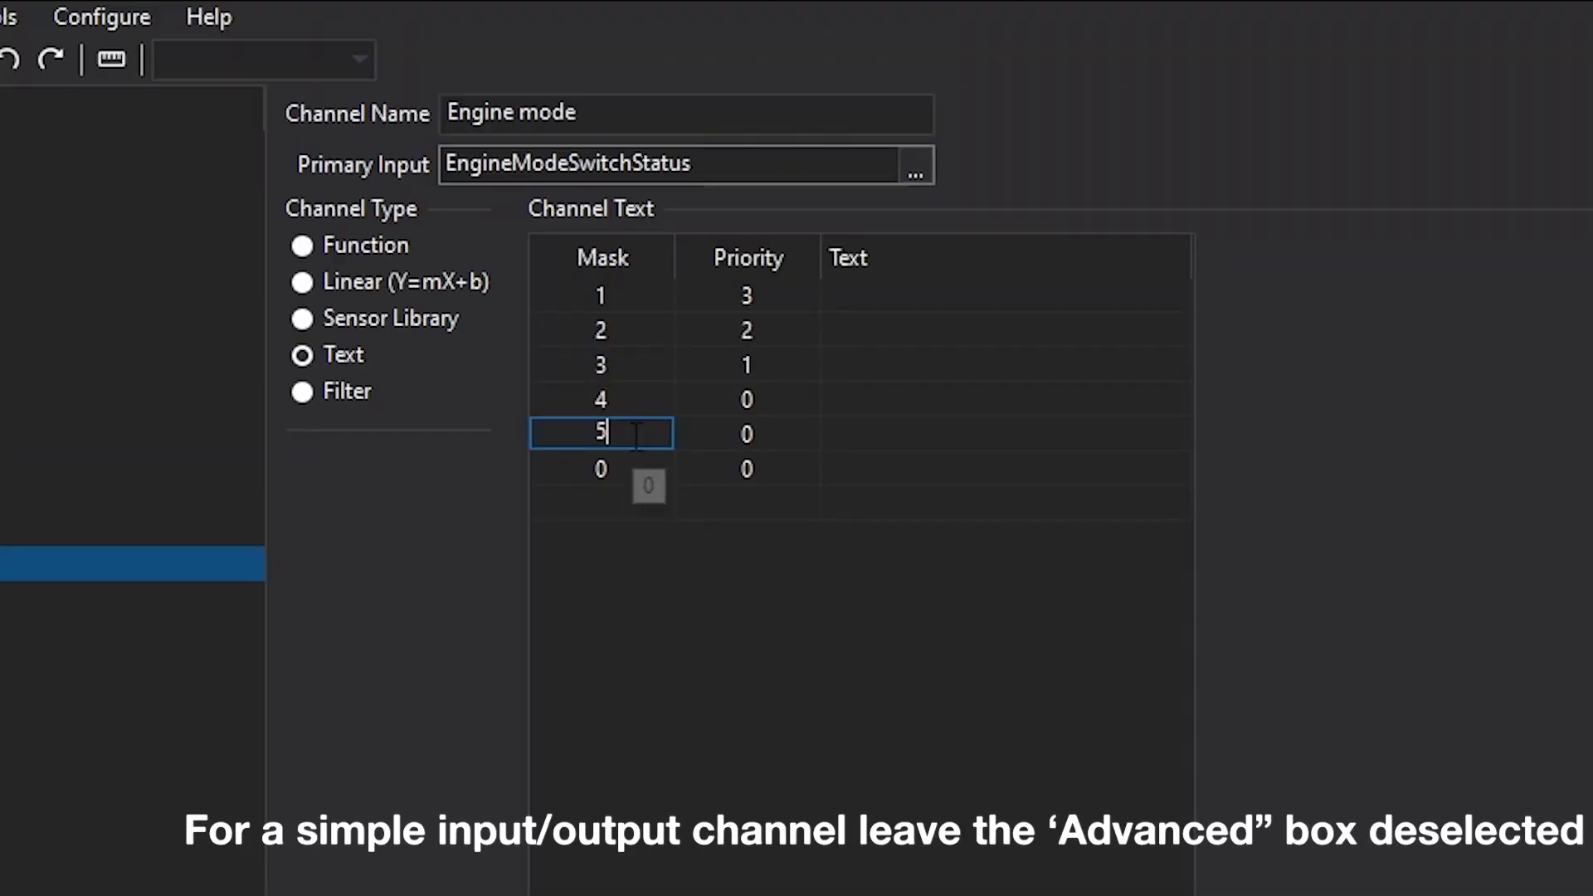
left_click(625, 459)
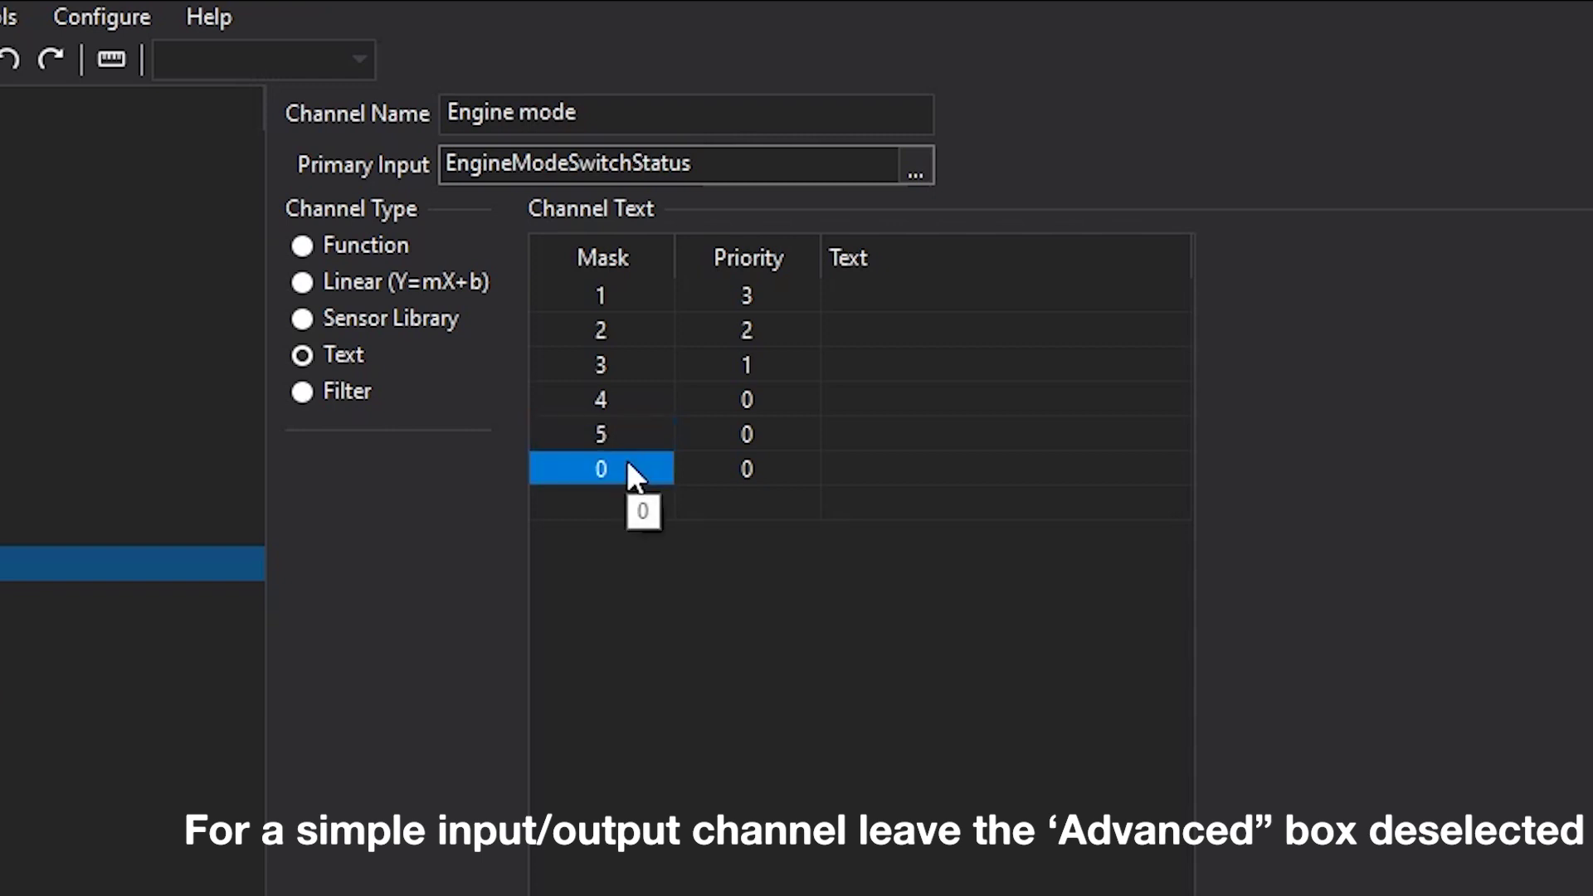
type("6")
left_click(870, 307)
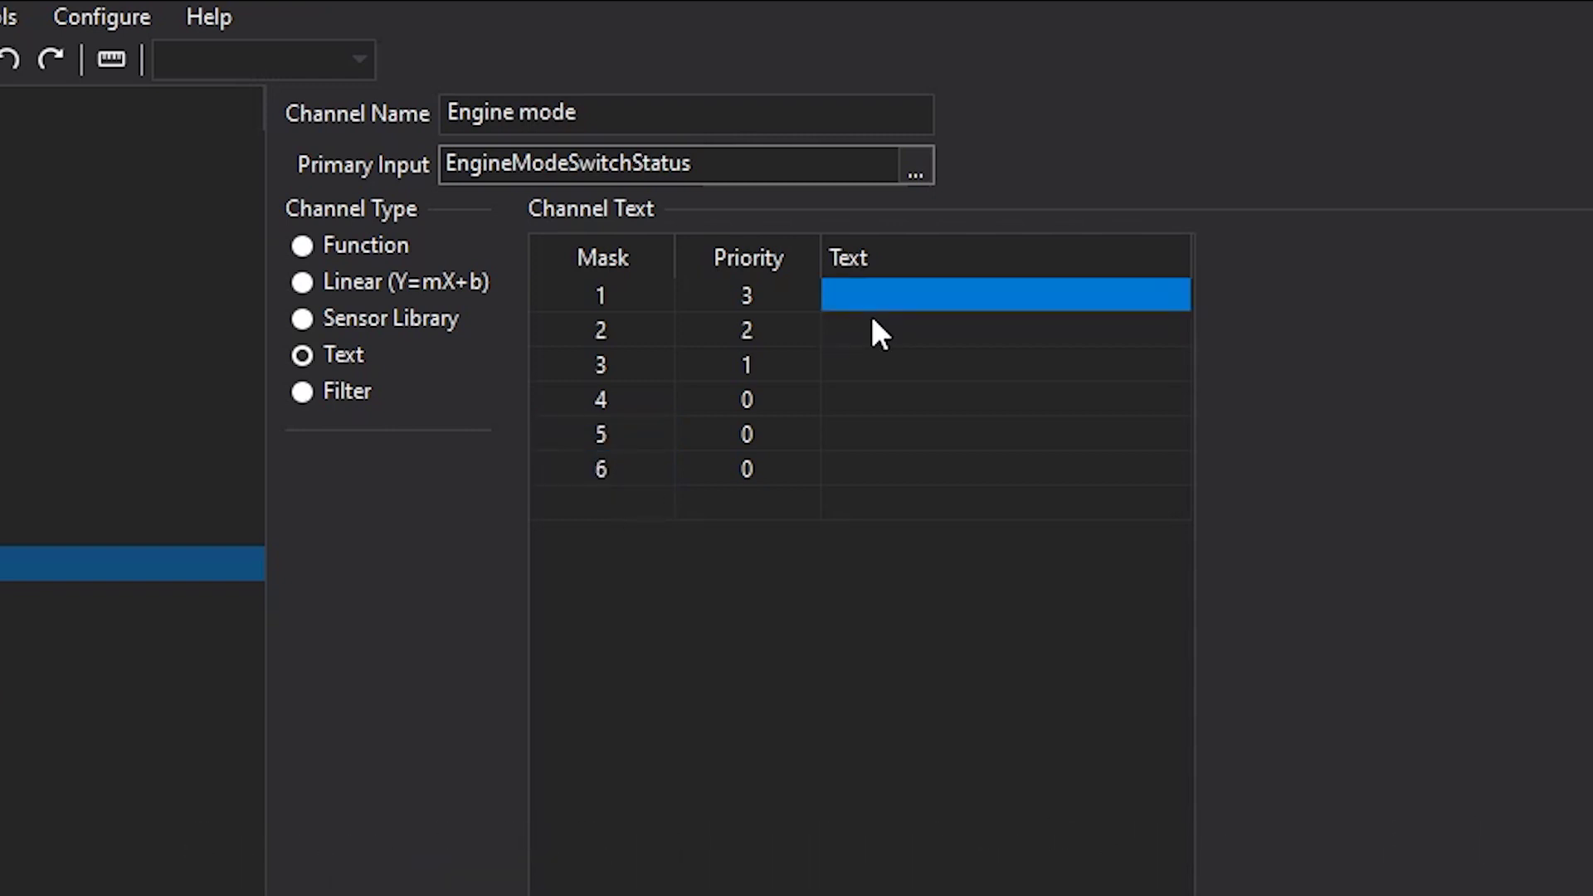
Label the first three masks Low Boost, High Boost and High Boost E85.
left_click(975, 296)
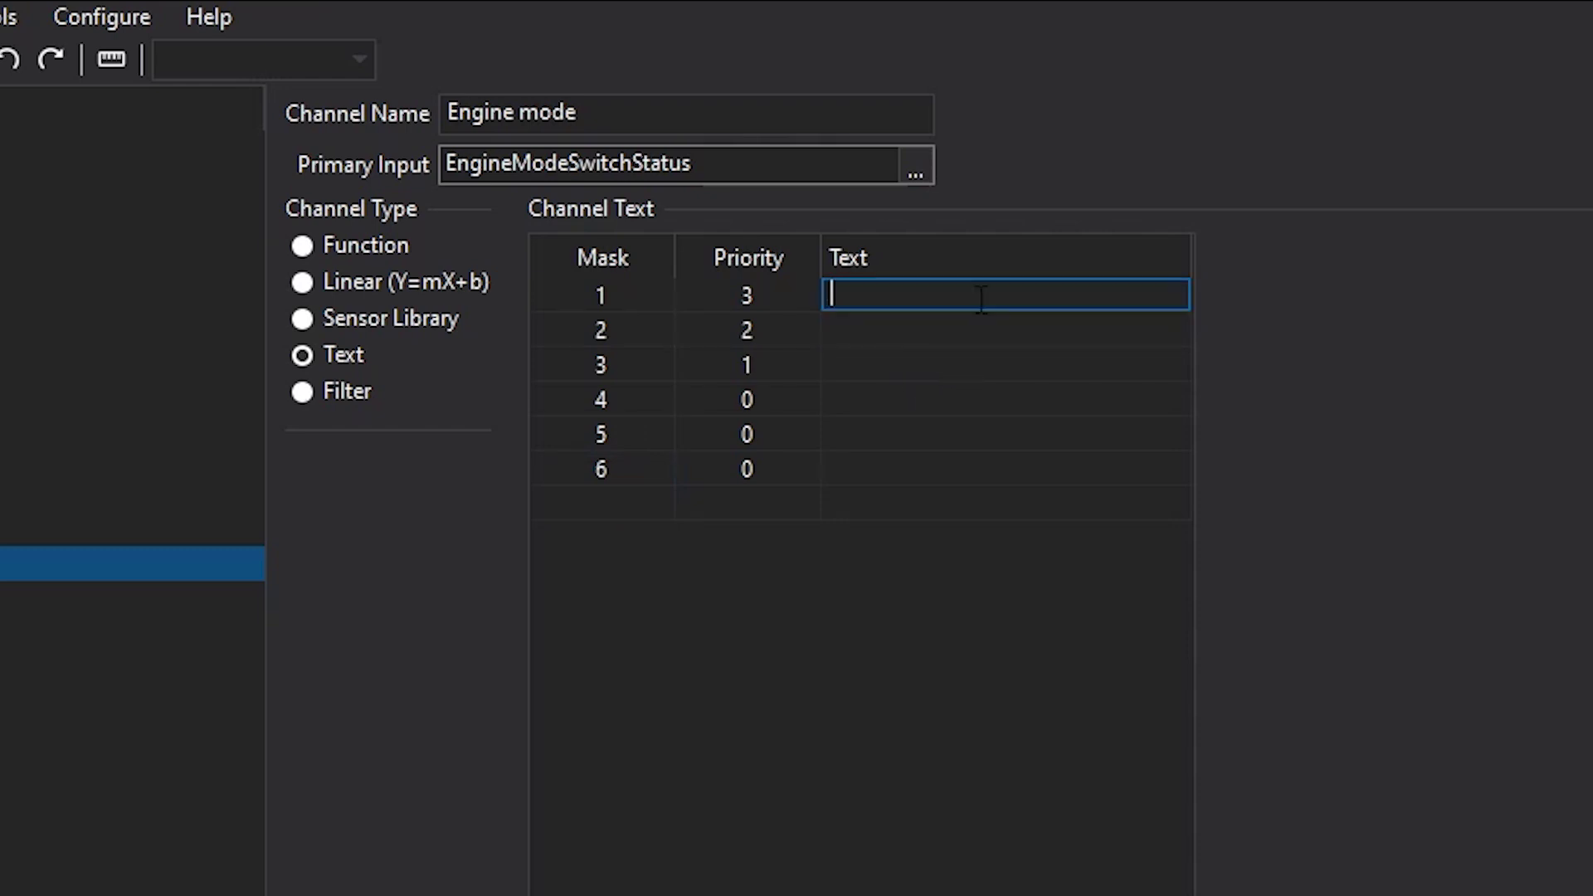
type("Low Boost")
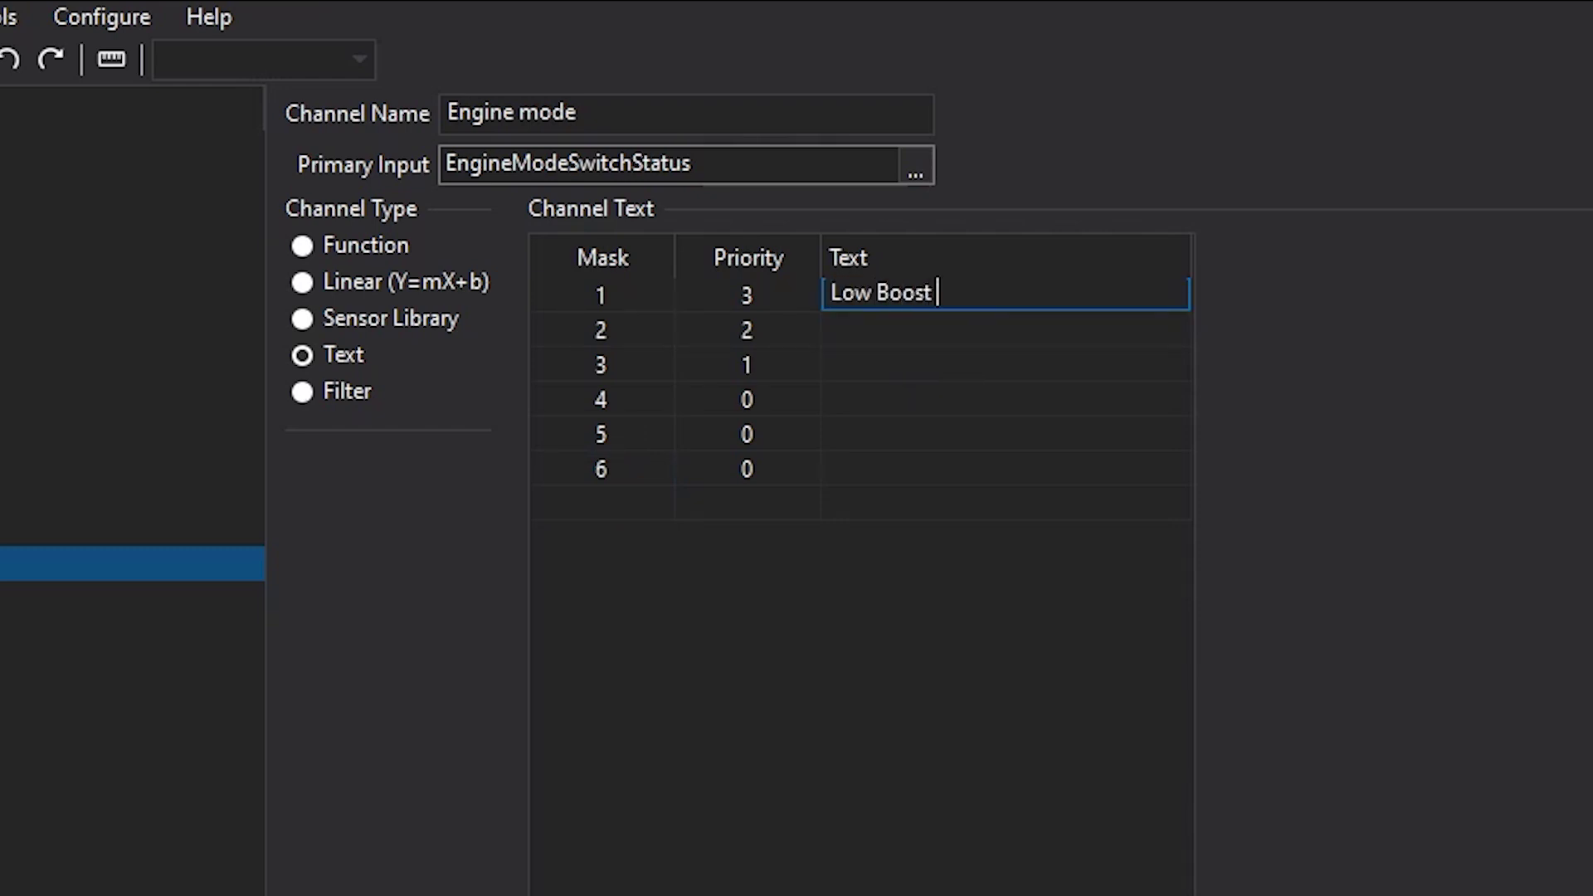
left_click(982, 332)
left_click(979, 332)
type("High Boost")
left_click(957, 363)
left_click(961, 363)
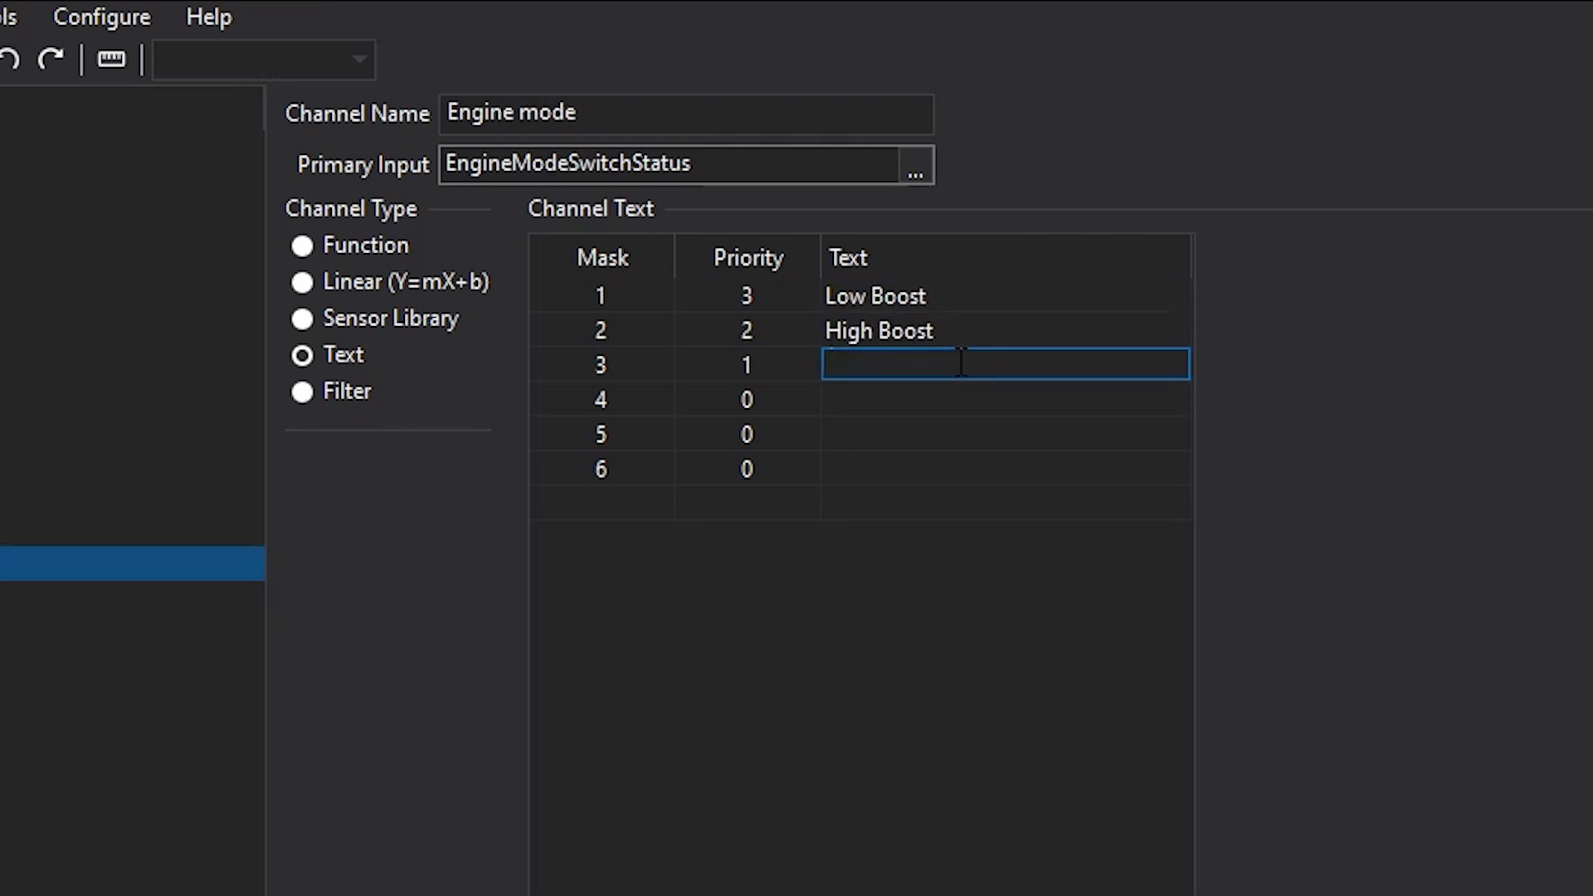
type("High Boost ")
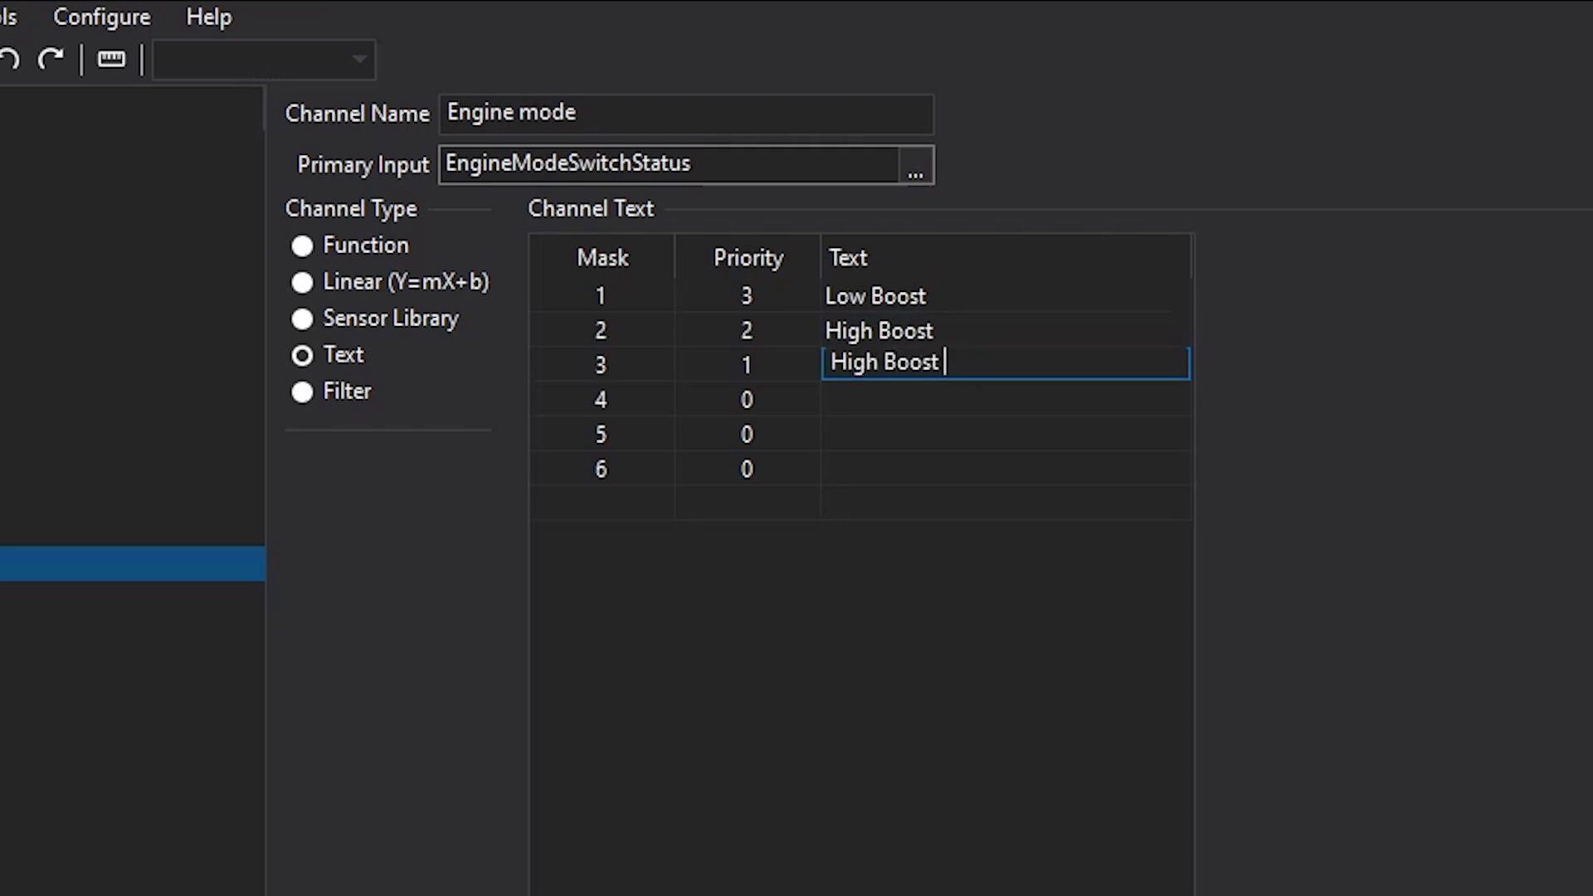
type("E85")
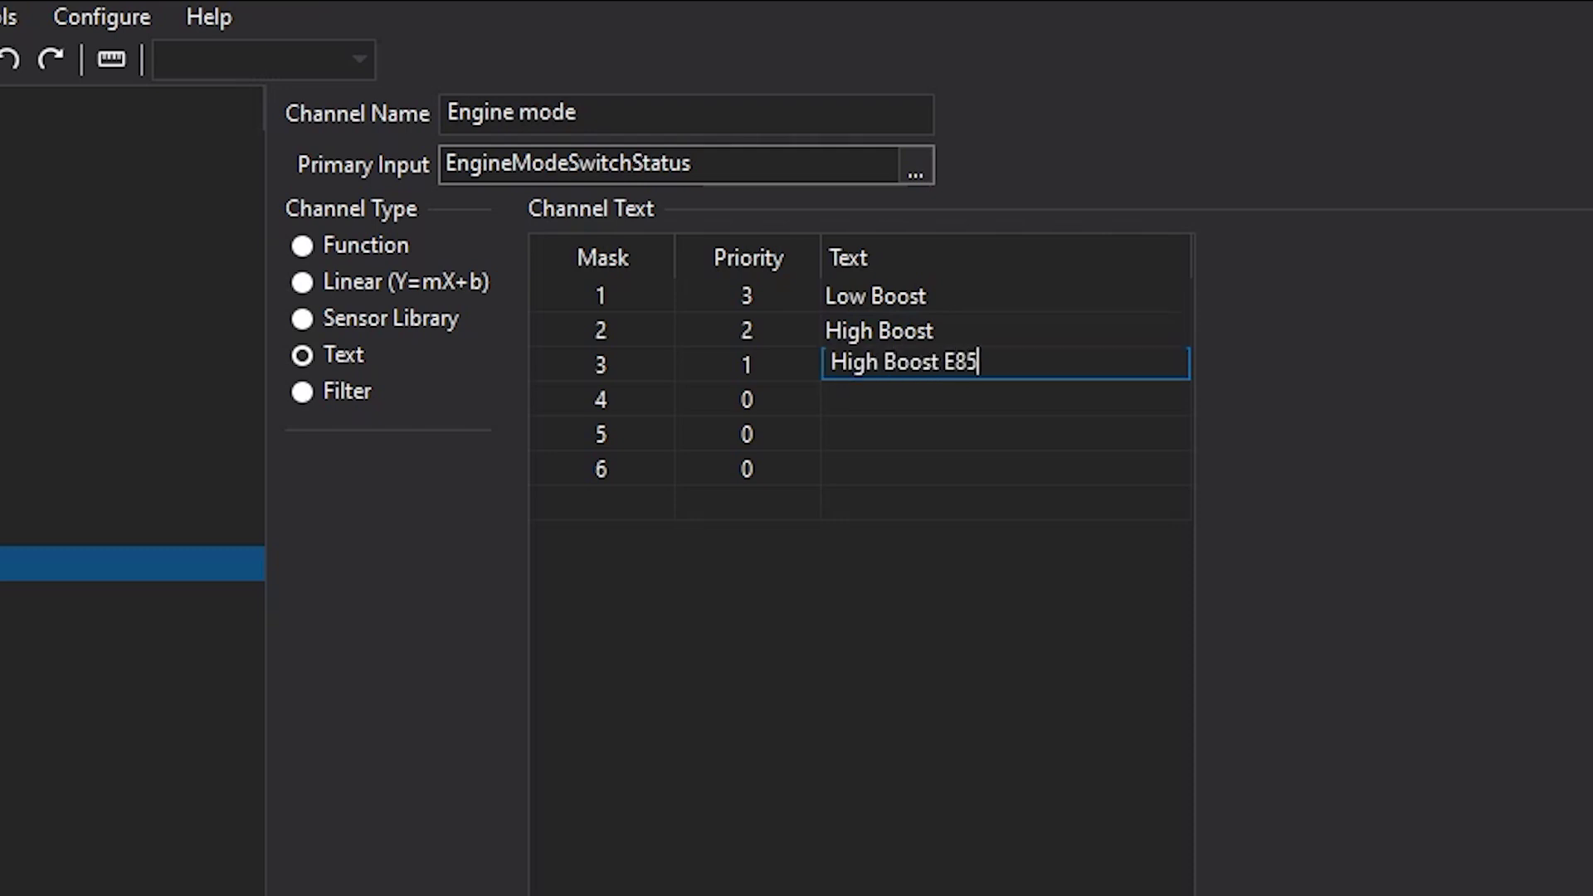
Label the remaining masks High Boost N20, No boost and High Boost E85 N20.
left_click(951, 400)
type("High Boost N2)")
left_click(946, 436)
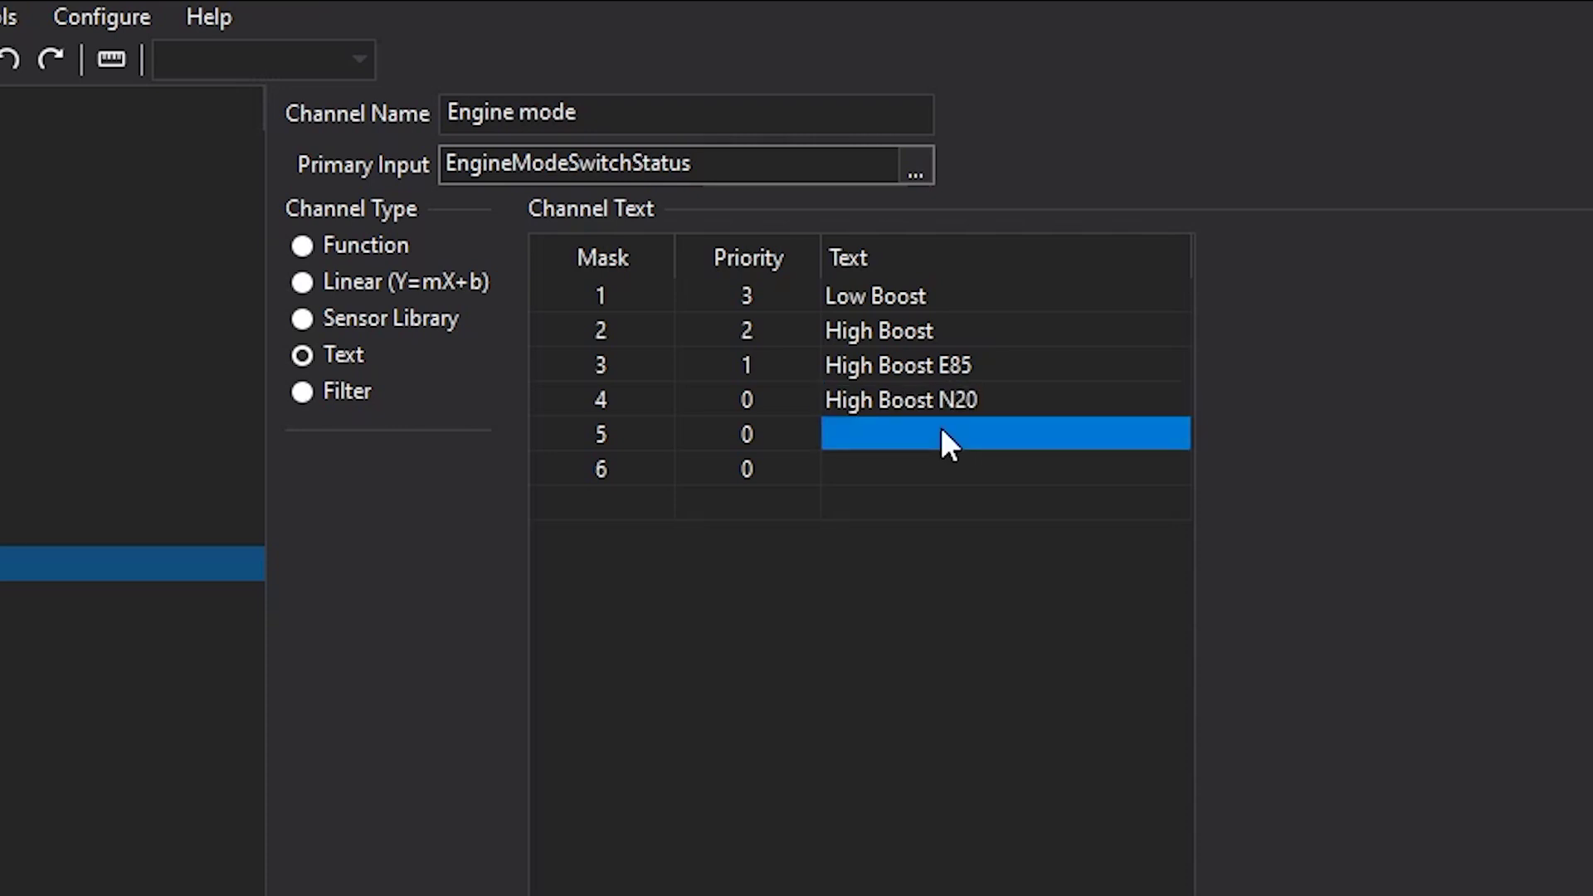
type("no boost")
left_click(919, 473)
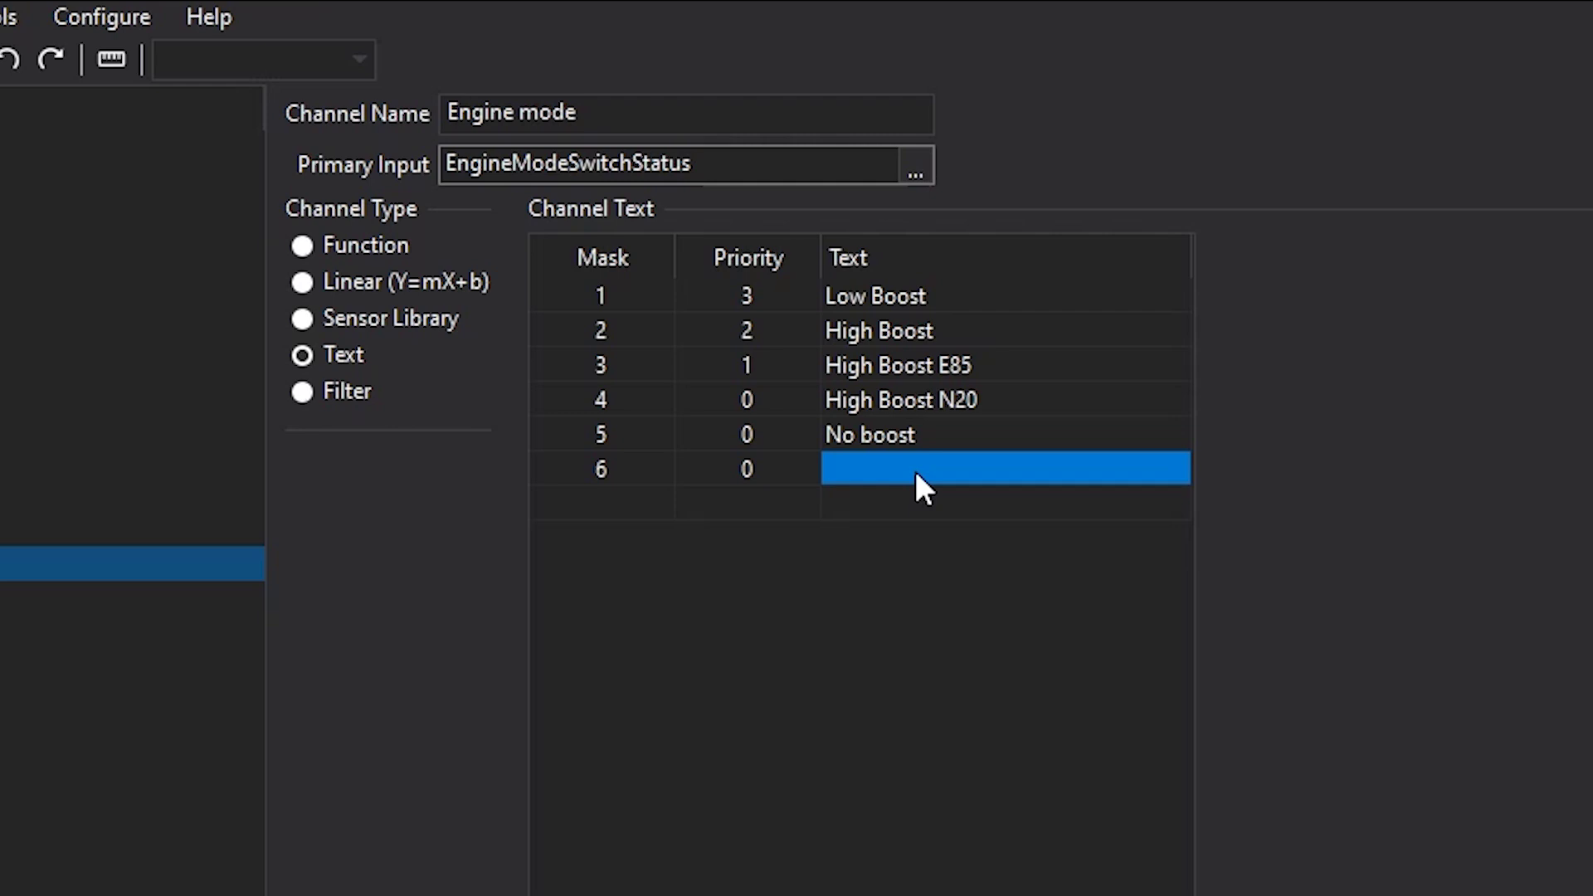
left_click(917, 473)
type("High Boost E8")
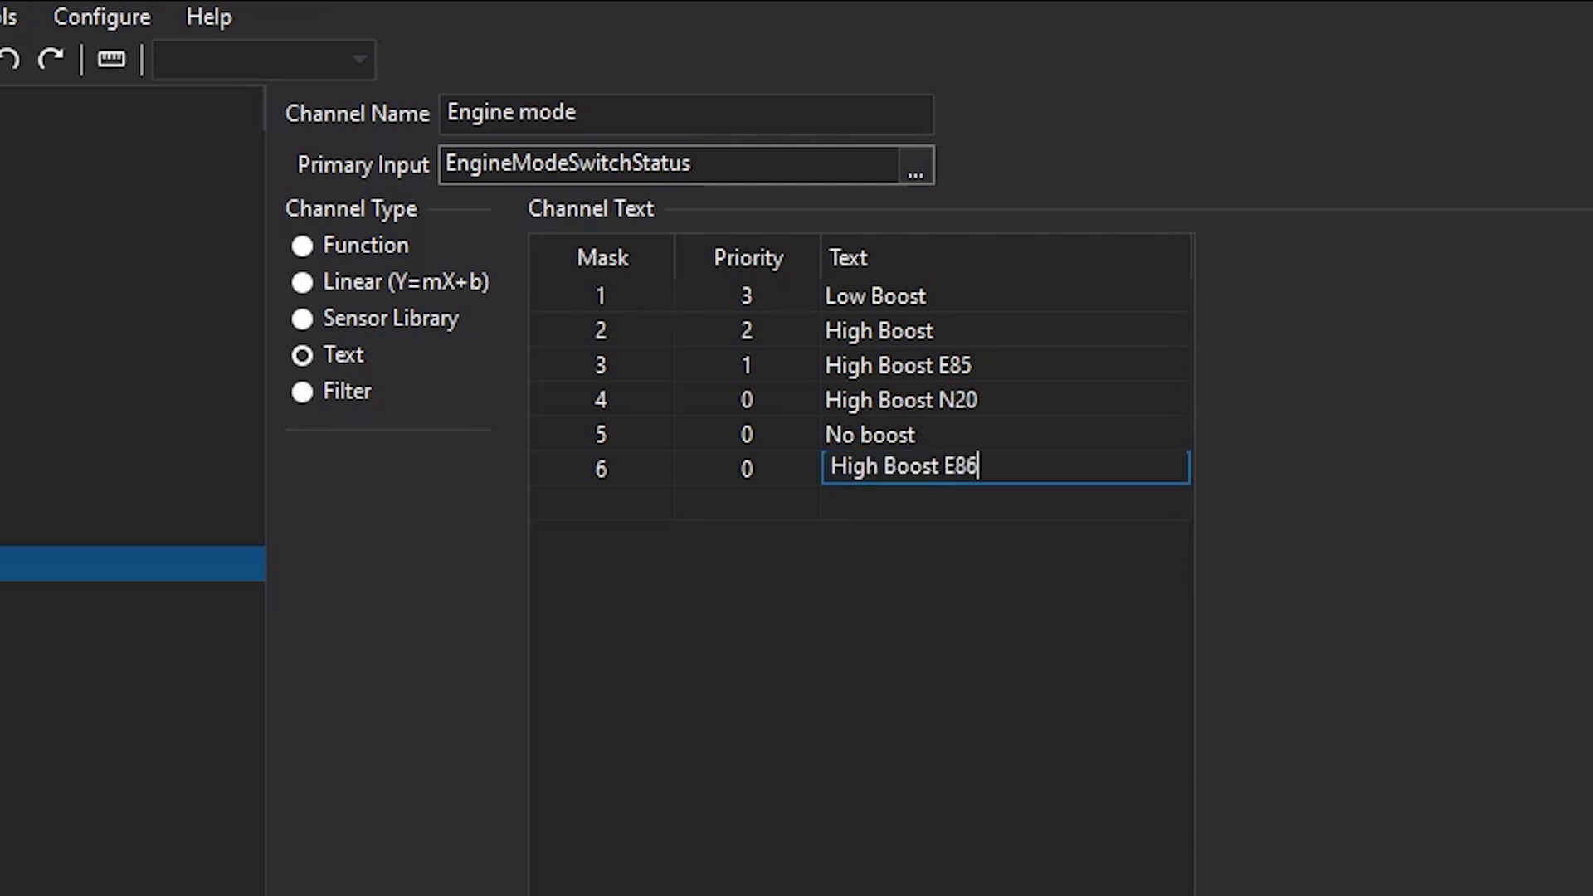
type("5 N20")
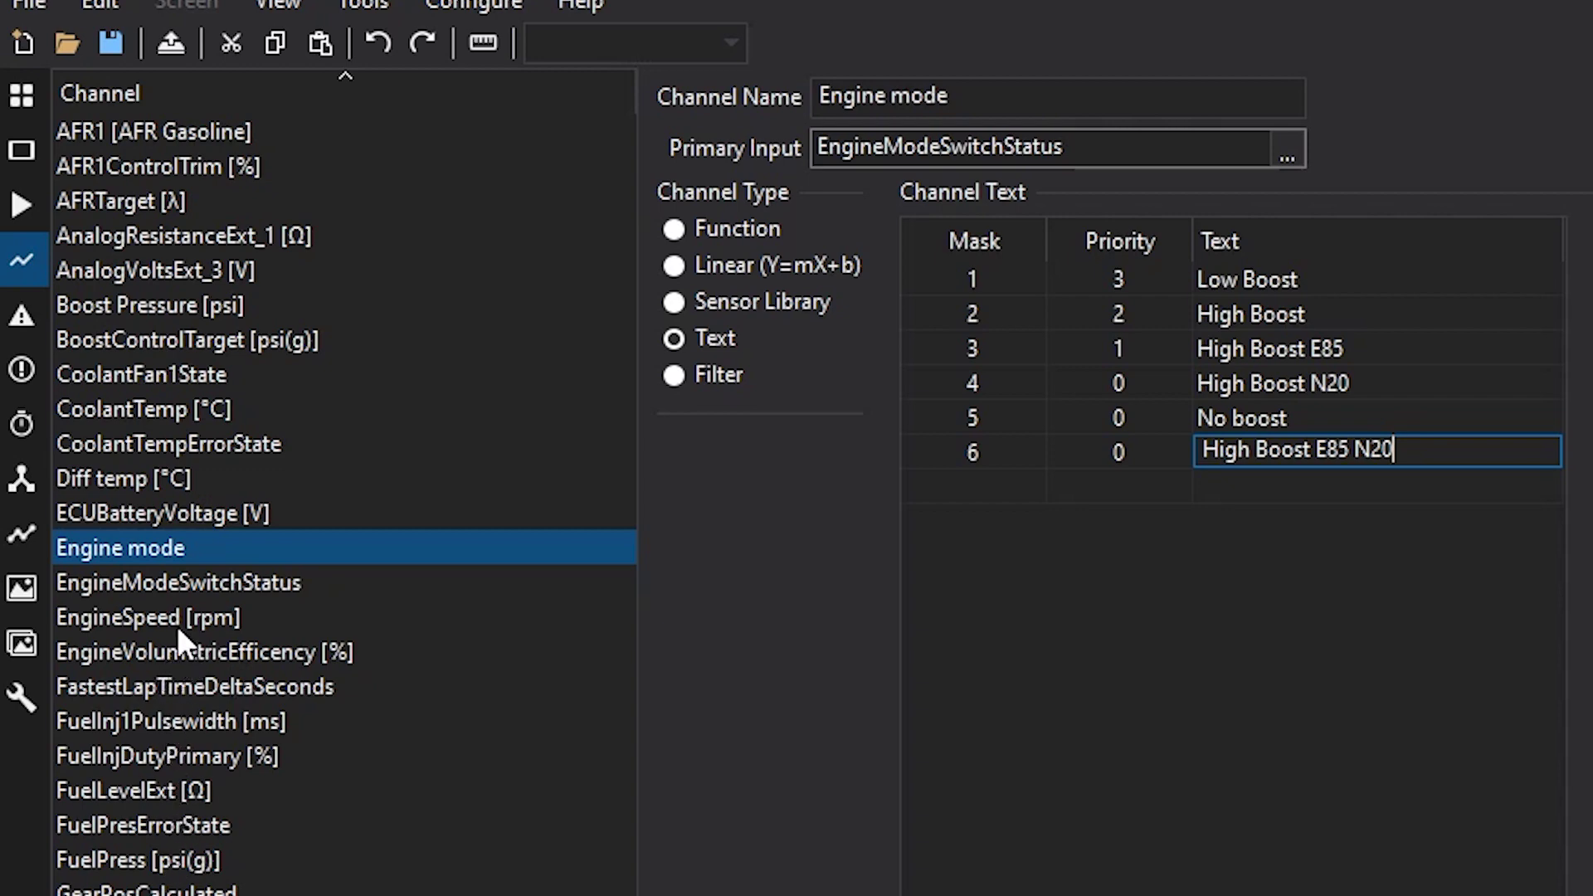
Add a 'Fuel Level %' channel with FuelLevelExt [Ω] as its primary input.
left_click(156, 791)
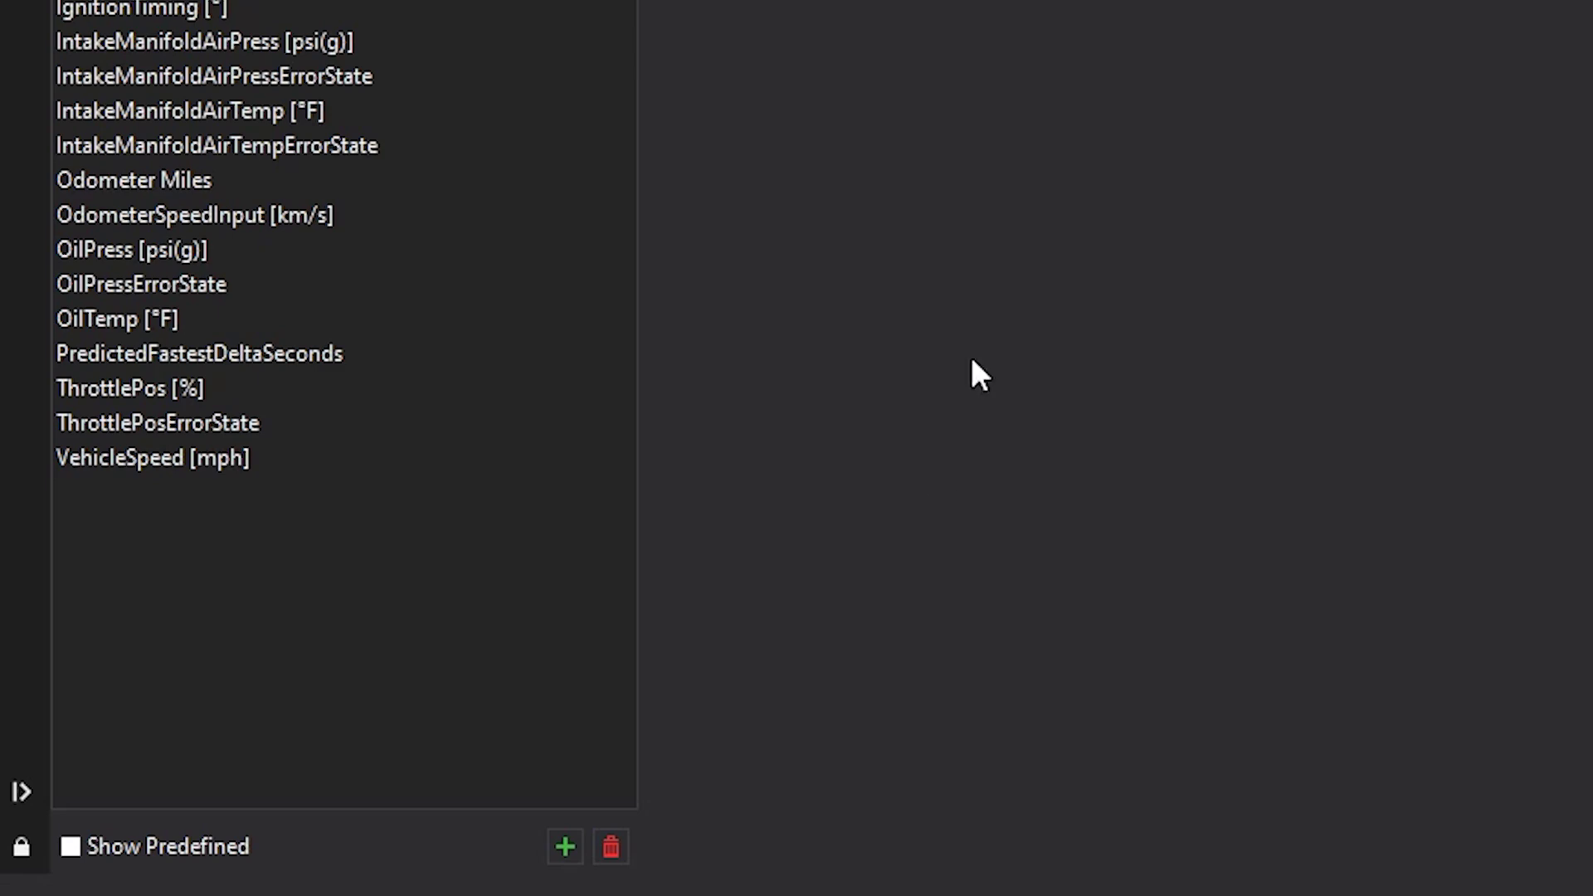
left_click(564, 848)
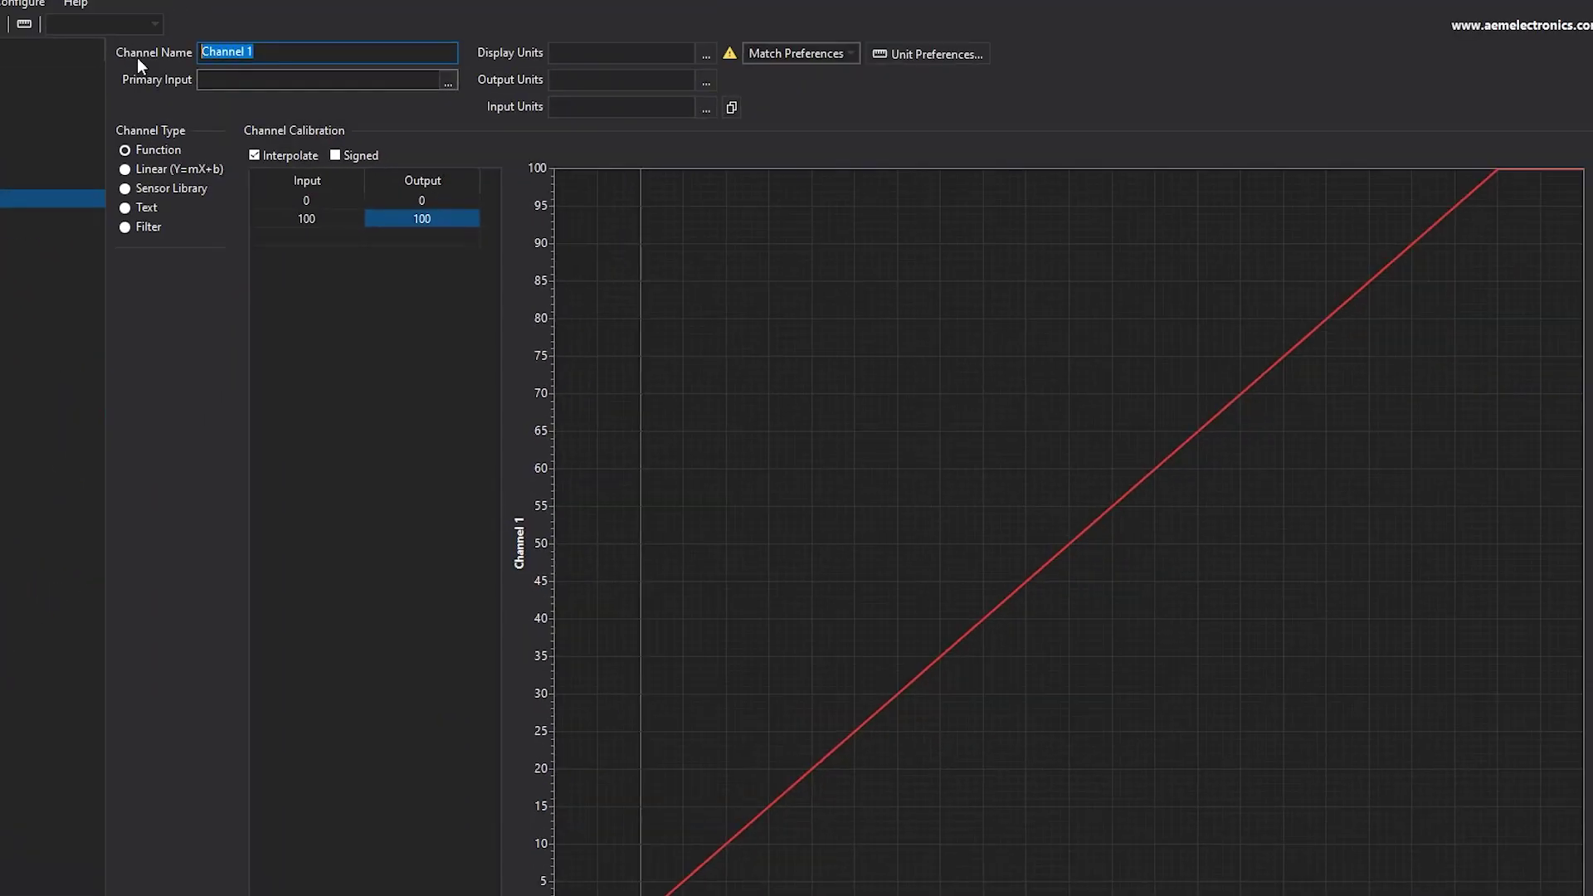
type("Fuel ")
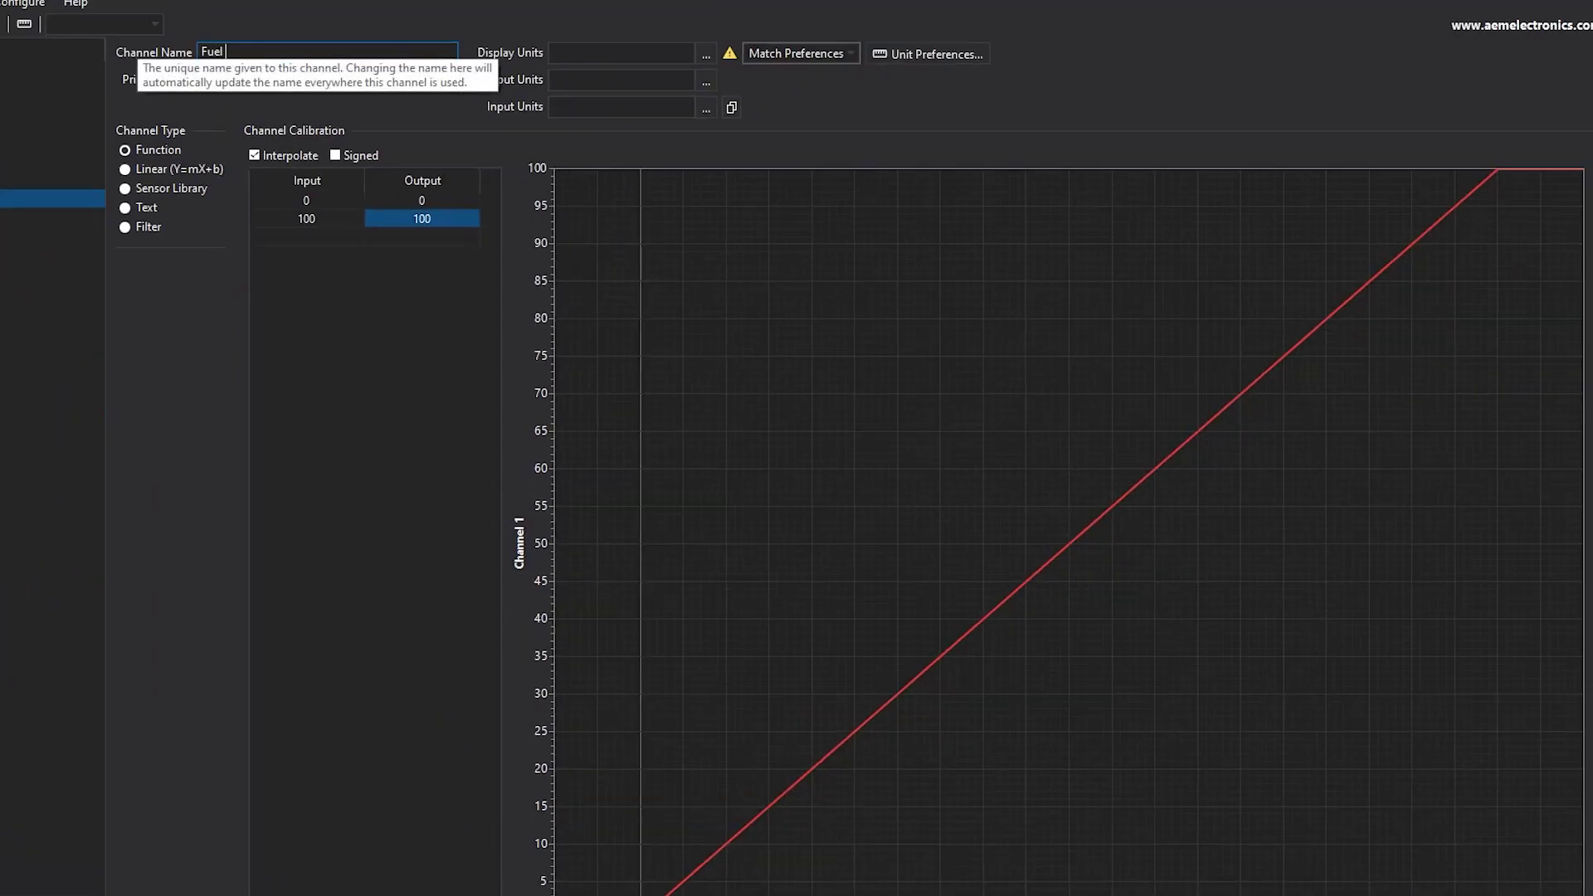
type("Level ")
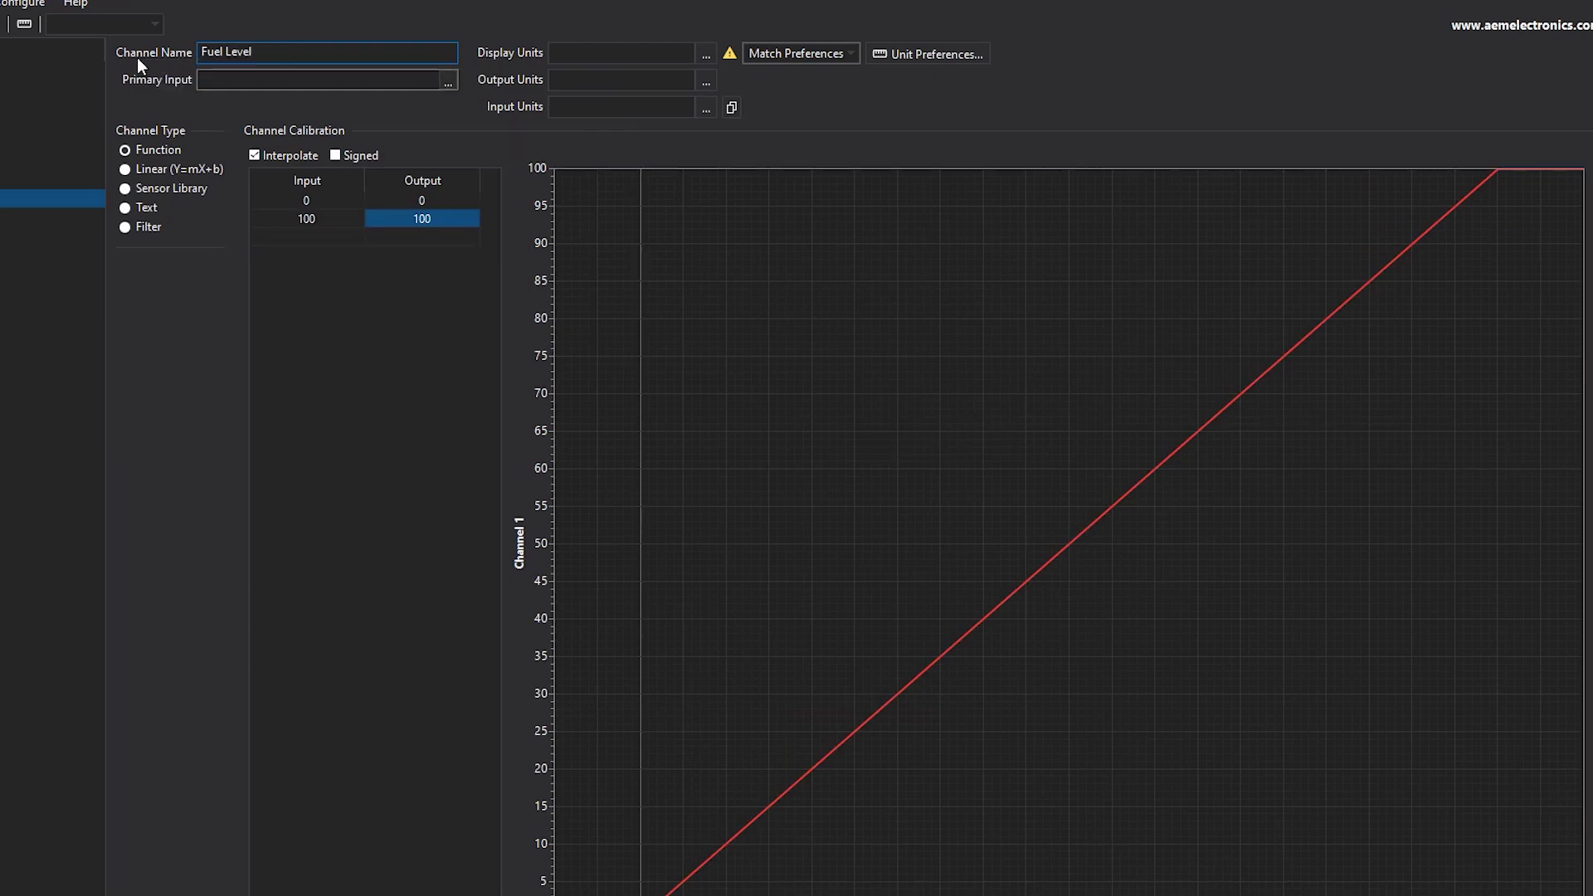
type("%")
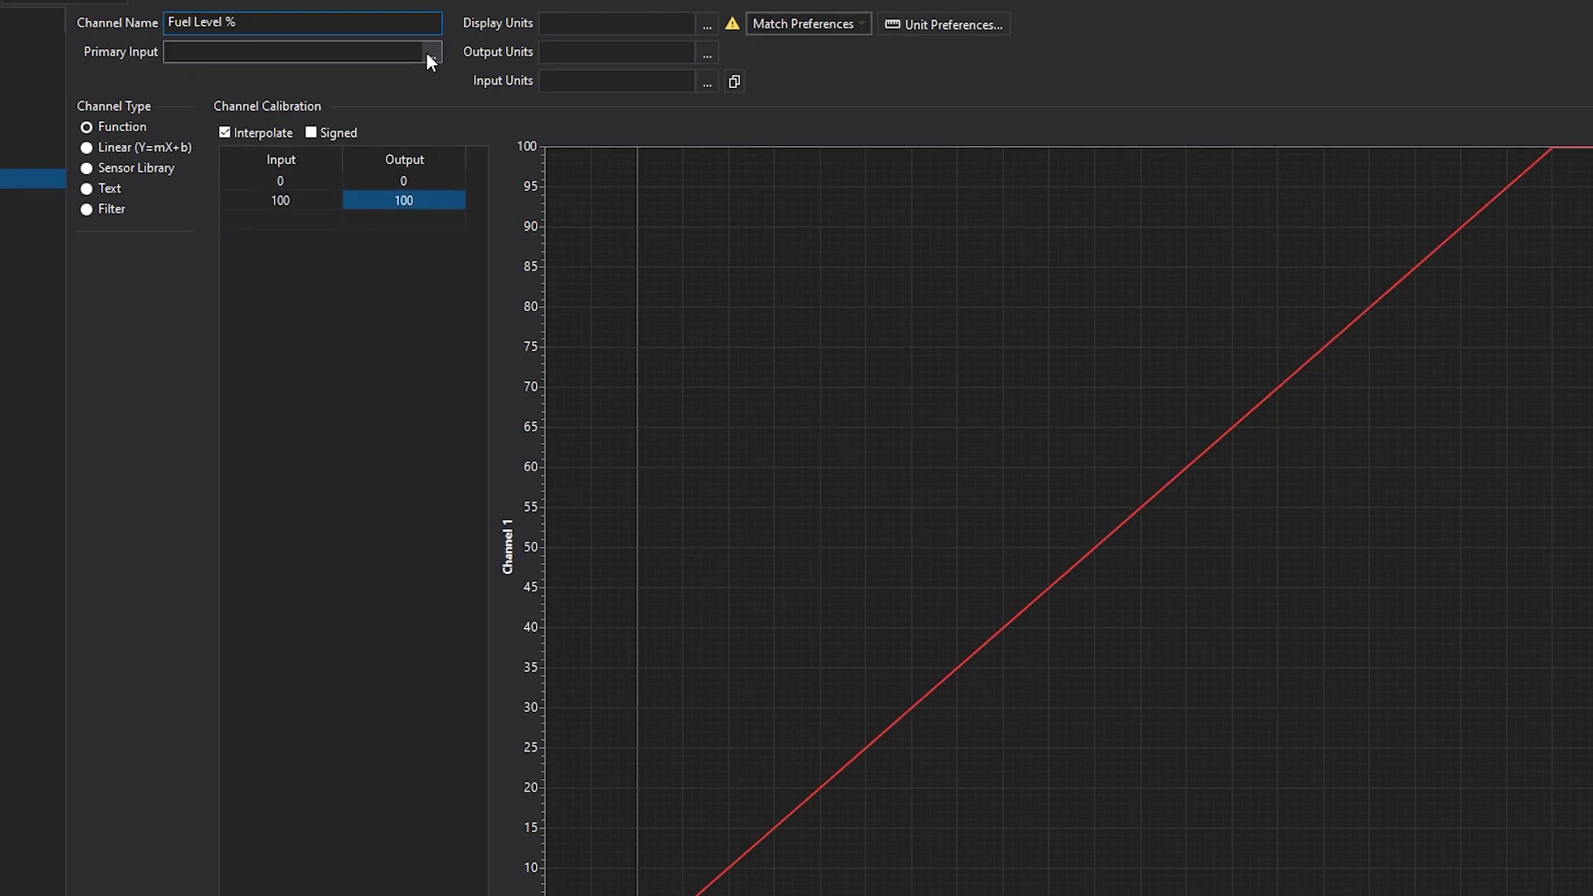
left_click(432, 52)
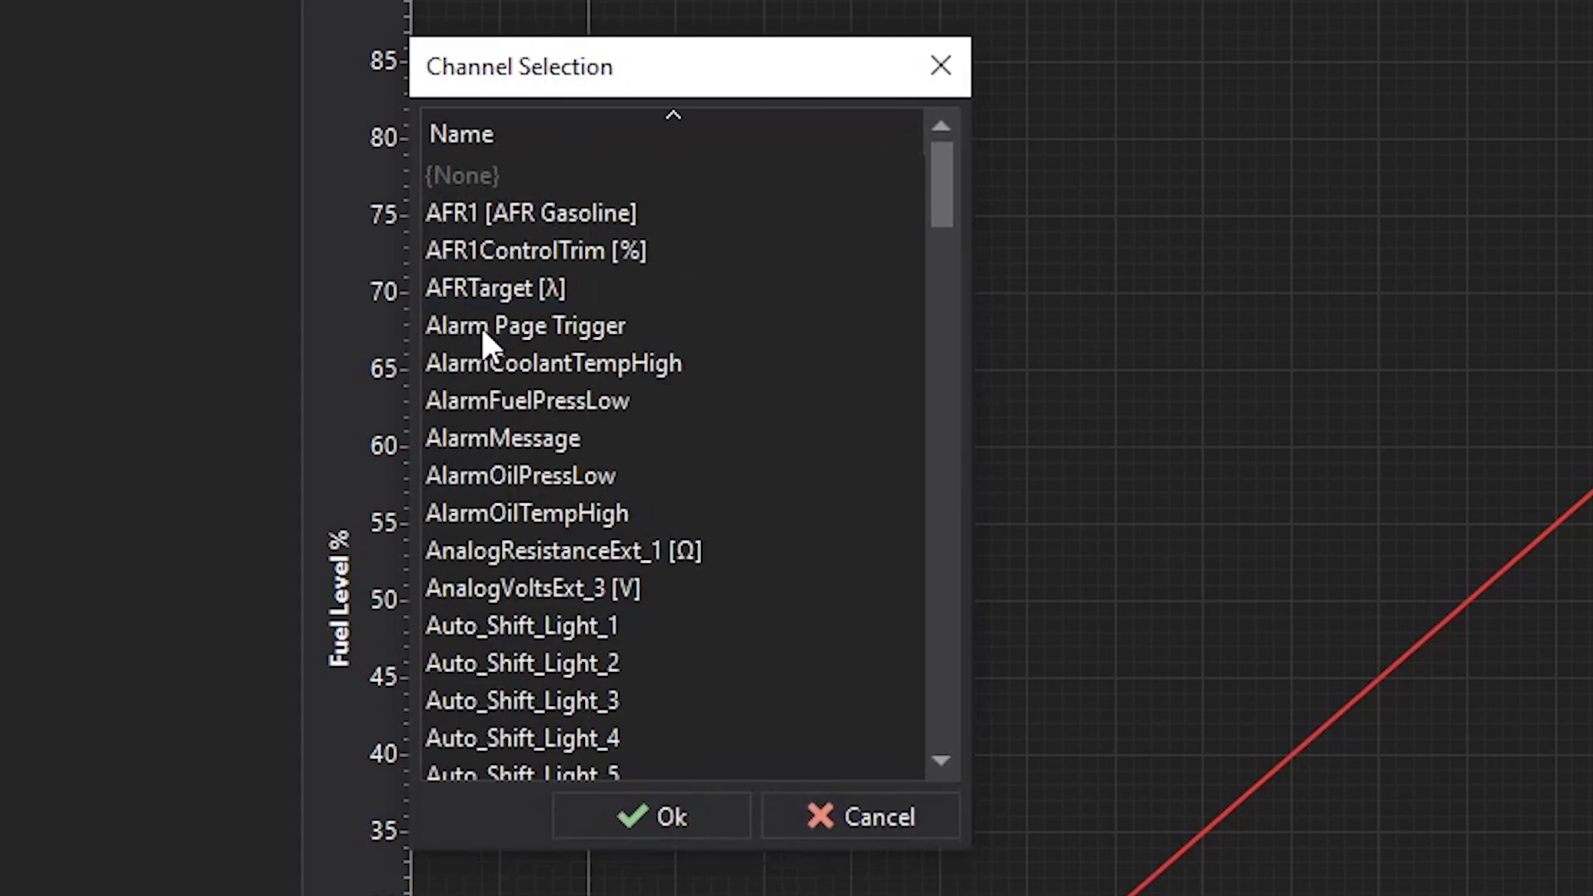
left_click(481, 327)
key("f")
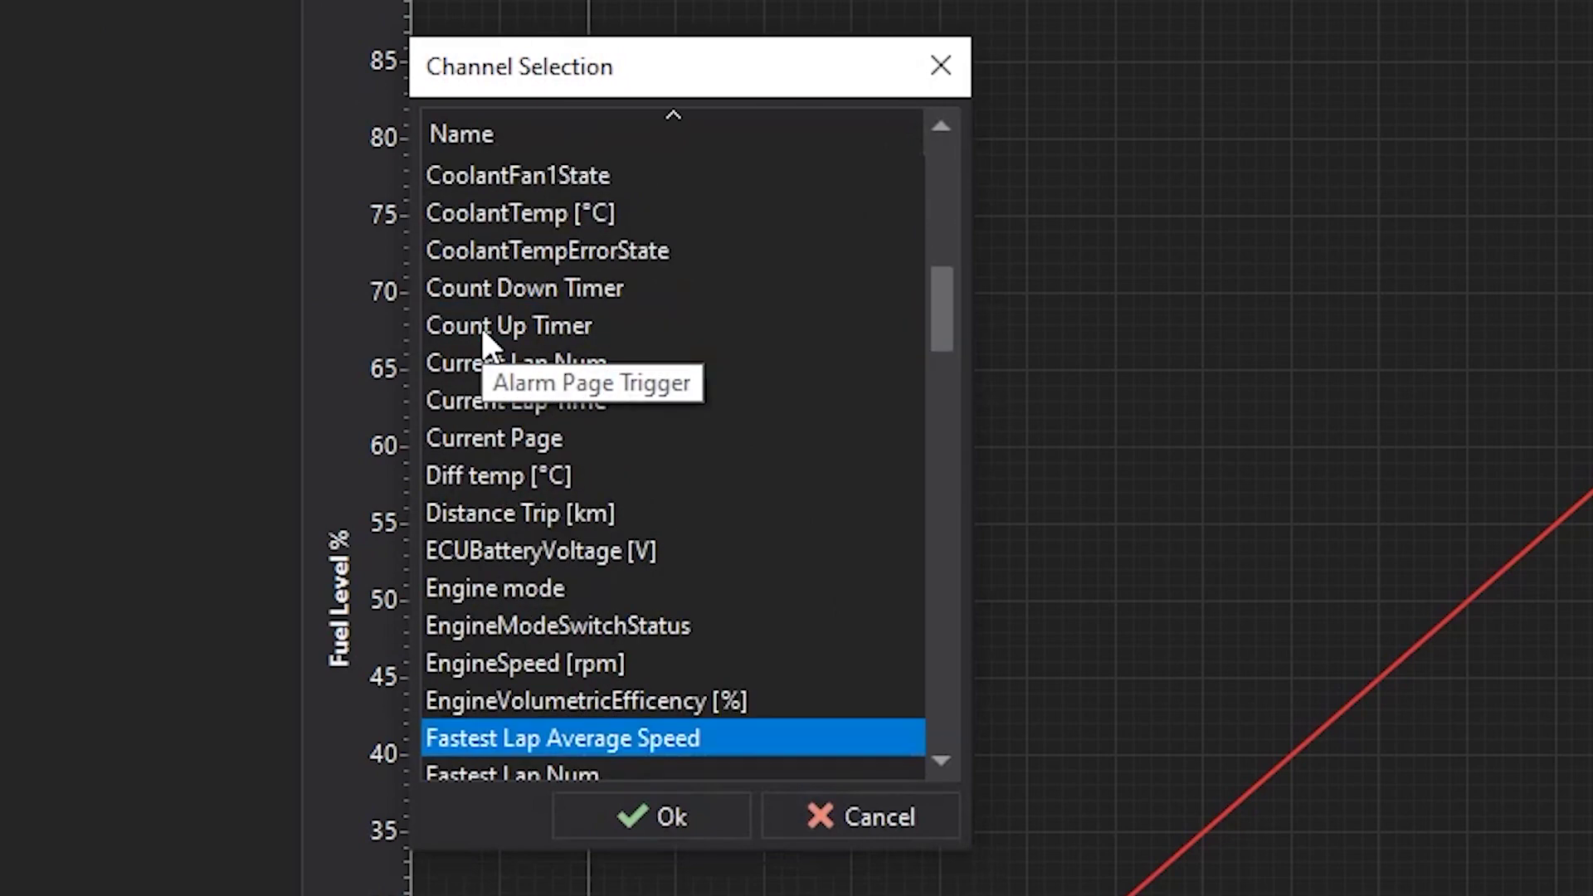
key("Down")
key("Down")
key("Down")
key("Down")
key("Down")
key("Down")
key("Down")
left_click(658, 824)
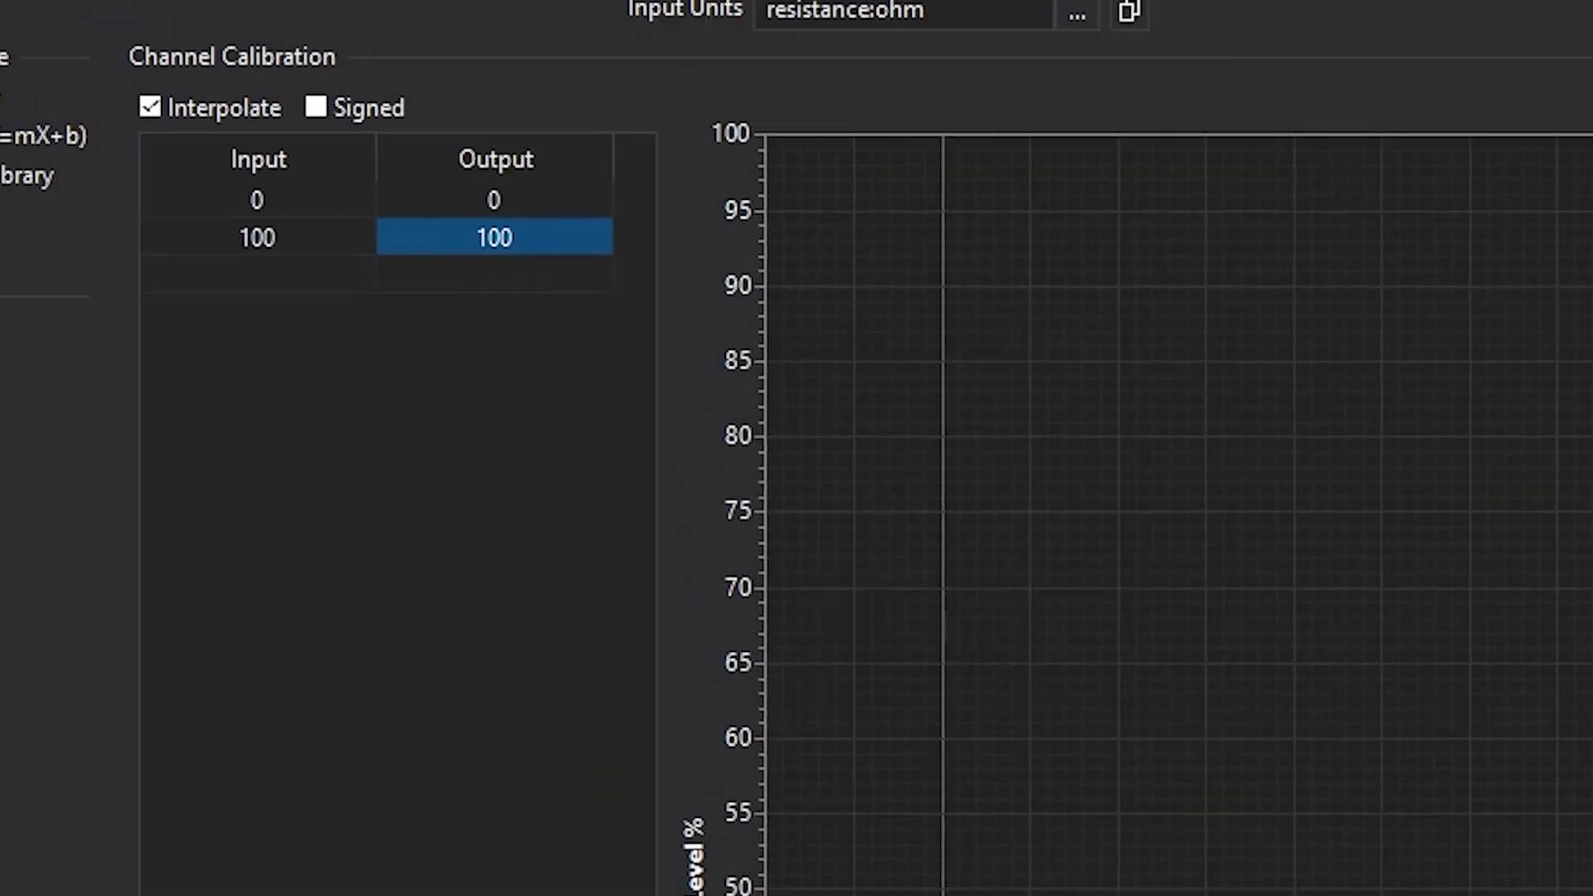
left_click(142, 475)
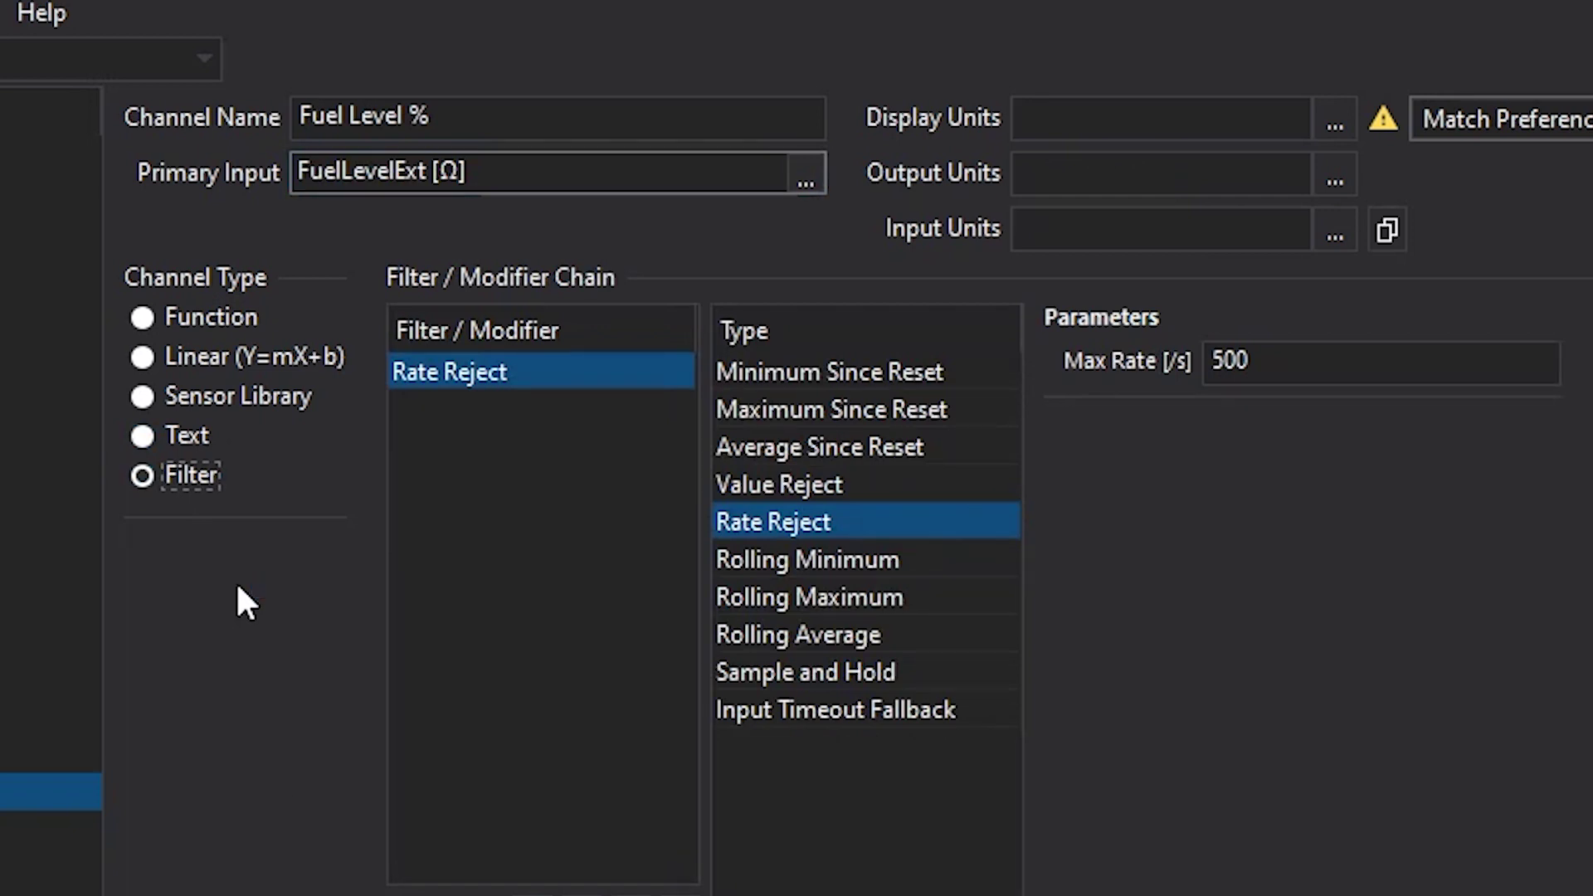
Make Fuel Level % a Function channel whose calibration maps input 0–200 to output 0–100.
left_click(175, 321)
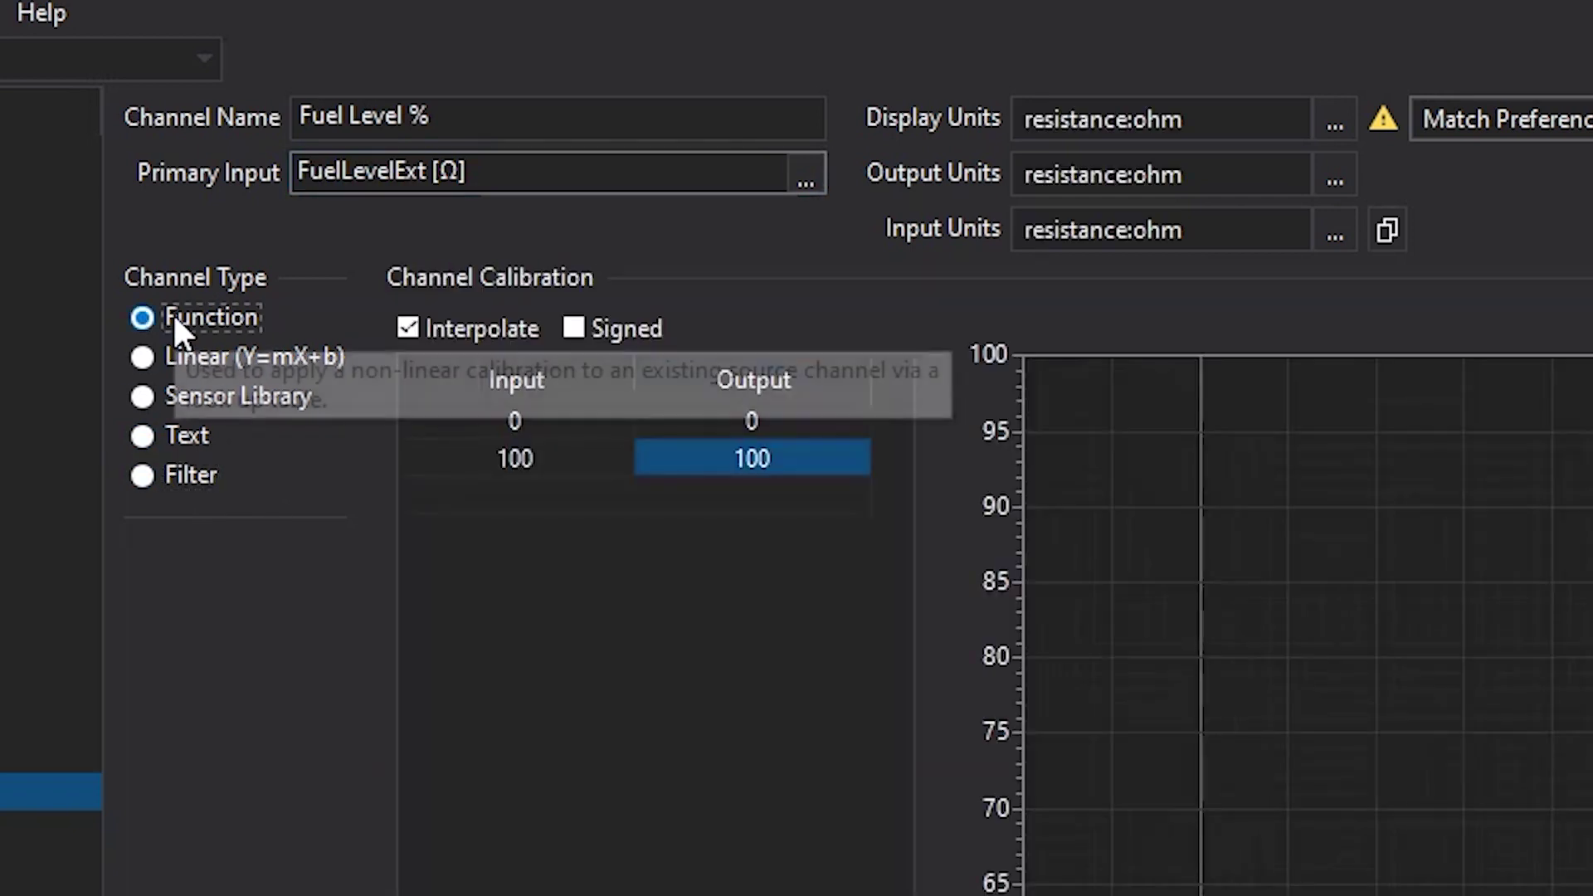
left_click(536, 421)
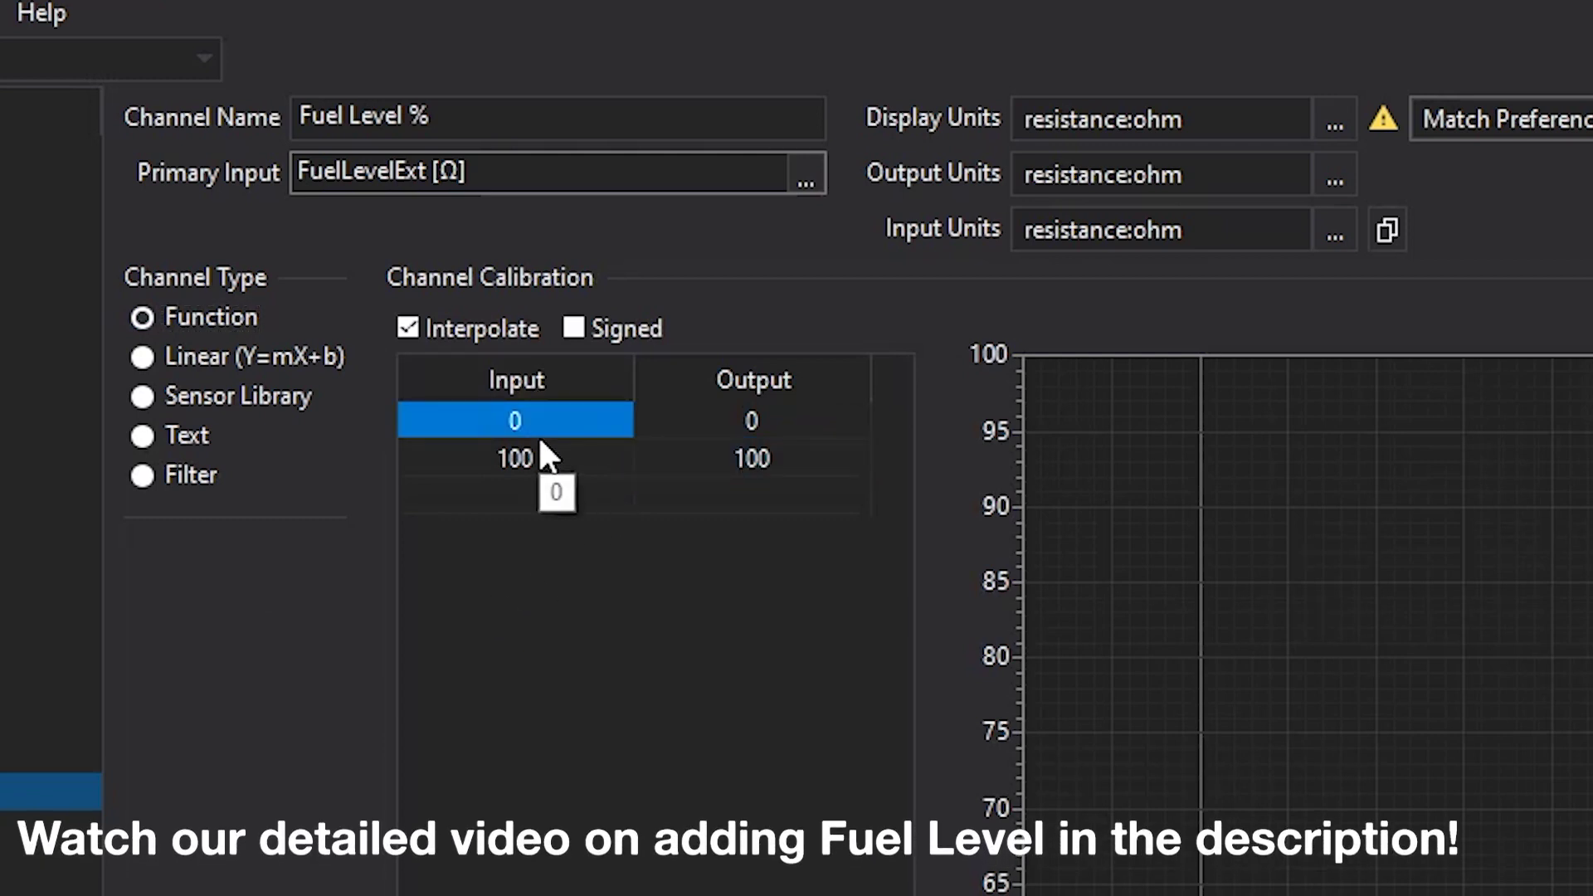
left_click(743, 420)
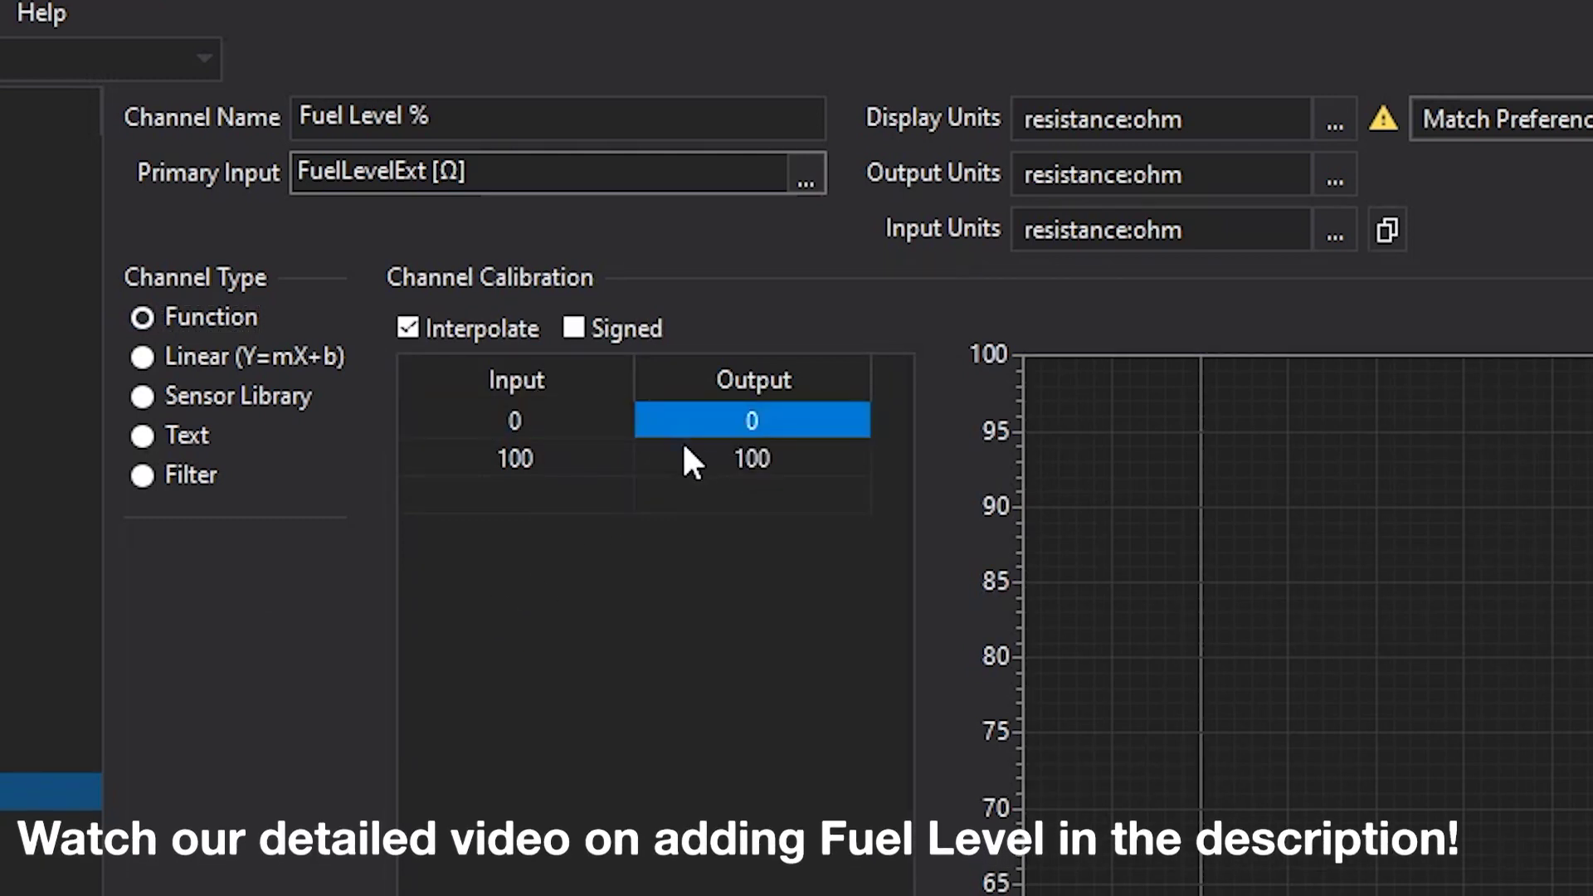
left_click(539, 456)
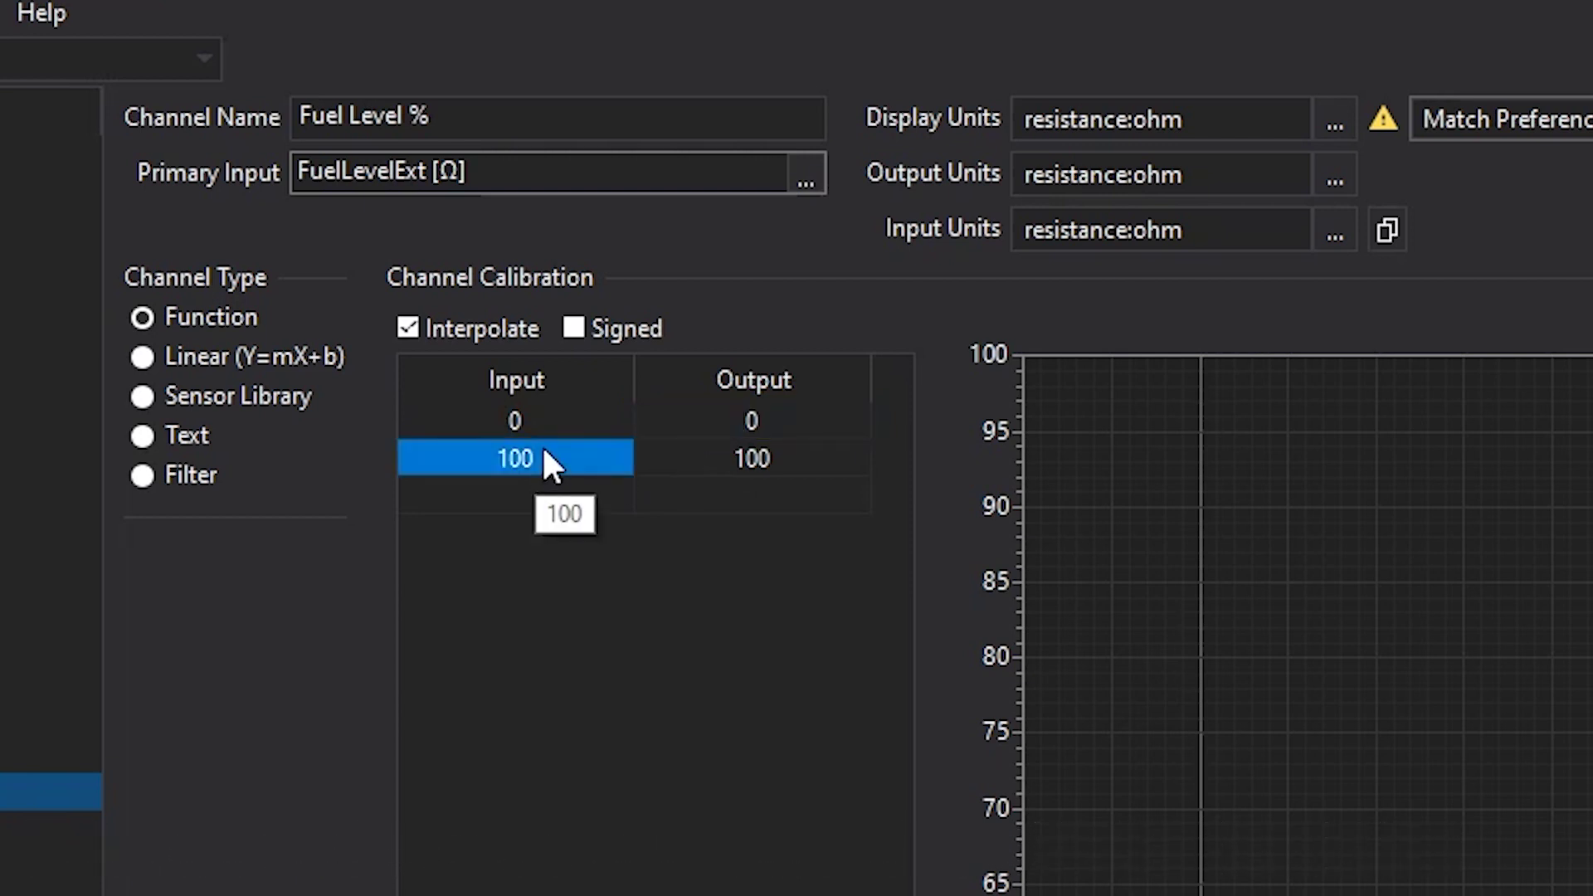
type("200")
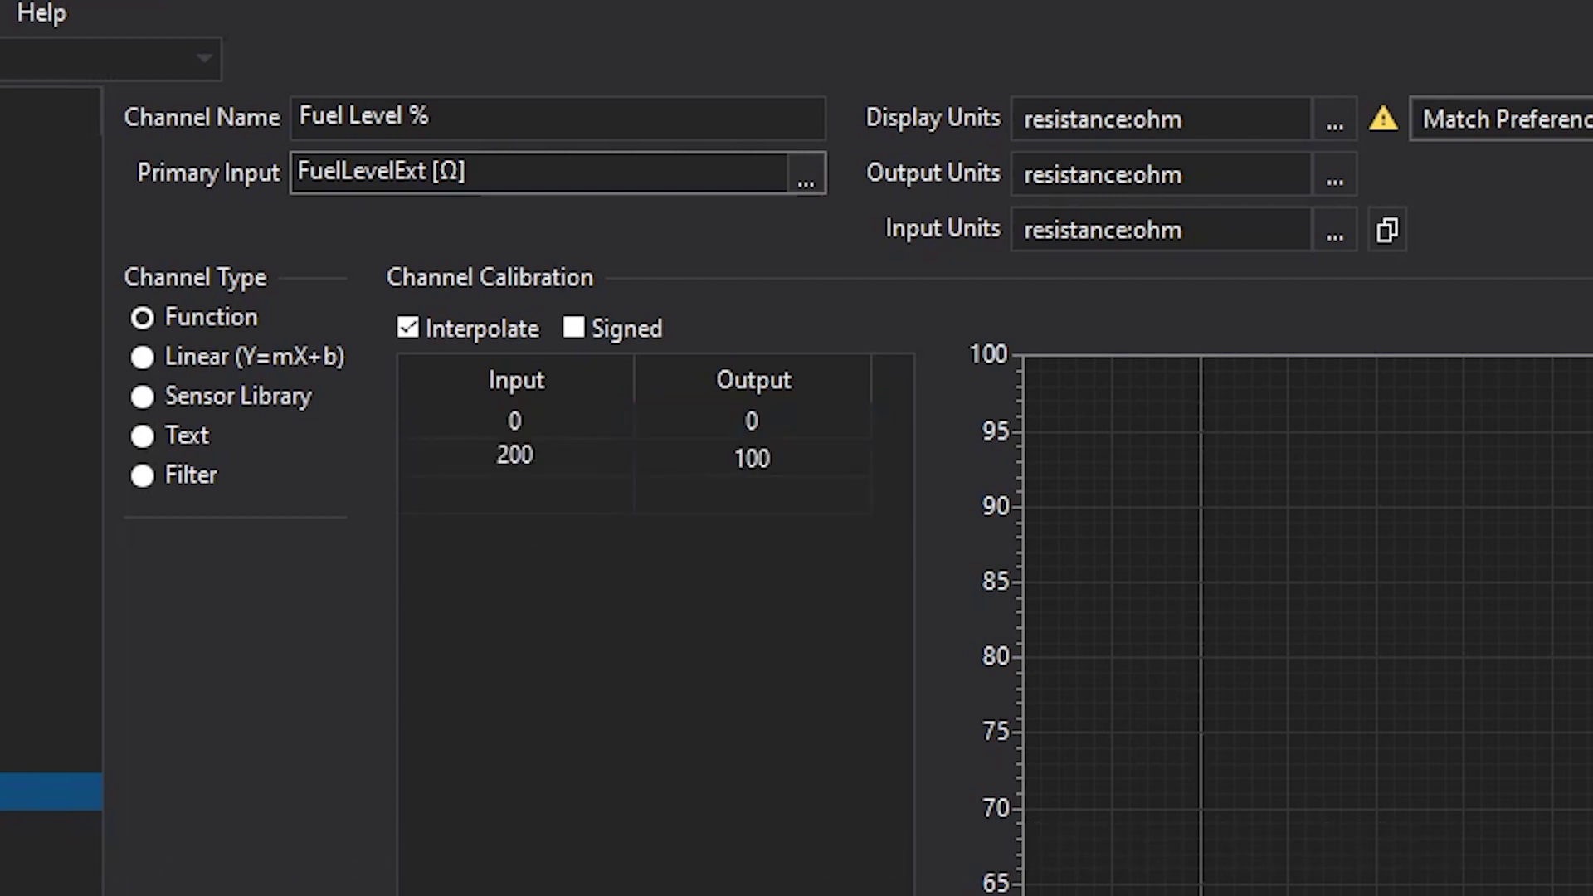
left_click(787, 453)
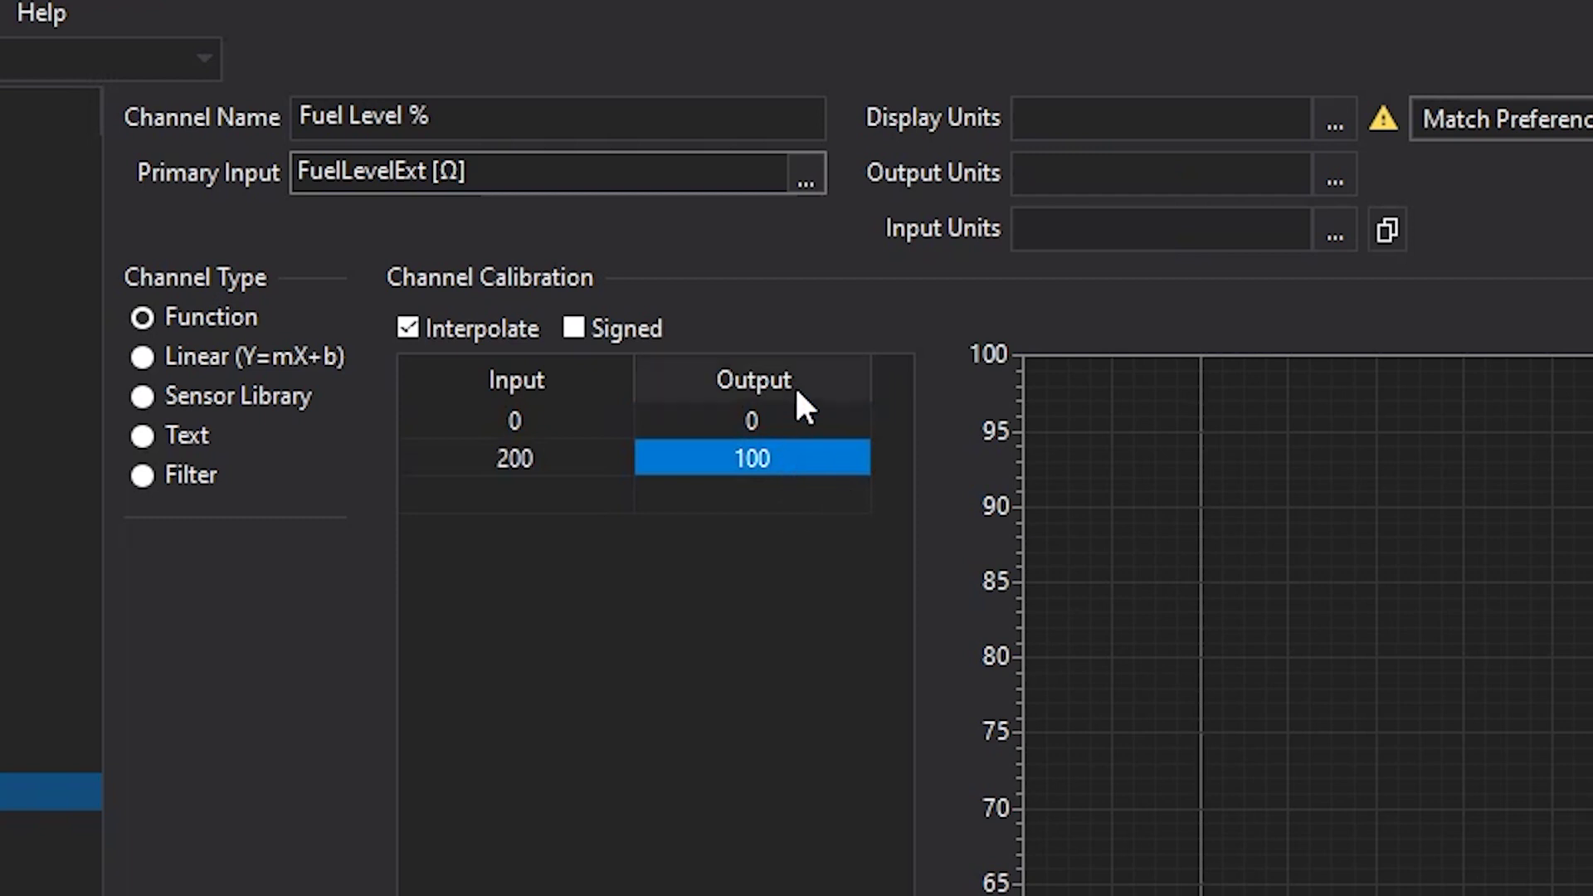
key("Up")
left_click(809, 458)
Switch Fuel Level % to a Filter channel using the Rolling Average filter.
left_click(208, 474)
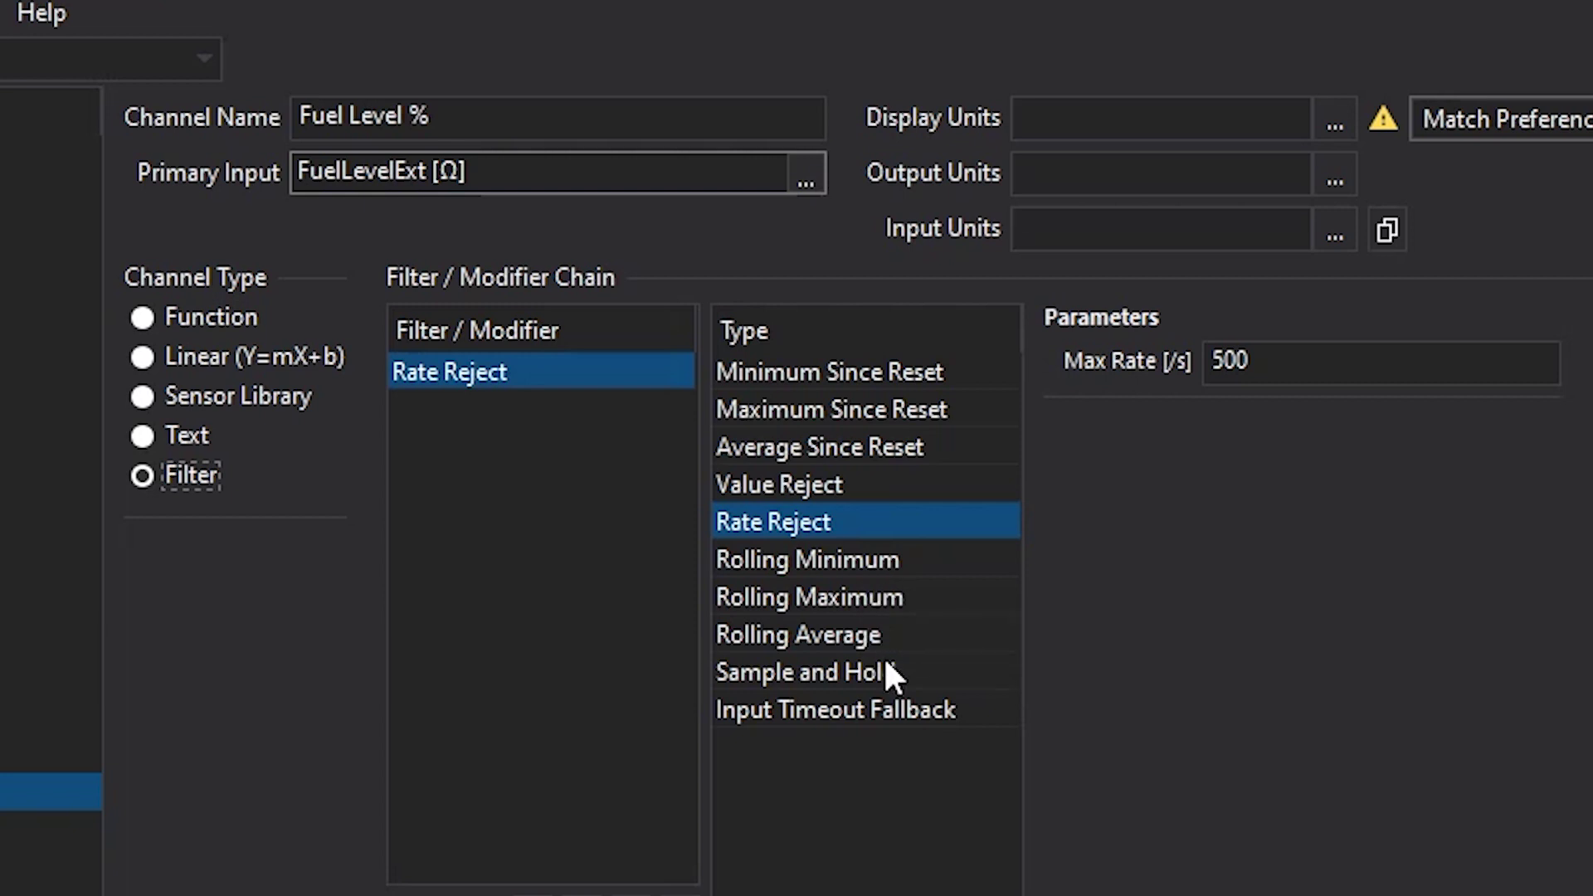
left_click(861, 634)
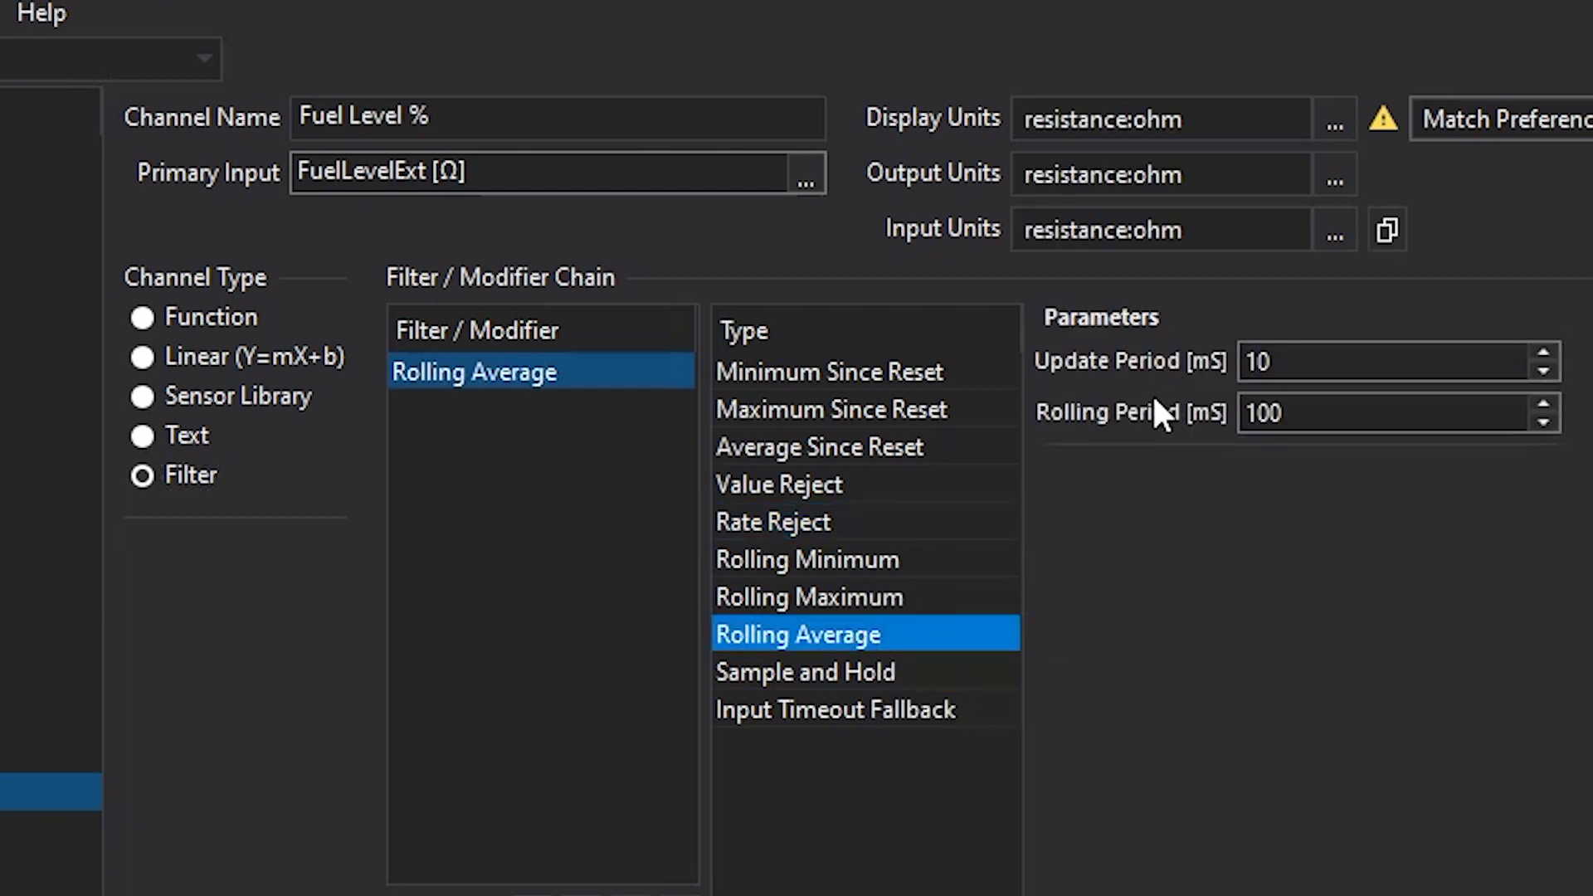
mouse_move(1152, 406)
mouse_move(1307, 363)
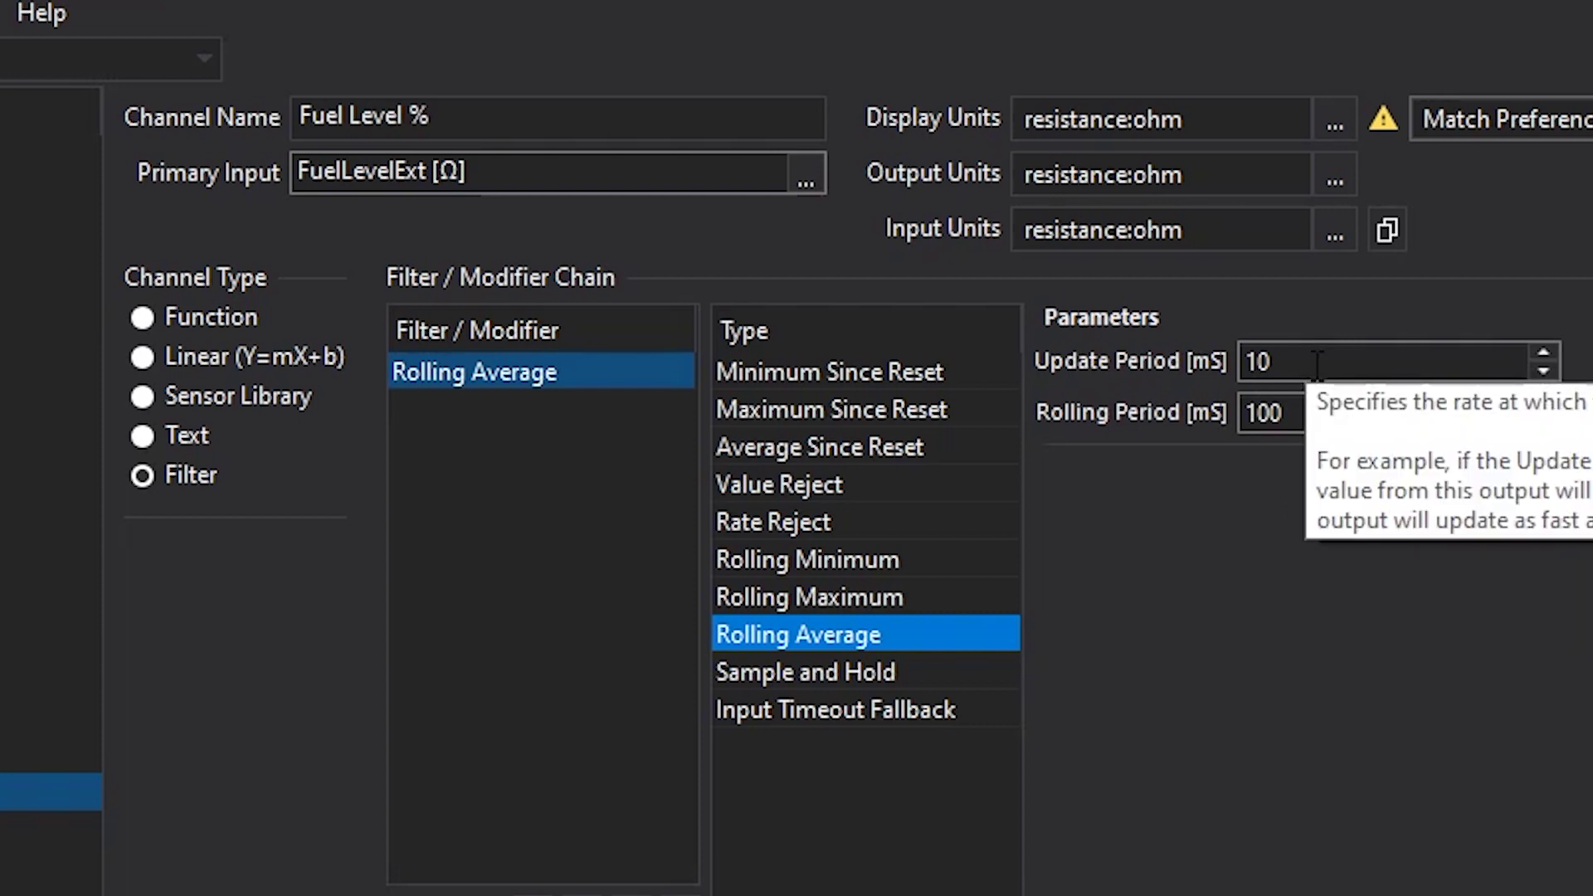
Set the Rolling Average Update Period to 2000 ms and enter 200 for the Rolling Period.
left_click(1318, 364)
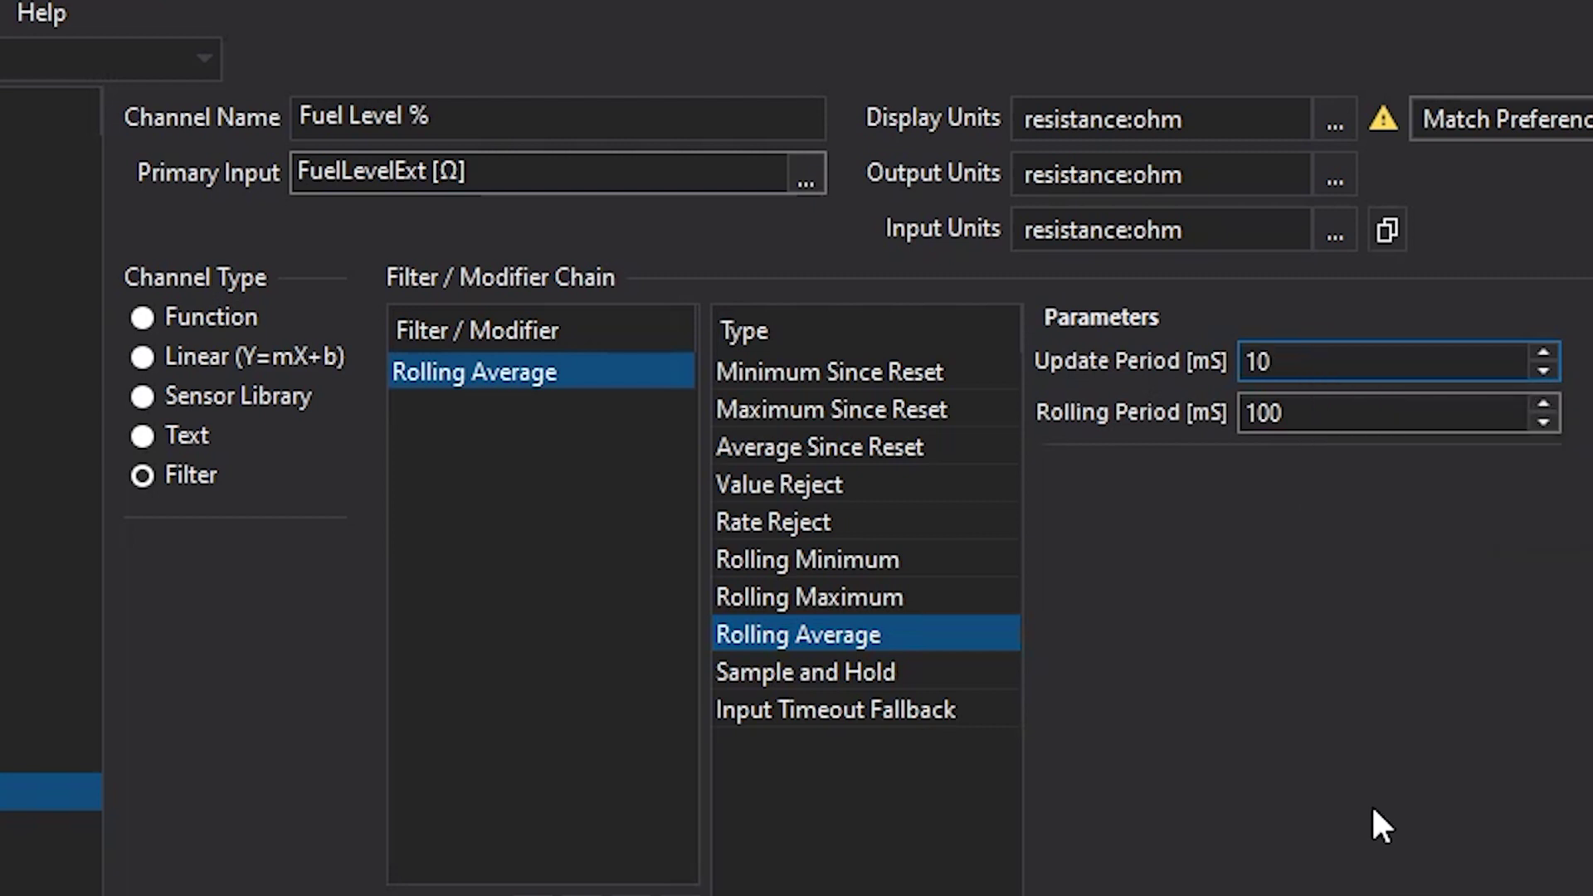
mouse_move(1331, 350)
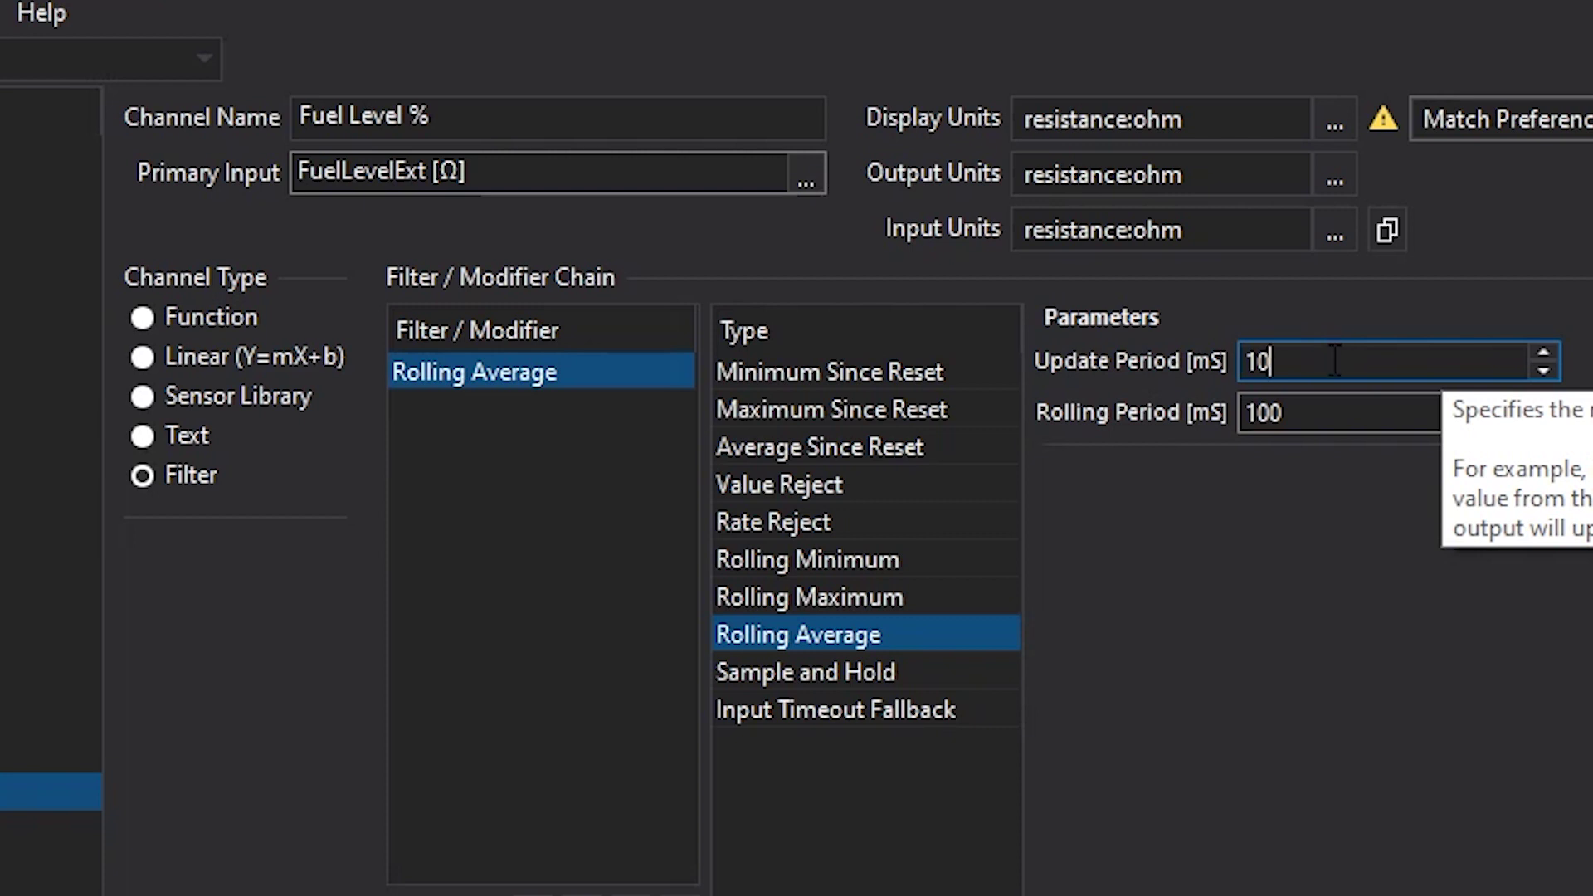
double_click(1336, 361)
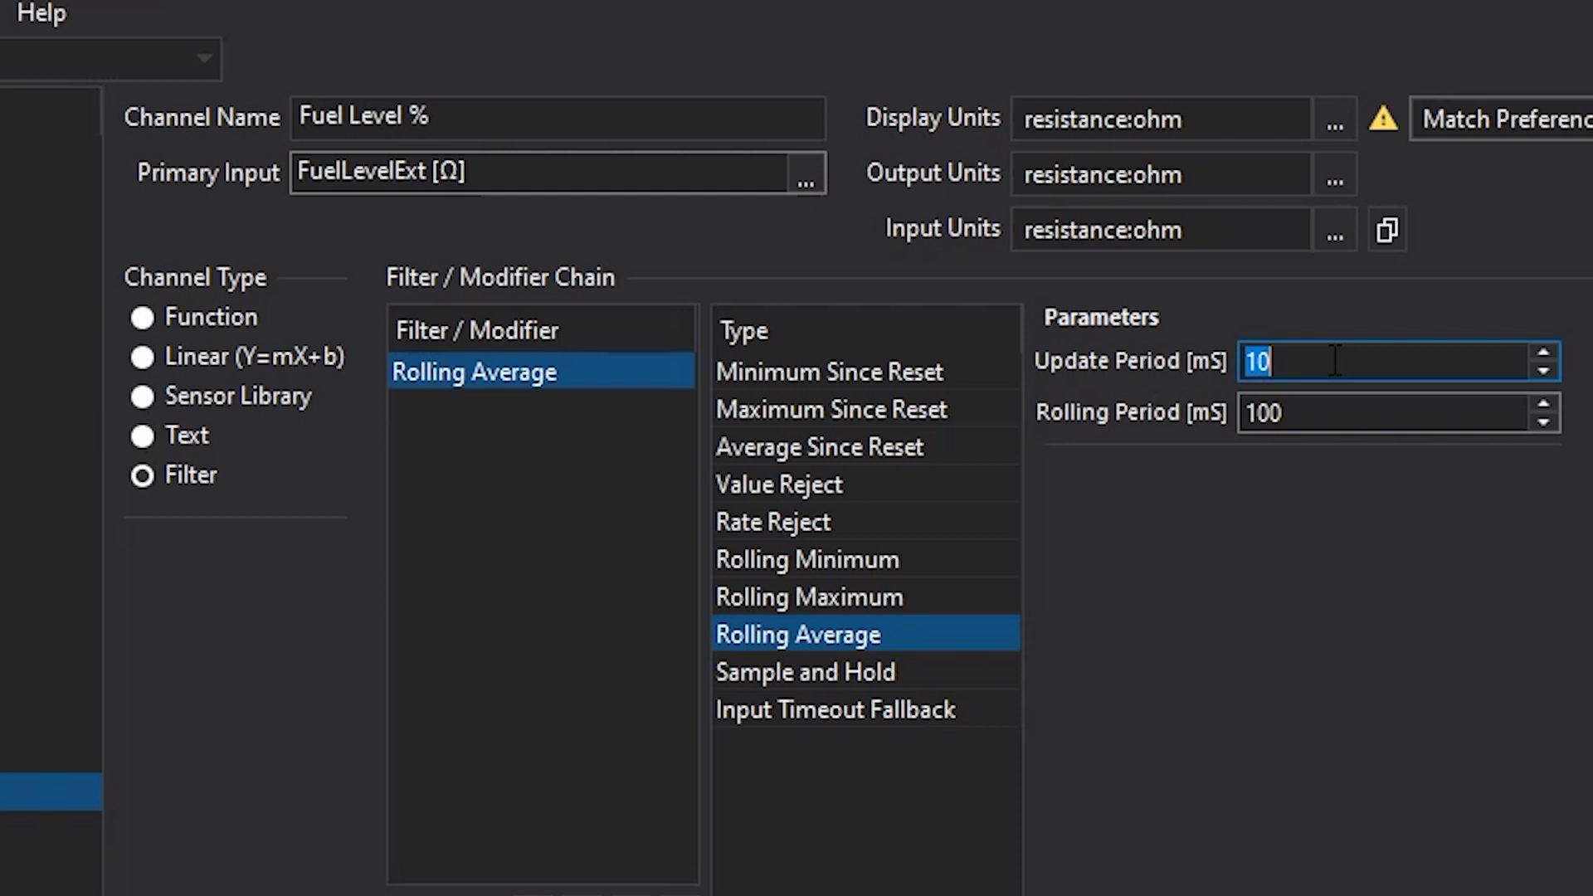
type("2000")
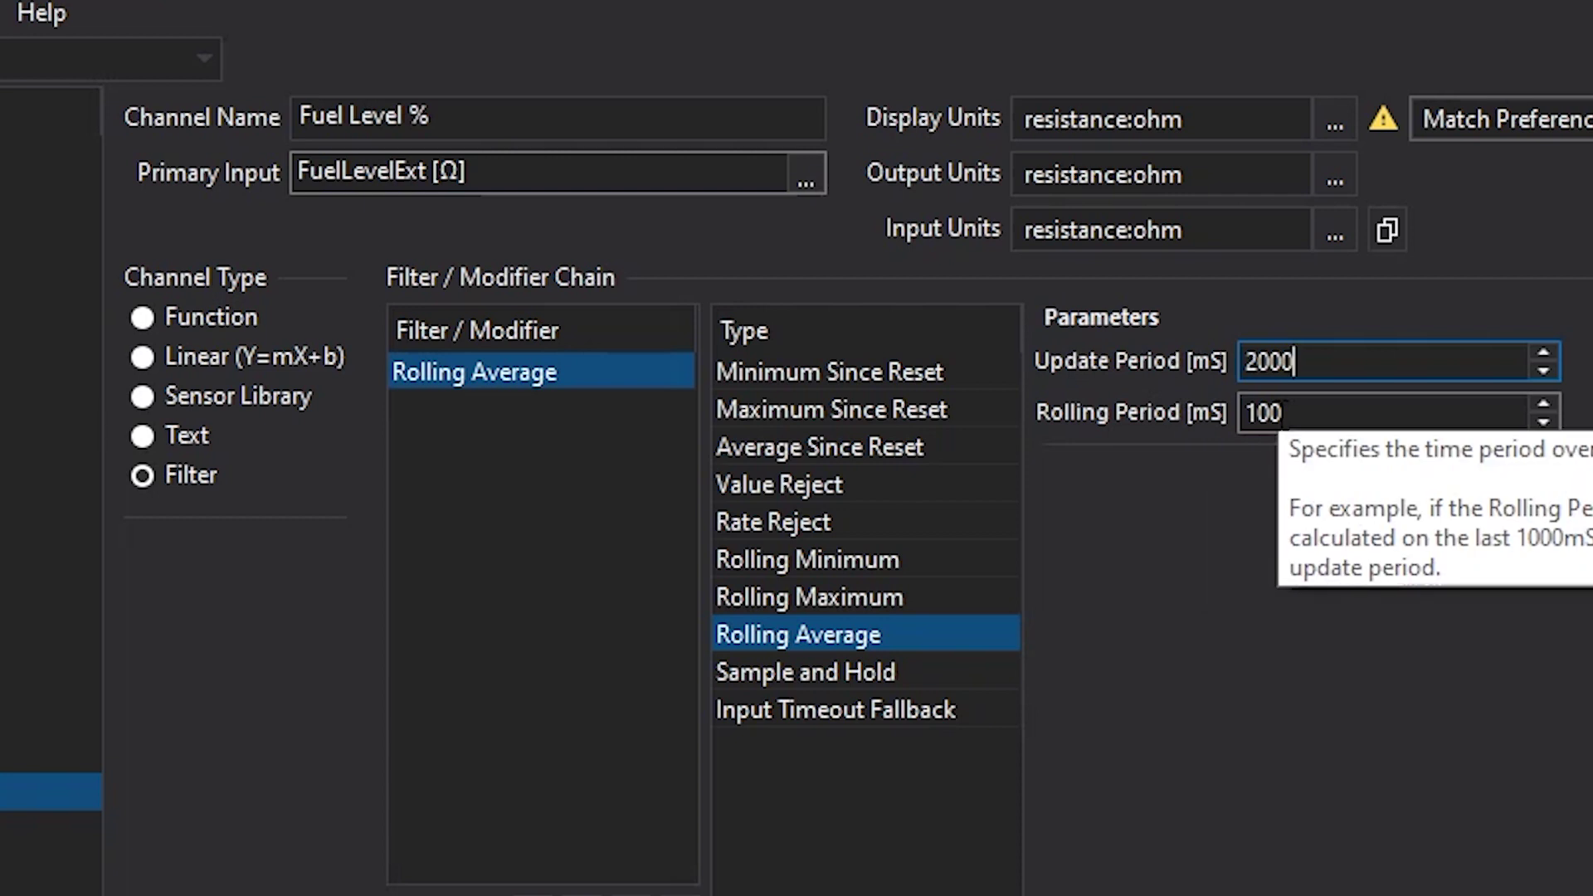
left_click(1284, 414)
double_click(1282, 412)
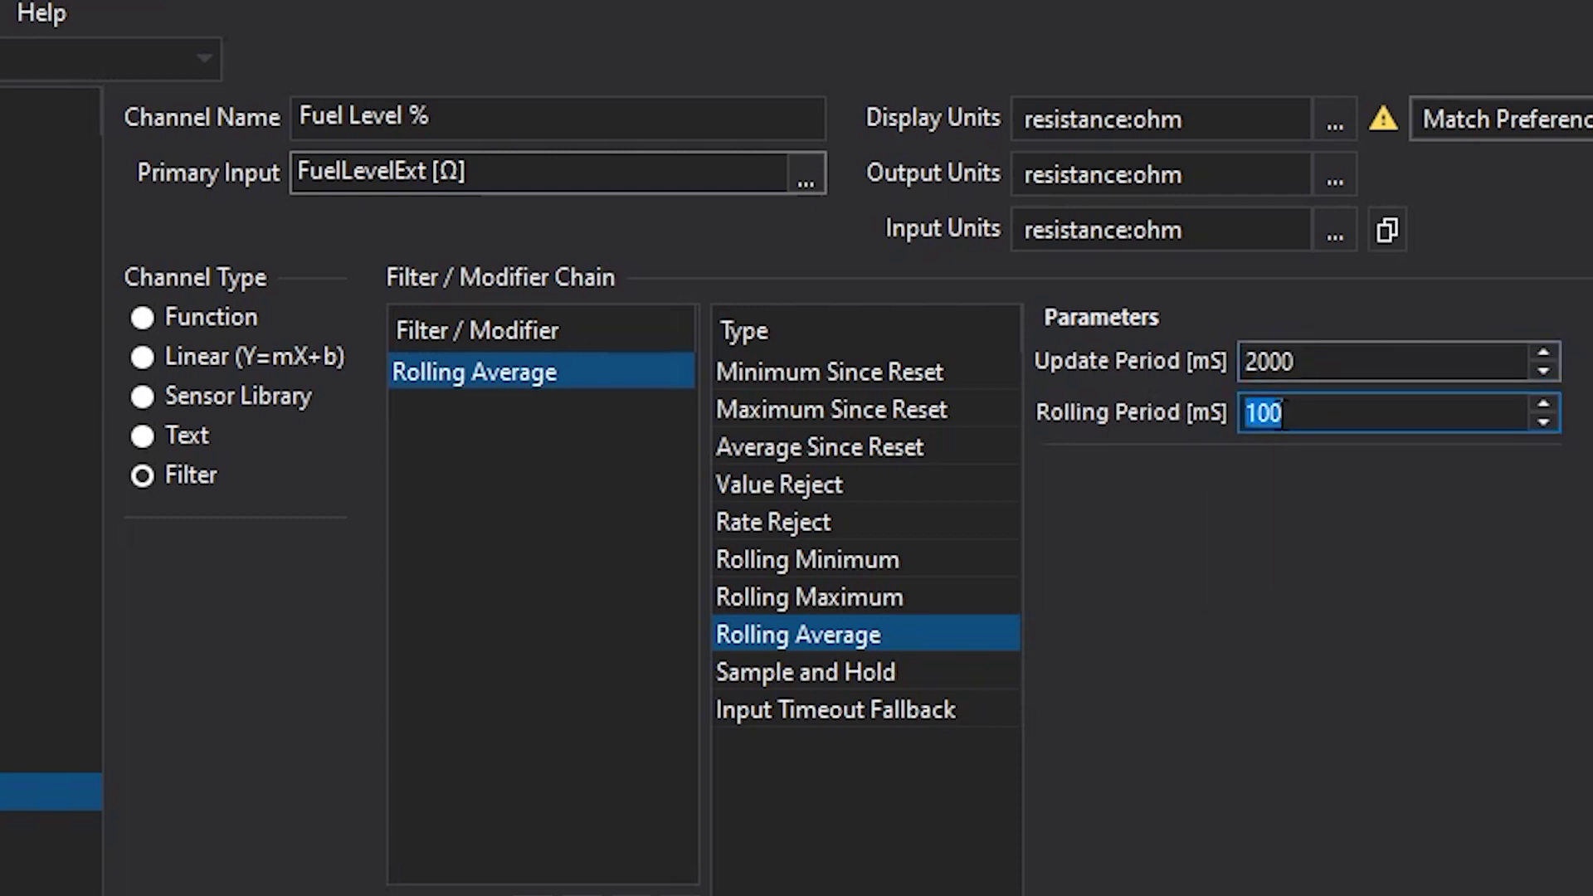
type("200")
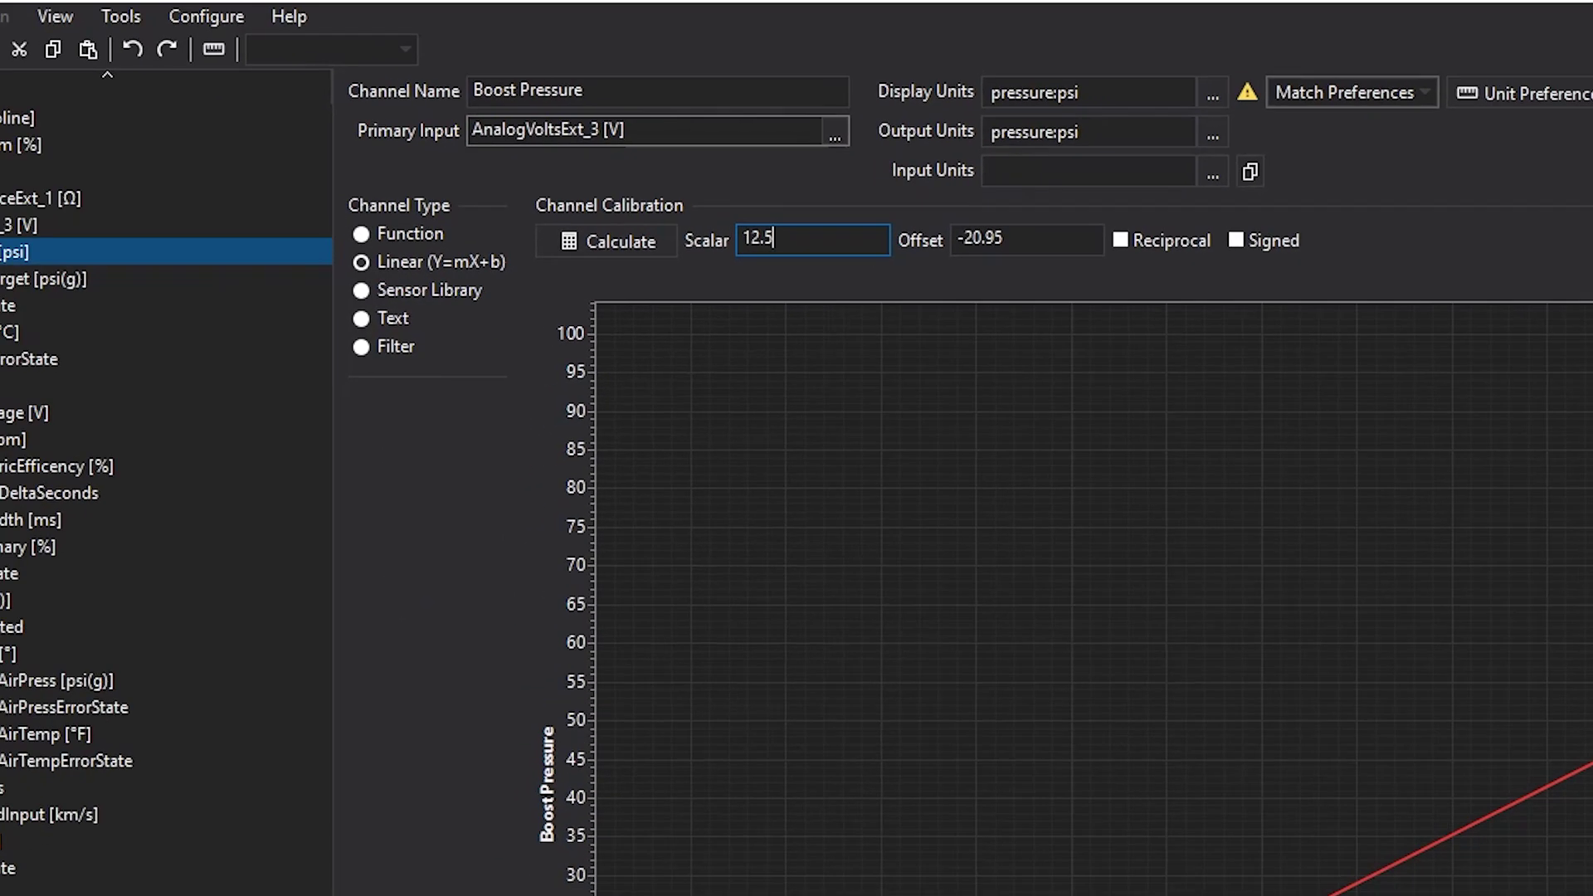
Open Screen 1 from the Screens list and select its Oil Press bar gauge.
left_click(7, 121)
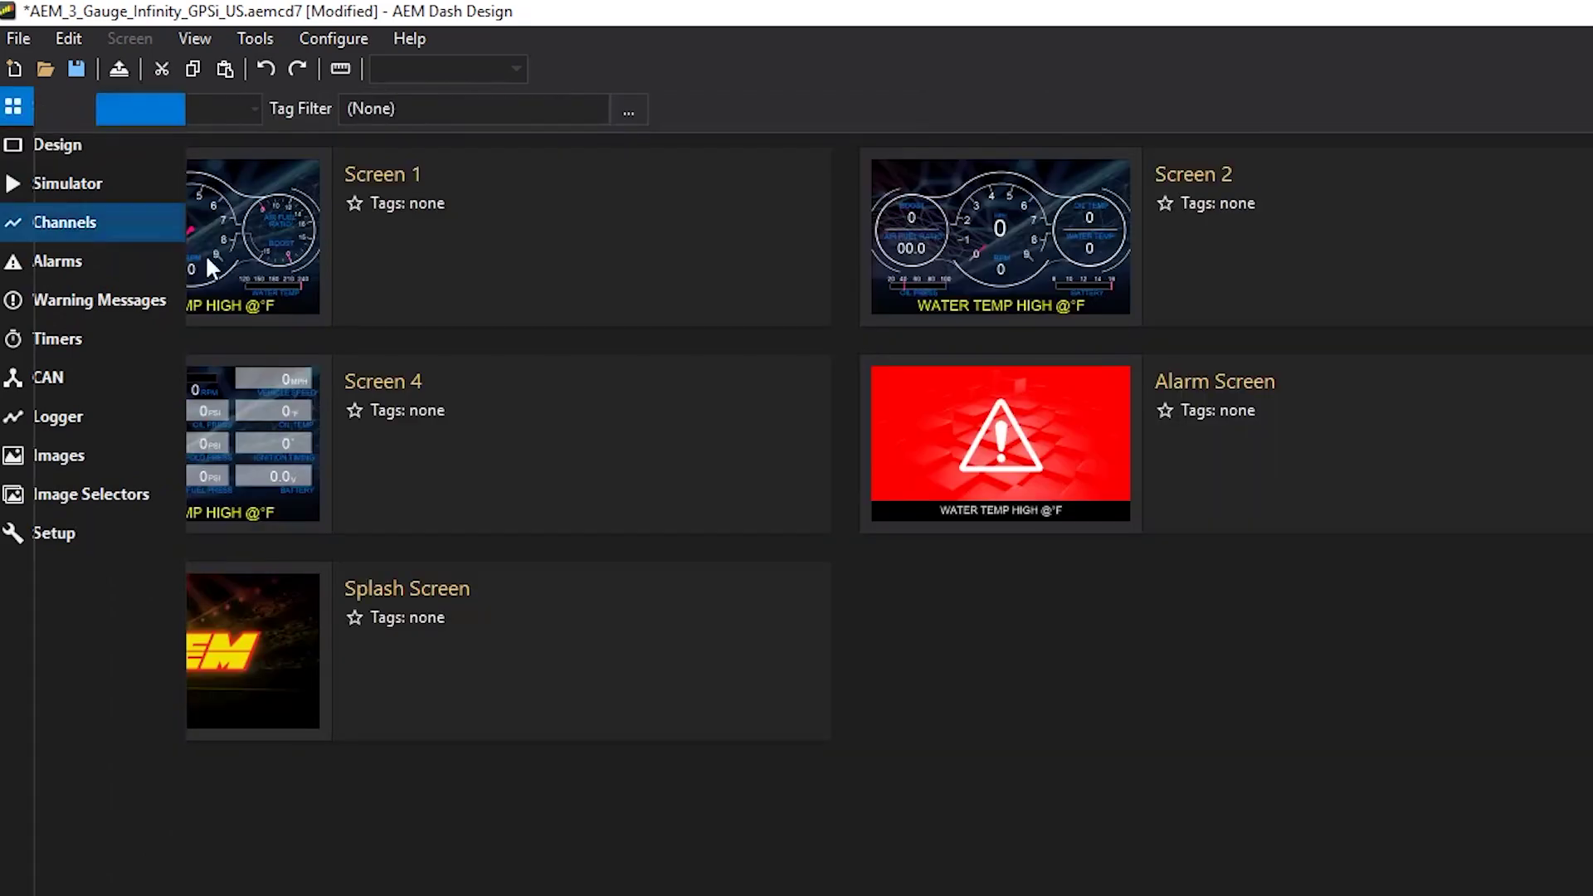
left_click(497, 259)
double_click(495, 251)
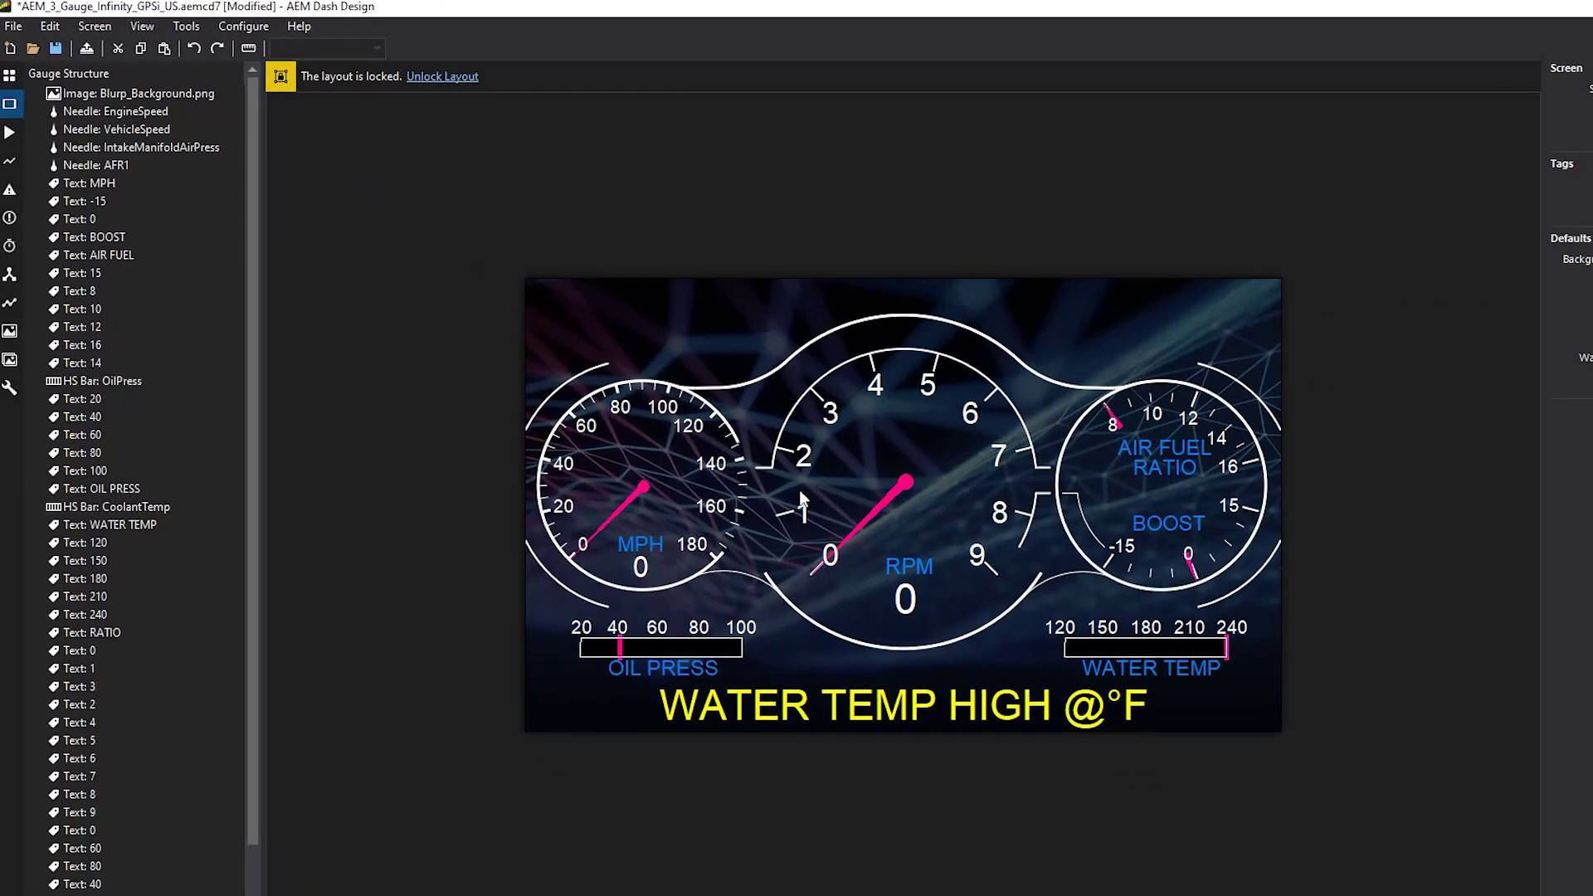
left_click(711, 649)
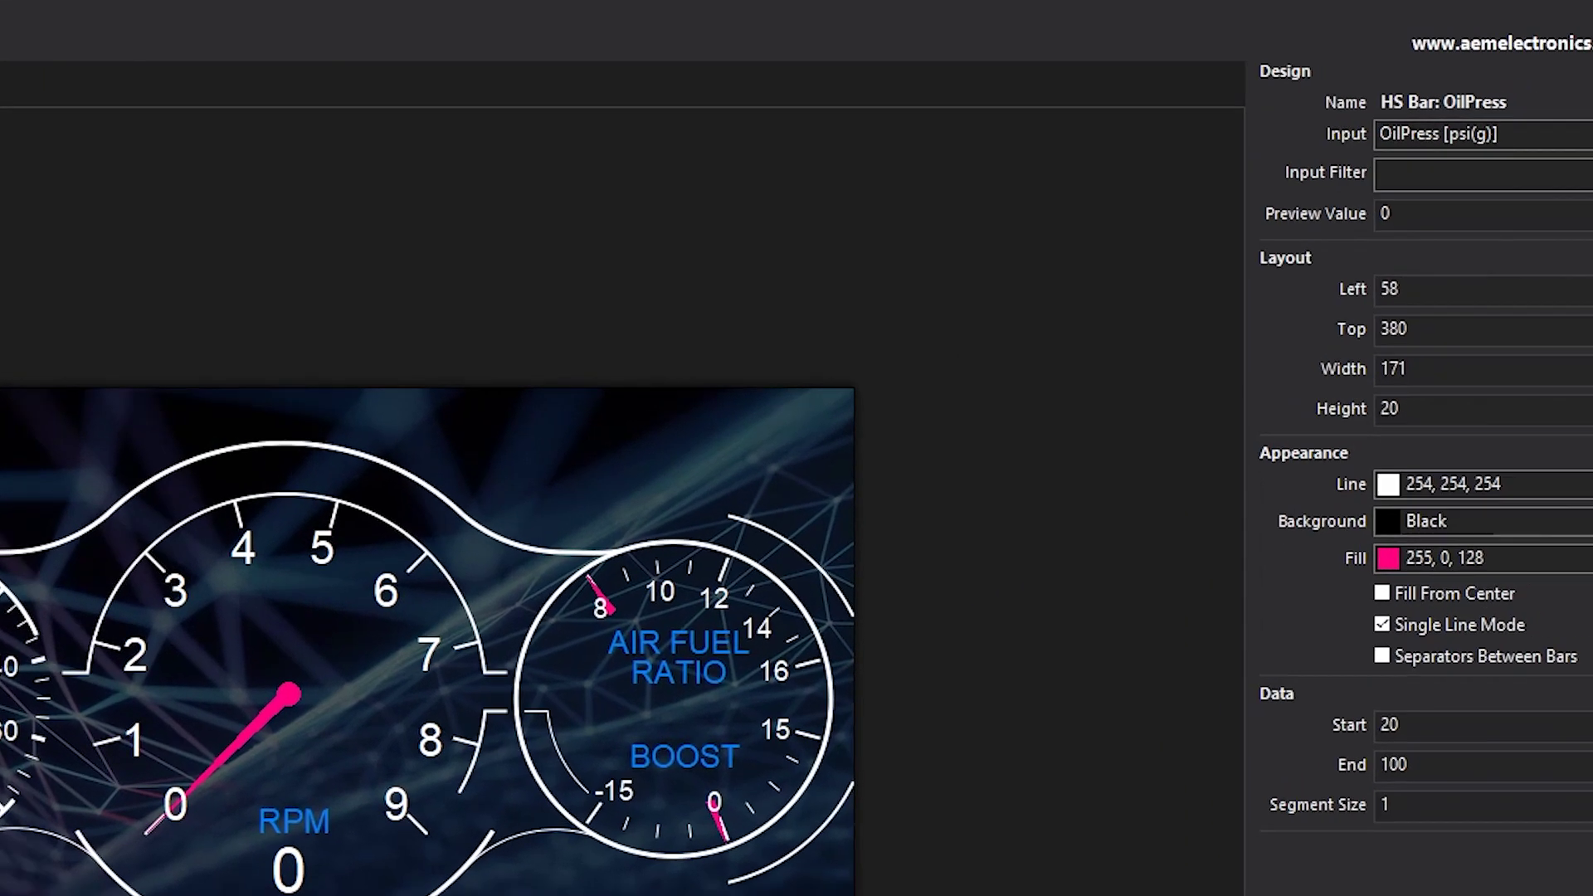
Set the Oil Press bar's input channel to Boost Pressure [psi].
left_click(1589, 135)
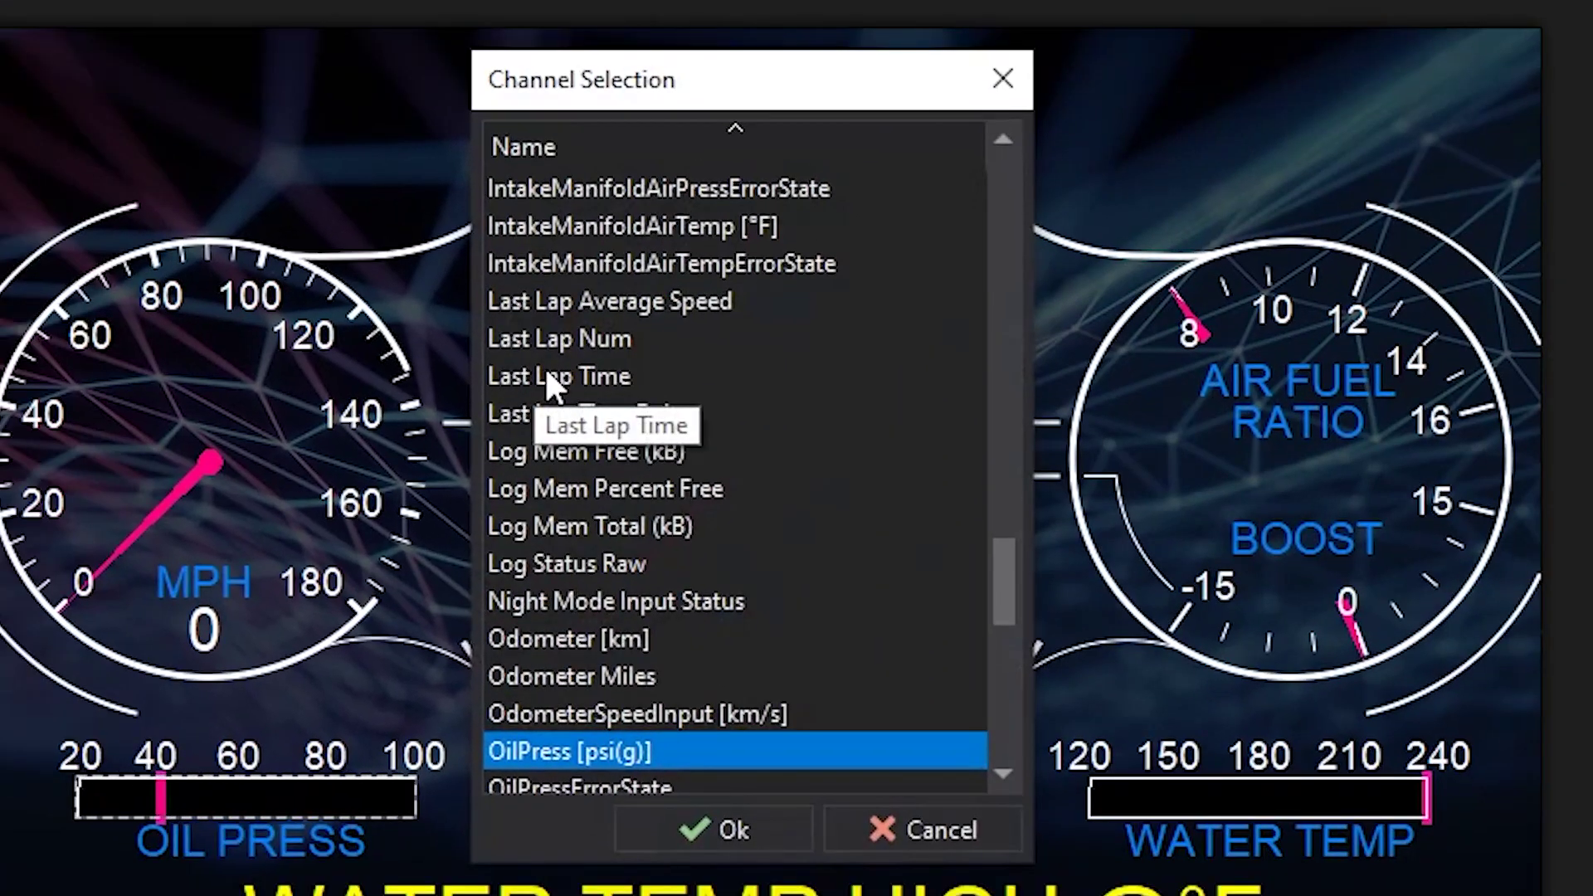
scroll(545, 367, "up", 4)
left_click(545, 369)
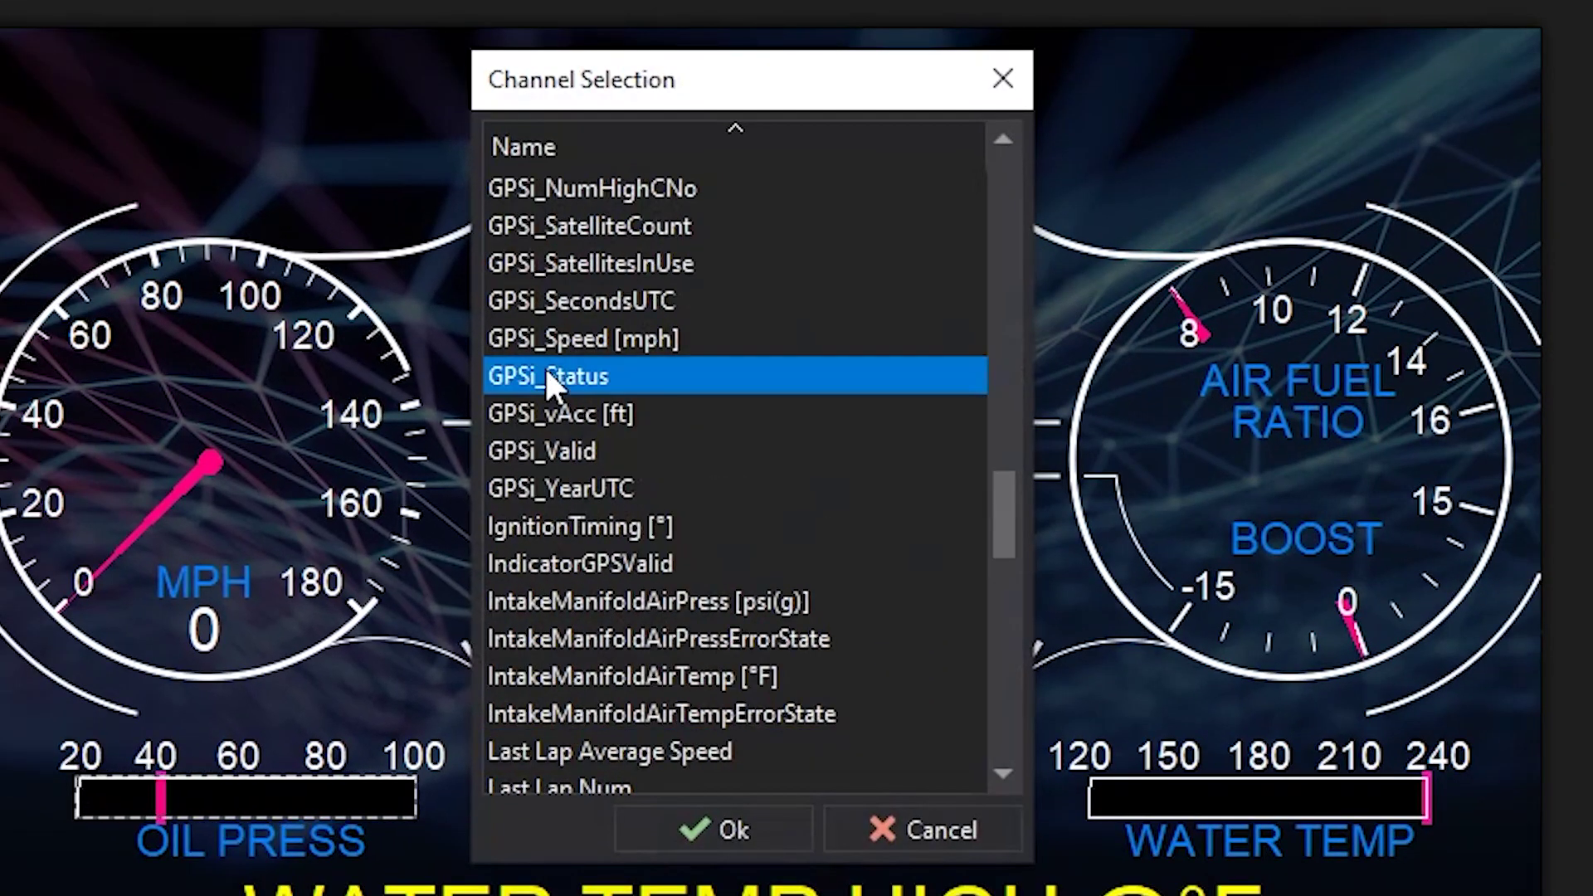
key("b")
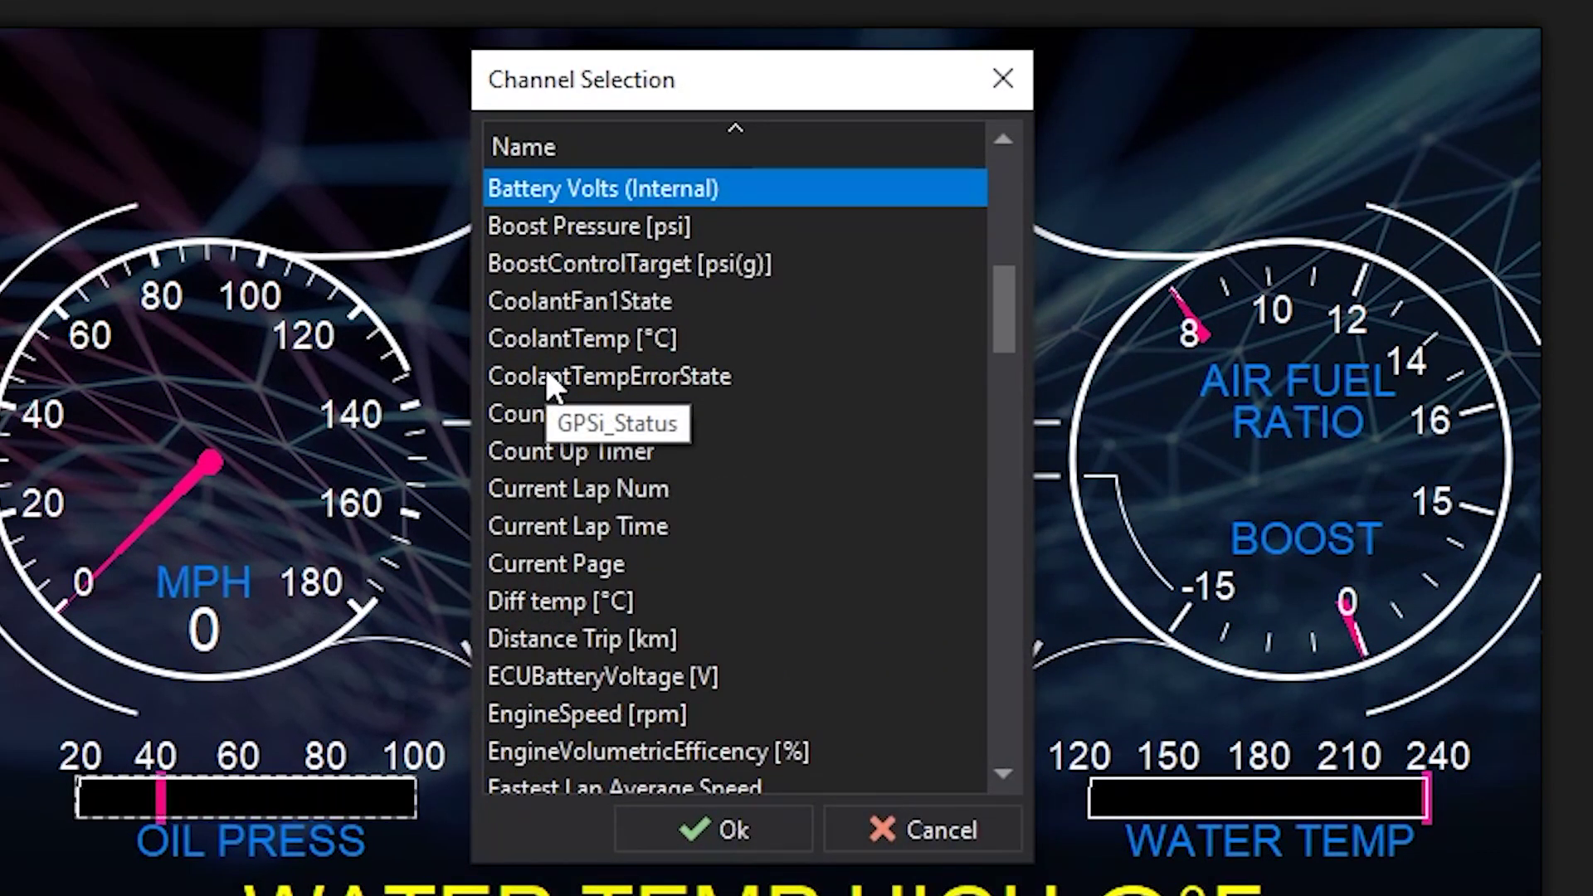
key("Down")
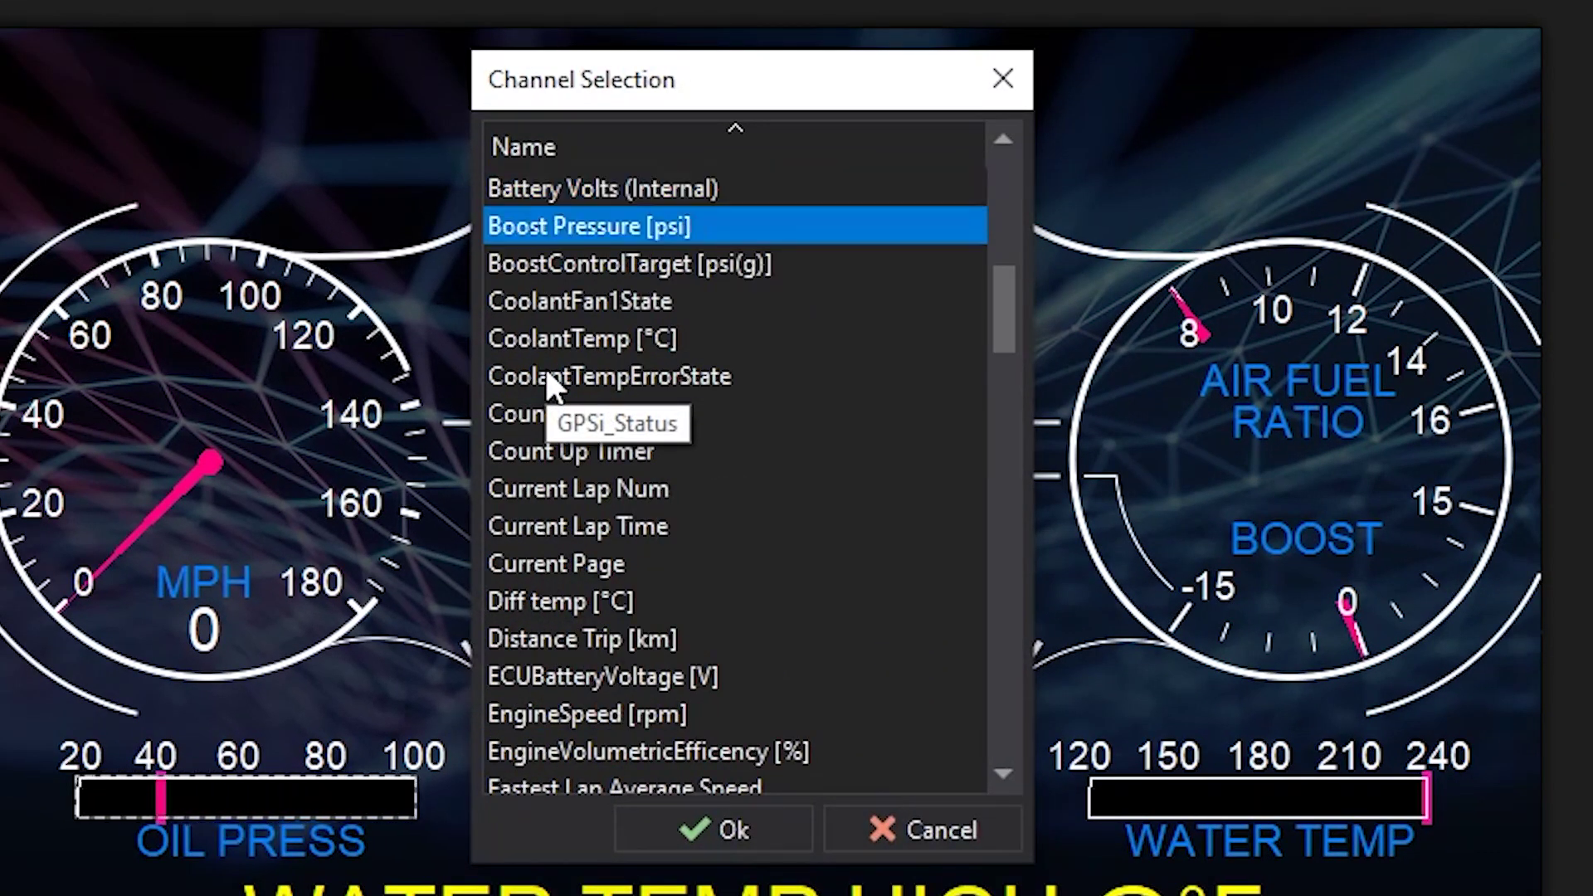
left_click(690, 809)
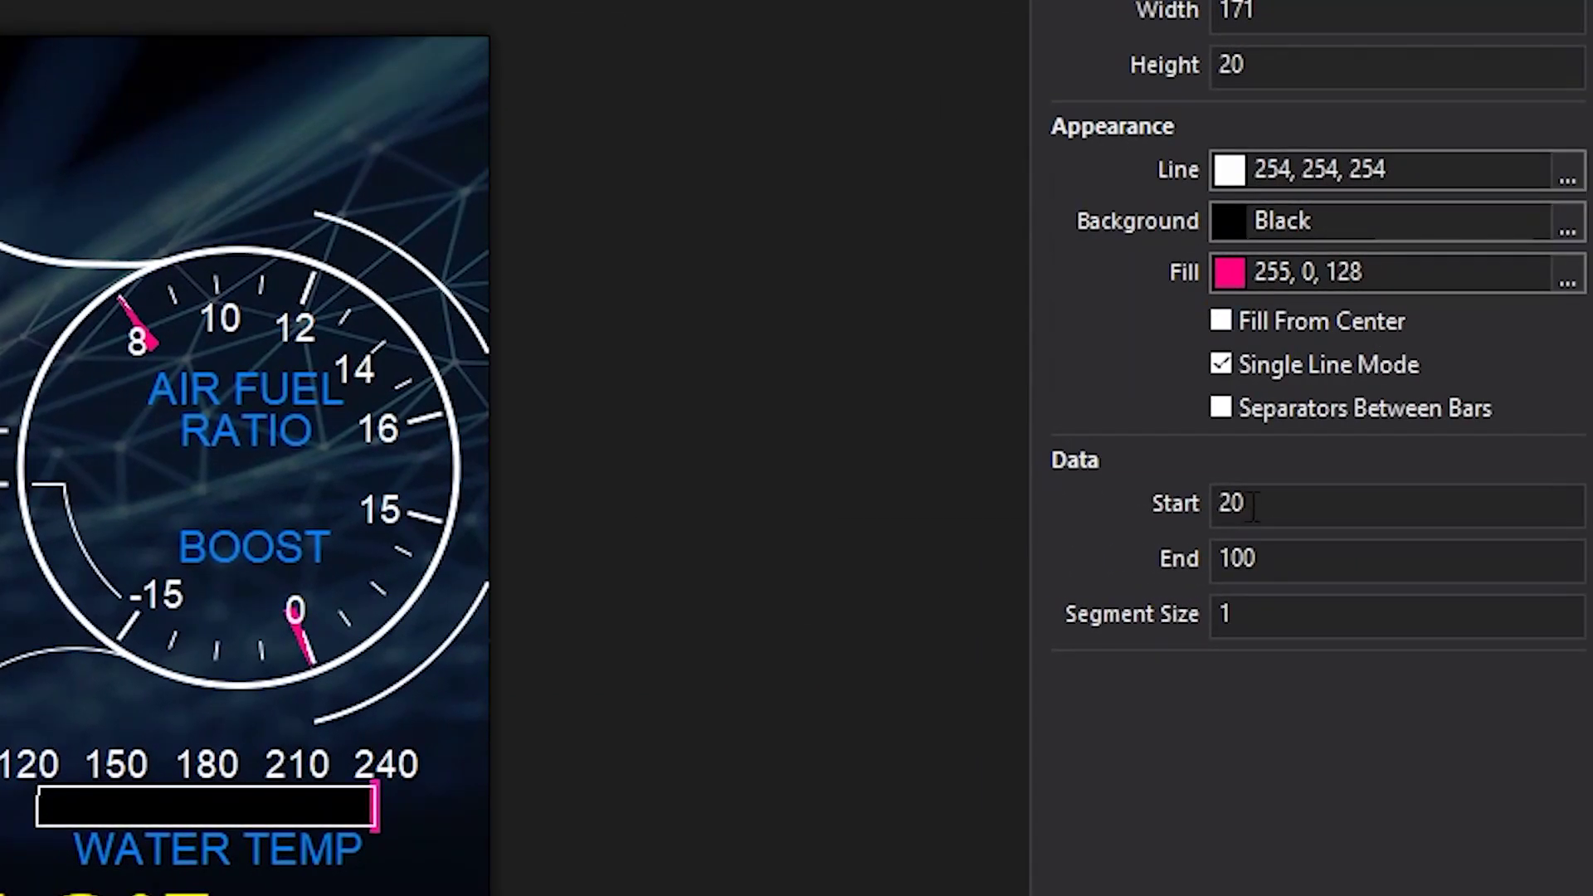
Set the bar's data range to start at -14.7 and end at 35.
double_click(1254, 507)
type("-14.7")
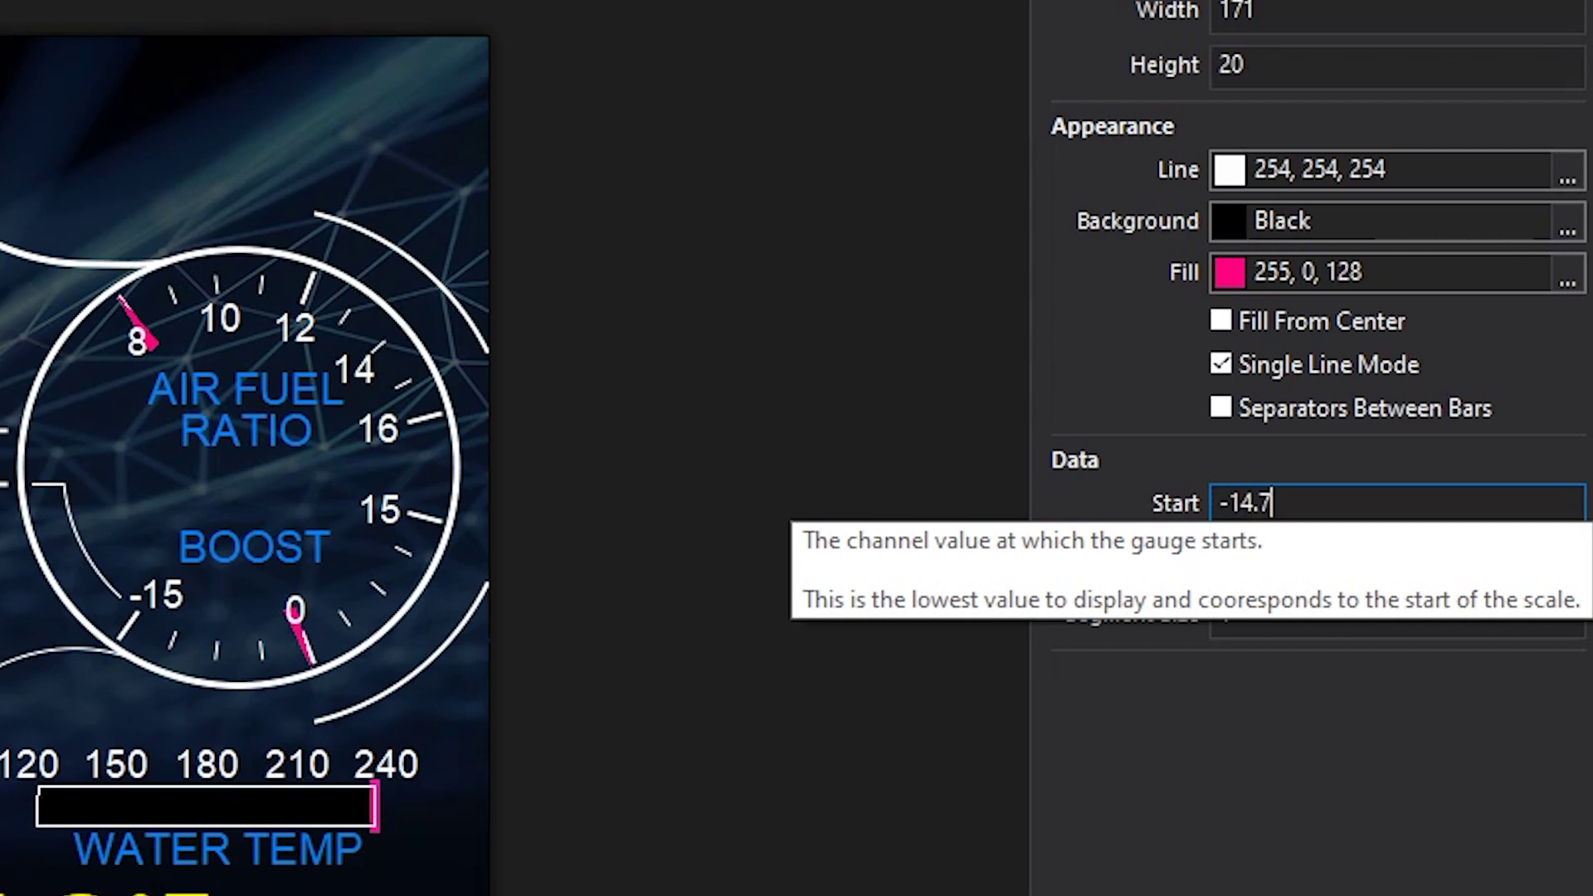
left_click(1335, 557)
key("BackSpace")
key("BackSpace")
key("BackSpace")
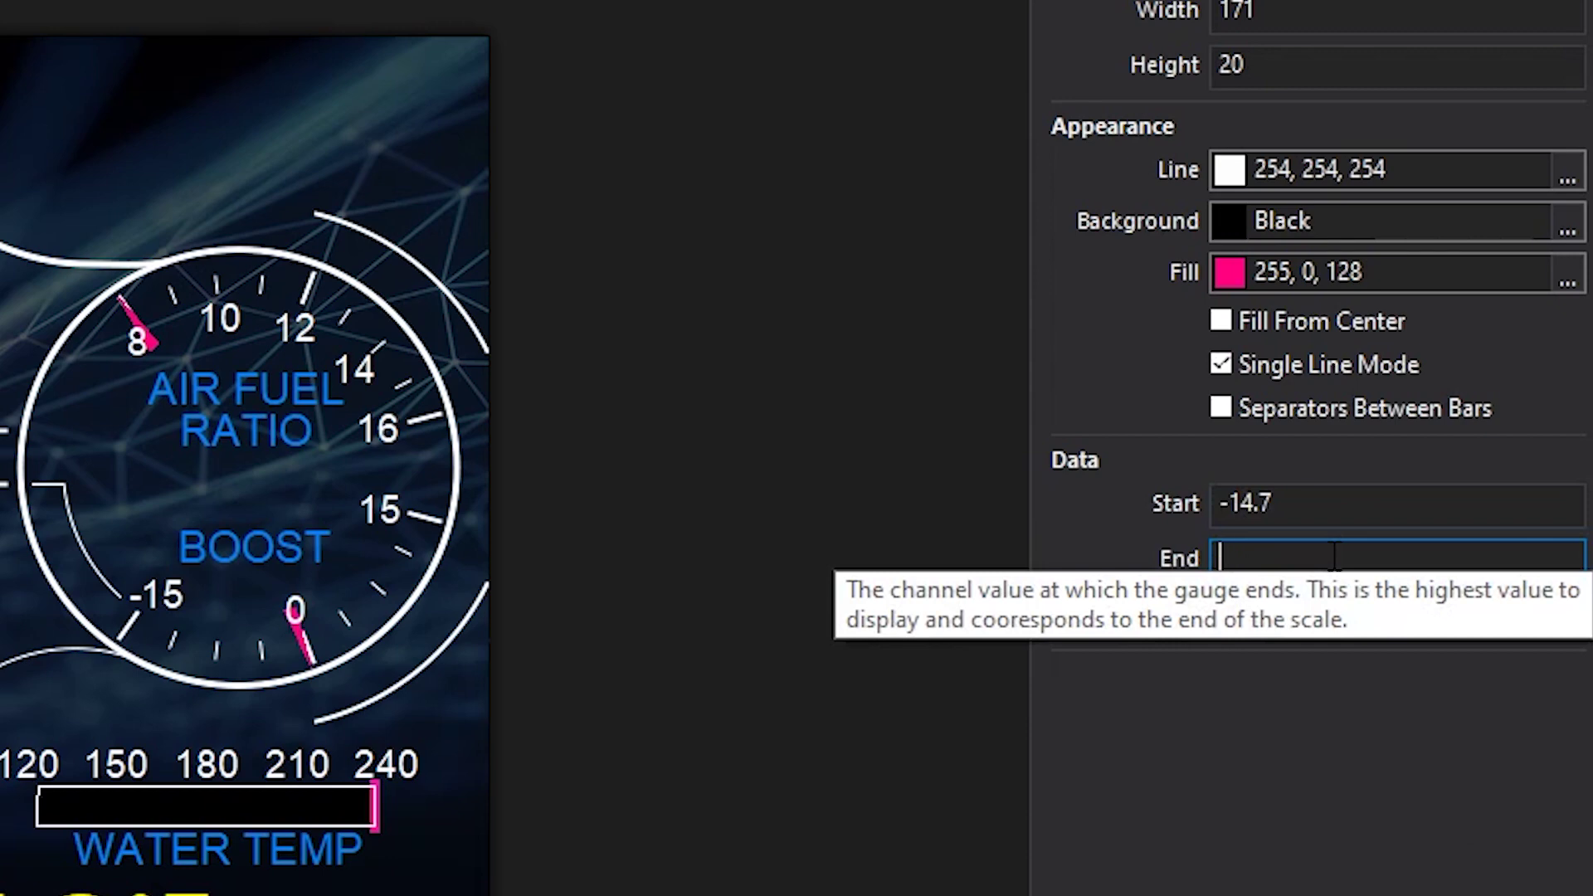
type("35")
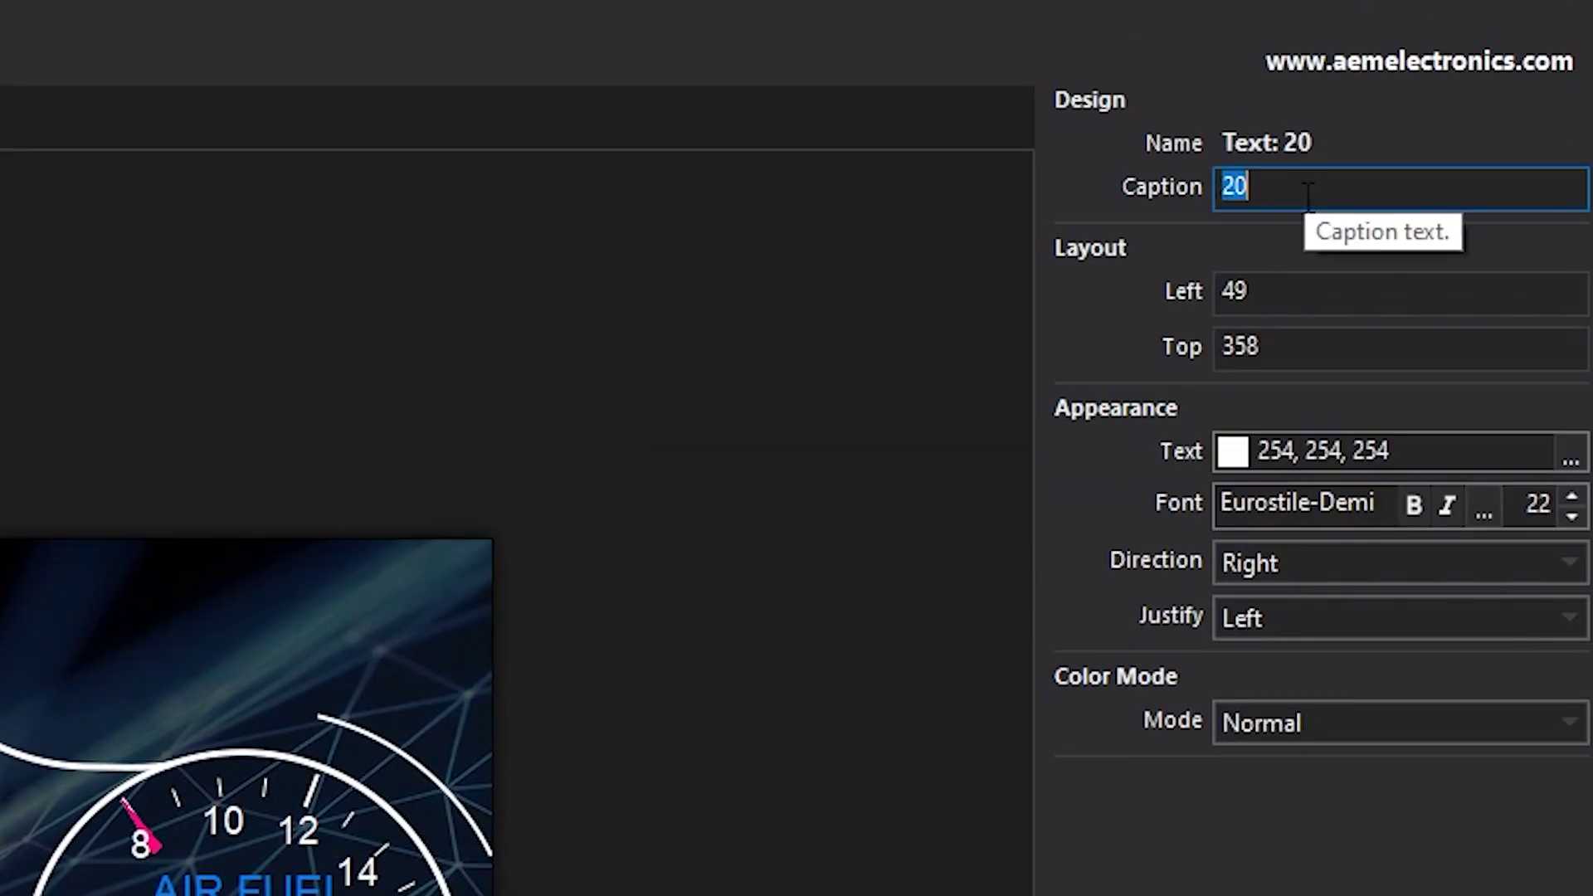
Recaption the bar's 20, 80 and 40 scale labels, changing the 40 label to -3.
key("BackSpace")
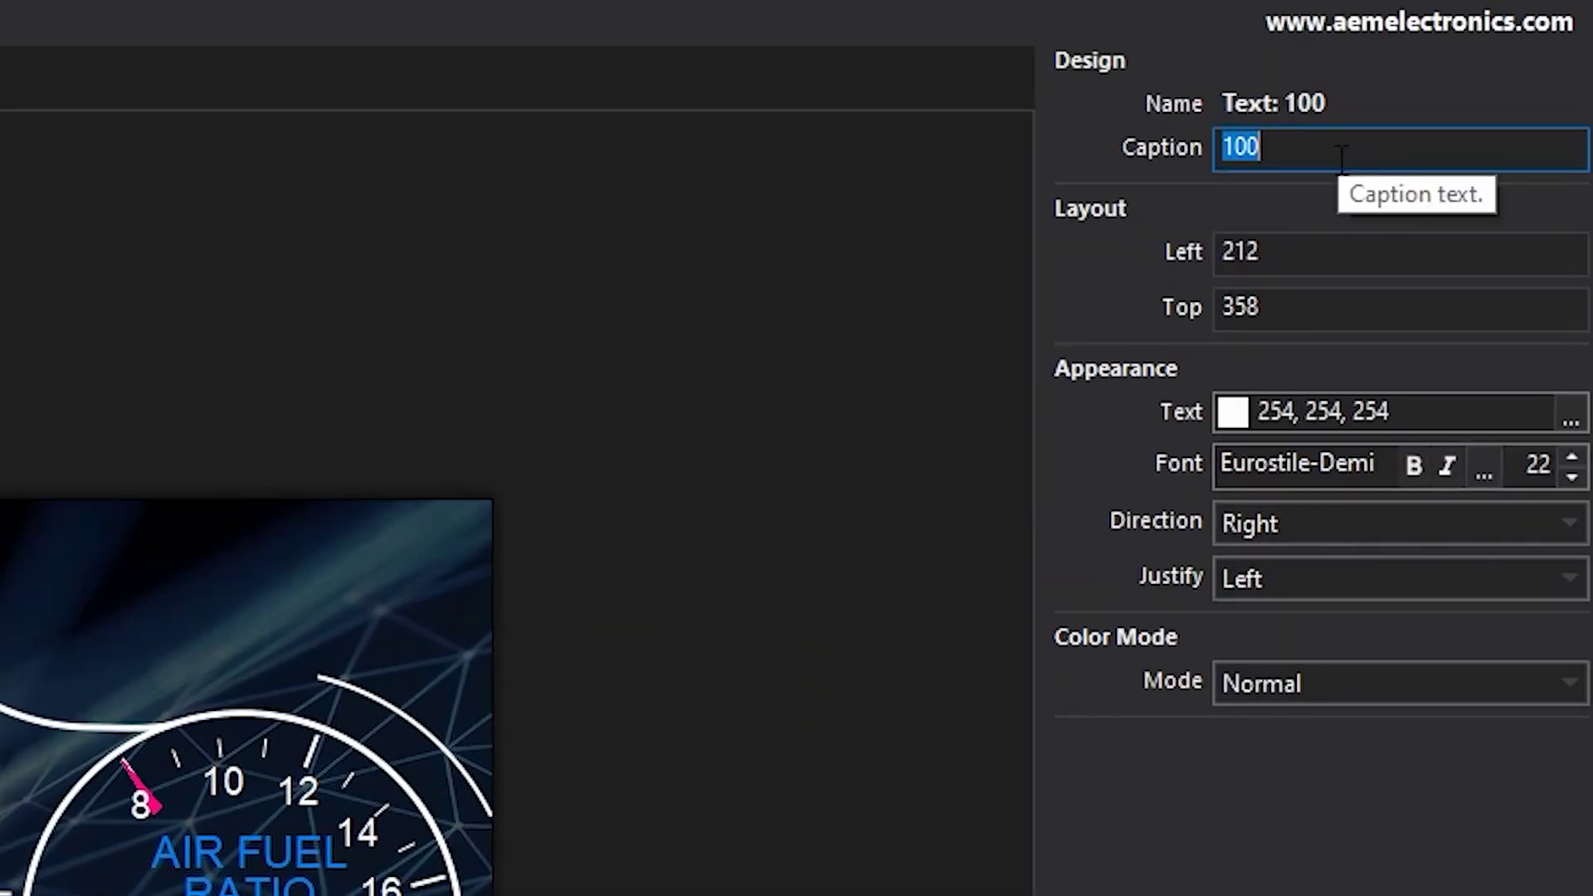
type("3")
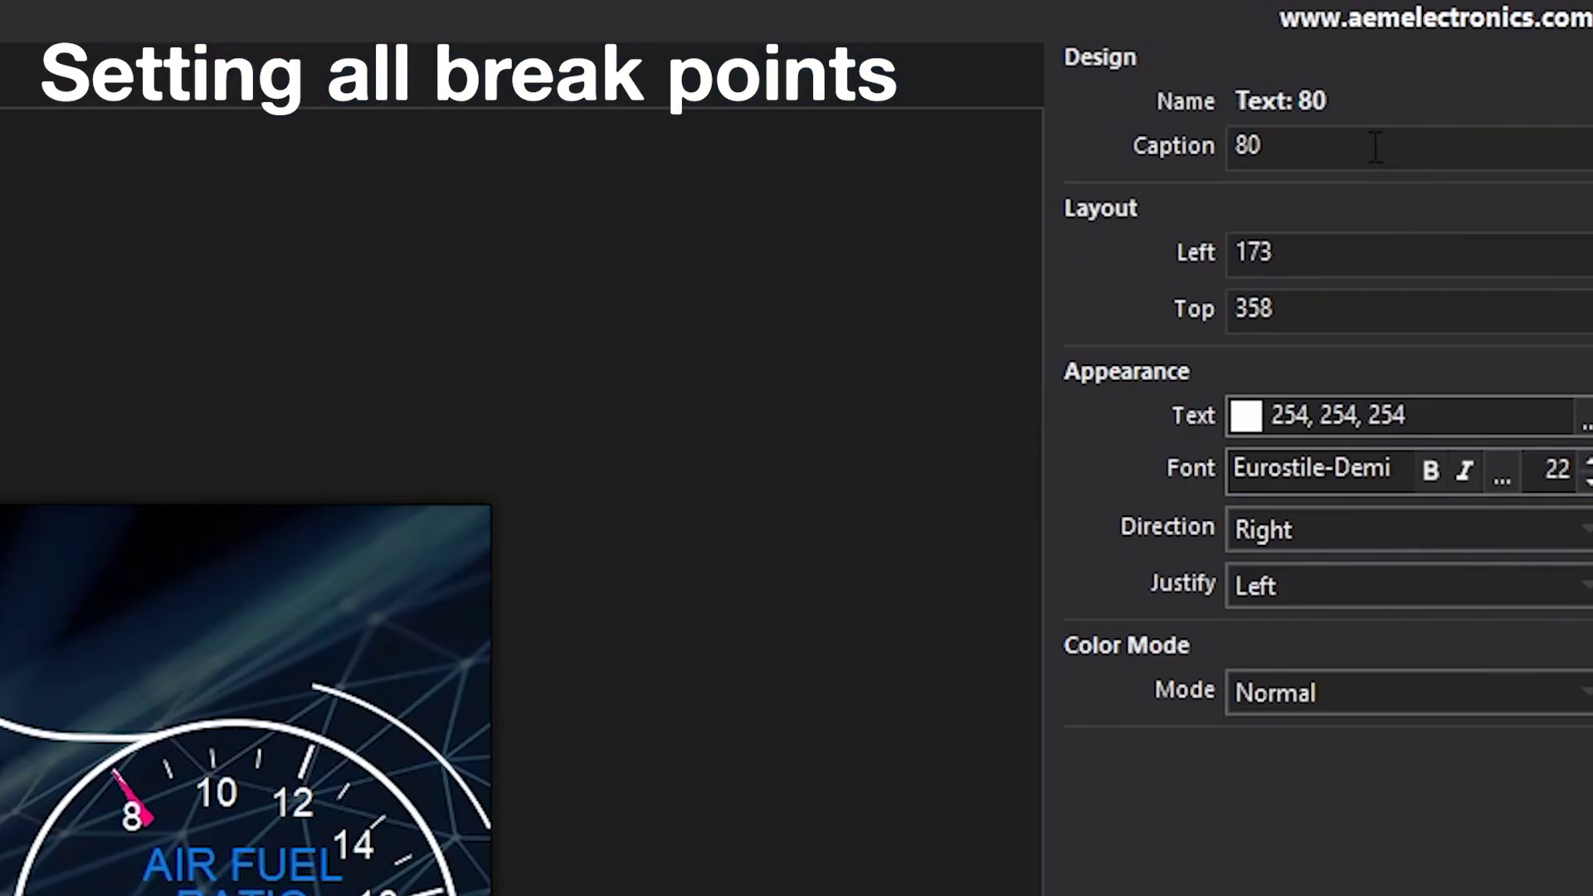
double_click(1245, 146)
type("23")
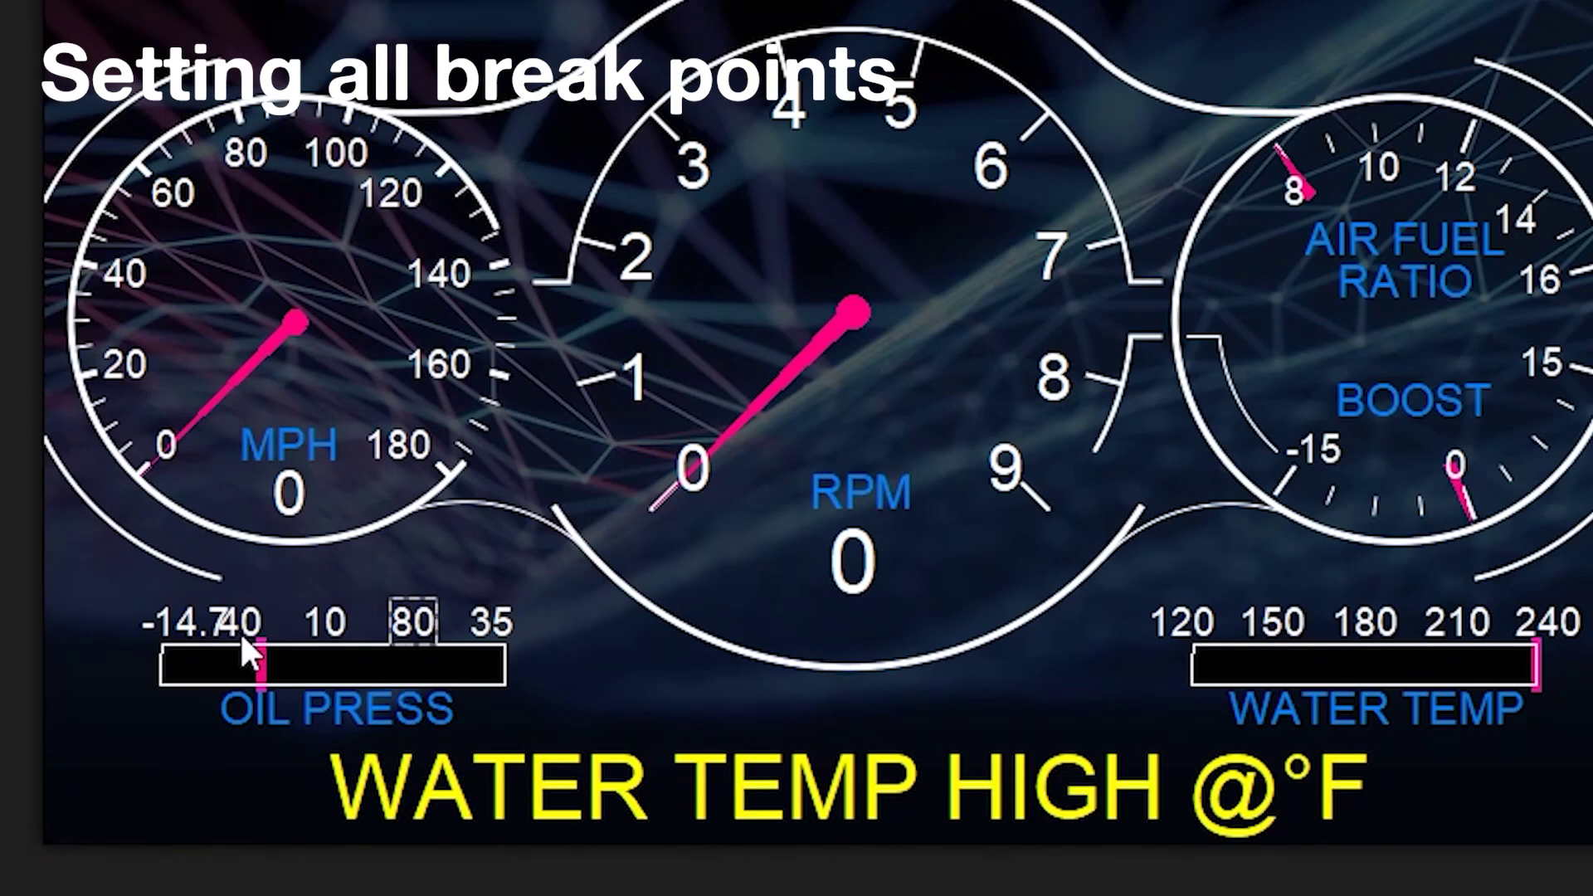
left_click(245, 636)
double_click(1245, 146)
type("-3")
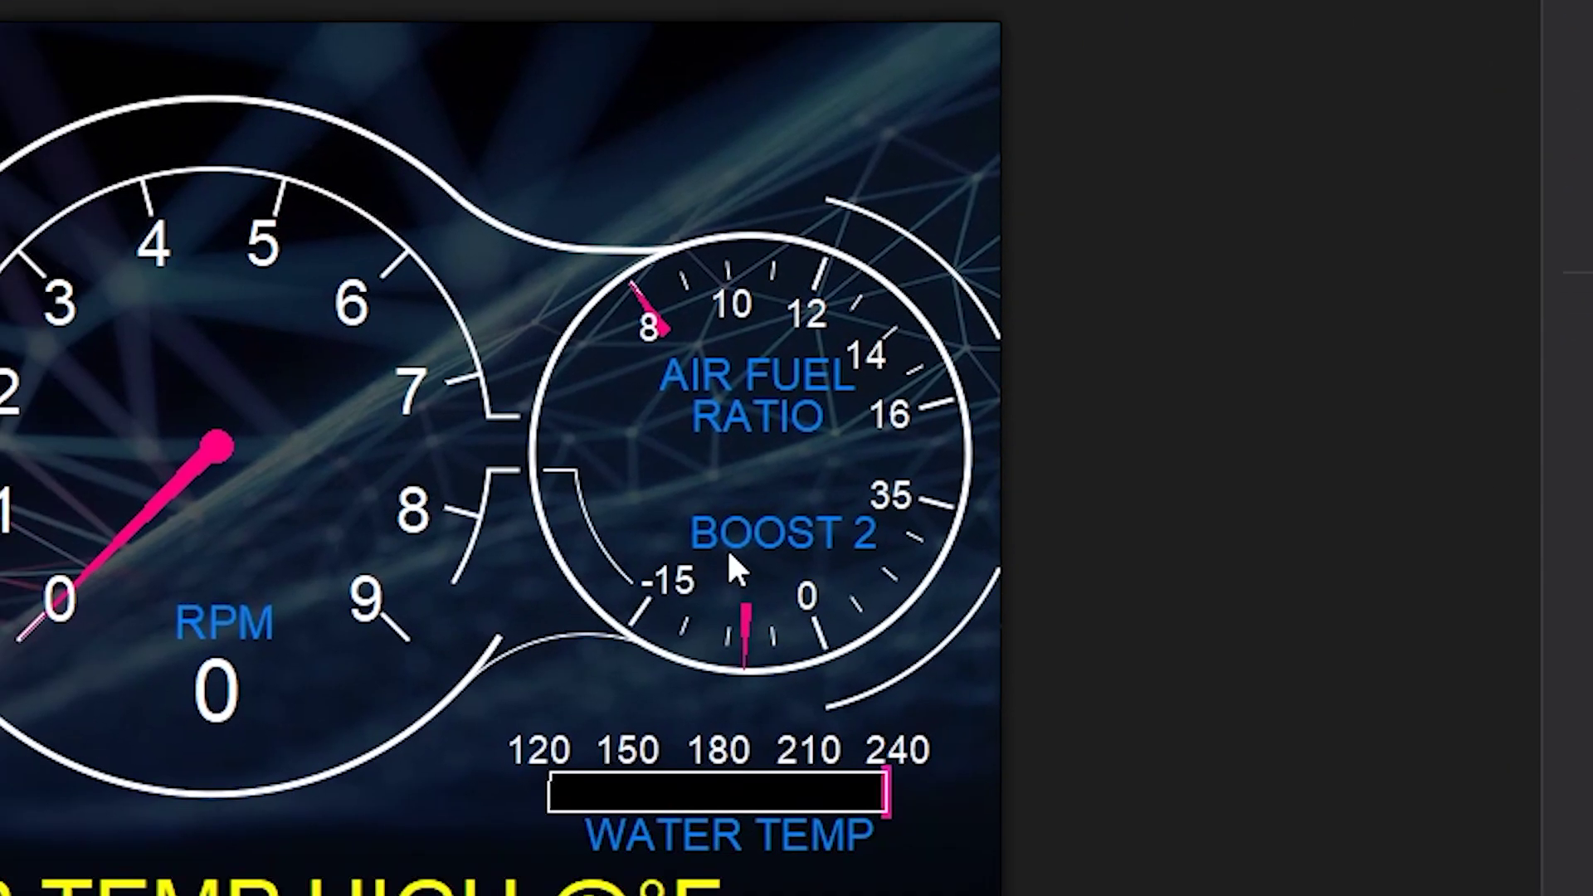
Rename the right gauge's BOOST label to Fuel Level and recaption its scale labels to 0 and 100.
left_click(741, 539)
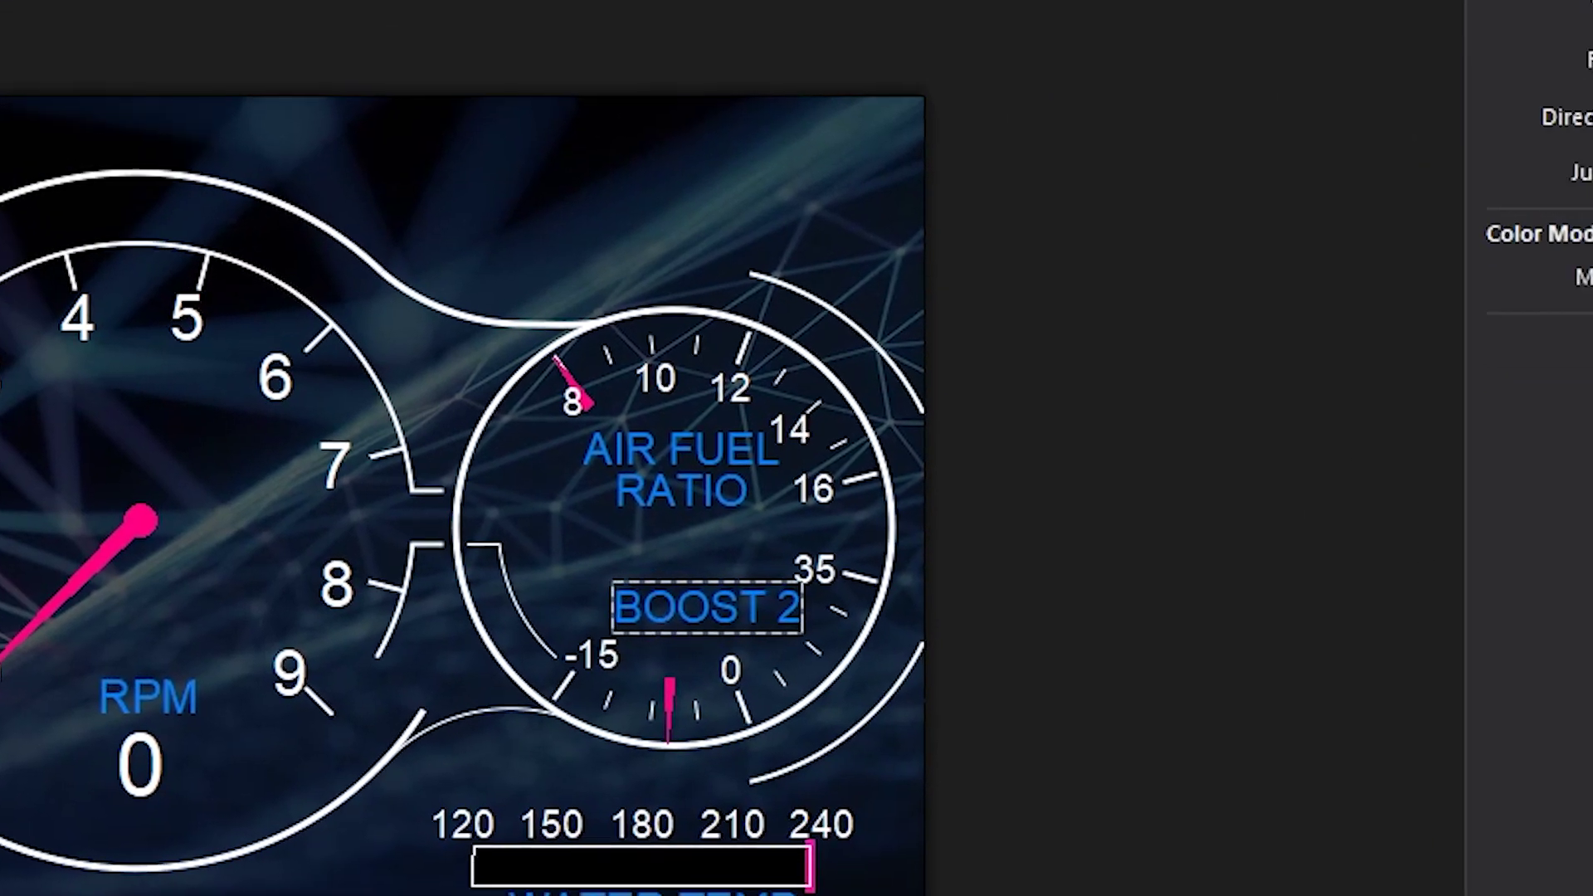
type("Fuel Level")
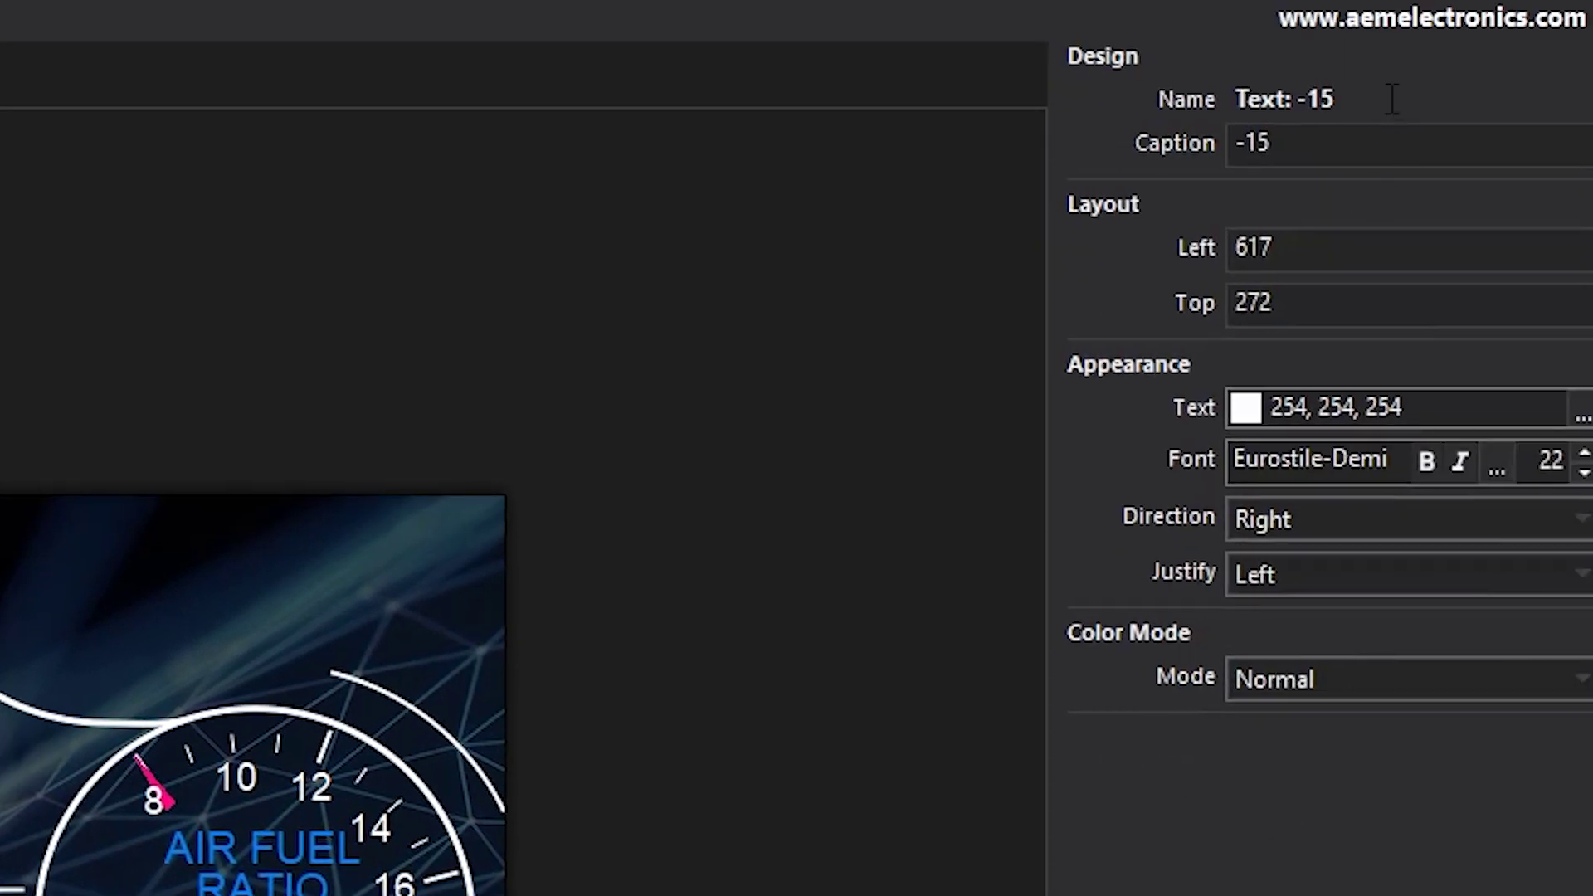
left_click(1361, 142)
left_click_drag(1361, 143, 1218, 143)
type("0")
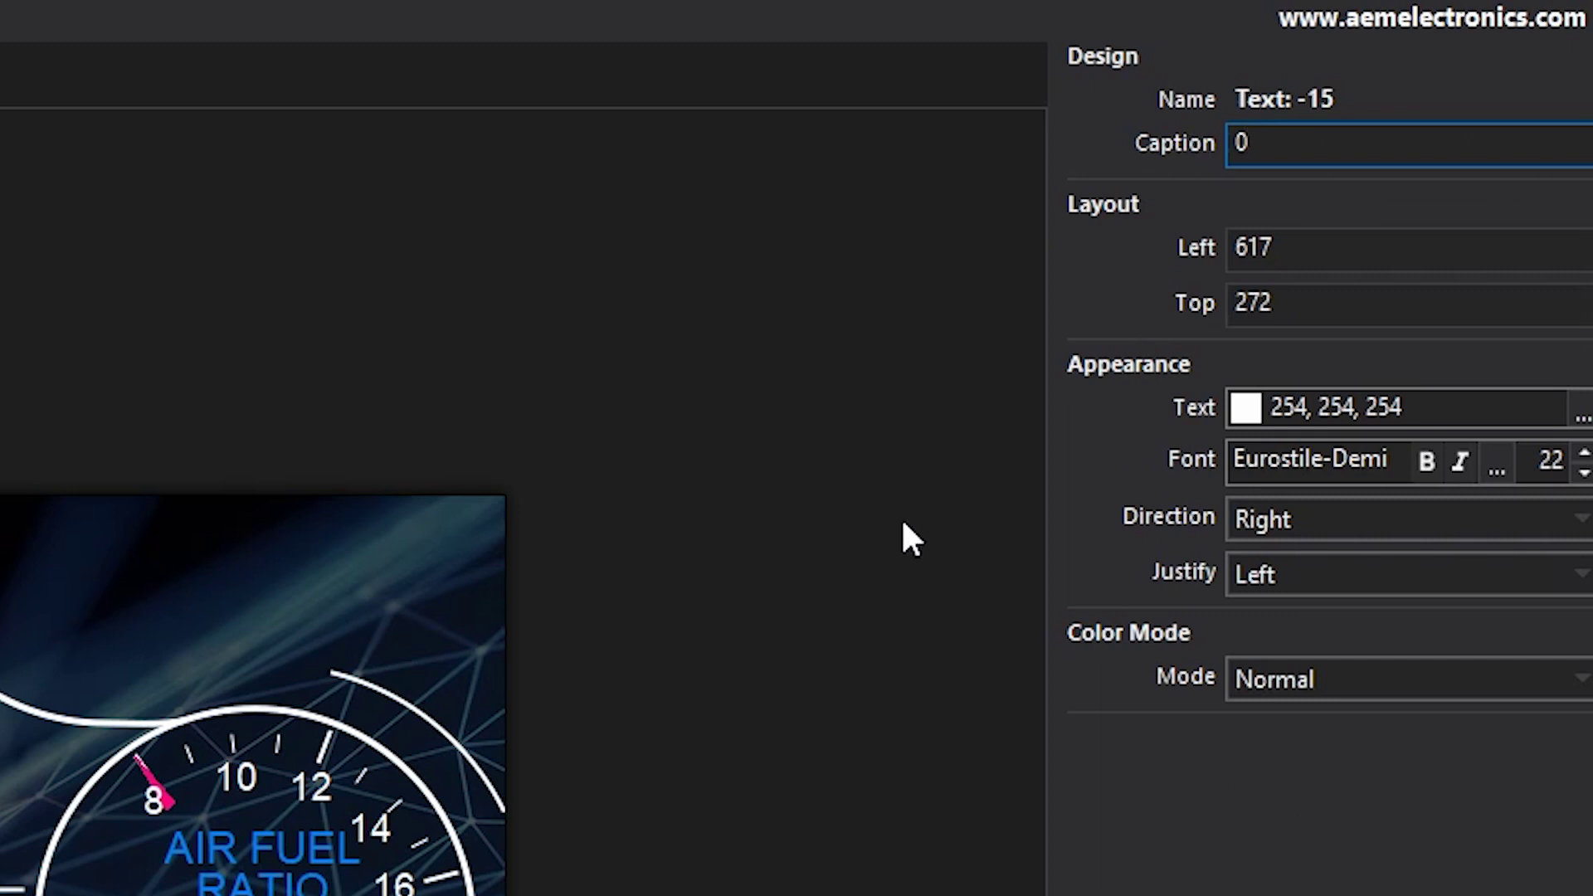
left_click(863, 551)
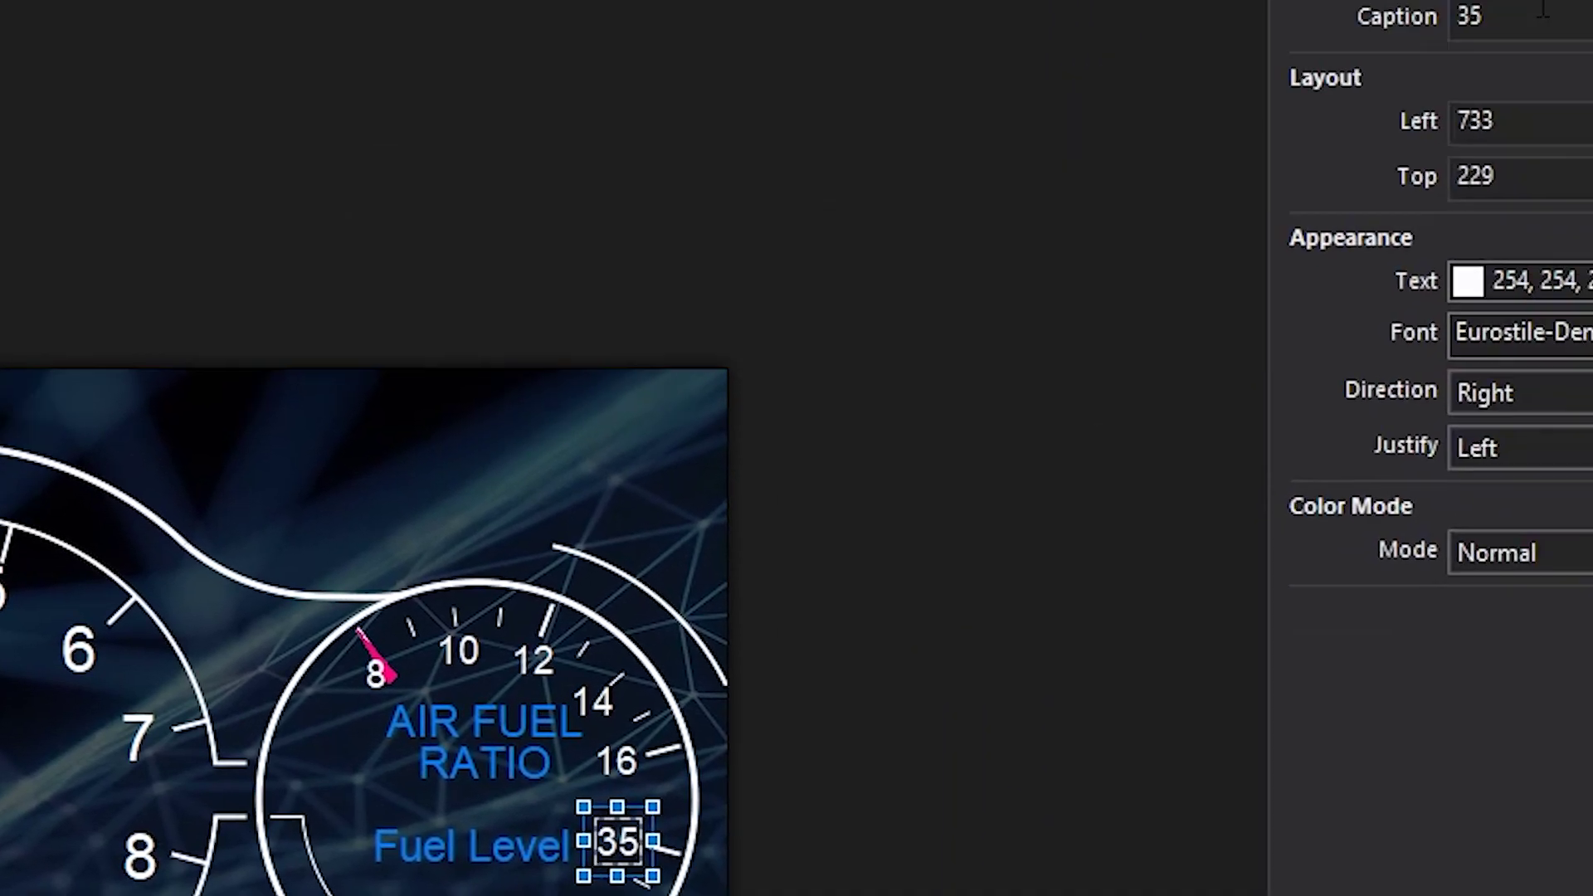
type("1")
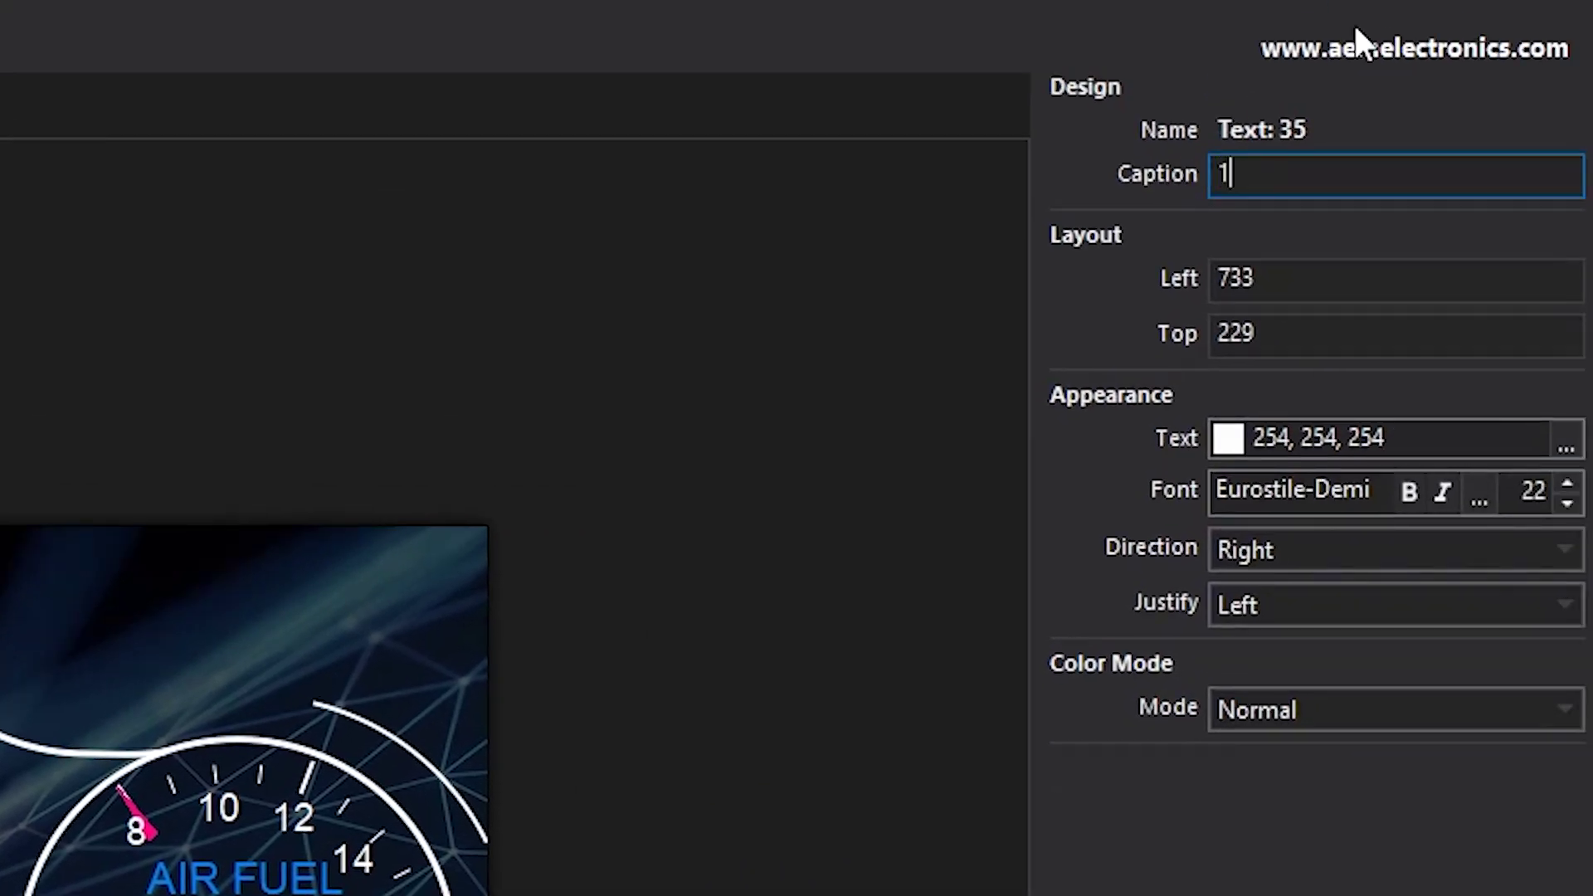
type("00")
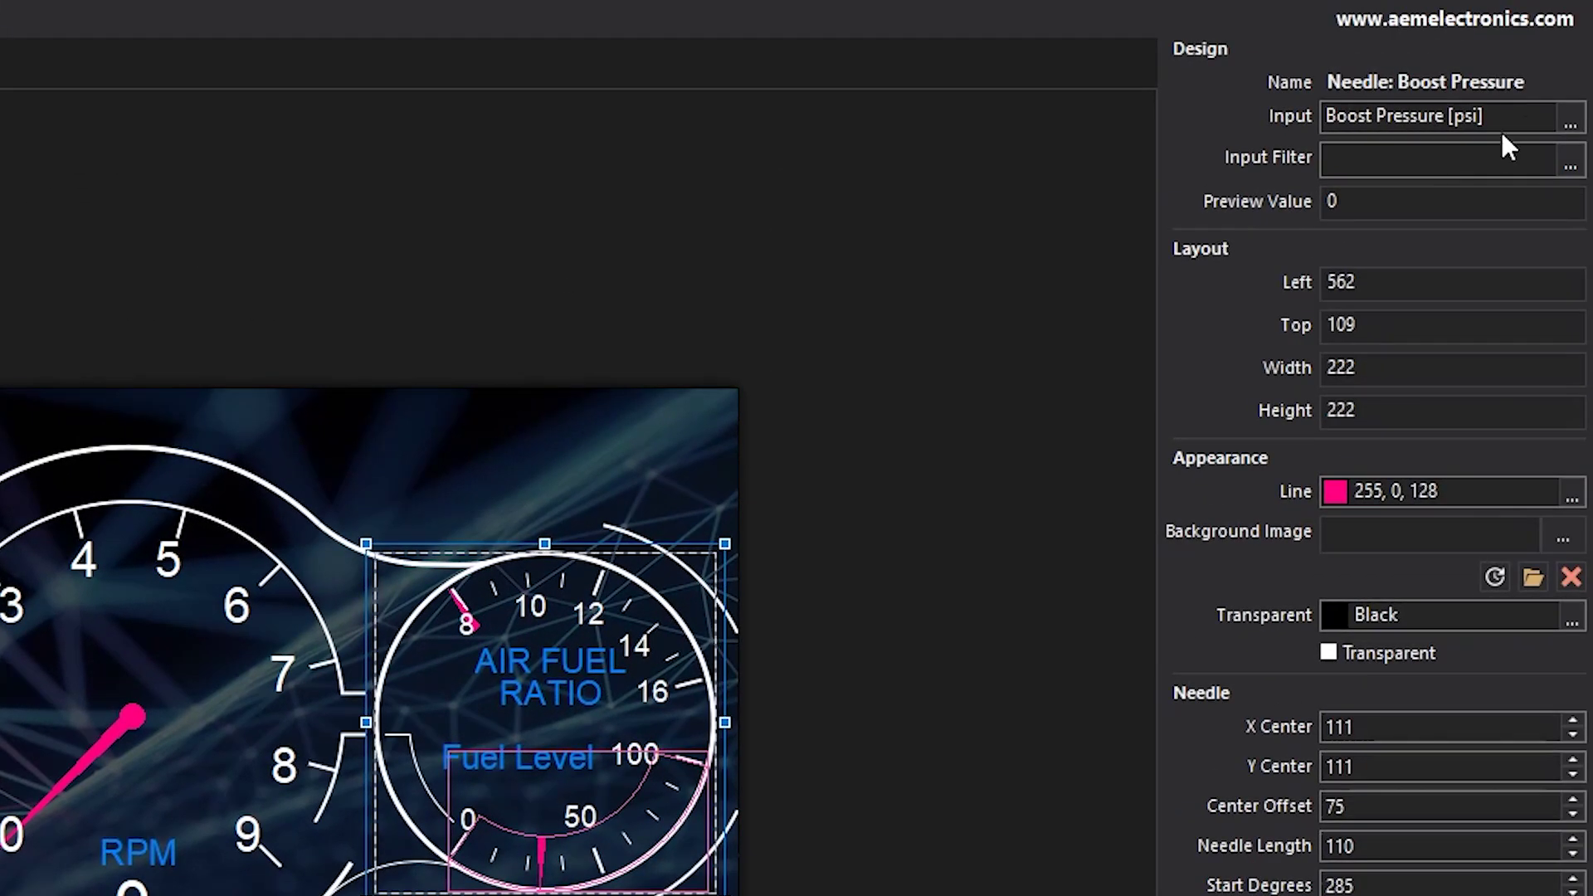
Feed the needle from AnalogVoltsExt_3 [V] with a reversed data range from 100 to 0.
left_click(1569, 122)
left_click(669, 408)
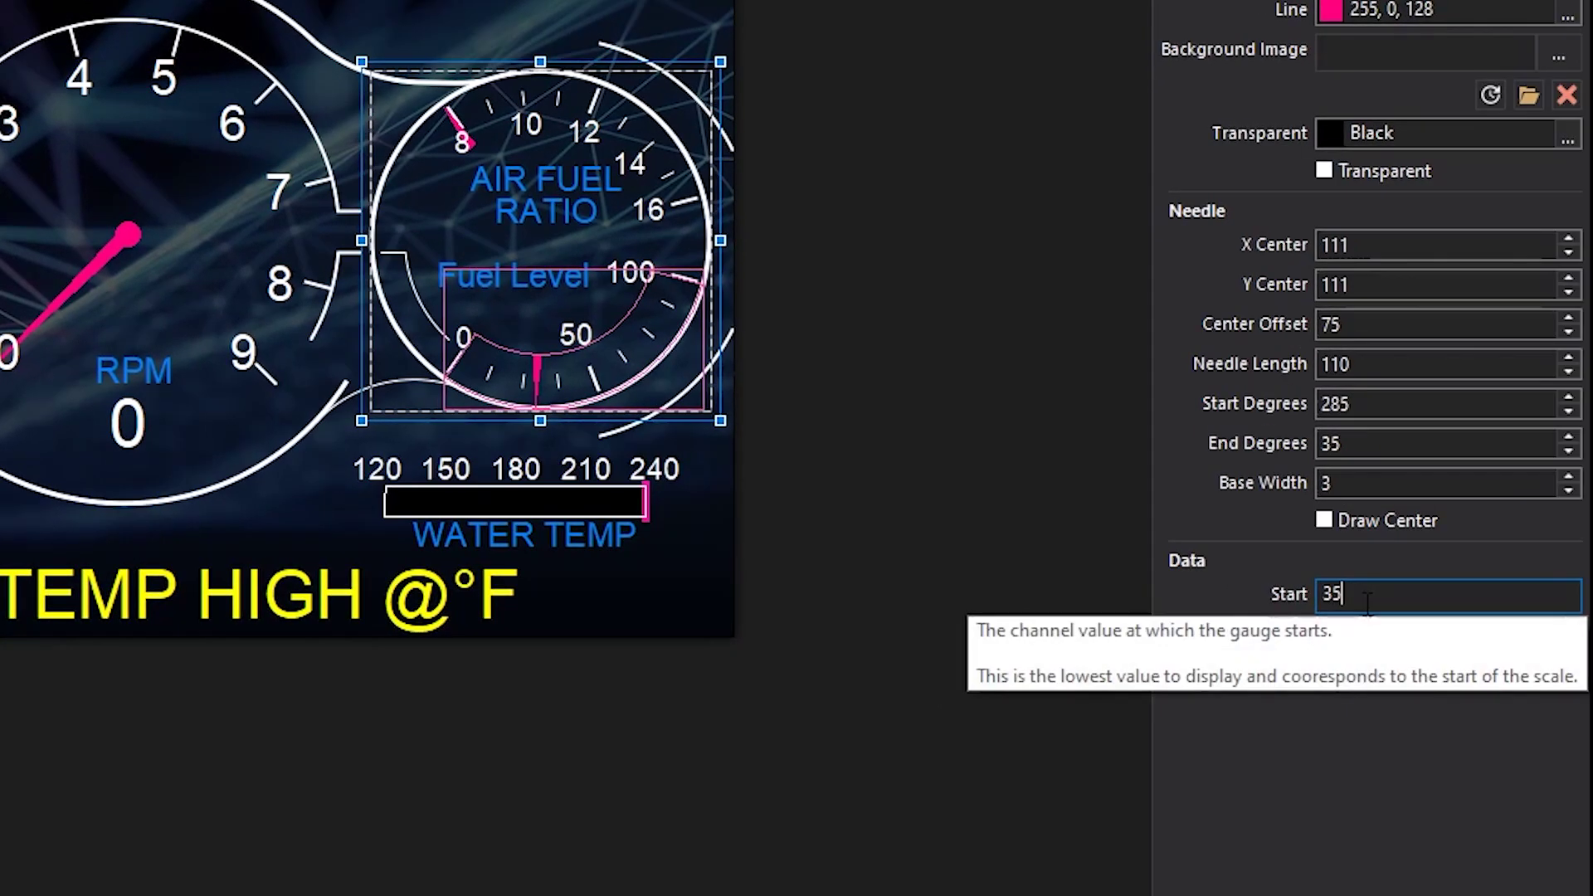
type("100")
left_click(1396, 638)
double_click(1396, 639)
type("0")
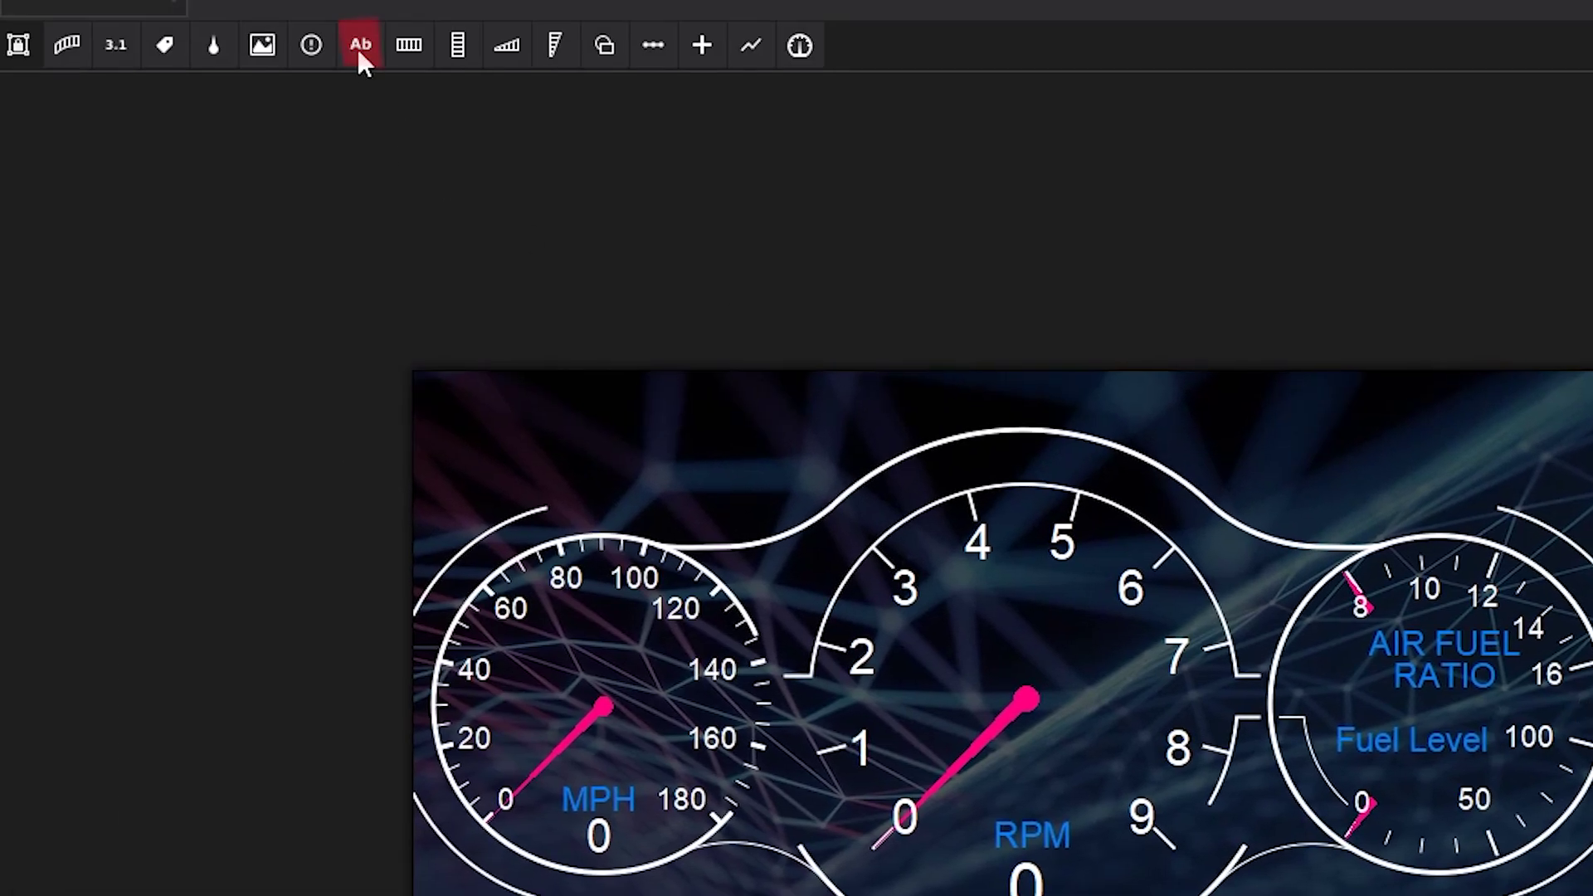
Choose the Ab dynamic text tool to add a text element to the dashboard.
left_click(360, 55)
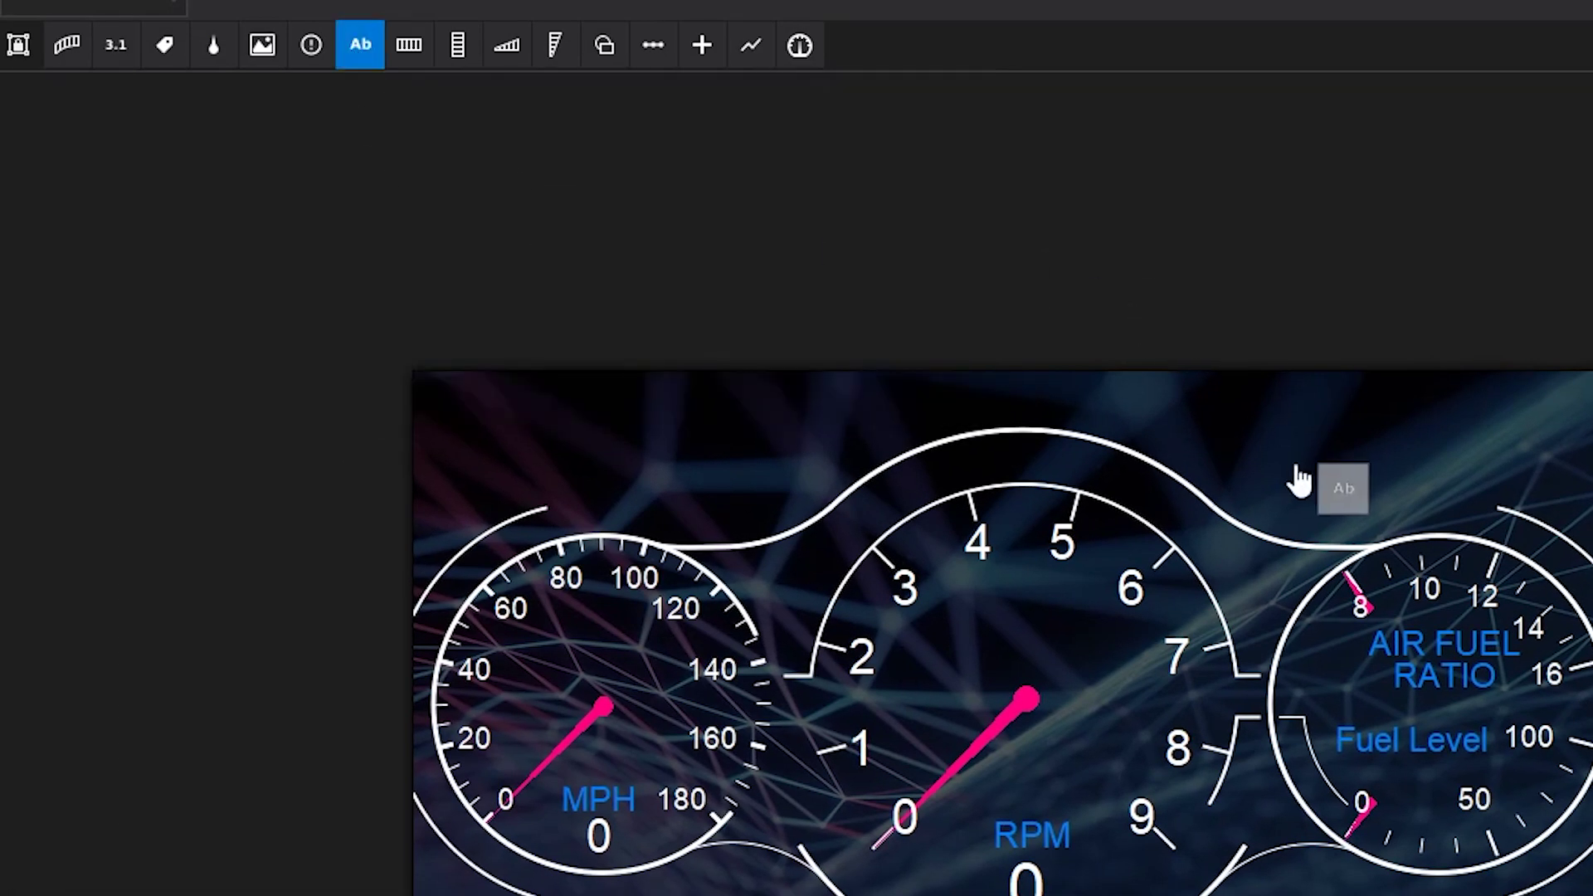